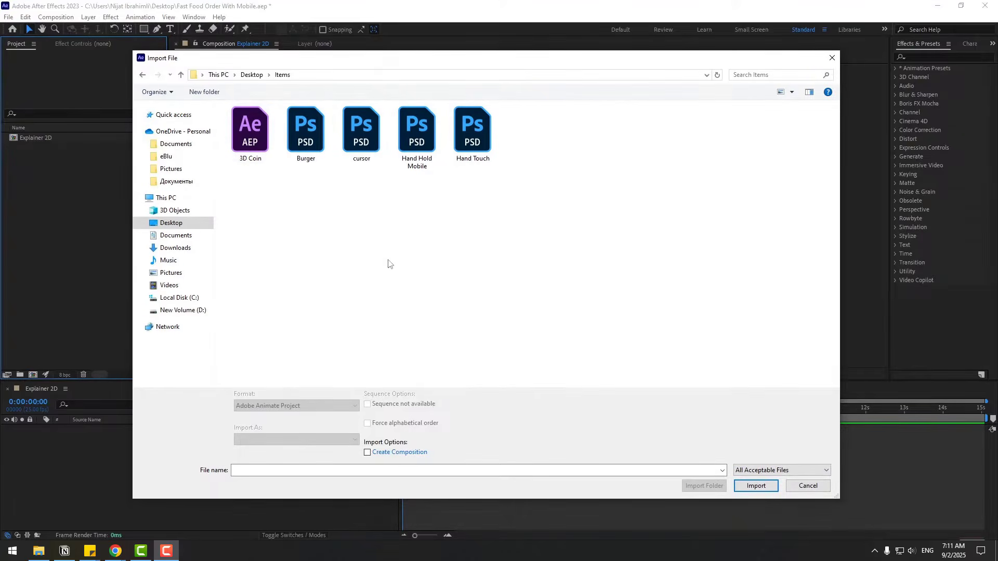
Import the 3D Coin After Effects project and open its Coin 3D composition to view it
click(254, 142)
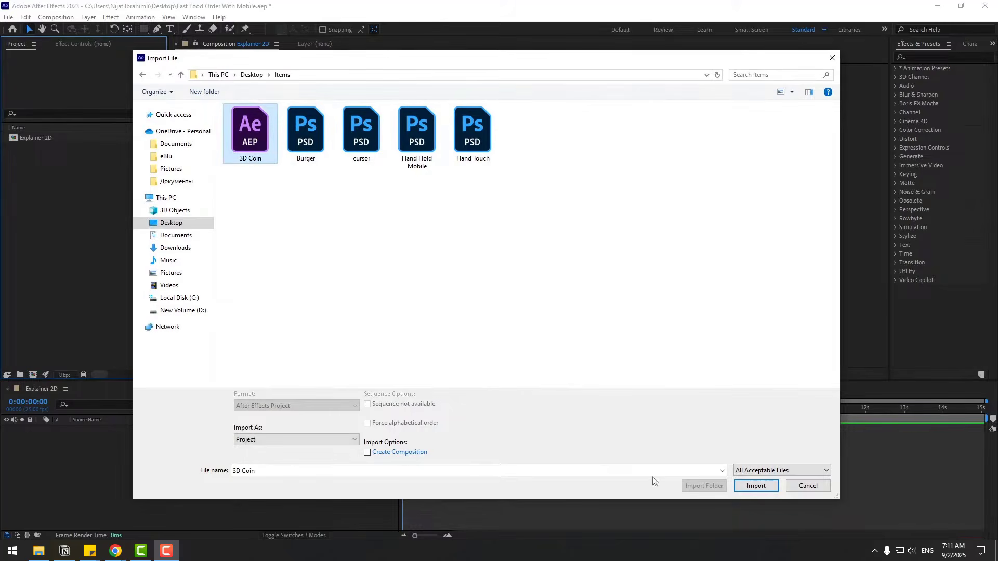
click(755, 486)
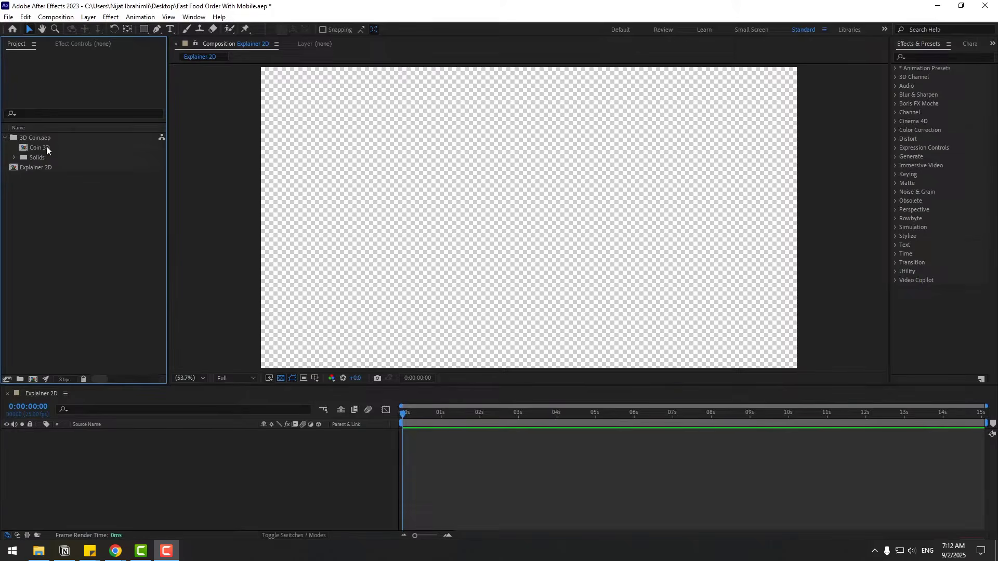
click(42, 148)
double_click(42, 147)
drag(370, 409, 313, 414)
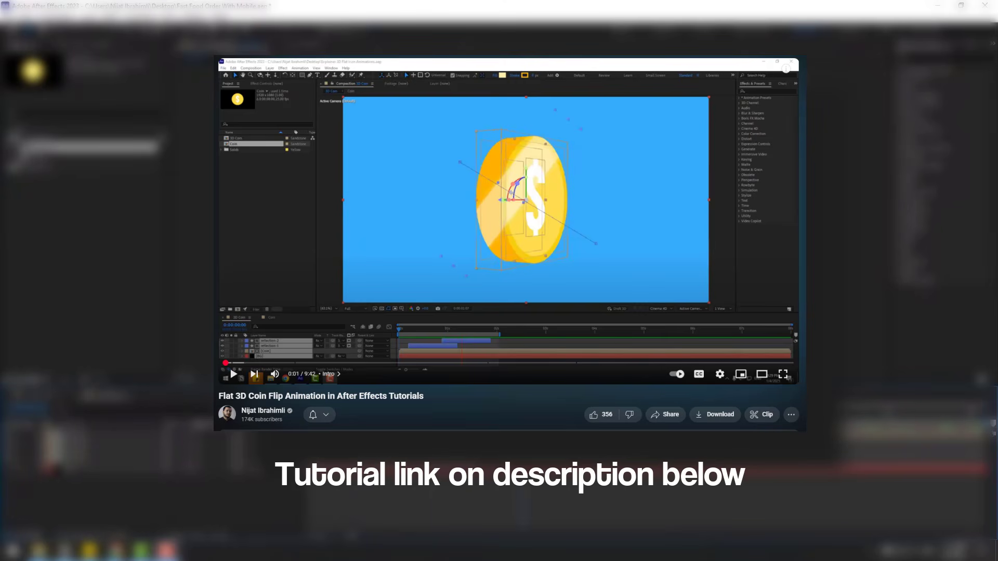
Import Burger.psd as Composition - Retain Layer Sizes with editable layer styles
right_click(68, 240)
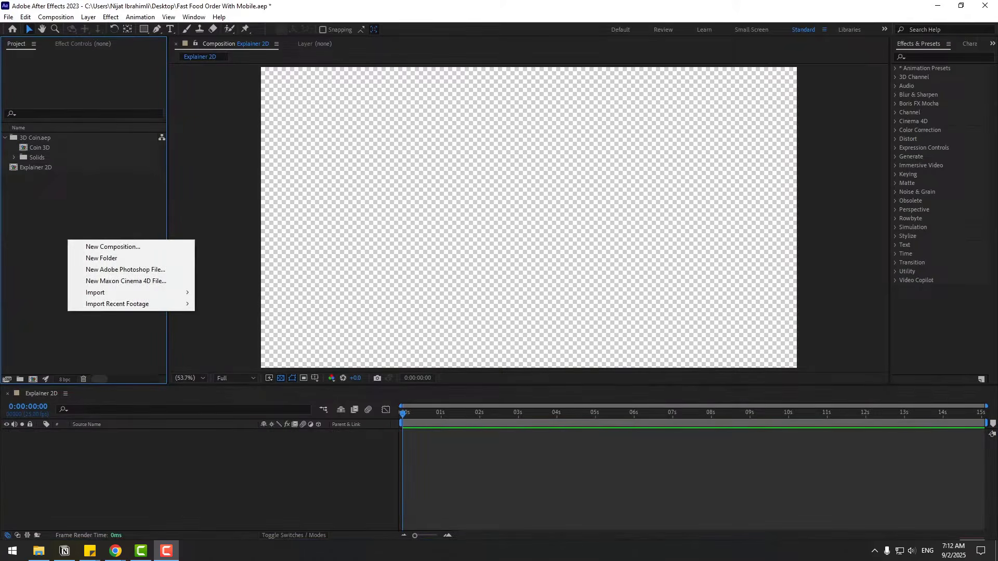
click(6, 139)
right_click(48, 188)
mouse_move(138, 240)
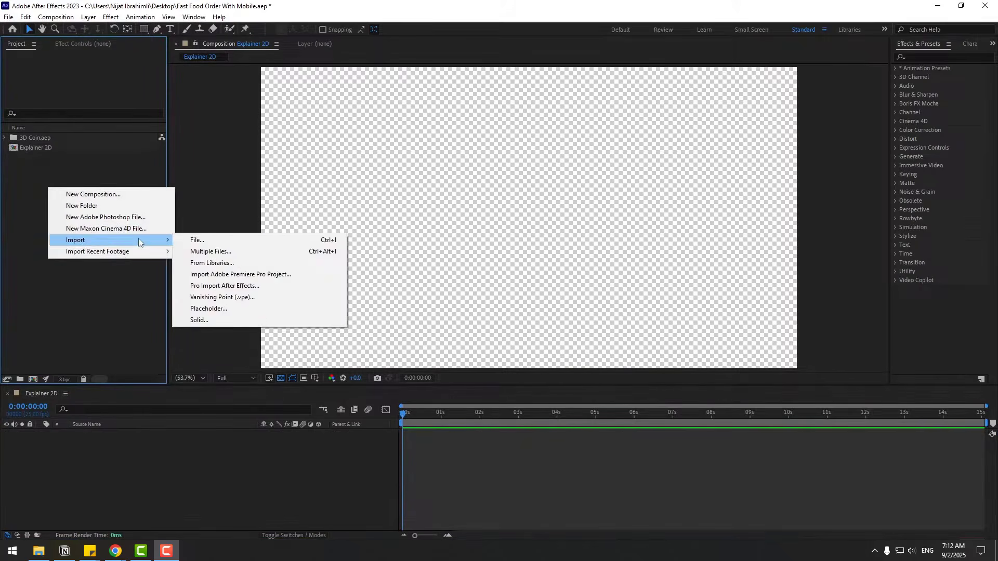
click(198, 240)
click(307, 146)
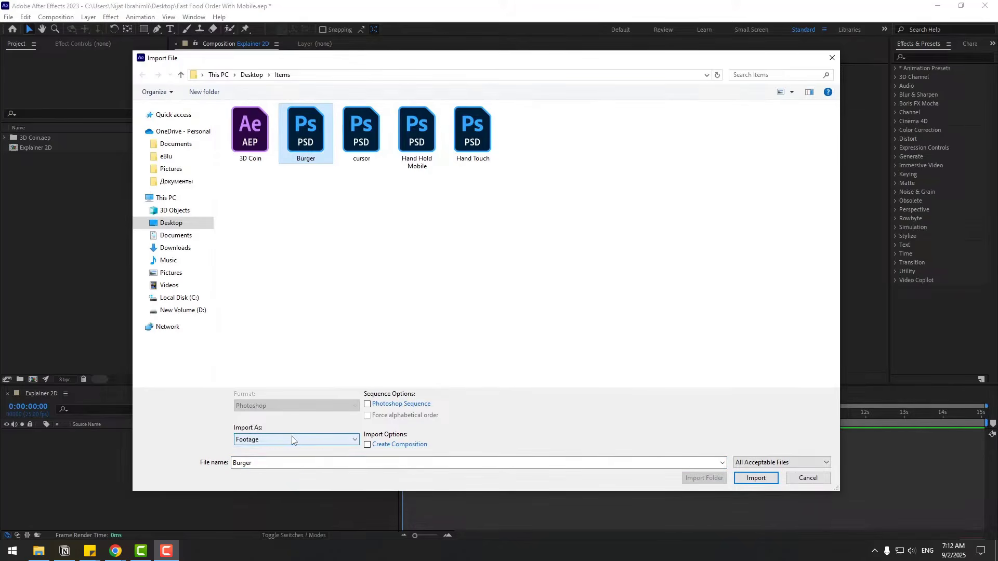
click(294, 440)
click(338, 458)
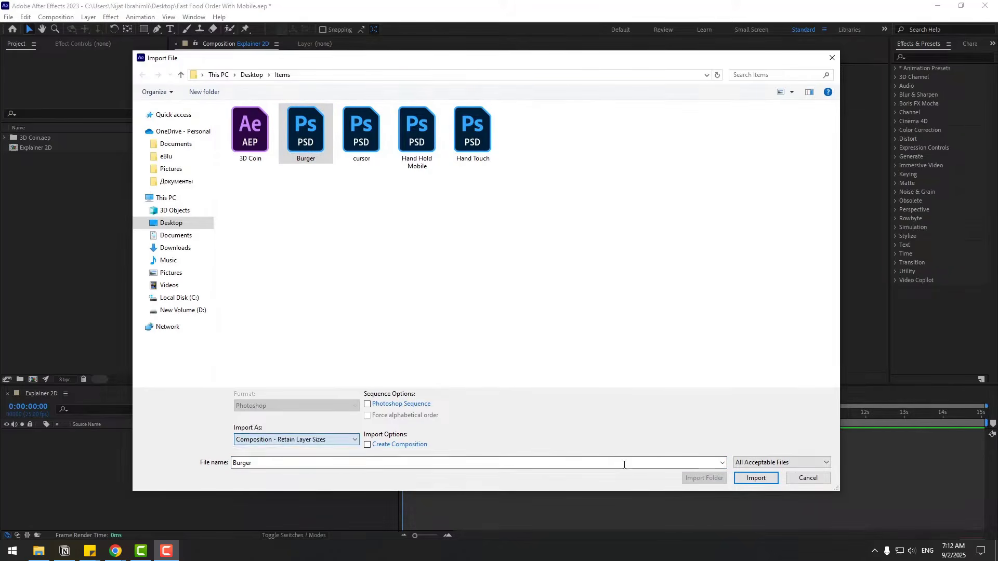
click(758, 478)
click(522, 212)
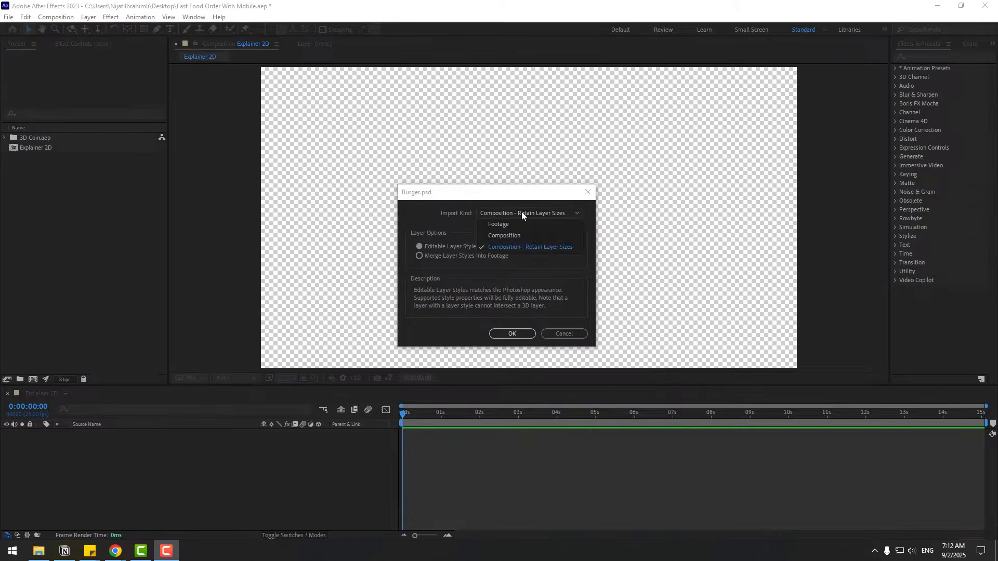
click(512, 251)
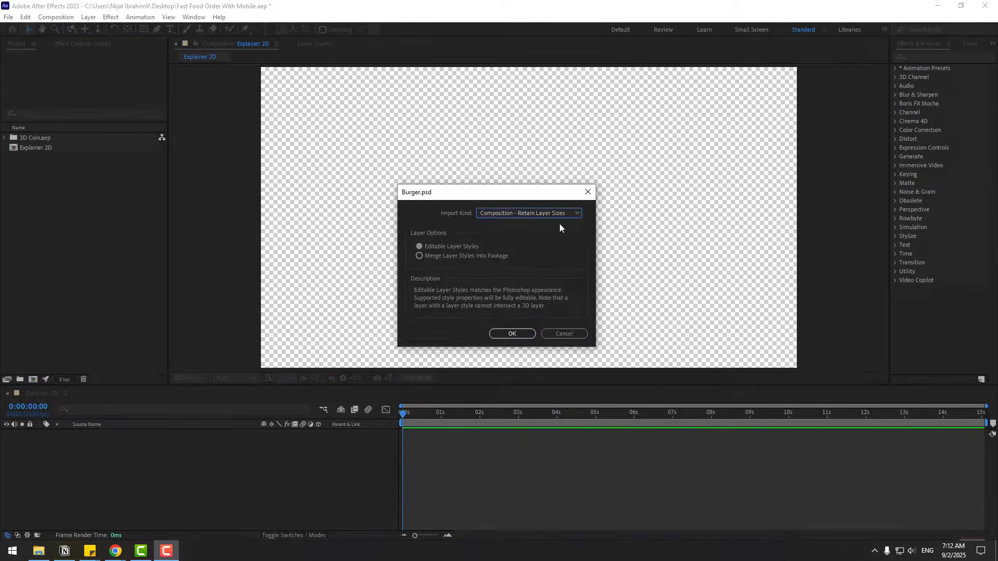
click(513, 333)
Add the Burger composition as a layer in the Explainer 2D timeline
click(29, 149)
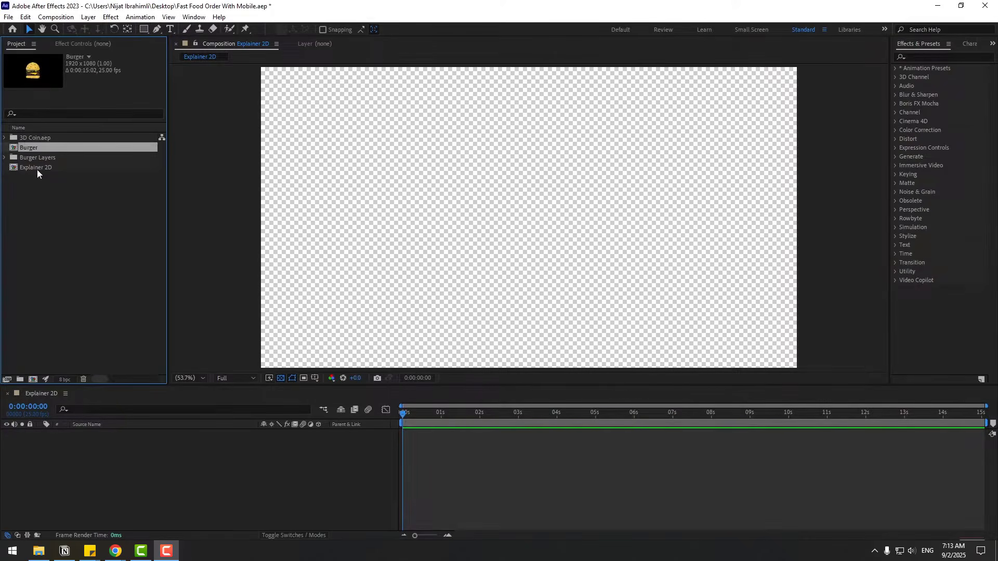
drag(25, 151, 147, 462)
click(140, 477)
Create a black (000000) solid named BG and place it beneath the Burger layer
right_click(140, 479)
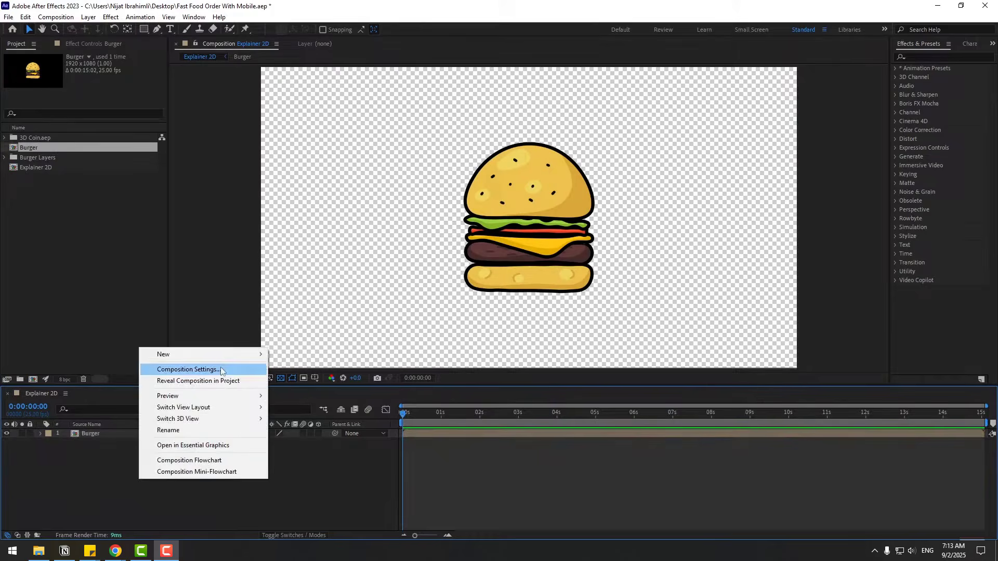
mouse_move(220, 357)
click(320, 382)
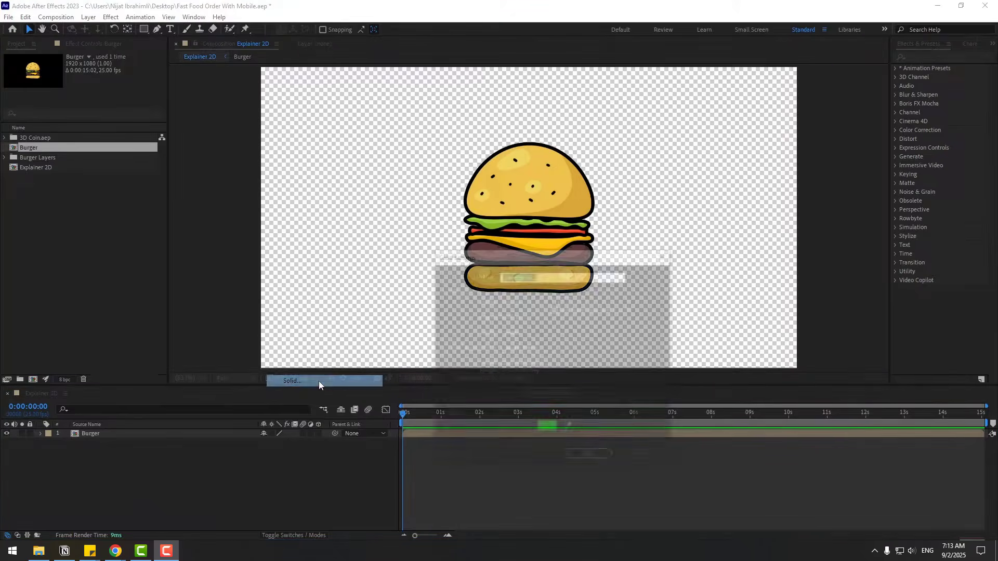
click(551, 430)
text(000000)
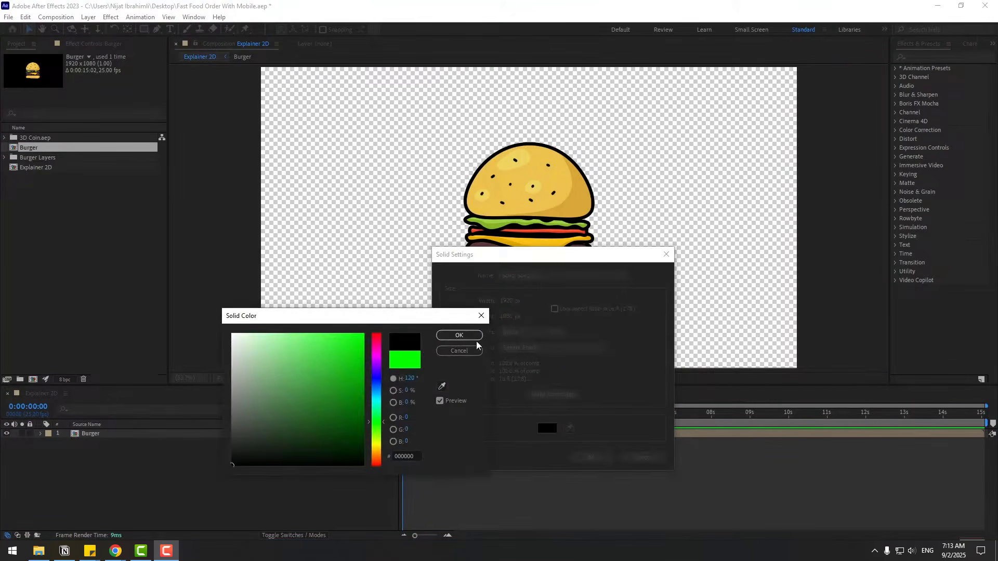
click(475, 338)
click(549, 273)
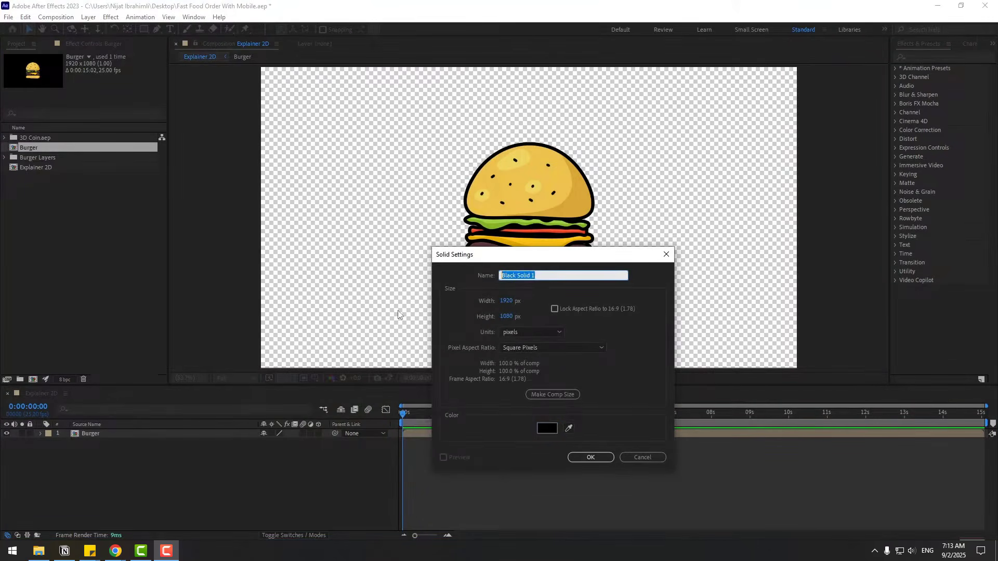
text(BG)
click(594, 458)
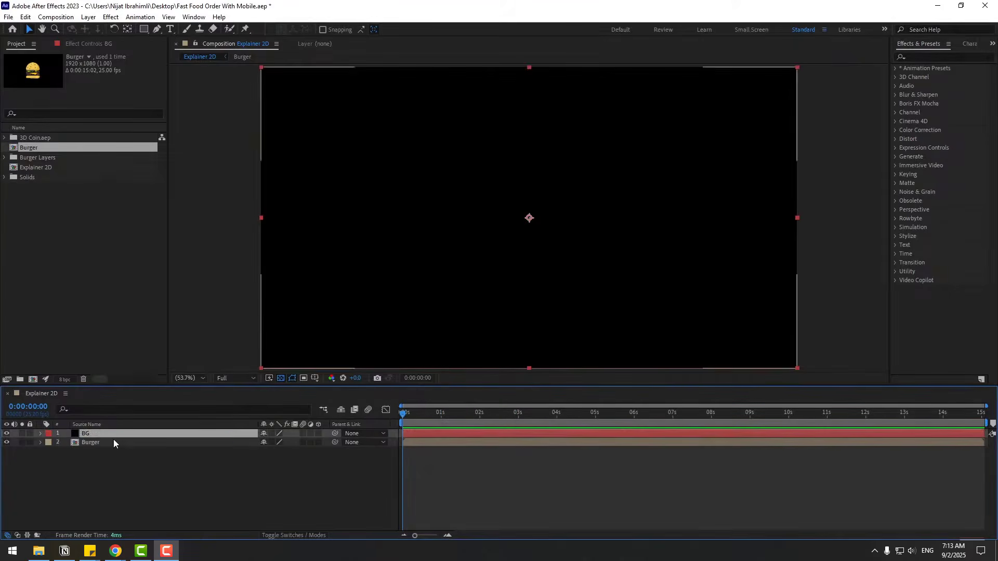
drag(88, 434, 79, 454)
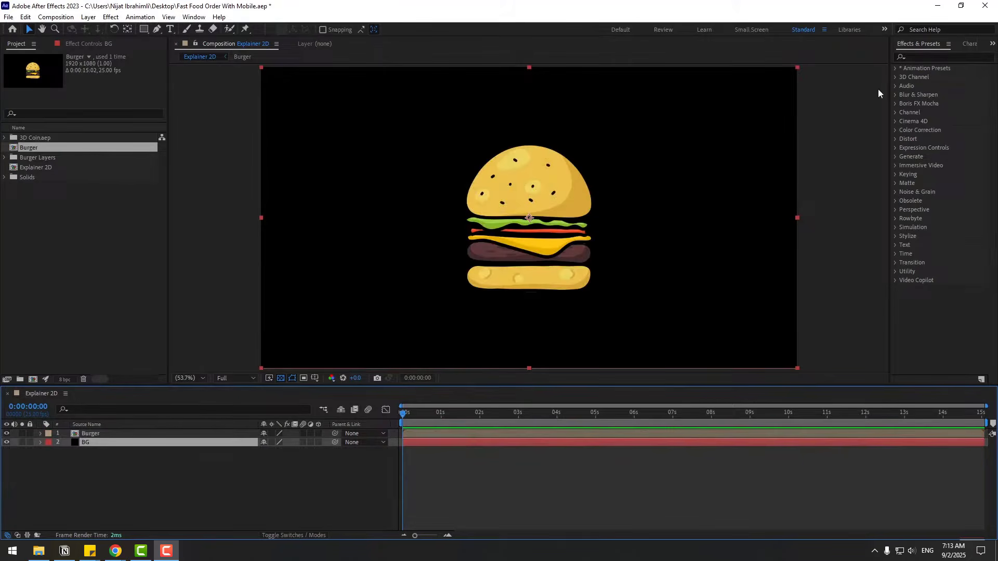
Find the Fill effect and apply it to the BG layer
click(924, 55)
text(fill)
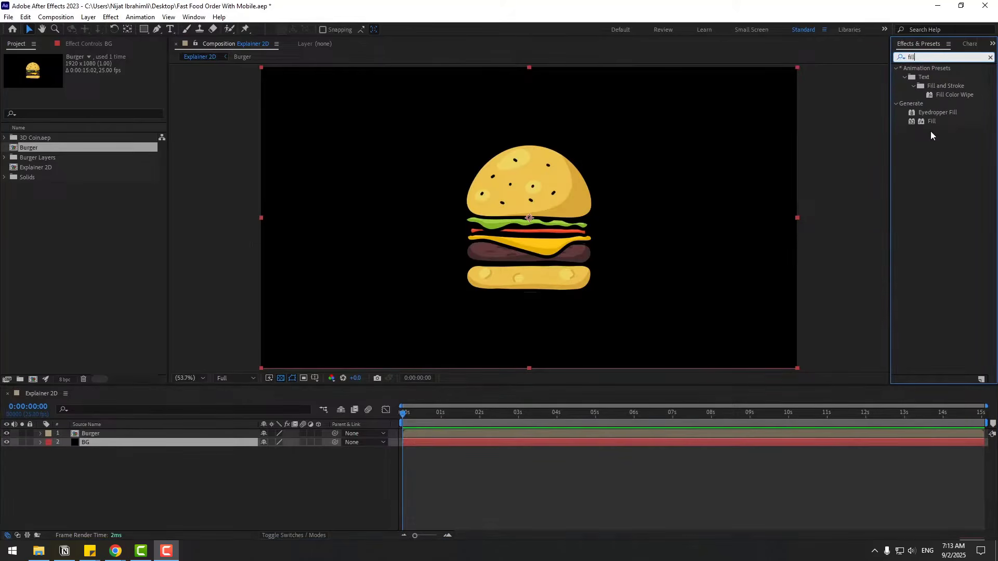
drag(932, 122, 87, 445)
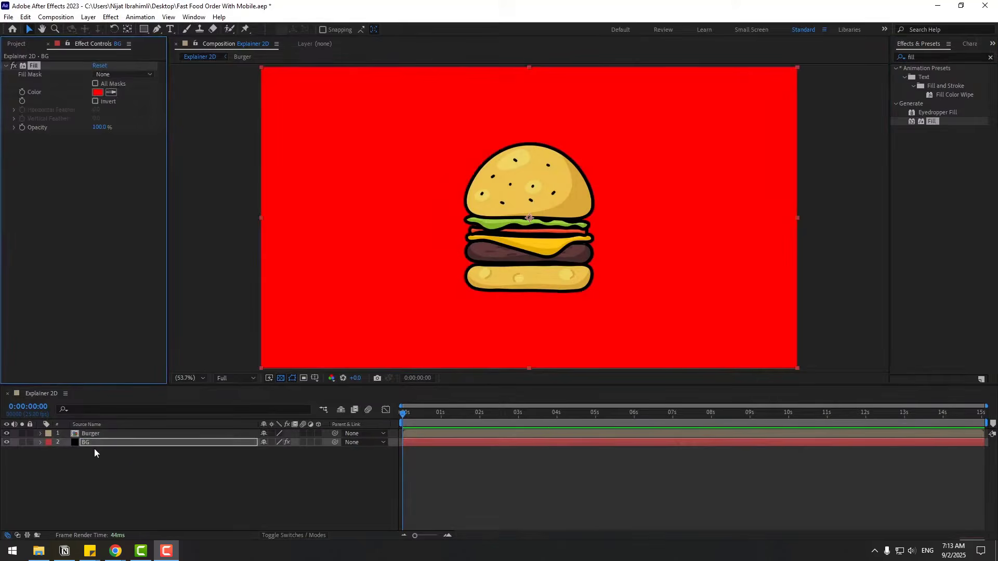
Set the BG layer's Fill color to the golden yellow FFCD21
click(97, 92)
drag(376, 405, 376, 396)
mouse_move(333, 368)
mouse_down()
mouse_move(291, 345)
mouse_move(306, 339)
mouse_up()
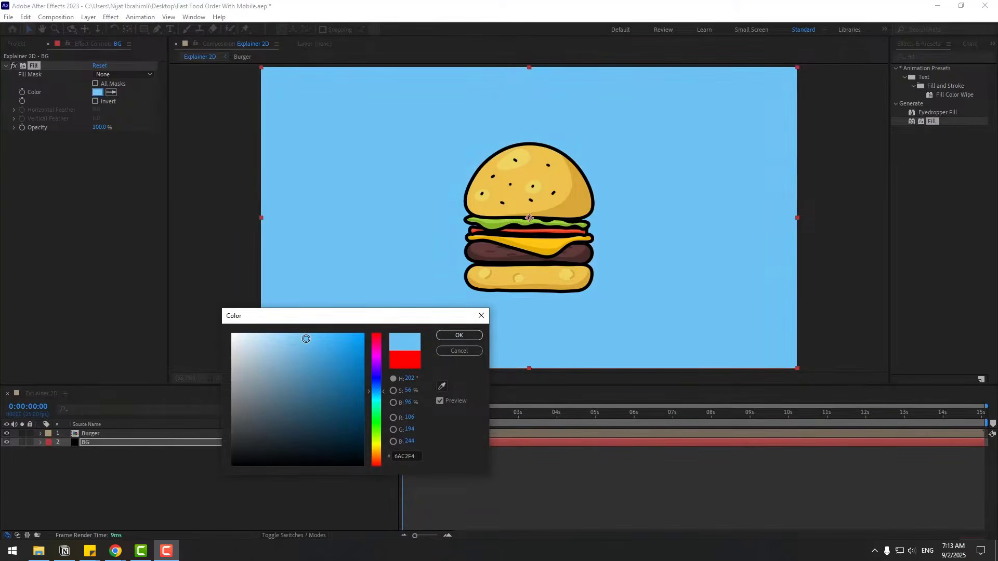
drag(298, 378, 201, 345)
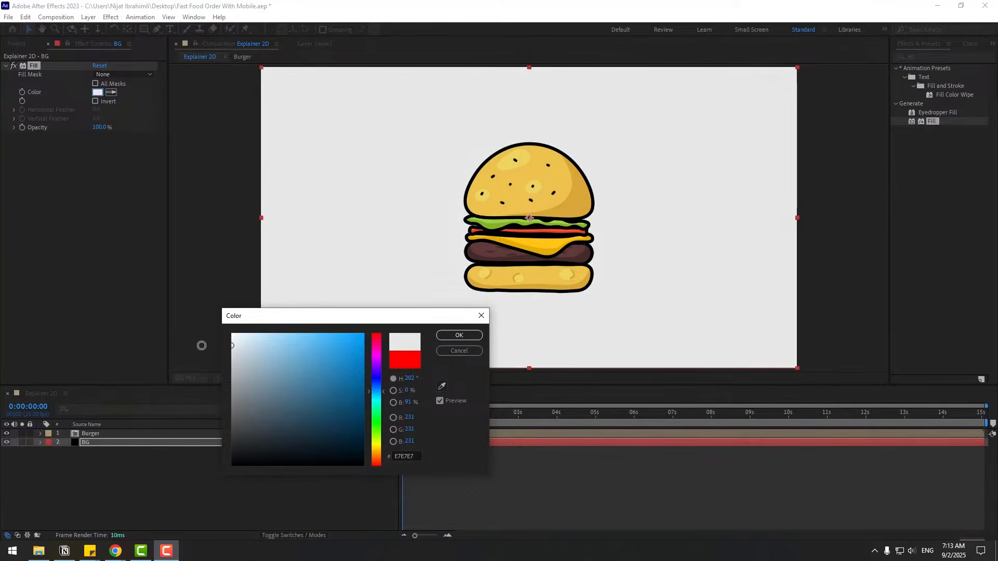
click(378, 449)
mouse_move(352, 348)
mouse_down()
mouse_move(342, 330)
mouse_move(360, 321)
mouse_up()
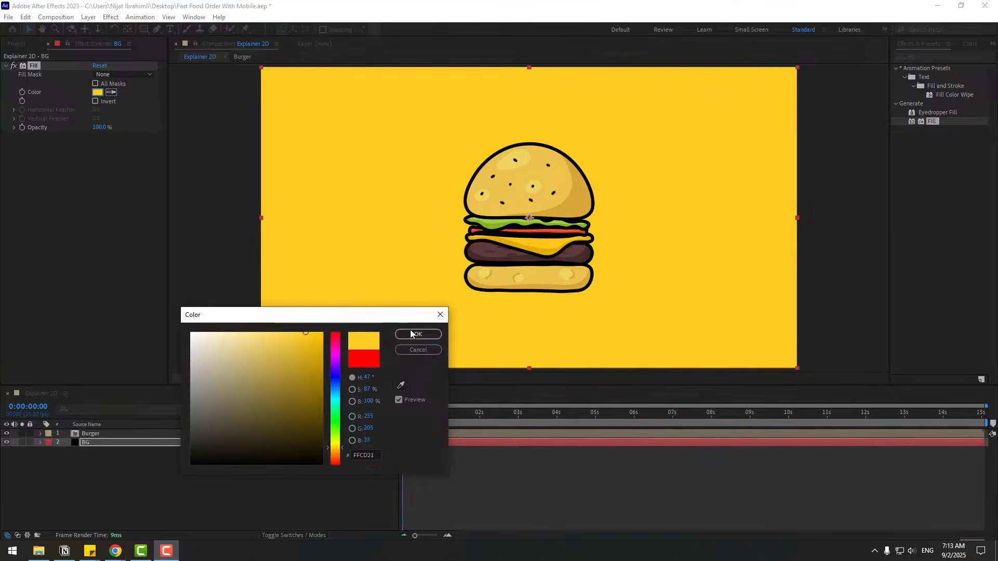
click(418, 333)
Import cursor.psd as Footage with merged layers
click(16, 44)
right_click(69, 210)
mouse_move(125, 263)
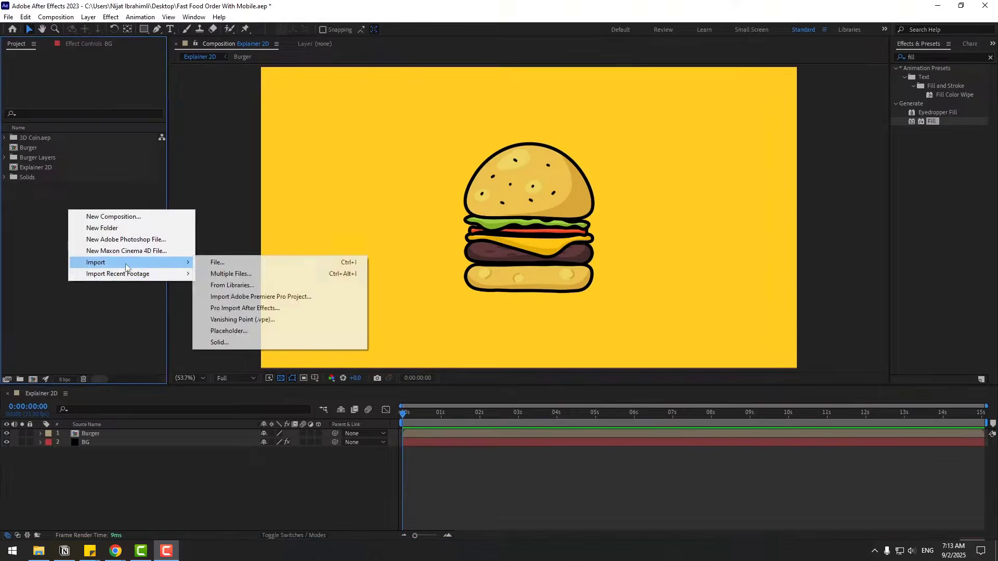
click(208, 260)
click(362, 132)
click(264, 439)
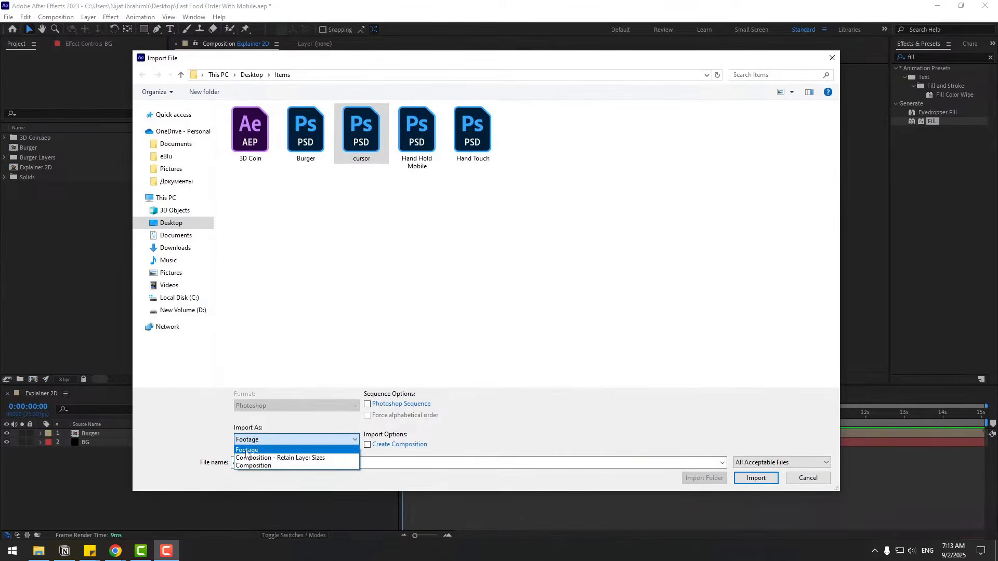
click(246, 451)
click(742, 483)
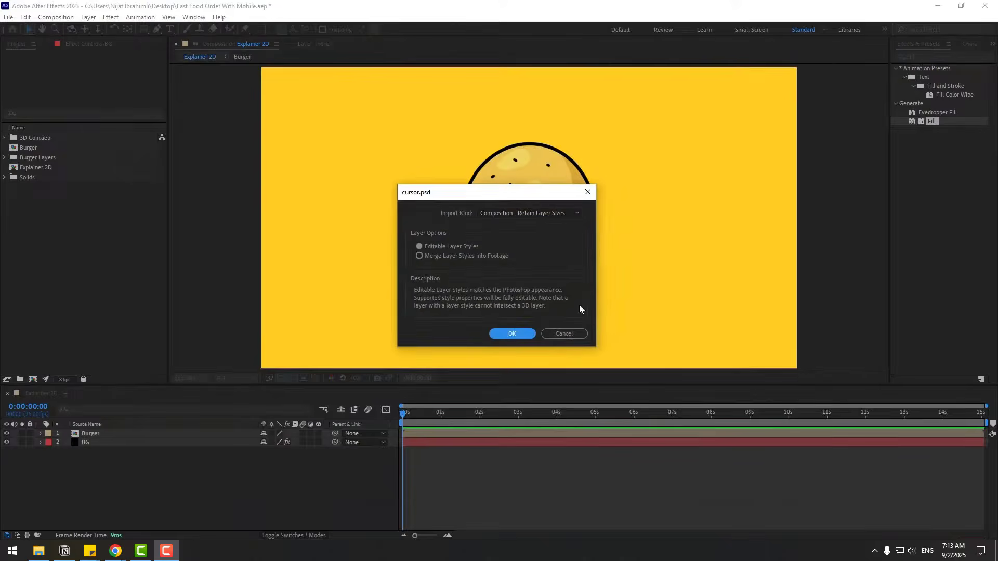
click(528, 212)
click(498, 225)
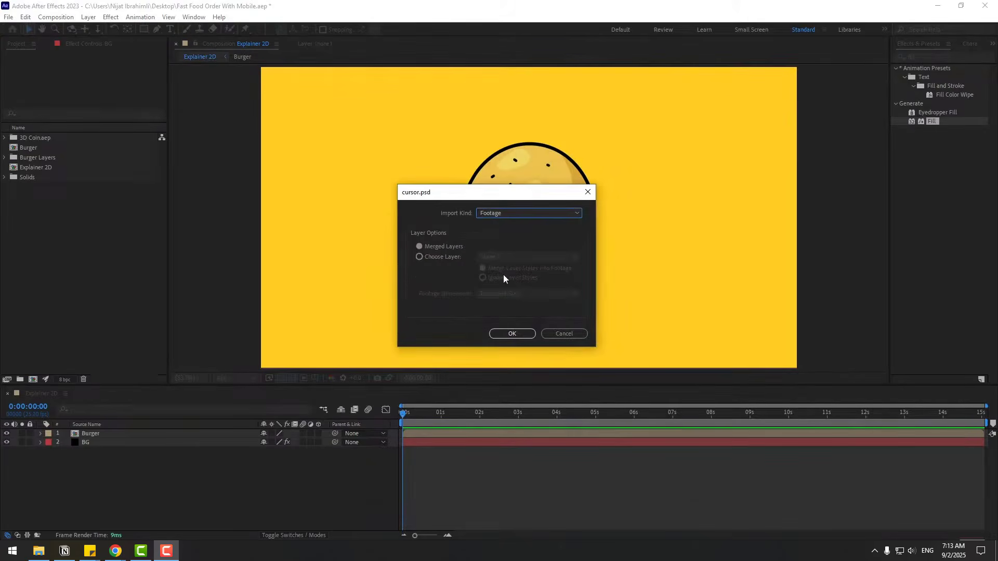
click(507, 334)
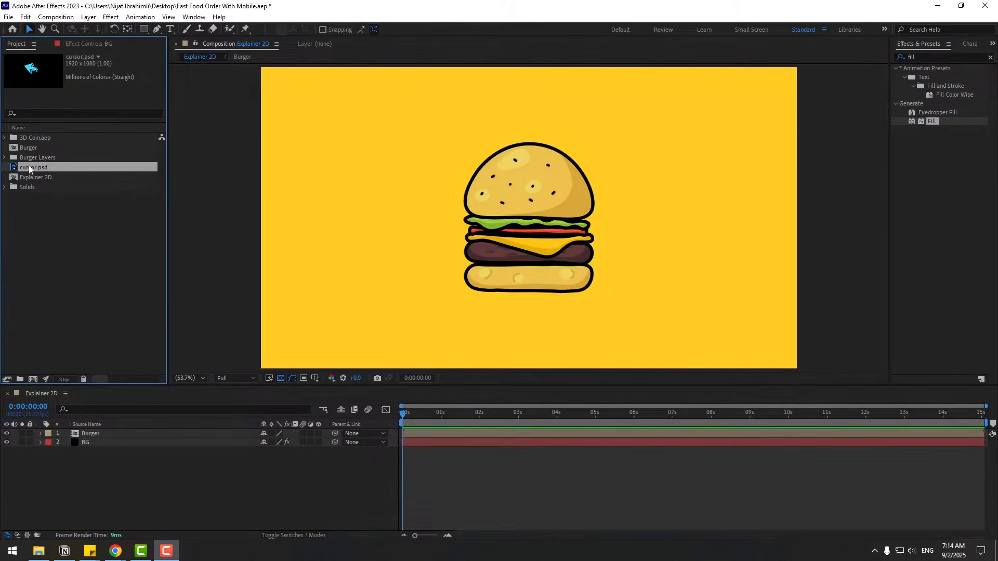
Add cursor.psd above the Burger layer, move the arrow to the right of the burger, and save the project
drag(29, 169, 104, 433)
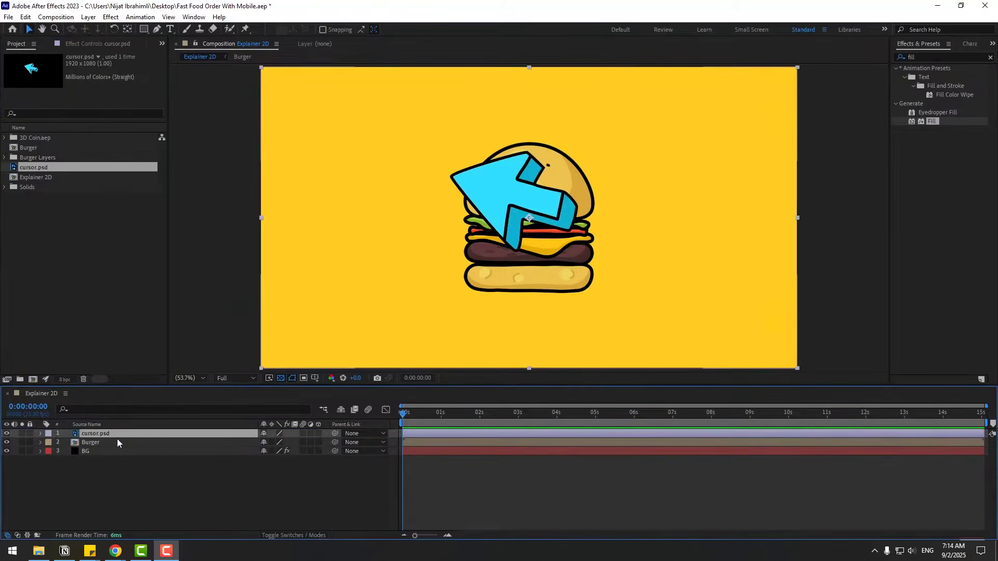
drag(505, 206, 682, 232)
click(220, 487)
key(ctrl+s)
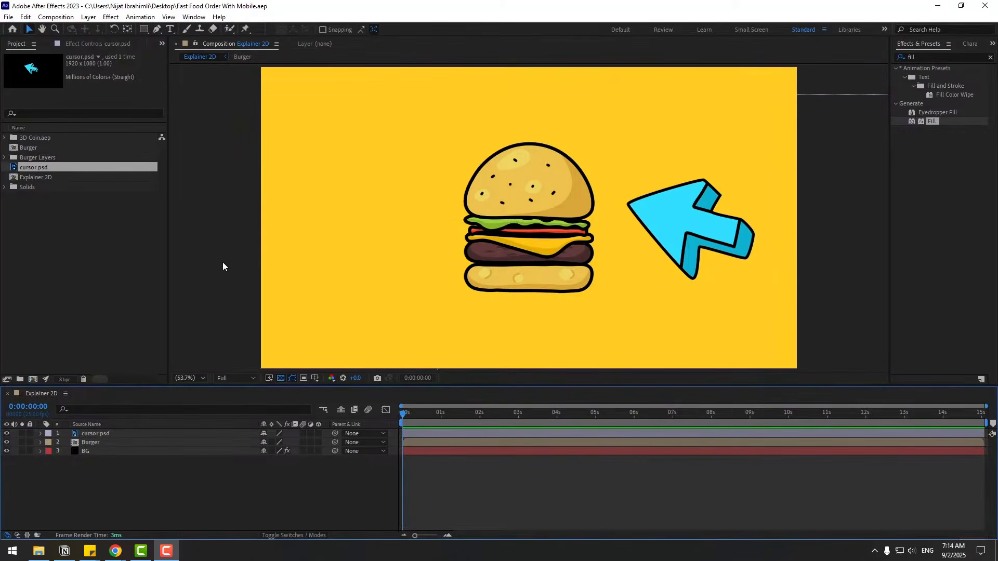
Import Hand Hold Mobile.psd as Composition - Retain Layer Sizes and add it as the top layer of Explainer 2D
click(111, 261)
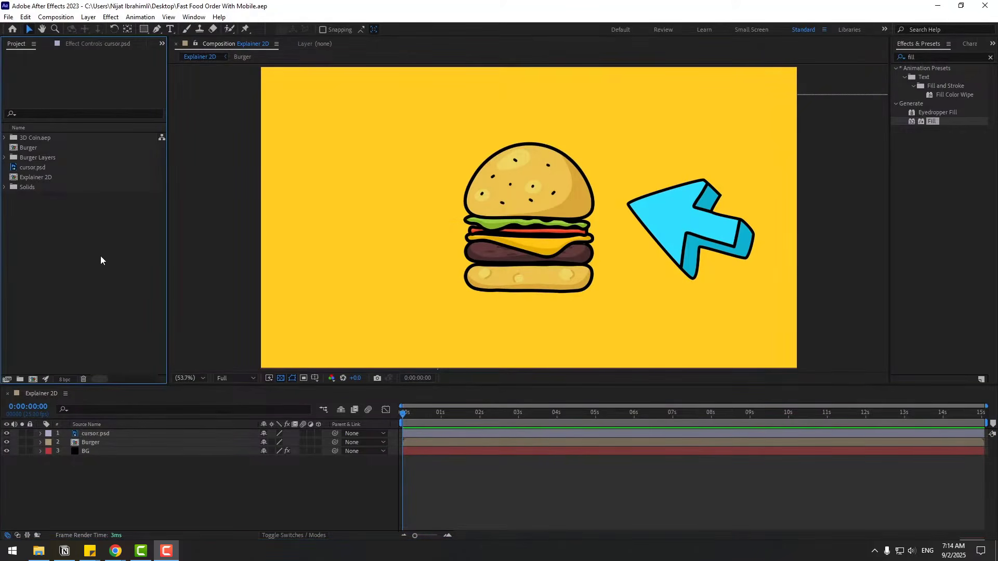
right_click(76, 224)
mouse_move(95, 279)
click(241, 277)
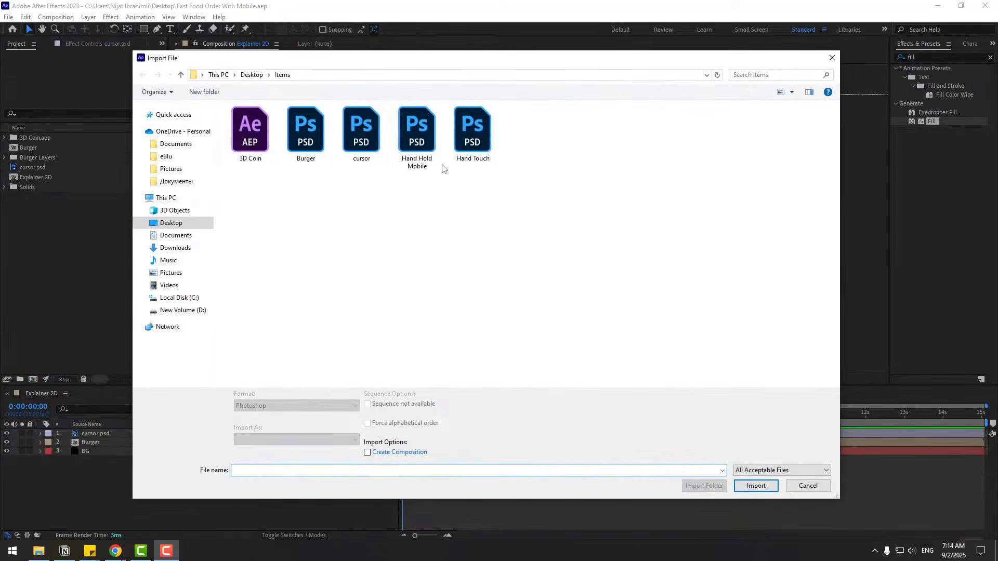
click(429, 153)
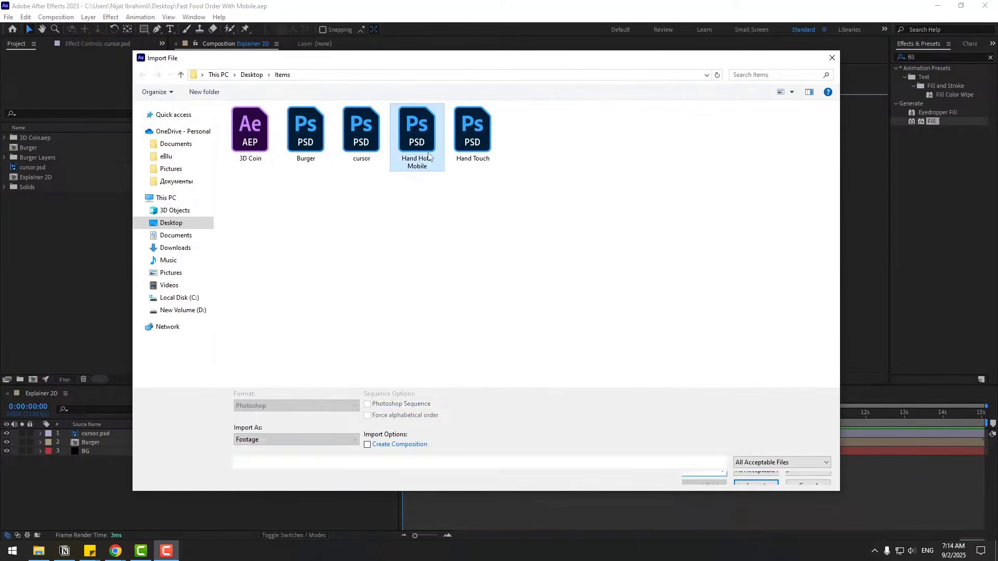
click(267, 440)
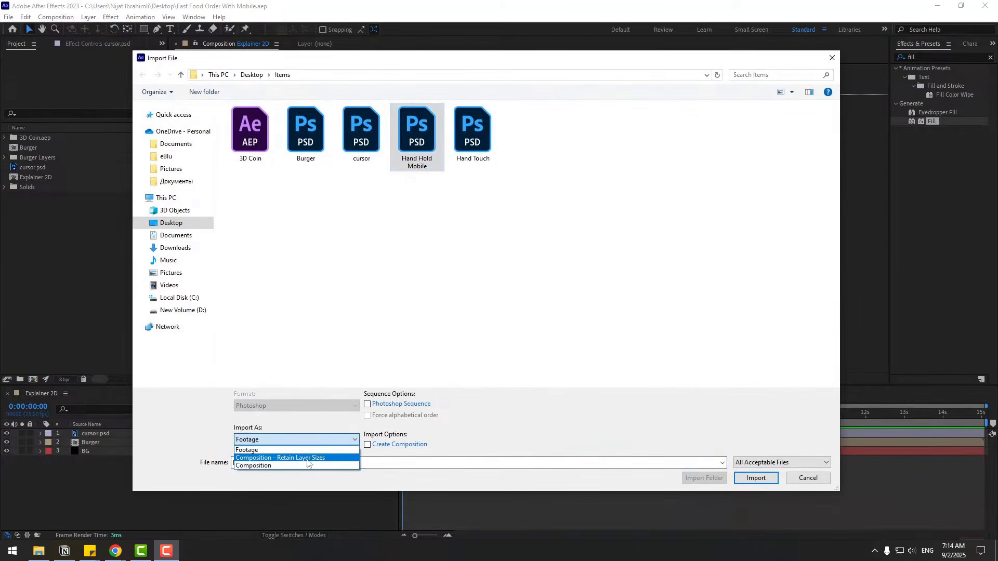
click(312, 459)
click(757, 478)
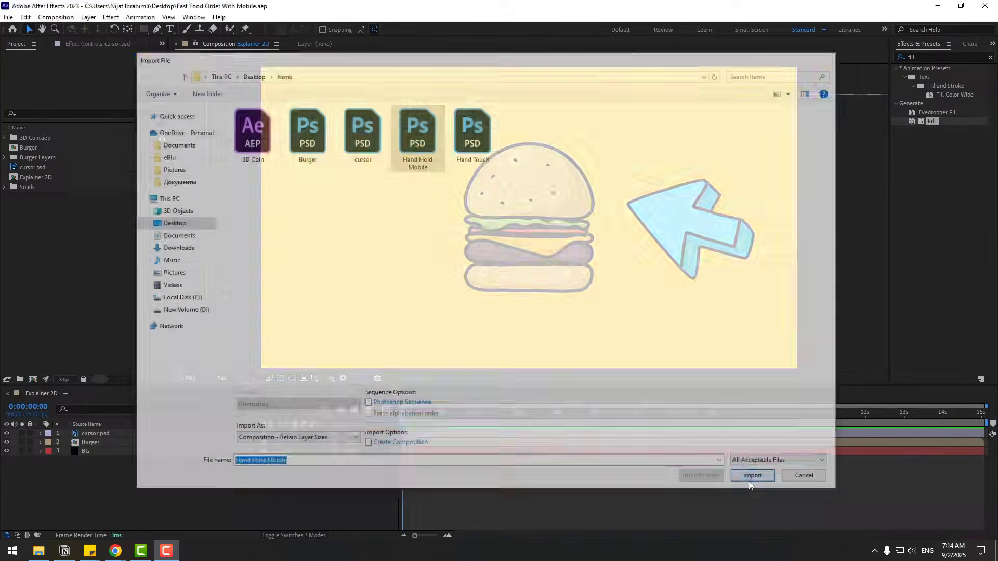
click(544, 213)
click(513, 252)
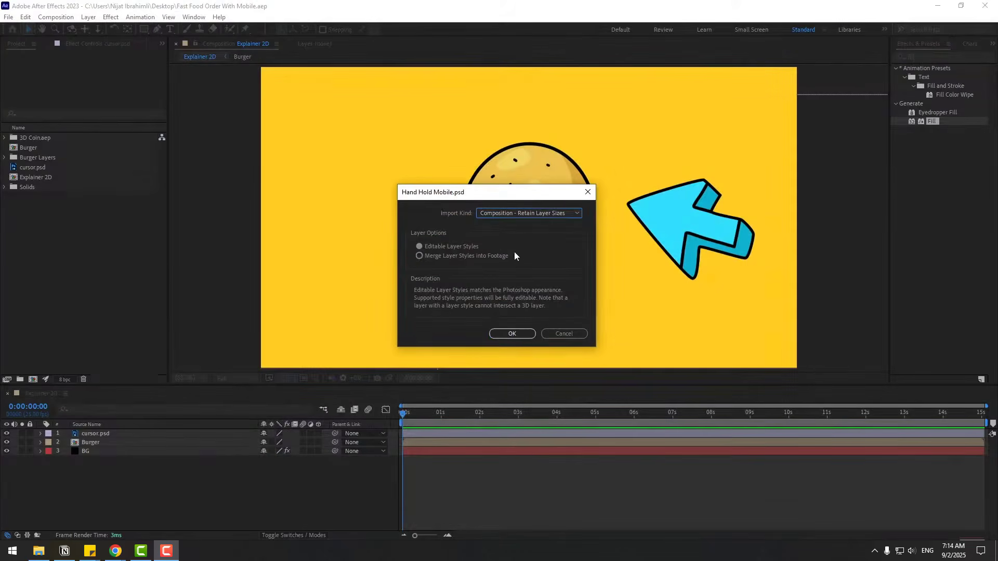
click(513, 335)
drag(45, 183, 130, 434)
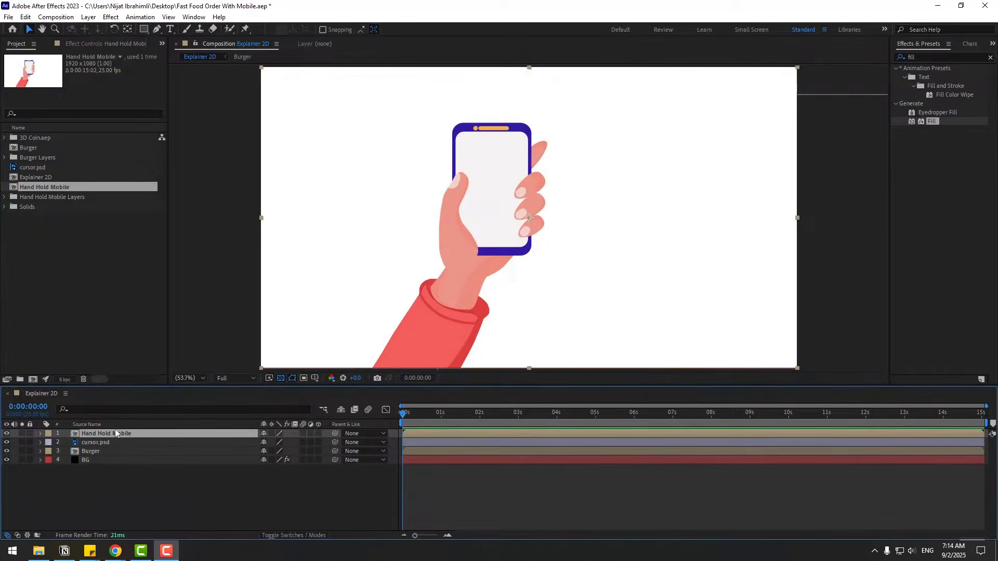
Hide the white Layer 0 background inside Hand Hold Mobile and move the hand to the left of the burger in Explainer 2D
double_click(105, 434)
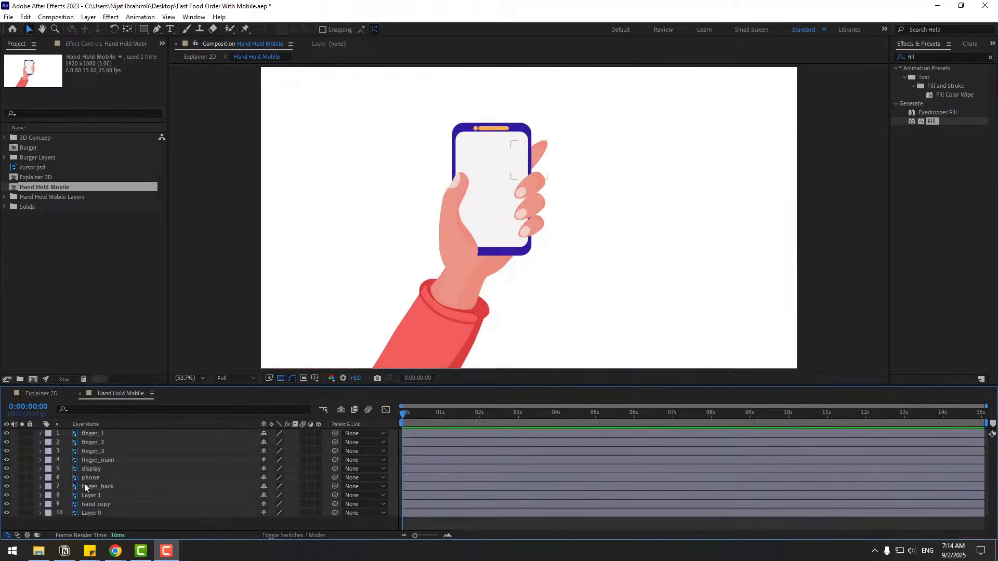
click(91, 514)
click(7, 513)
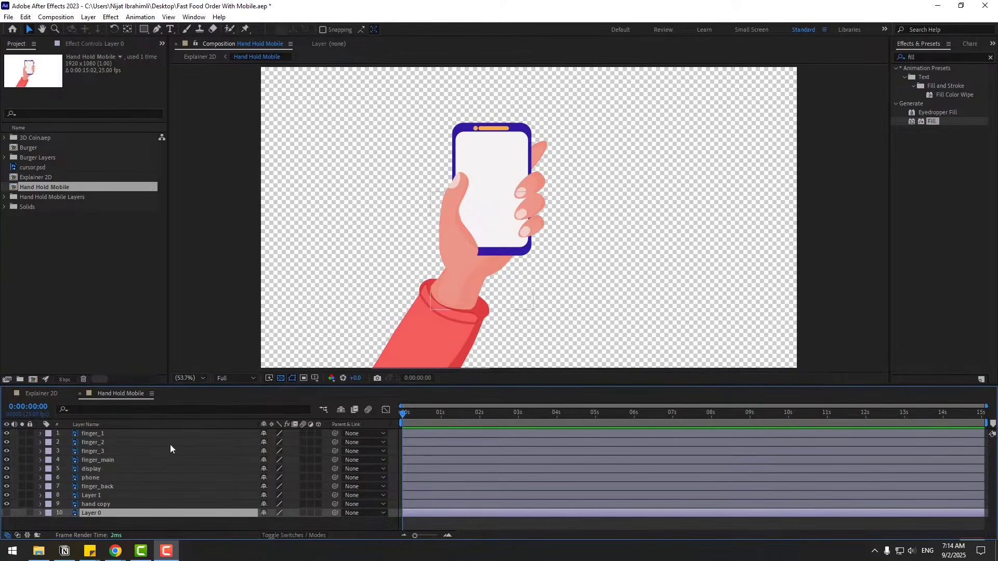
click(35, 394)
drag(452, 295, 324, 306)
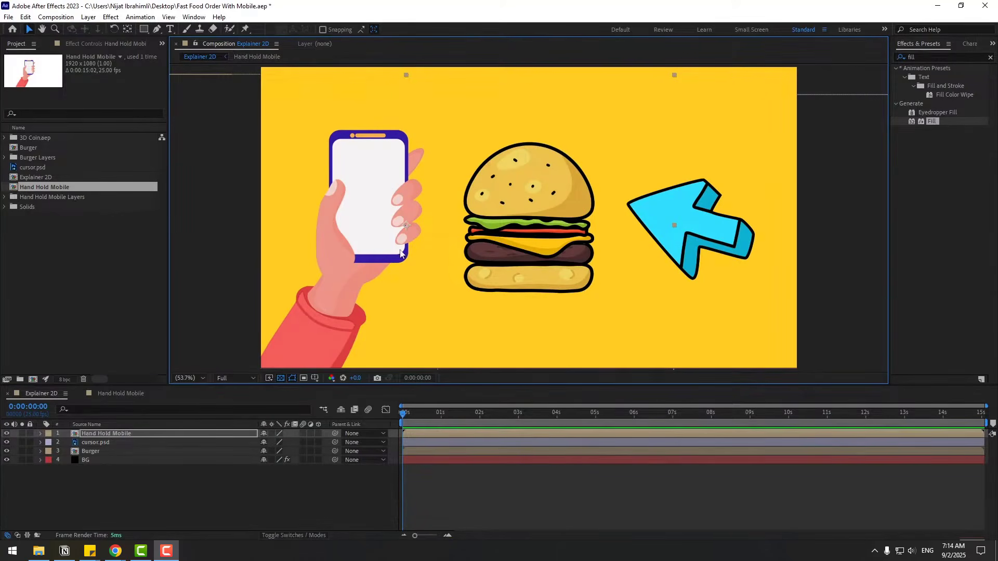
Import Hand Touch.psd as Composition - Retain Layer Sizes with editable layer styles
click(105, 270)
double_click(87, 256)
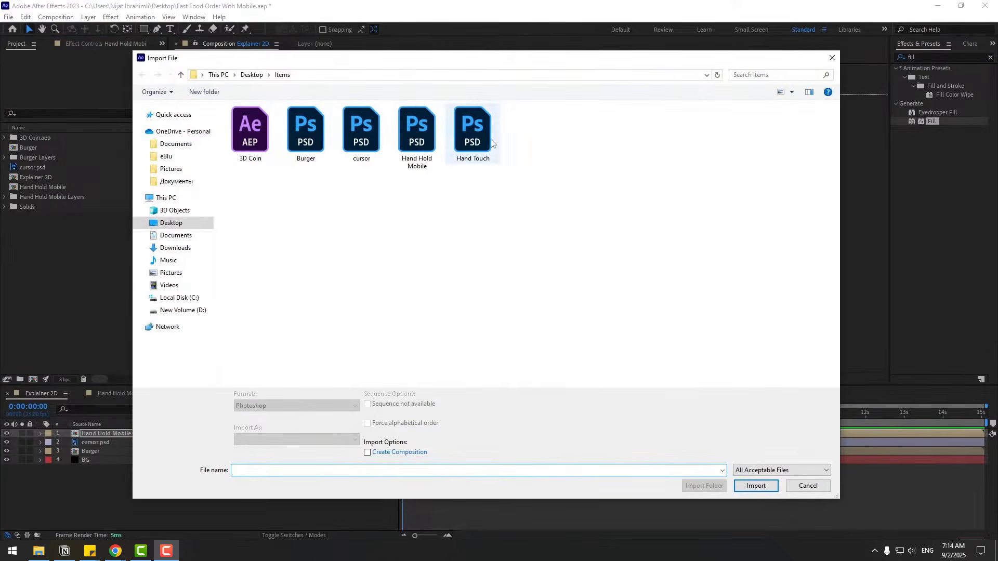
click(481, 146)
click(322, 440)
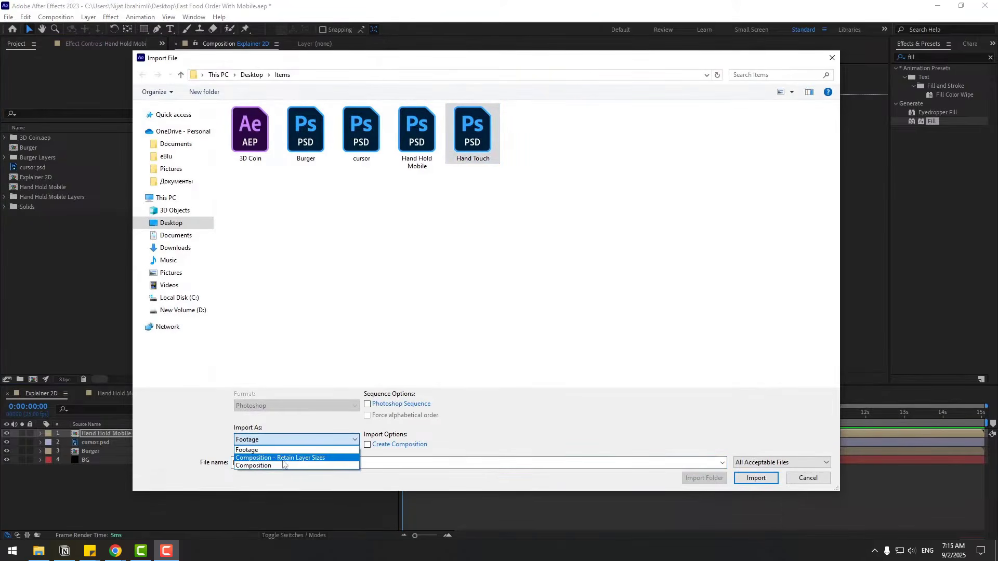
click(280, 458)
click(755, 479)
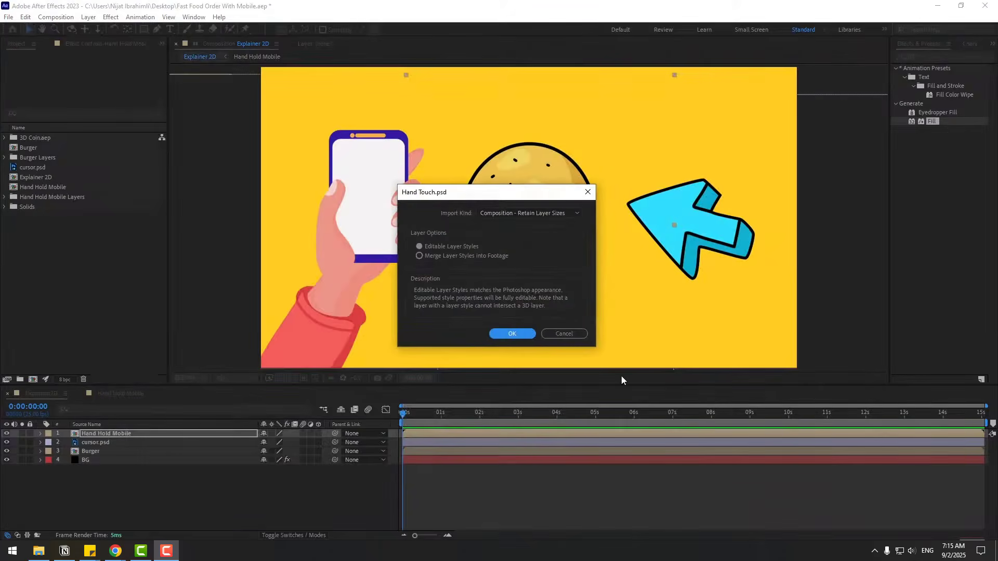
click(522, 334)
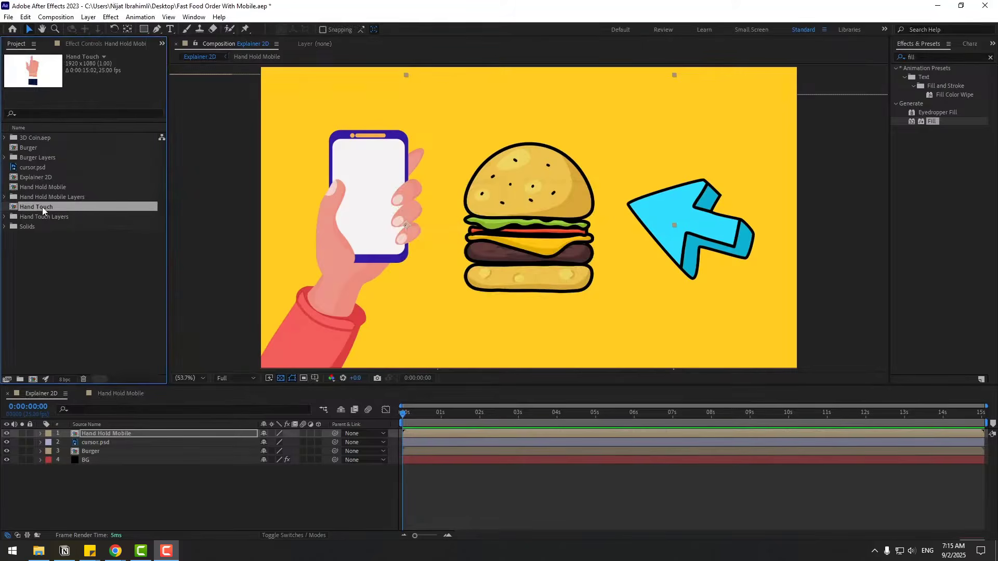
Open the Hand Touch composition and delete its BG layer so only the Touch layer is left
double_click(43, 207)
click(132, 432)
click(115, 442)
key(Delete)
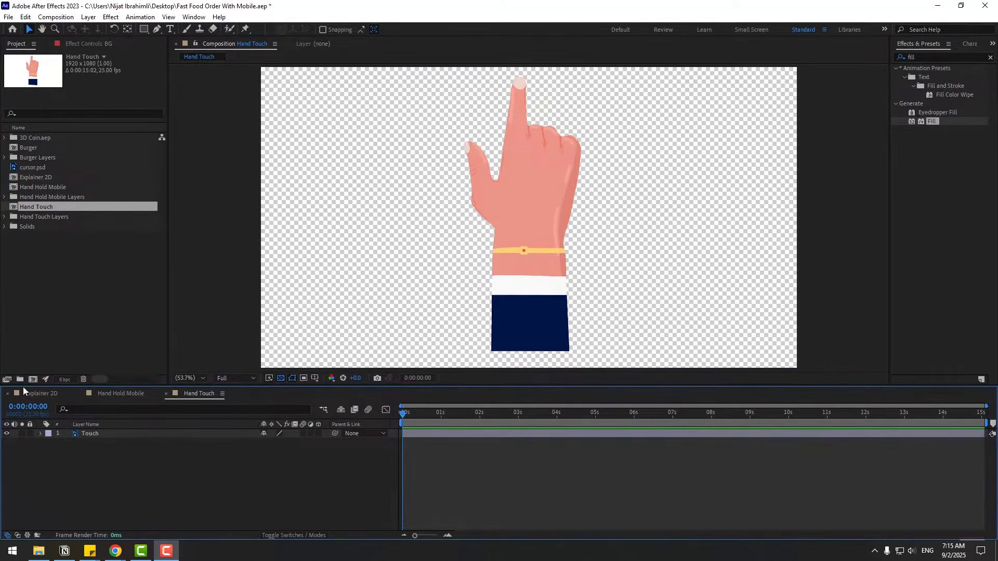
Copy the Touch layer into Explainer 2D as the top layer and move the hand between the burger and the arrow
click(39, 394)
click(187, 394)
click(77, 434)
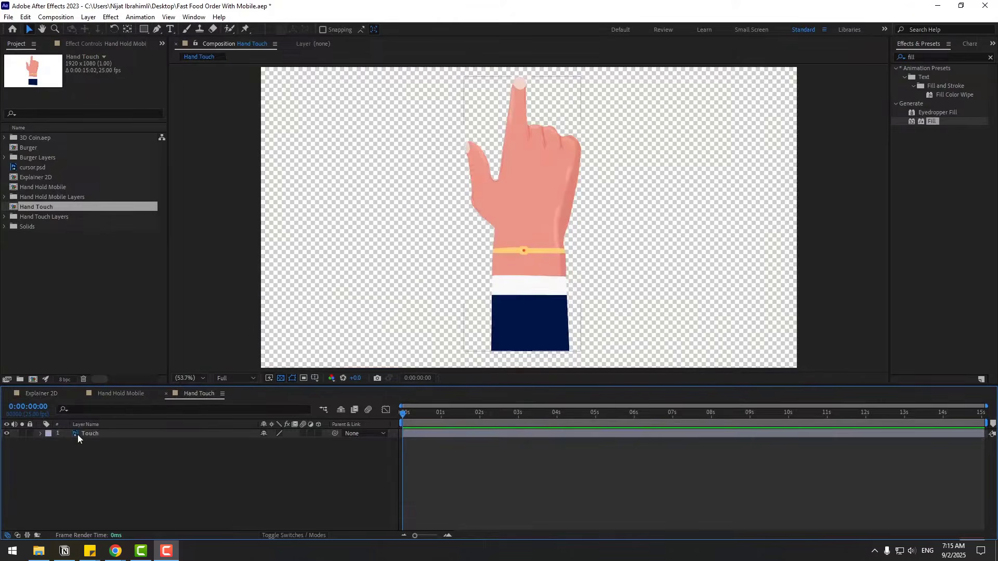
click(42, 394)
key(ctrl+v)
drag(553, 246, 629, 284)
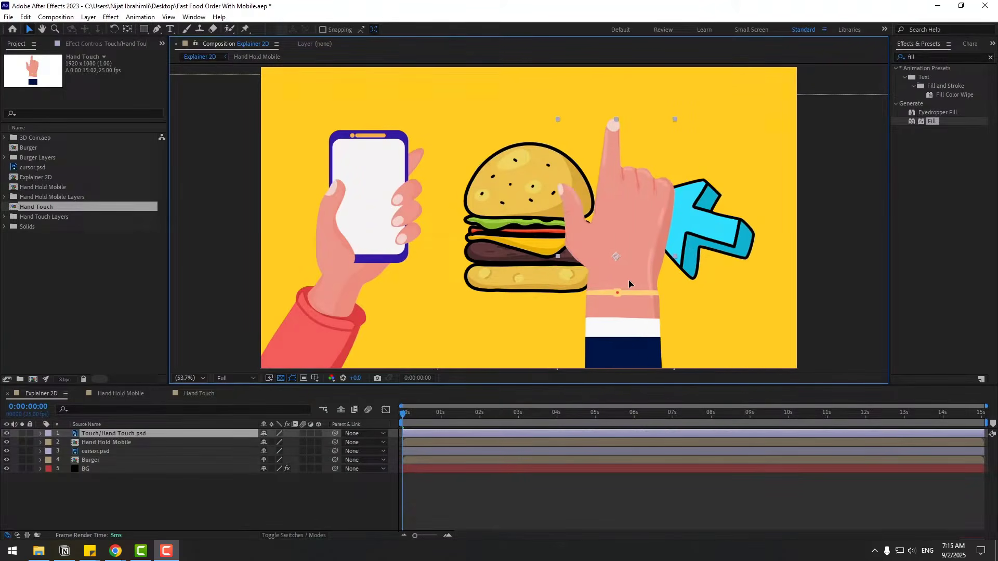
Delete the Touch/Hand Touch.psd and Hand Hold Mobile layers from Explainer 2D
key(Delete)
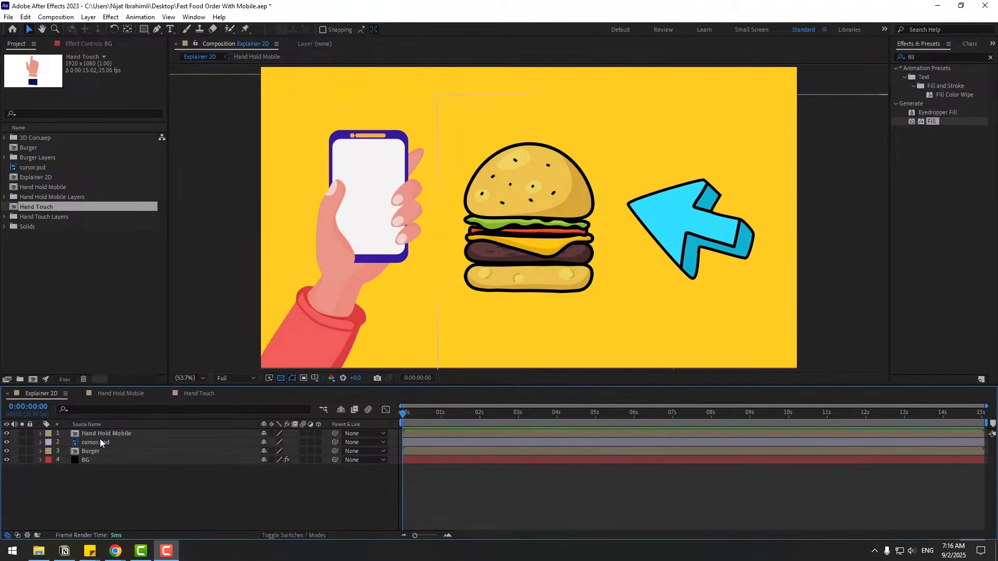
click(100, 438)
key(Delete)
Move the cursor.psd arrow toward the lower right of the frame and hide its layer
click(102, 432)
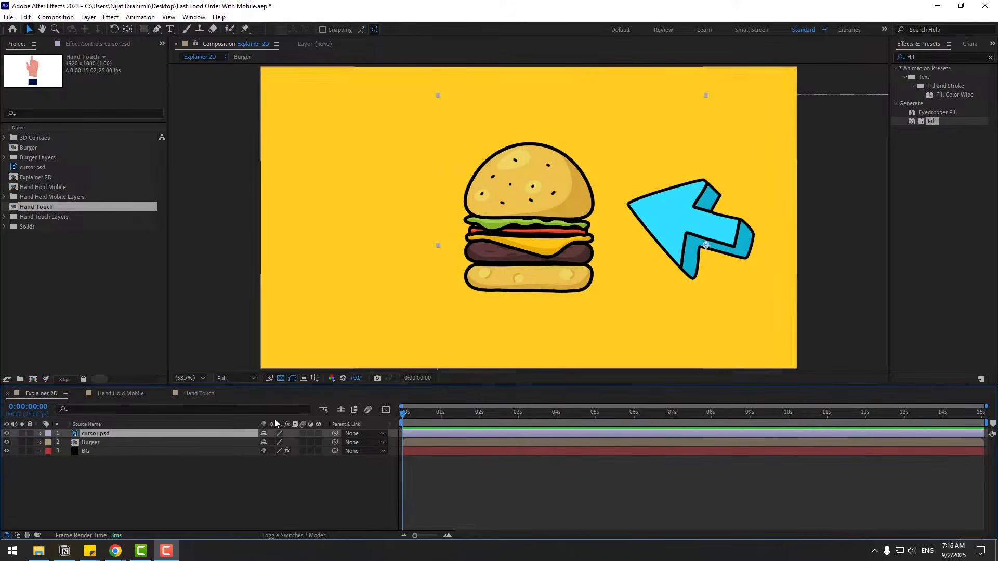
drag(703, 226, 747, 321)
click(6, 434)
click(162, 497)
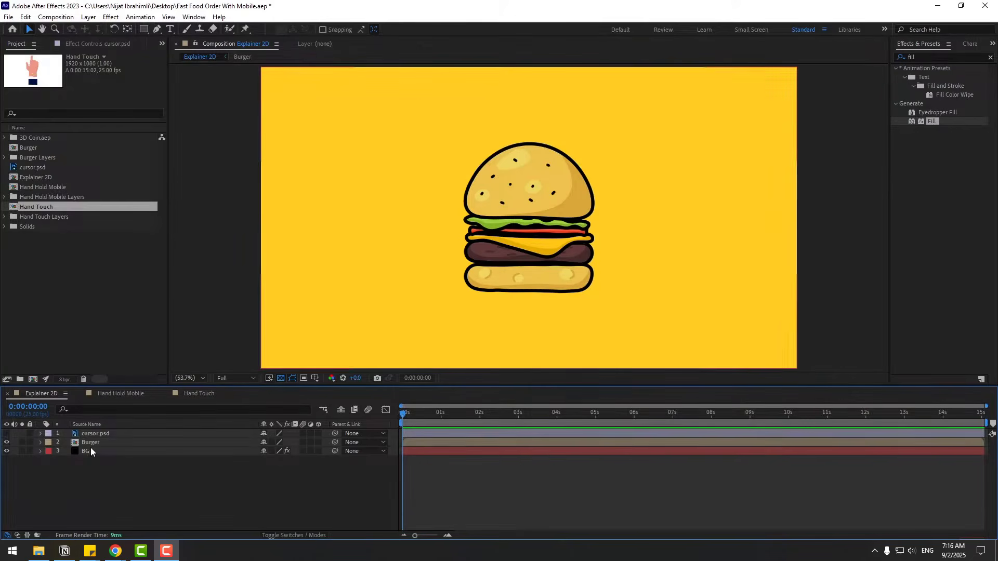
Turn the Burger layer into a 3D layer and add a new camera to Explainer 2D
click(92, 444)
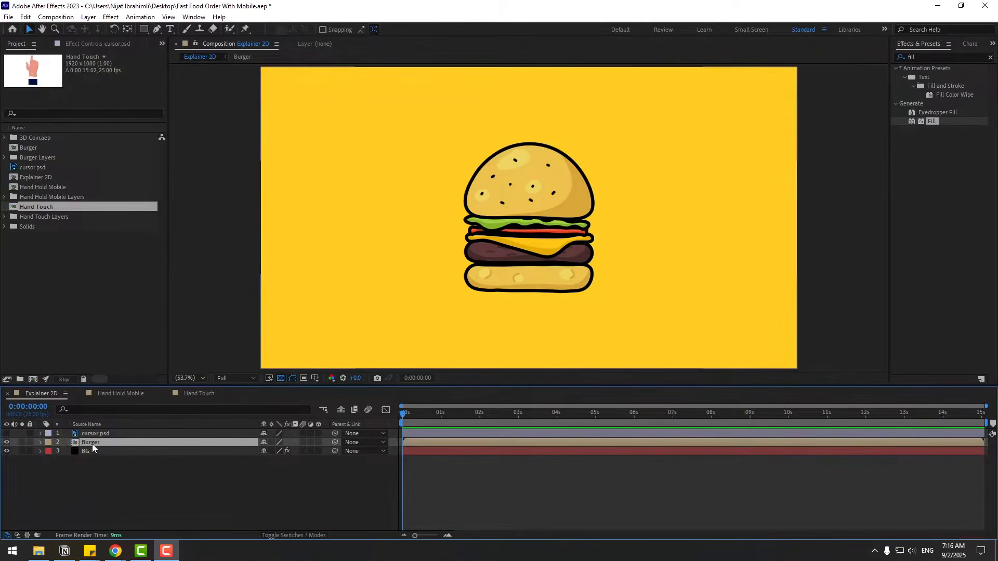
click(318, 443)
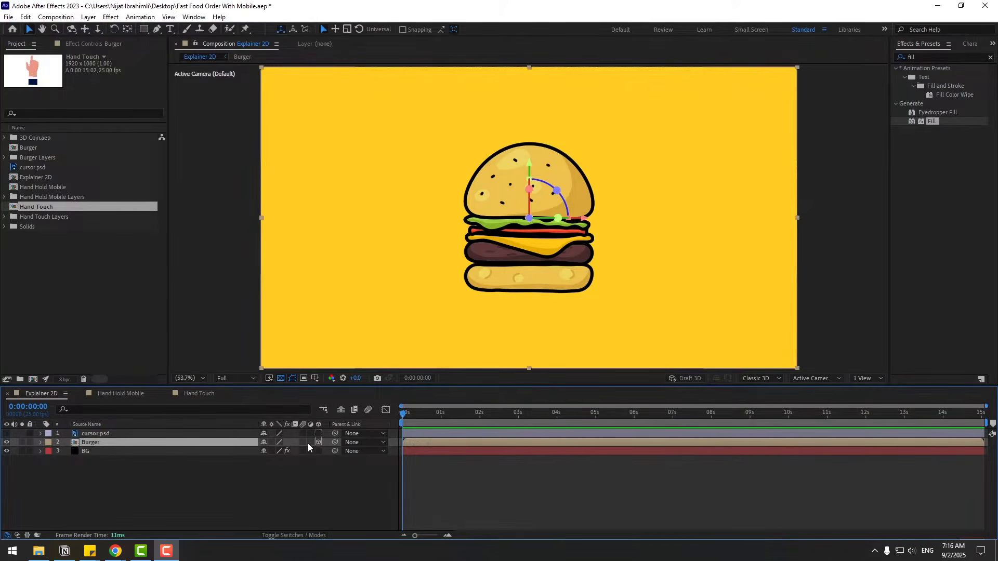
right_click(111, 497)
mouse_move(116, 373)
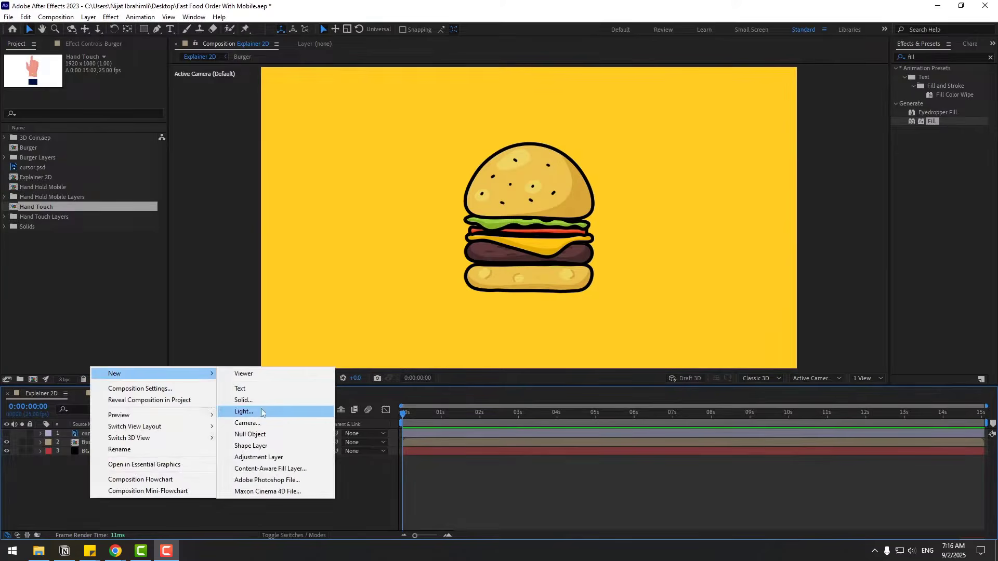
click(240, 424)
click(605, 387)
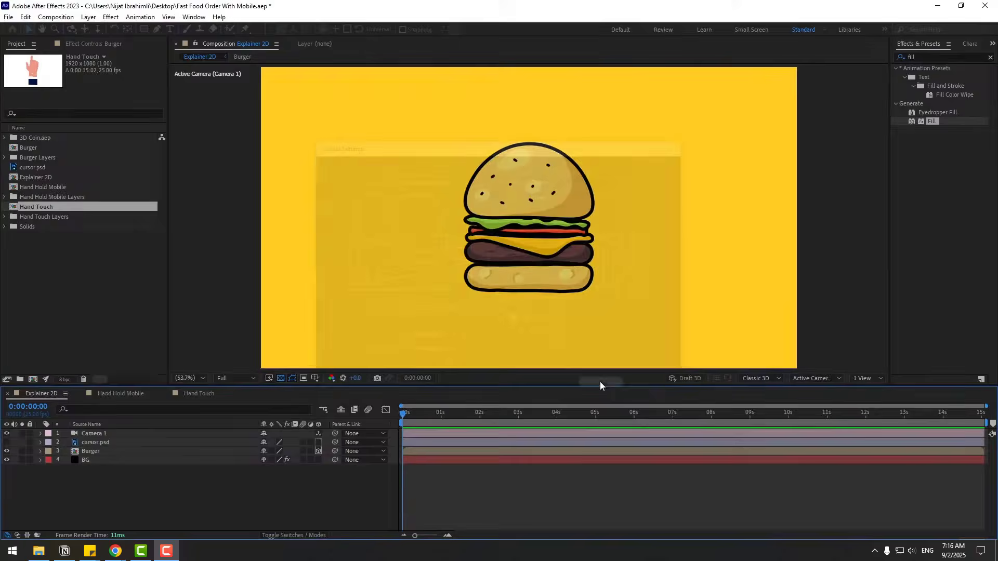
Create an orbit null for Camera 1 and centre the null's anchor point on its box
right_click(93, 434)
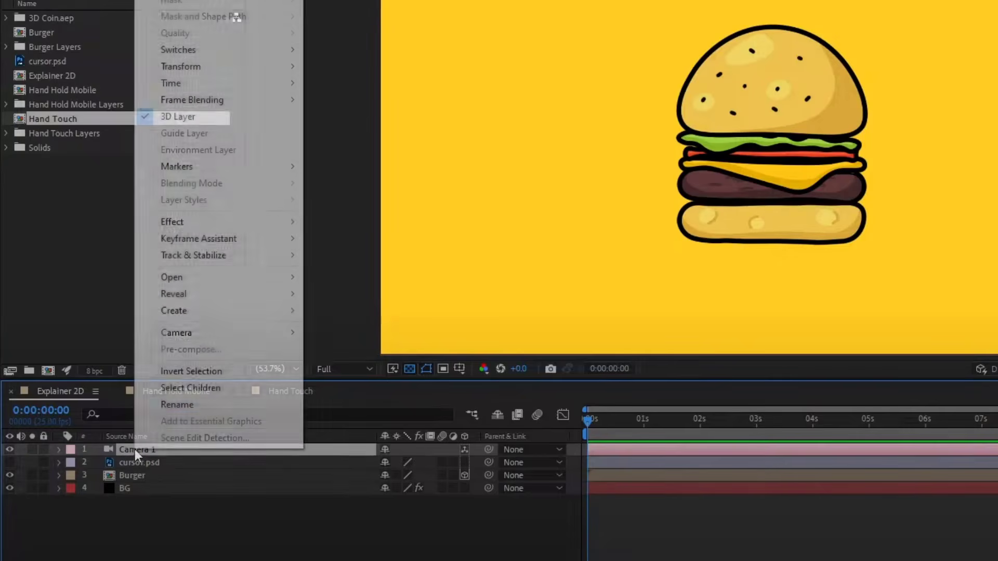
mouse_move(239, 335)
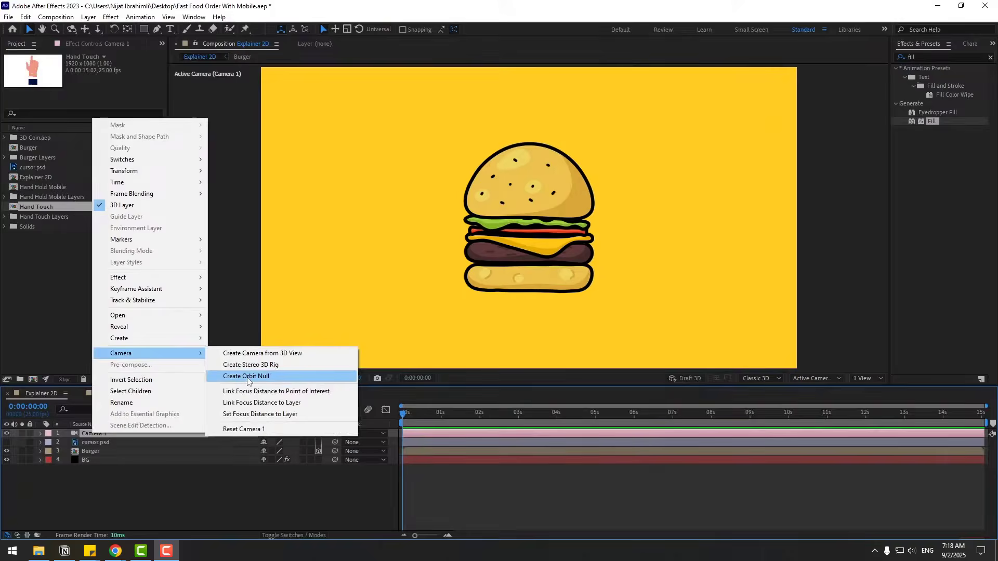
click(248, 377)
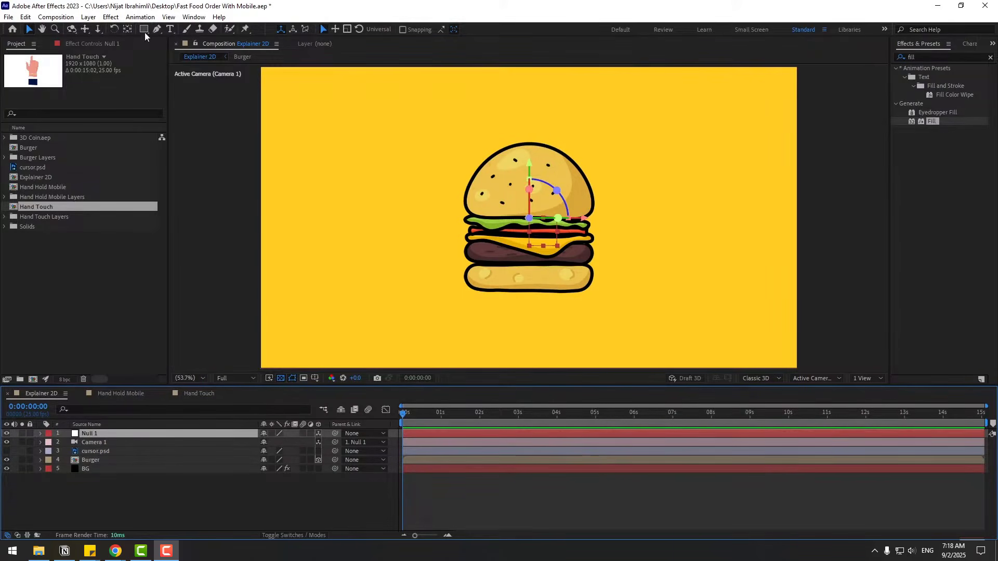
click(128, 29)
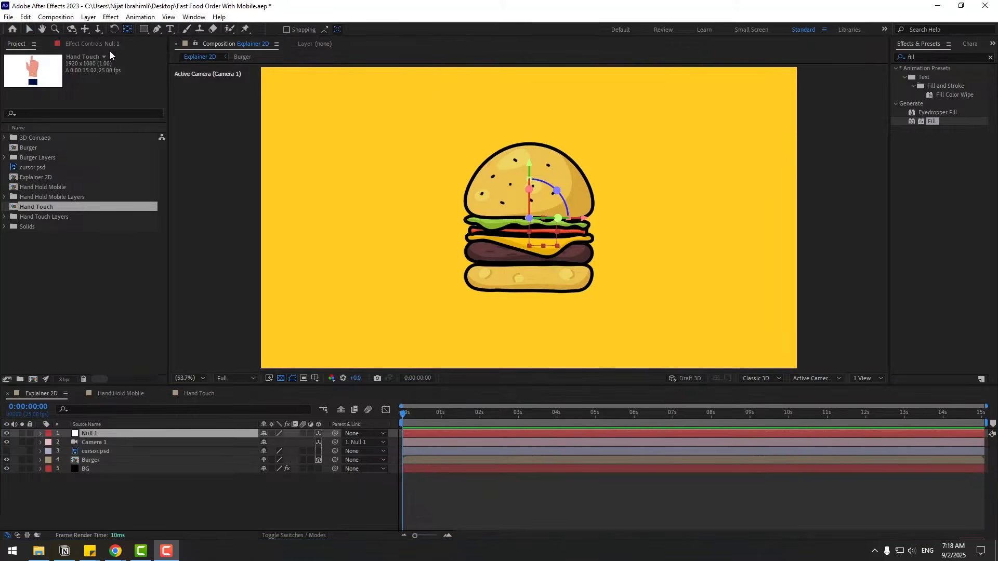
click(26, 31)
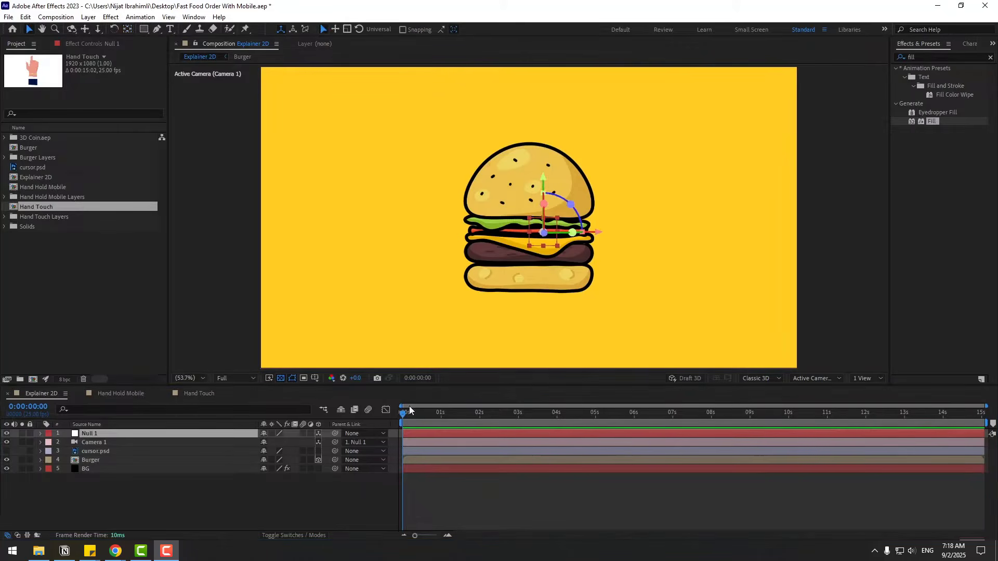
Show the scene in Custom View 1 and try moving Camera 1 along its Z axis
click(817, 379)
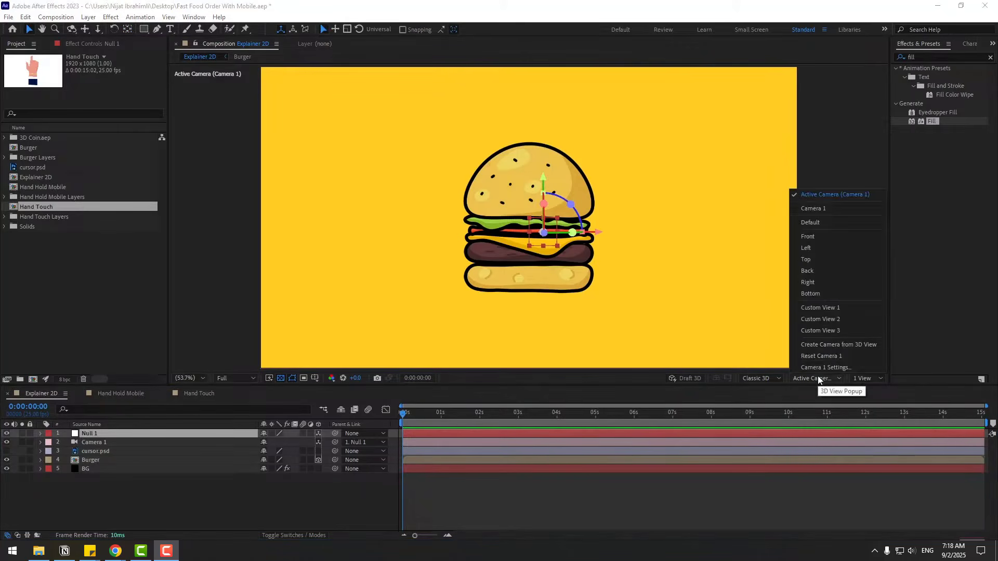
click(824, 309)
scroll(533, 220, down, 3)
drag(561, 301, 547, 291)
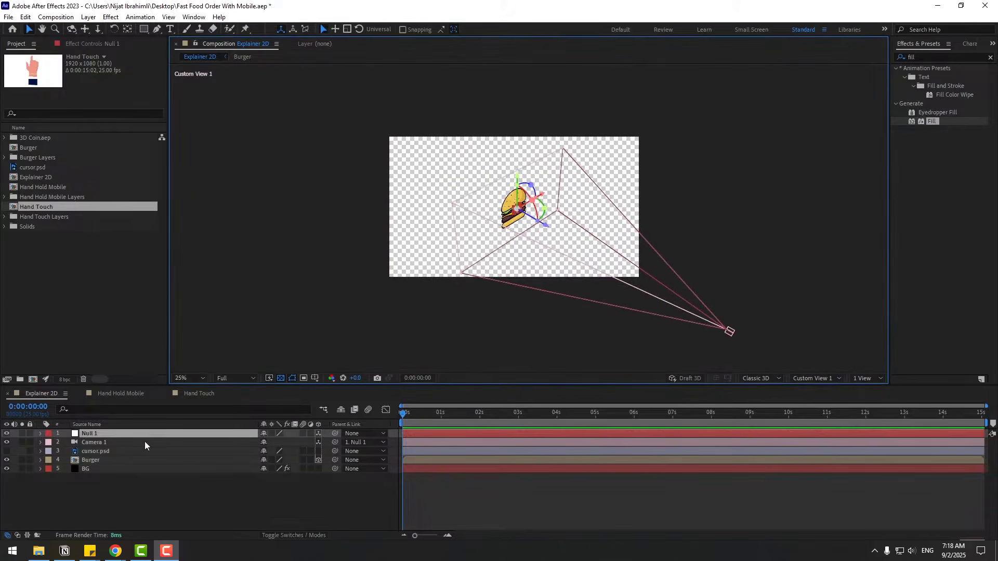
click(90, 446)
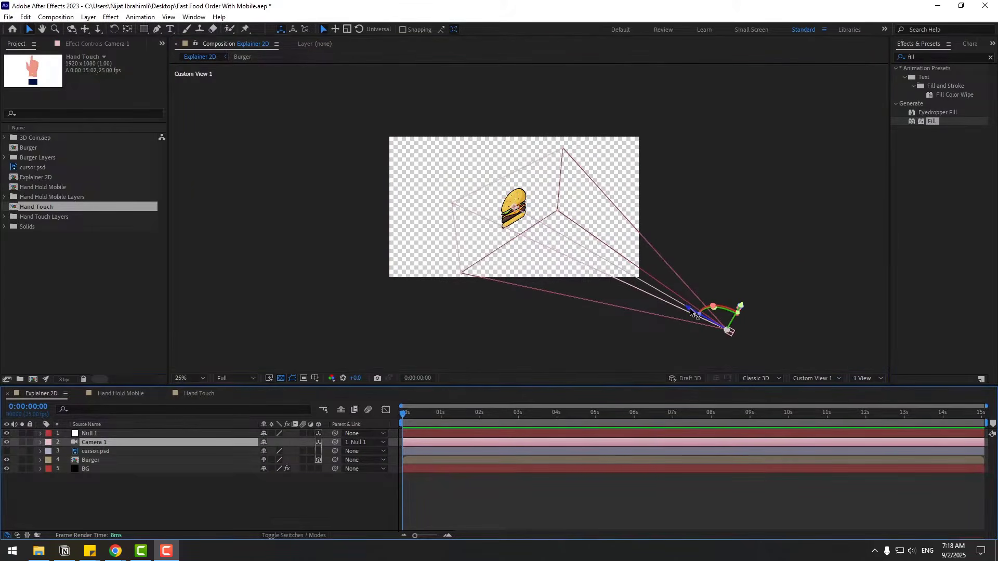
drag(691, 312, 730, 331)
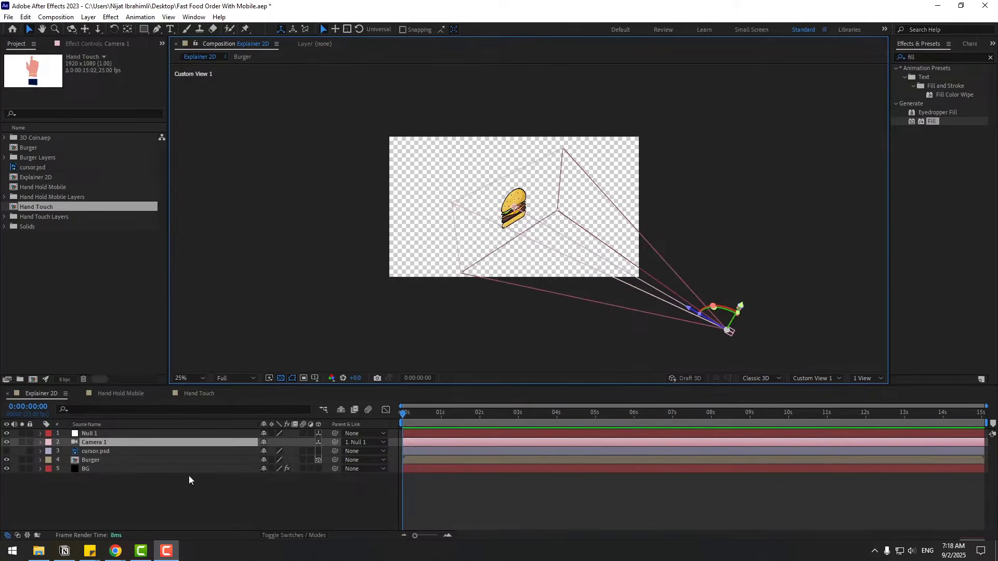
click(119, 492)
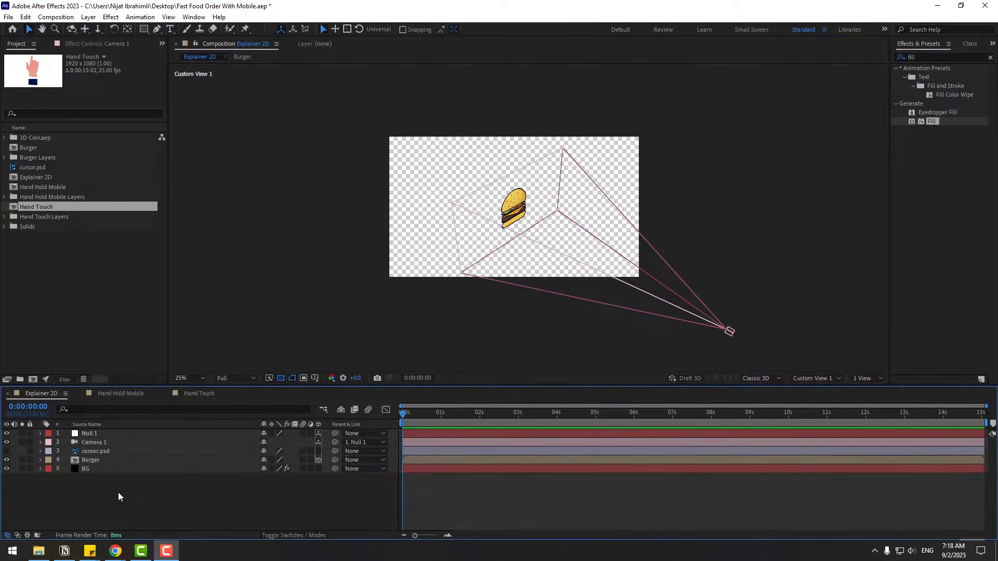
Try out the Y Rotation of Null 1 to orbit the camera, restore it, and save the project
click(88, 435)
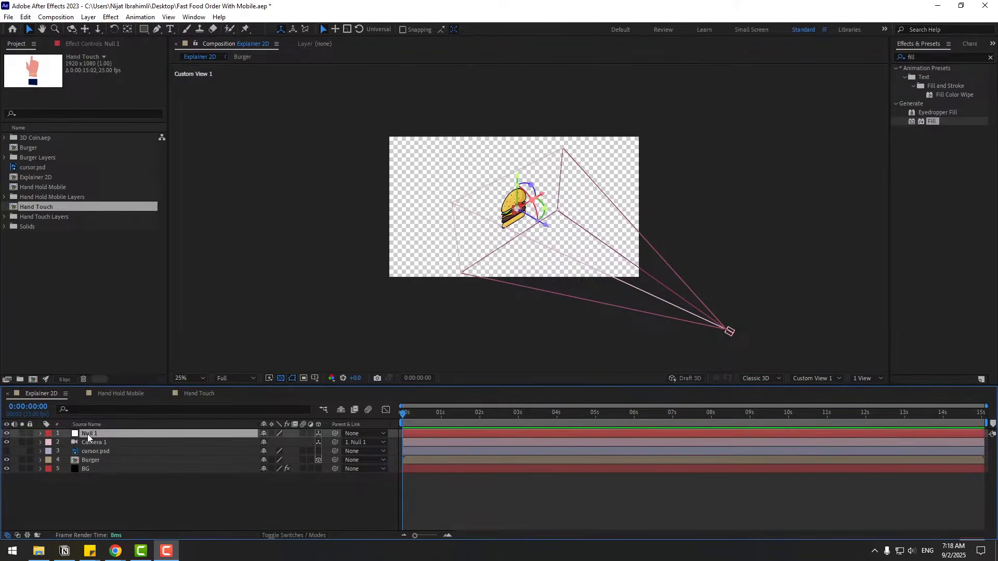
key(r)
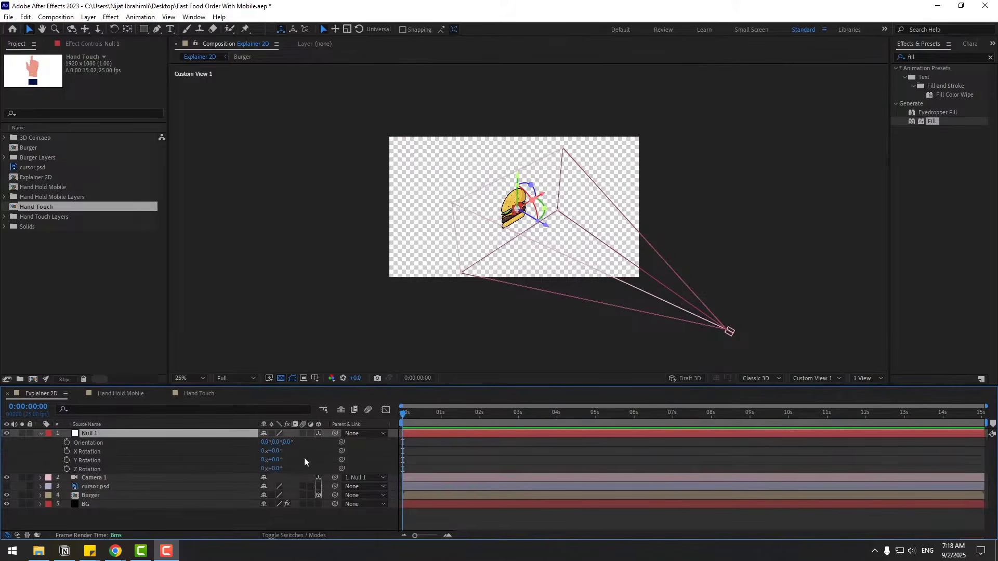
mouse_move(280, 459)
mouse_down()
mouse_move(288, 457)
mouse_move(266, 463)
mouse_move(299, 453)
mouse_move(265, 465)
mouse_up()
click(41, 433)
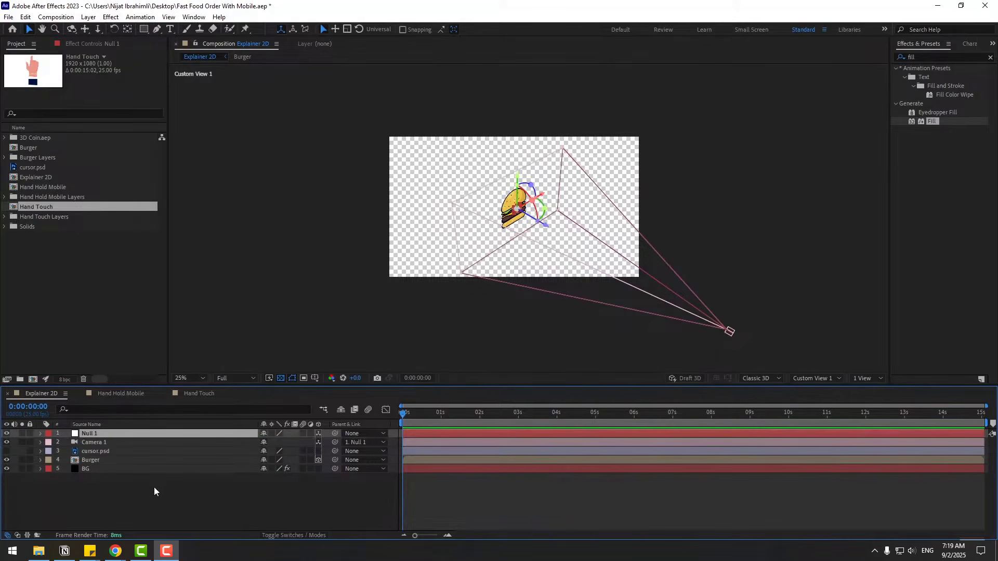
key(ctrl+s)
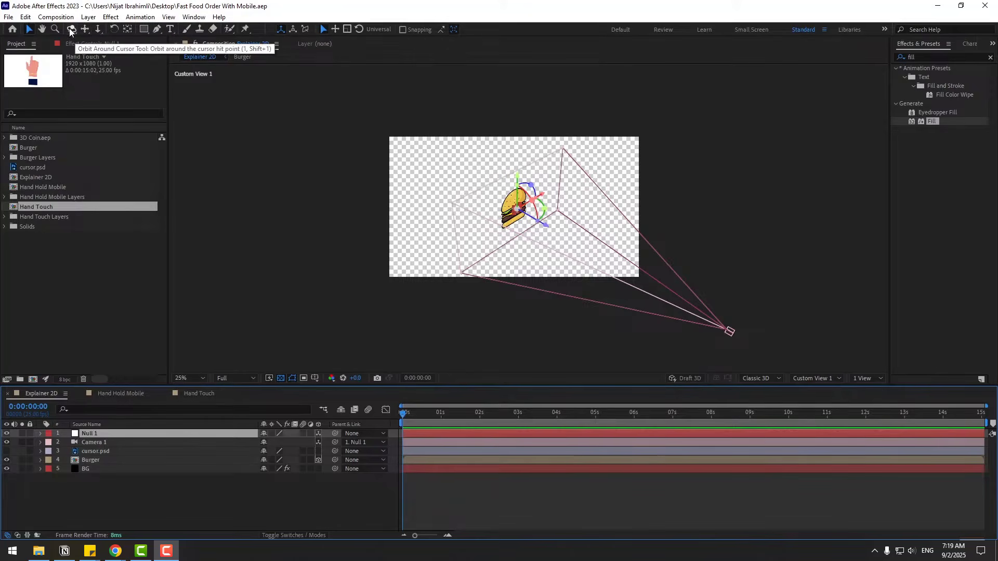
Try the orbit, pan and dolly camera tools in Custom View 1, then return to the Selection tool
click(170, 478)
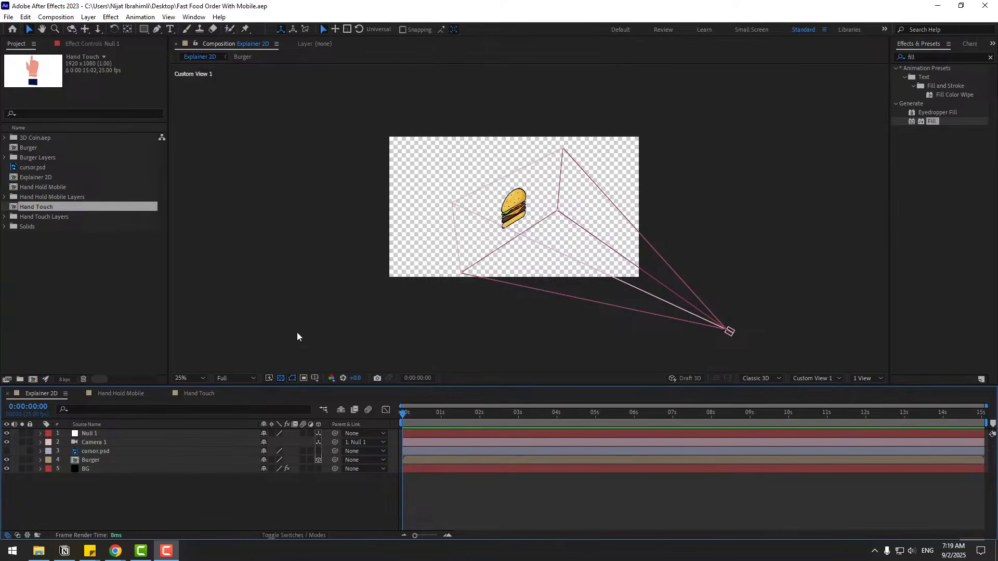
key(c)
mouse_move(525, 237)
mouse_down()
mouse_move(517, 246)
mouse_move(515, 213)
mouse_move(563, 254)
mouse_move(517, 223)
mouse_move(530, 236)
mouse_move(494, 244)
mouse_move(532, 225)
mouse_move(513, 252)
mouse_move(515, 231)
mouse_move(521, 248)
mouse_up()
key(c)
key(c)
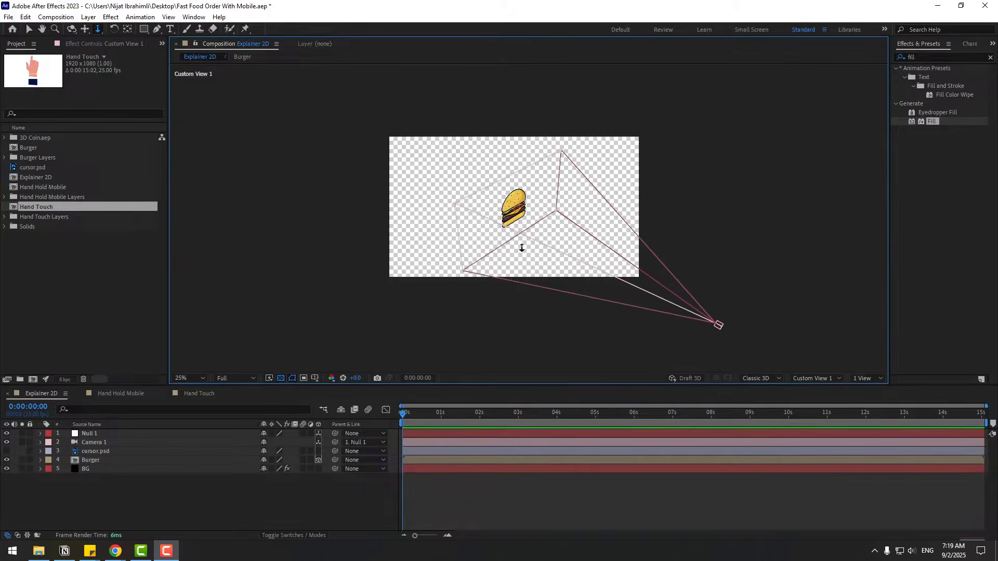
key(v)
Switch the 3D view back to Active Camera (Camera 1) and select the Burger layer
click(779, 379)
click(816, 379)
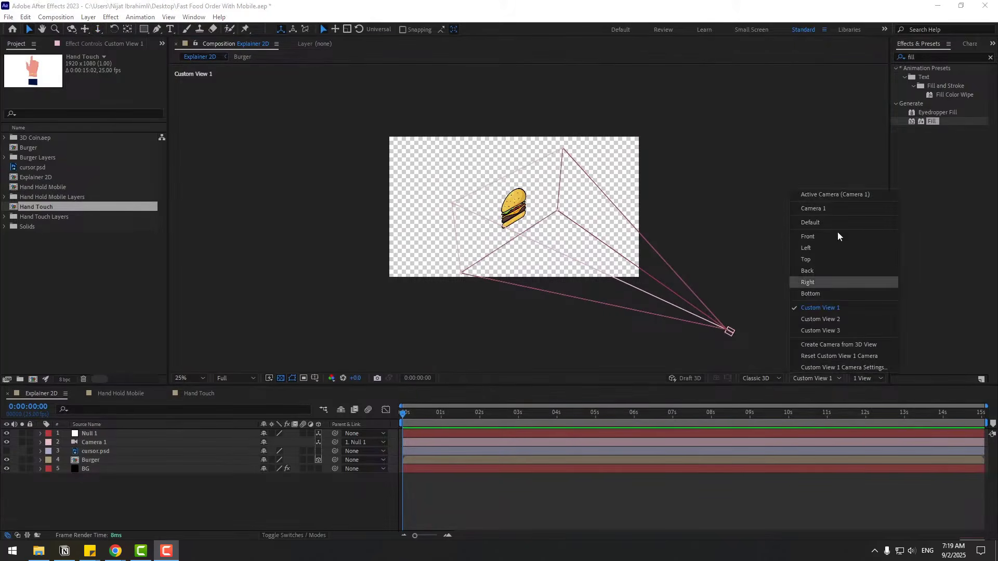
click(832, 192)
click(87, 462)
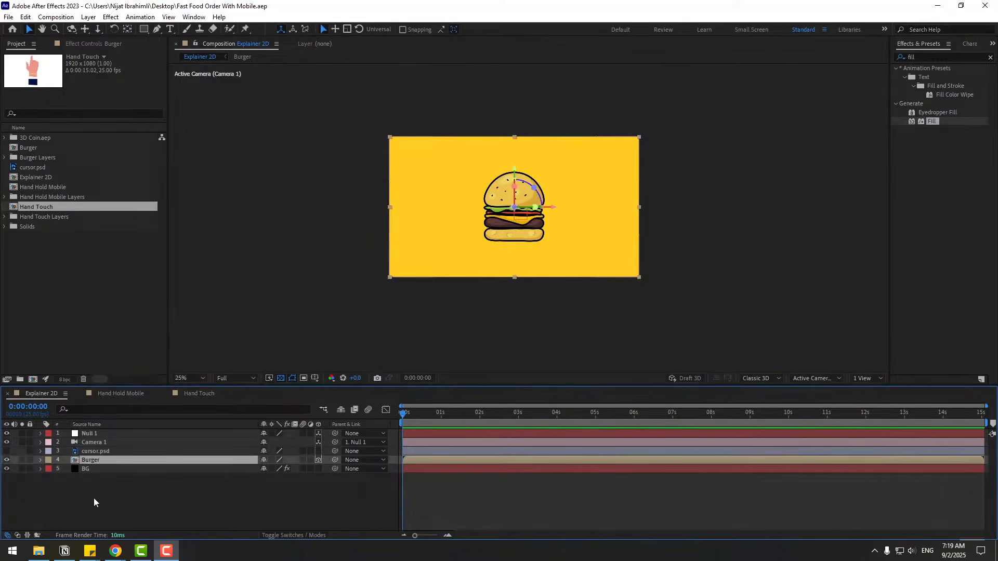
Open the Burger composition and add a Position keyframe to layer 1, the bottom bun, at 0:00:02:02
click(120, 473)
double_click(86, 460)
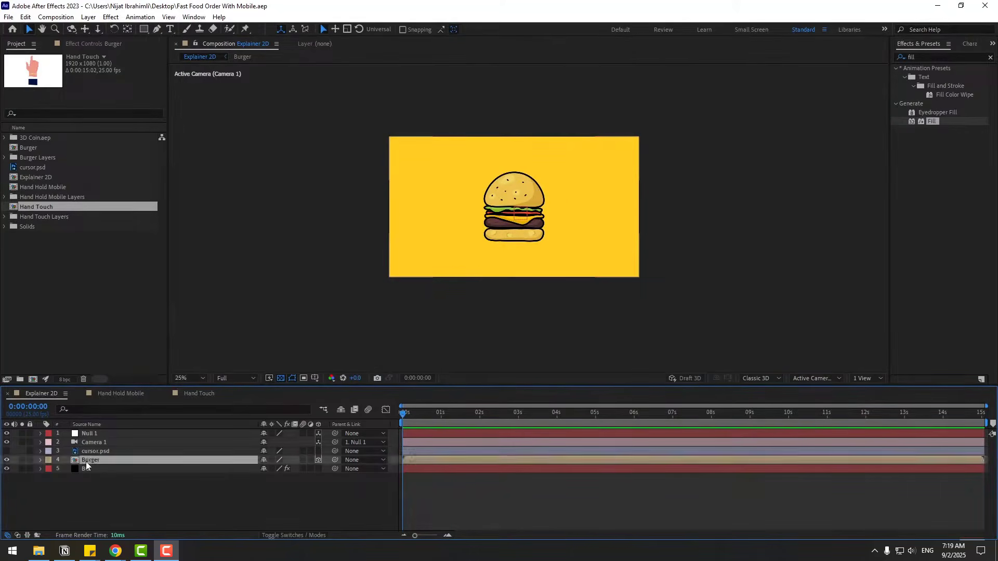
click(83, 477)
key(p)
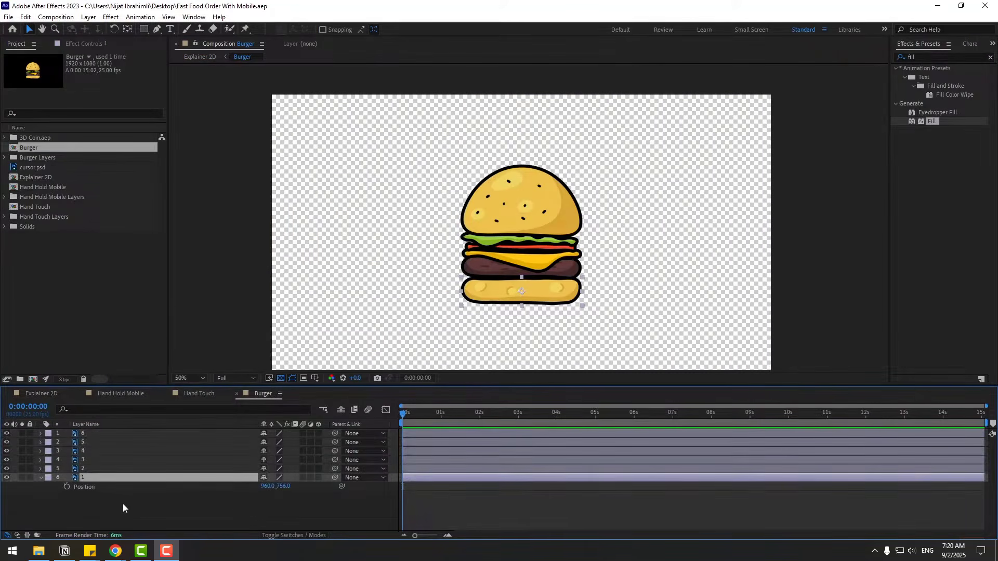
drag(452, 414, 483, 420)
click(67, 487)
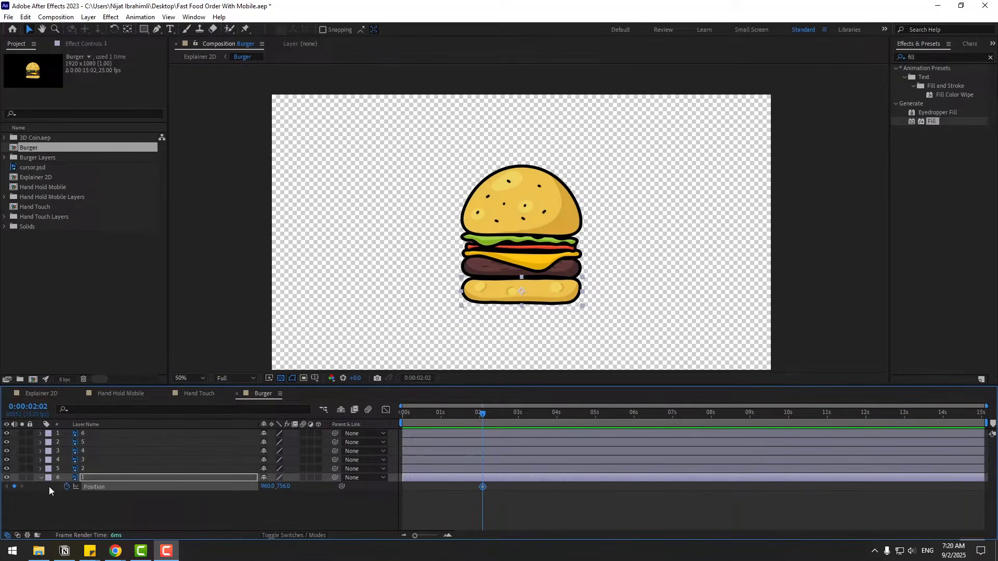
Solo layer 1, set its Position Y to 179 at 0:00:00:00, and preview the drop
click(21, 478)
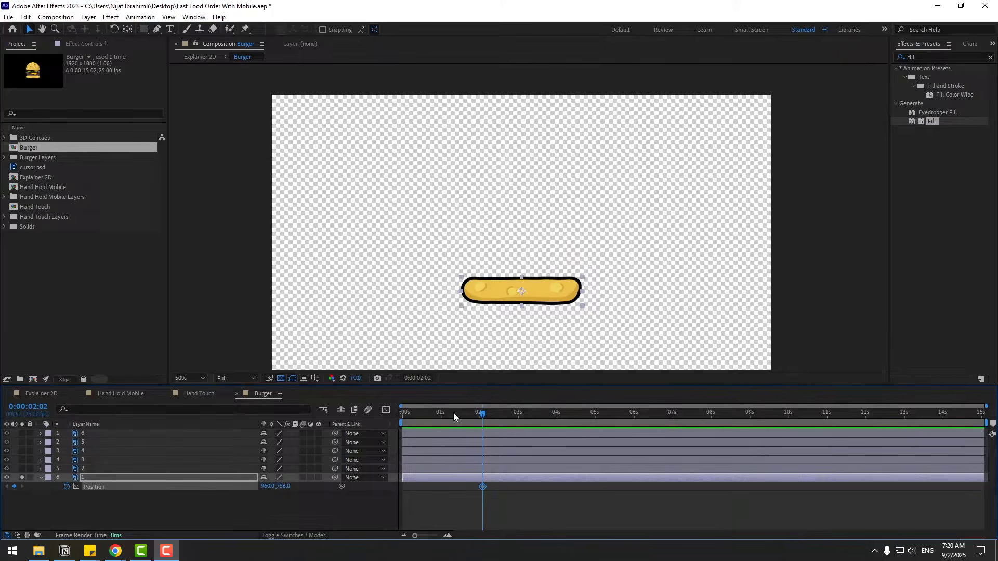
drag(436, 414, 403, 418)
drag(284, 486, 234, 486)
key(space)
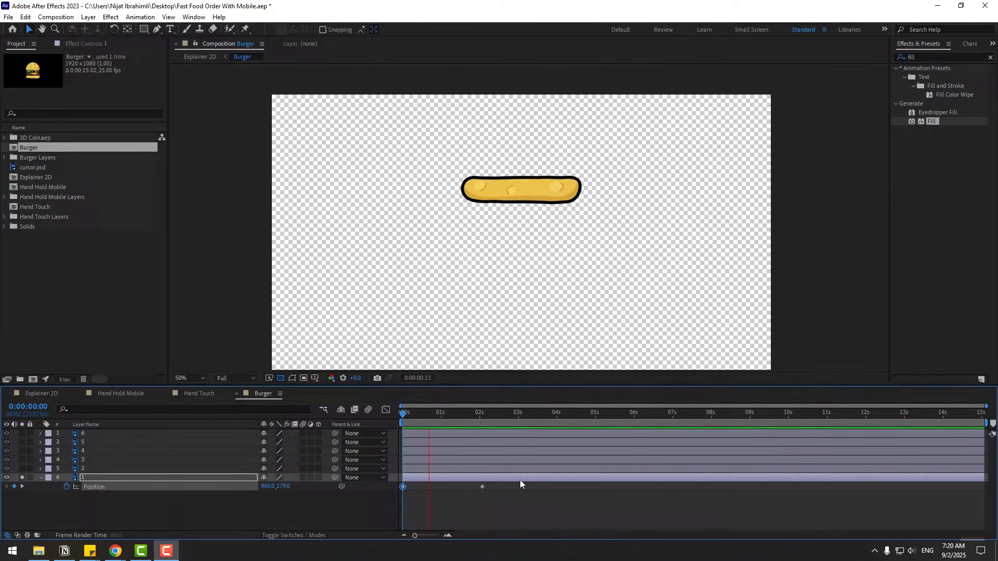
key(space)
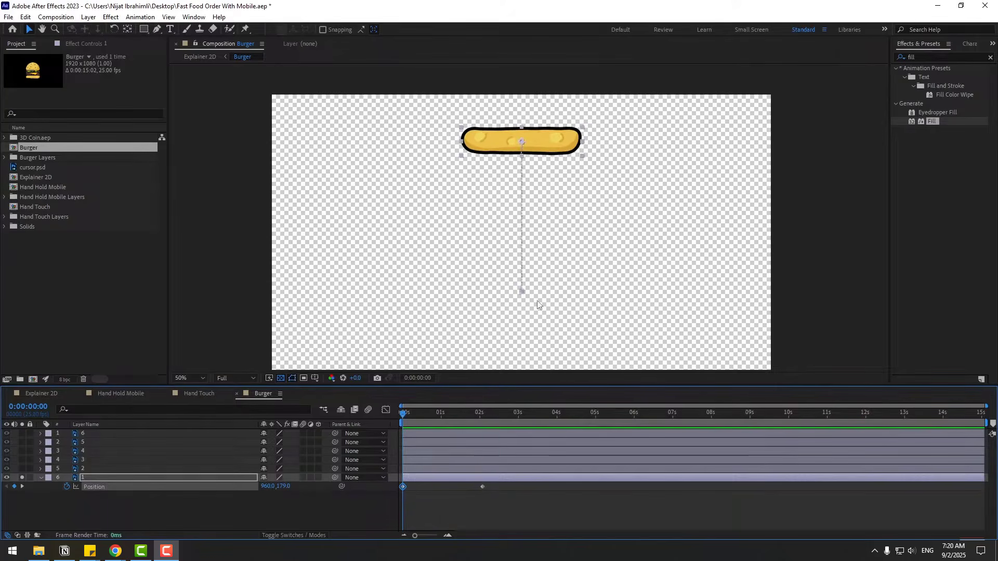
key(space)
key(space)
Apply Easy Ease to both Position keyframes of layer 1 and preview the motion
drag(489, 488, 400, 485)
right_click(403, 486)
mouse_move(468, 480)
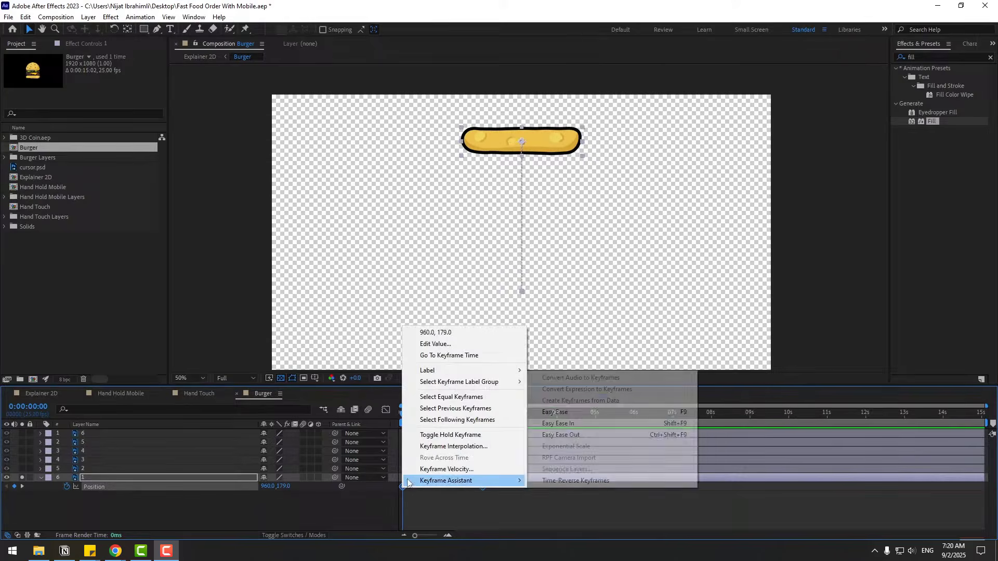
click(571, 412)
key(space)
key(space)
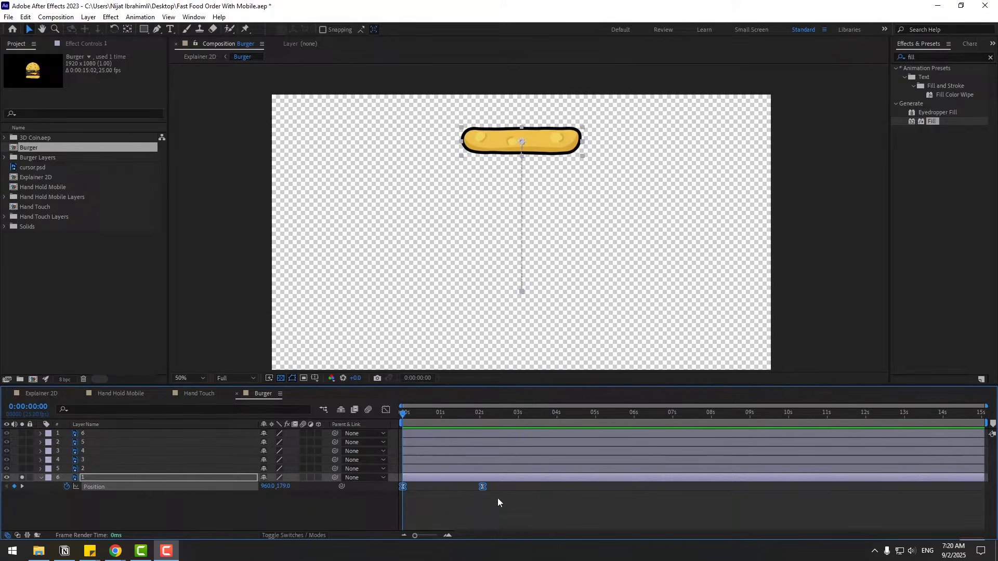
click(499, 487)
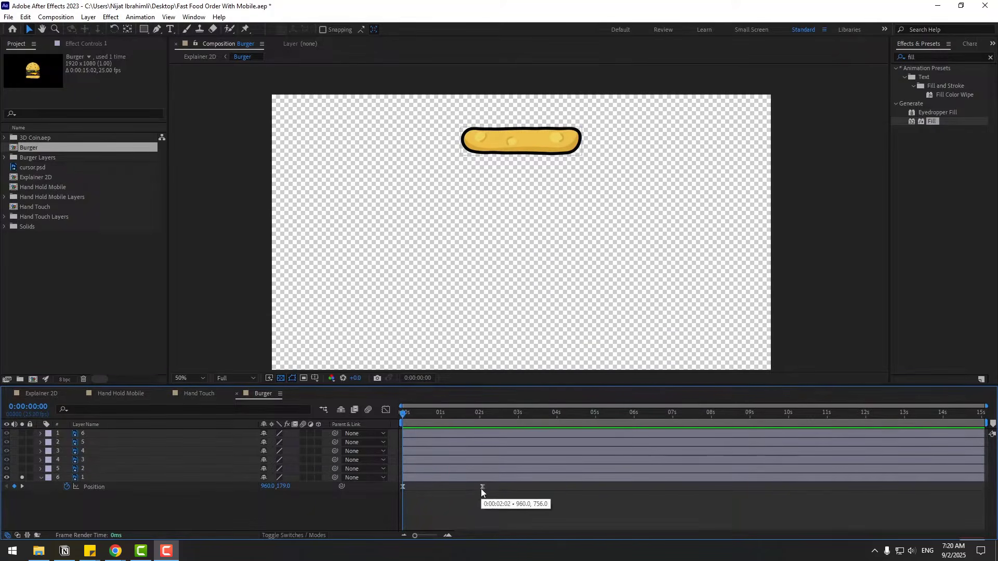
Move the landing Position keyframe to just under 1 second and reshape its speed graph to peak right before landing
click(482, 487)
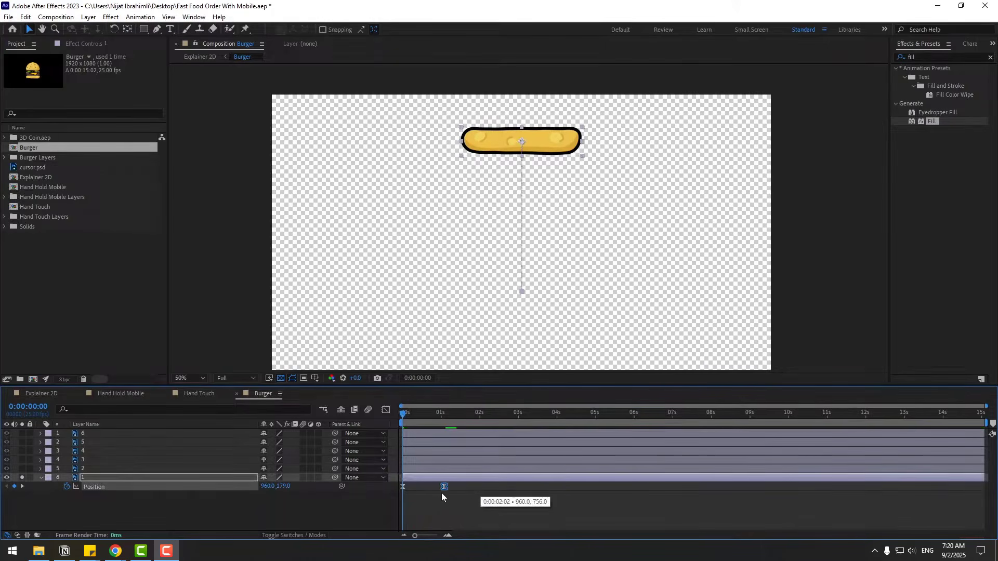
drag(441, 496, 419, 510)
click(385, 410)
key(equal)
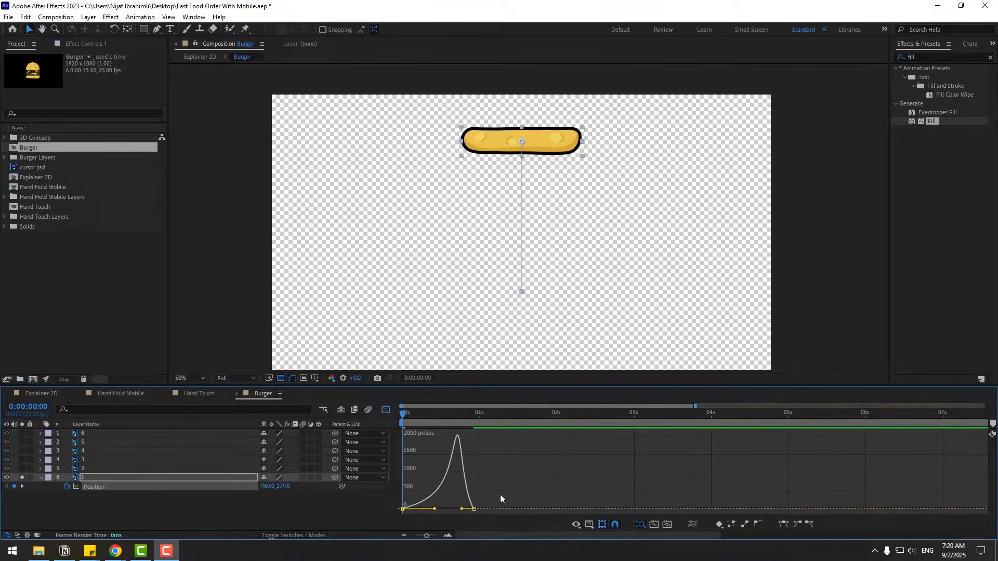
drag(493, 500, 472, 511)
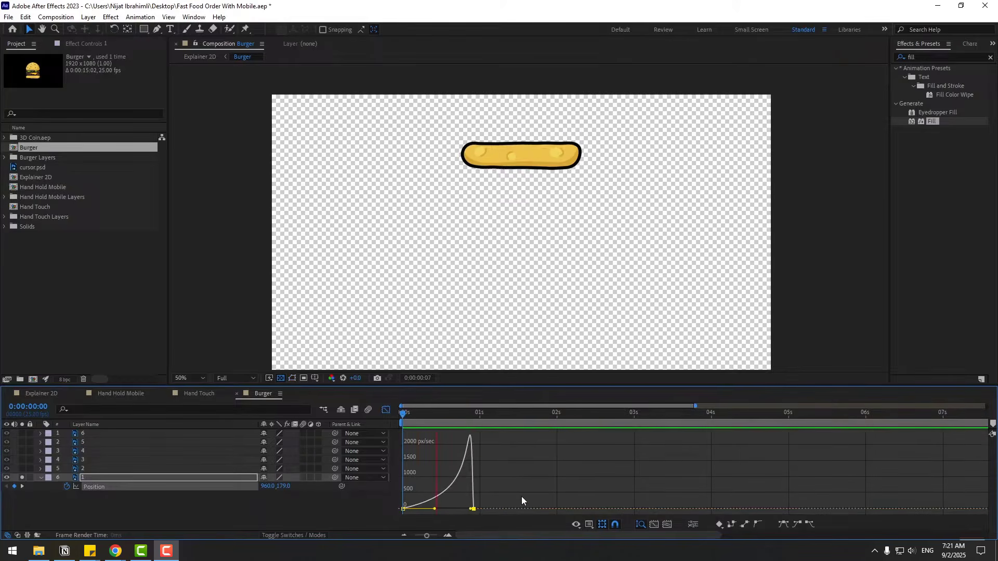
key(space)
click(386, 410)
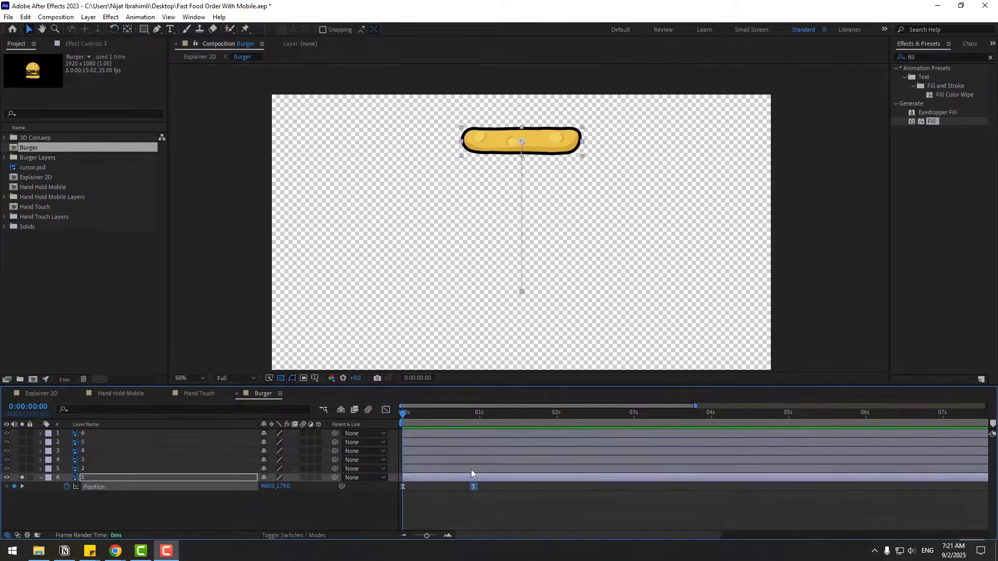
Move layer 1's landing Position keyframe to 0:00:00:11 and preview the faster drop
drag(474, 490, 436, 491)
key(space)
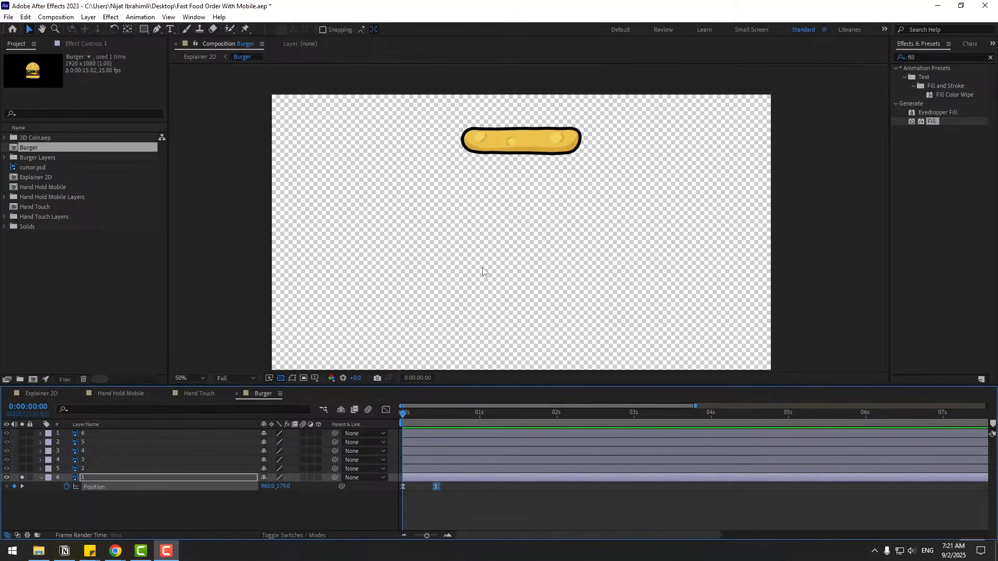
key(space)
Add a small bounce three frames after landing by setting layer 1's Position Y to 742 at 0:00:00:14
drag(426, 414, 436, 416)
click(469, 509)
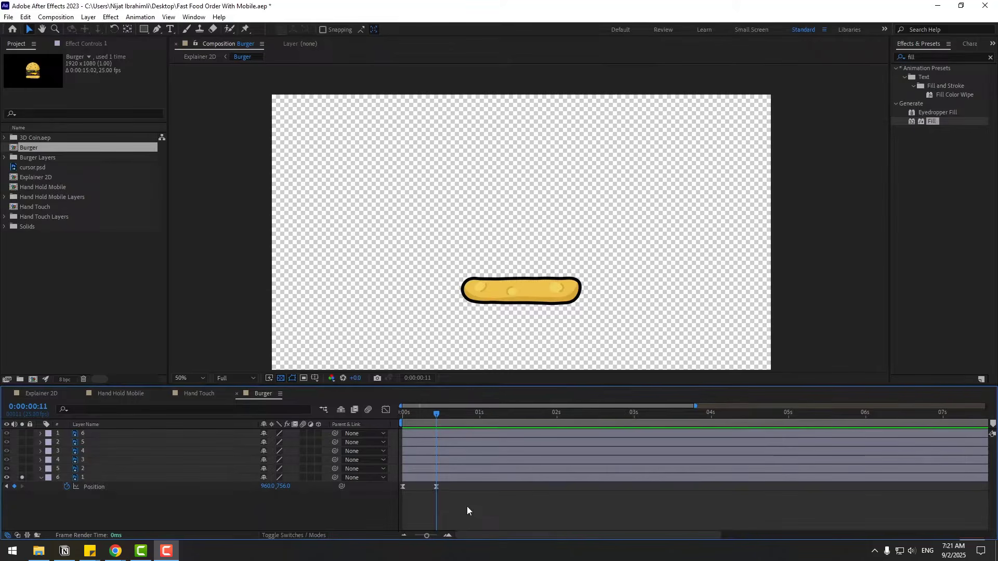
key(Page_Down)
key(Page_Down)
key(Page_Down)
key(period)
drag(494, 309, 475, 217)
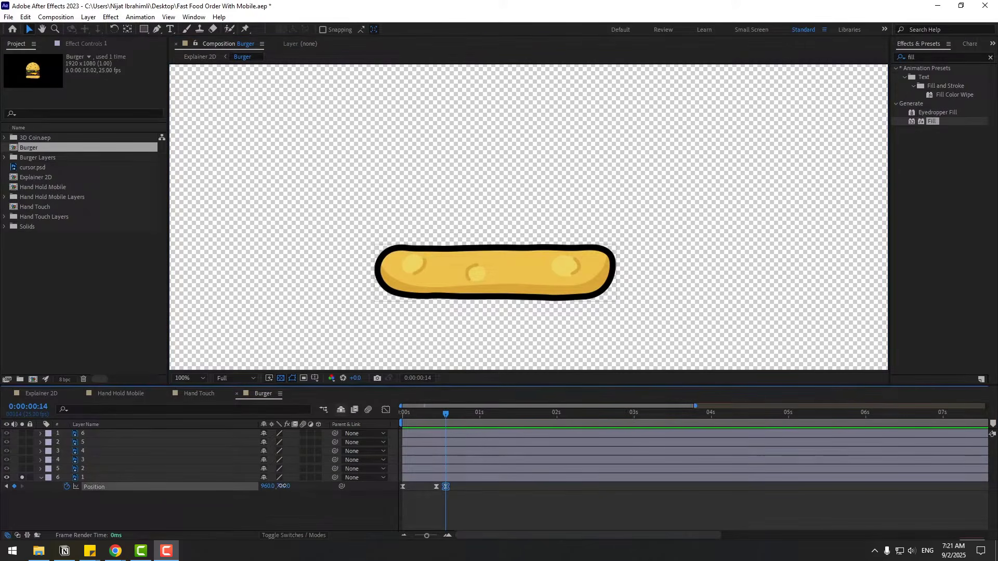
drag(285, 486, 275, 488)
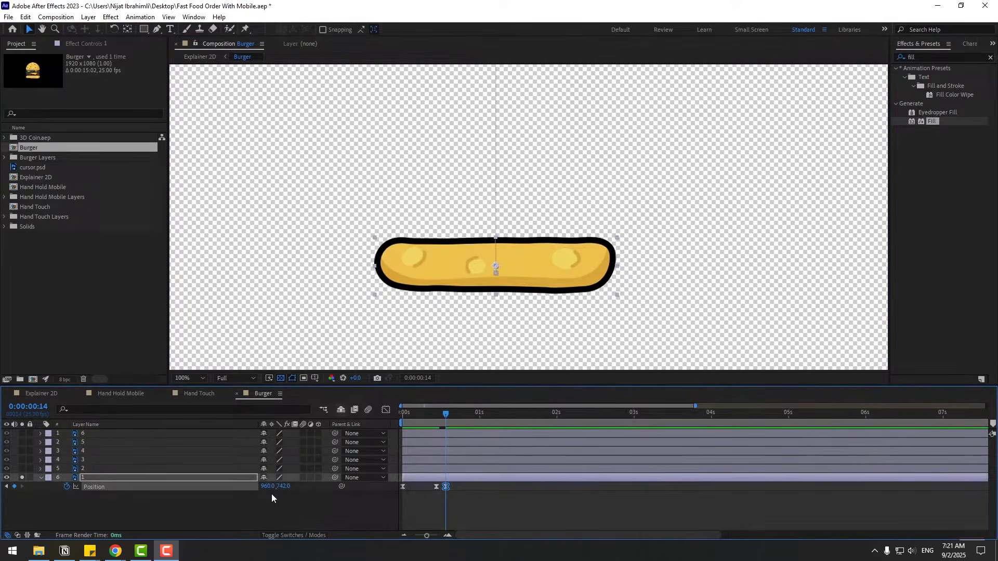
Paste the landing Position keyframe, 960, 756, at 0:00:00:17 to finish the bounce, and preview it
key(Page_Down)
key(Page_Down)
key(Page_Down)
key(ctrl+v)
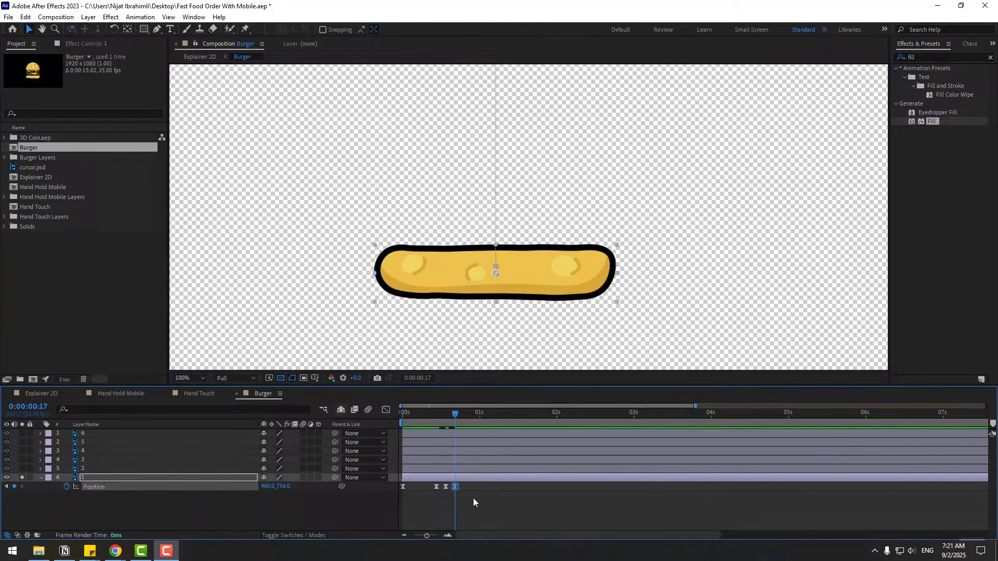
scroll(560, 292, down, 2)
key(space)
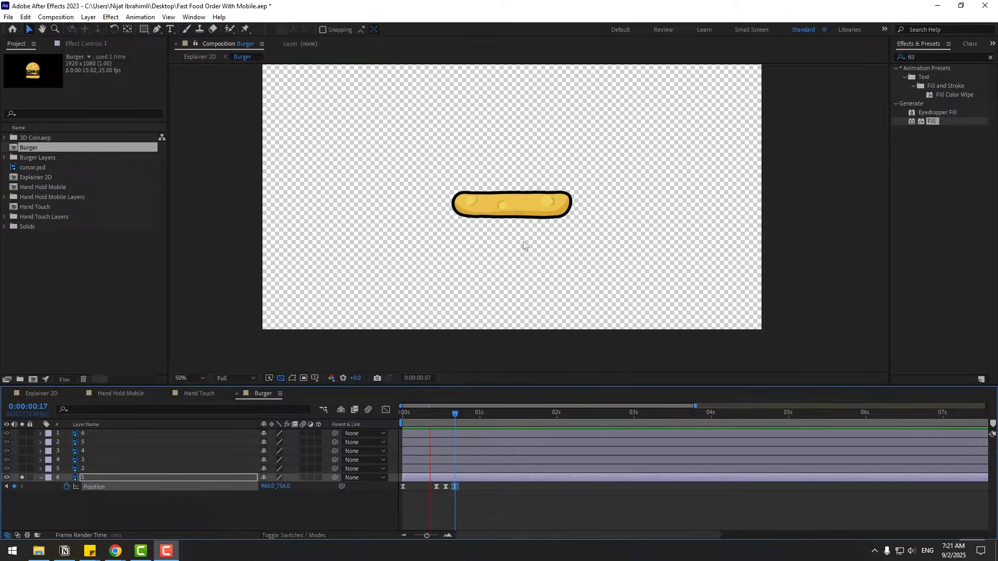
key(space)
Place a horizontal guide along the bun's lower edge and turn off the transparency grid to preview the bounce
click(442, 414)
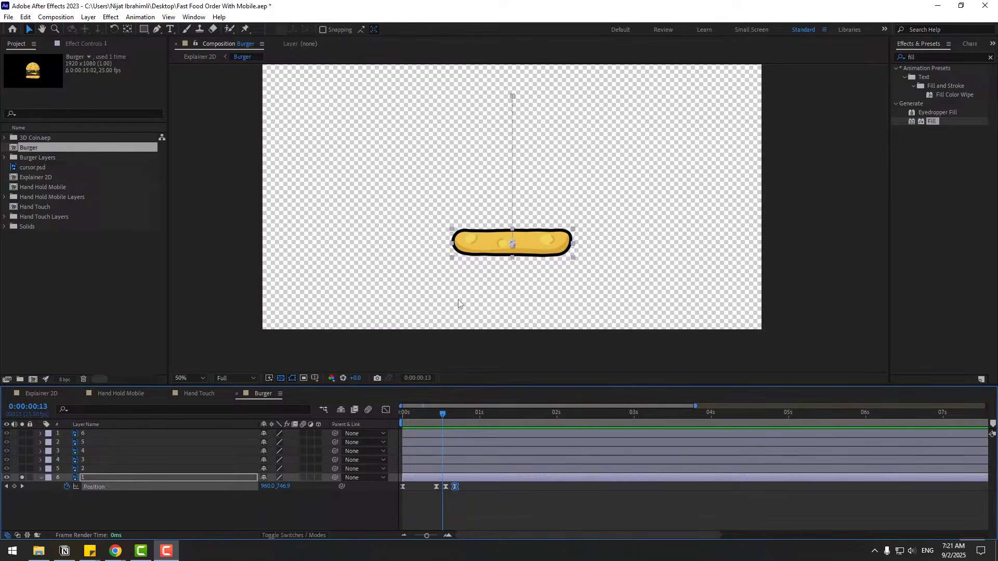
key(ctrl+r)
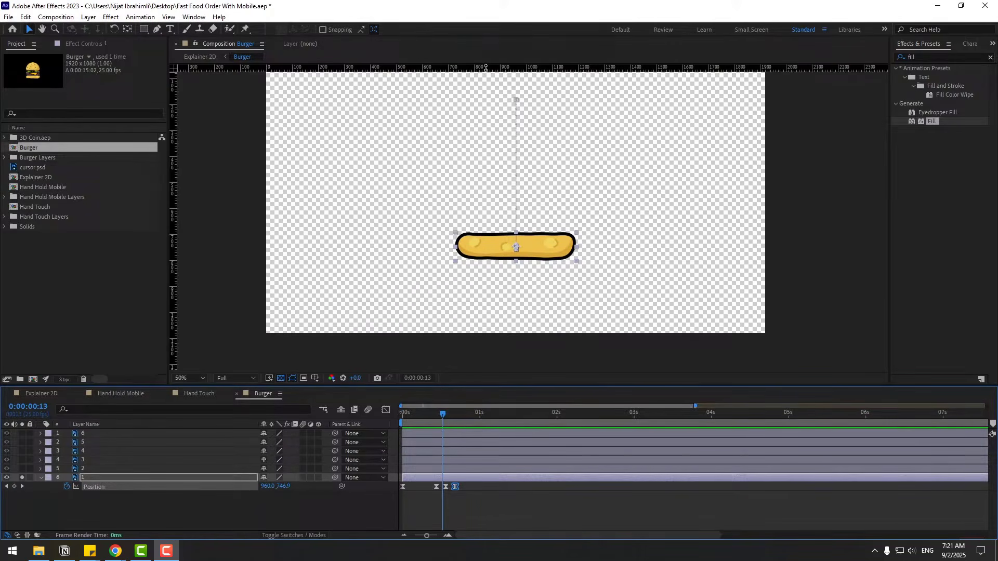
drag(485, 68, 497, 258)
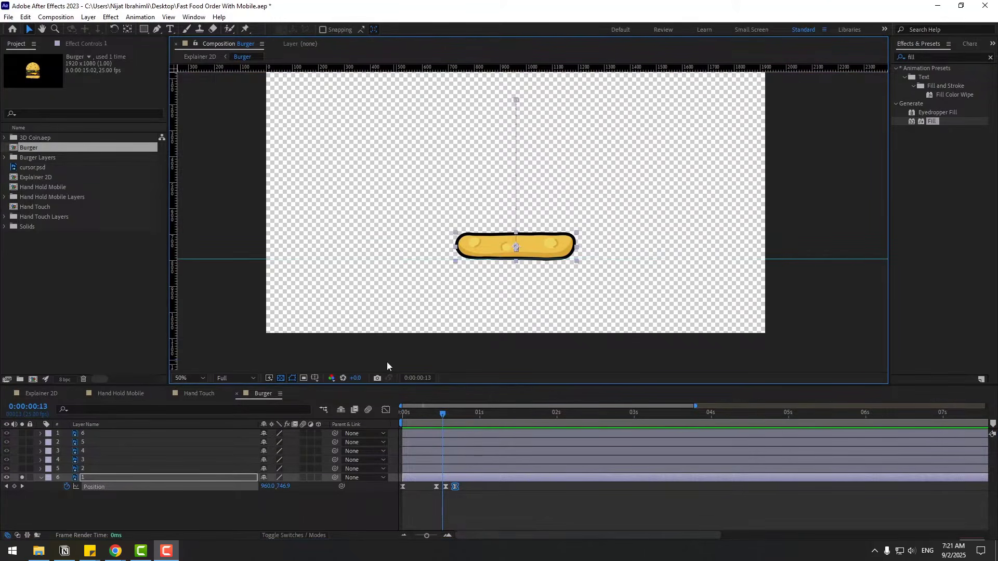
click(281, 378)
key(space)
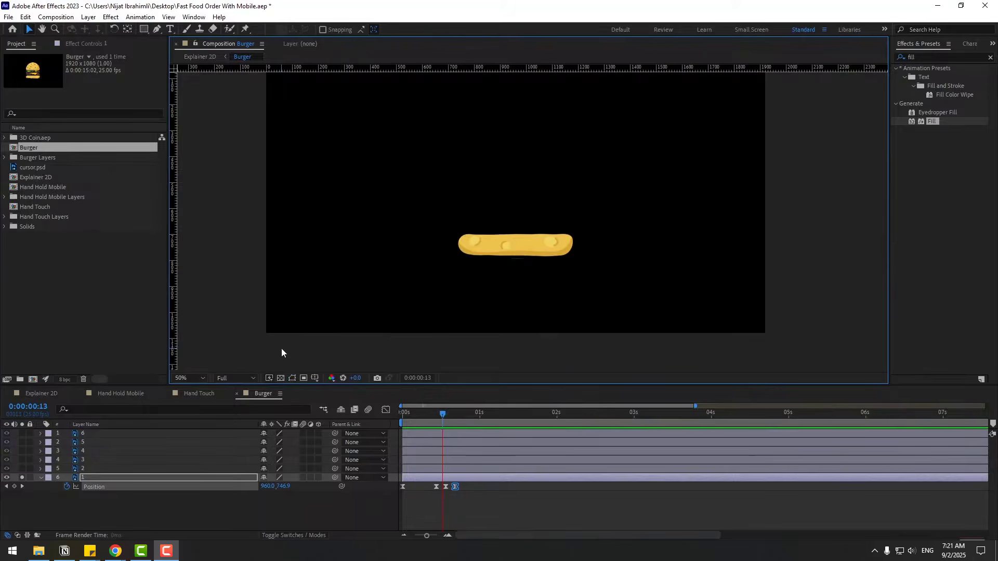
key(space)
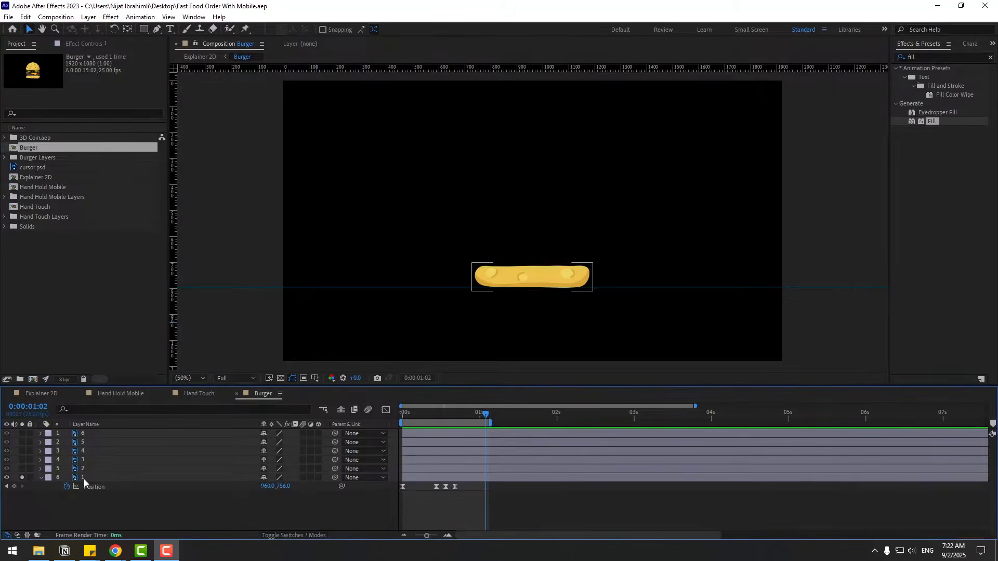
Add a Rotation keyframe of 6° to layer 1 at 0:00:00:00
click(83, 479)
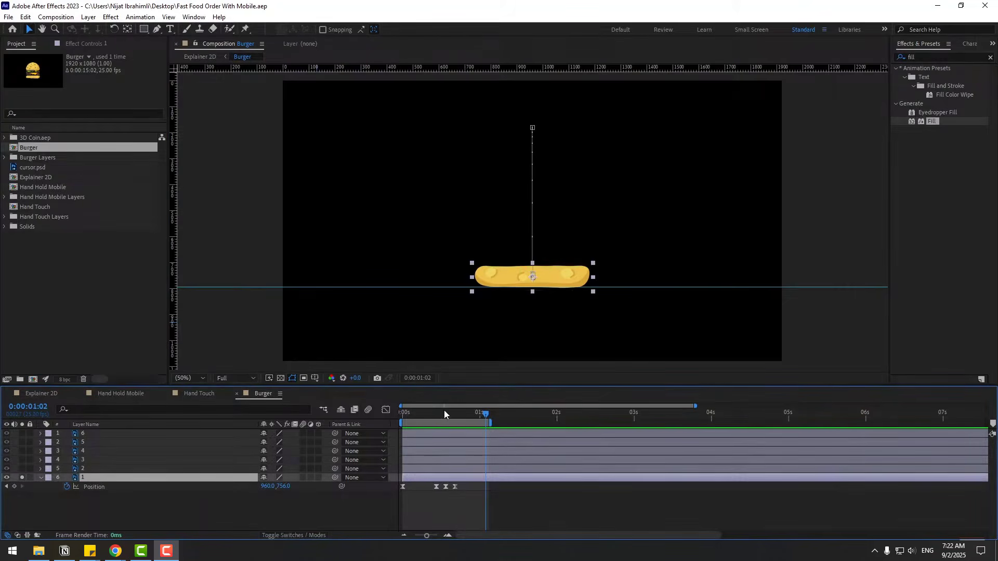
drag(447, 415, 400, 415)
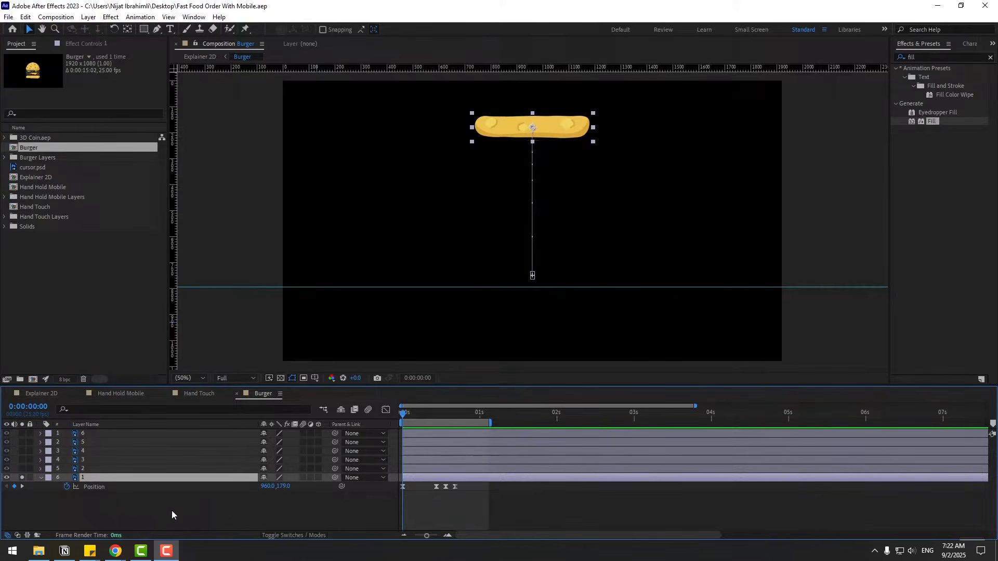
key(shift+r)
click(68, 496)
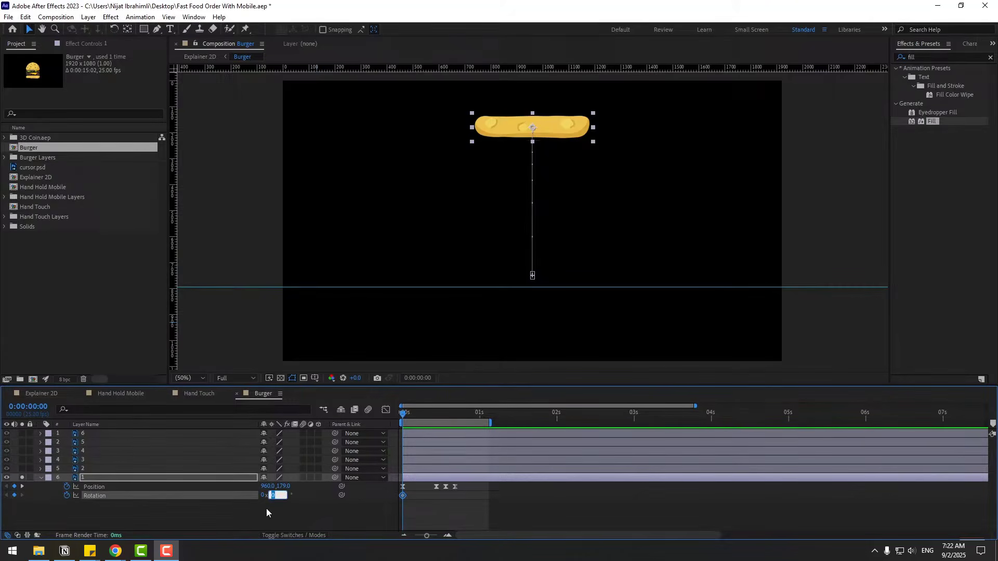
key(Return)
Set layer 1's Rotation to -3° at the landing, 0:00:00:11
drag(405, 413, 436, 416)
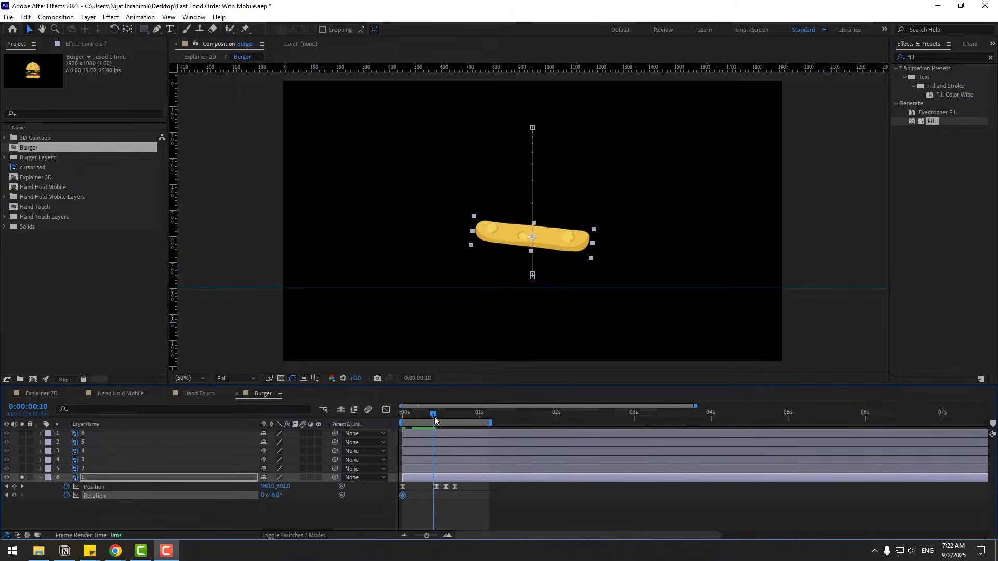
click(273, 495)
text(-3)
key(Return)
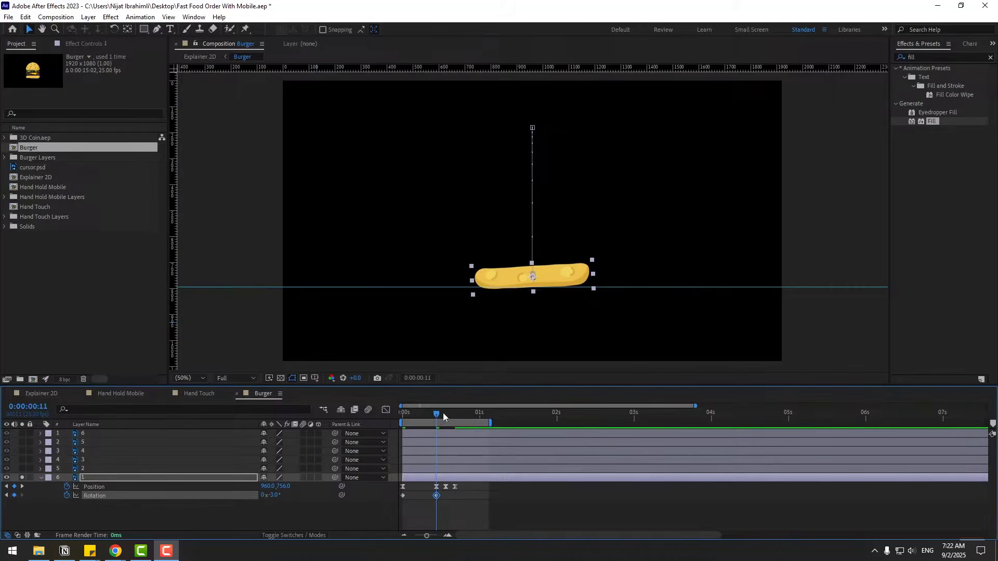
Set layer 1's Rotation to 1.5° at 0:00:00:14 and 0° at 0:00:00:17
drag(439, 413, 448, 416)
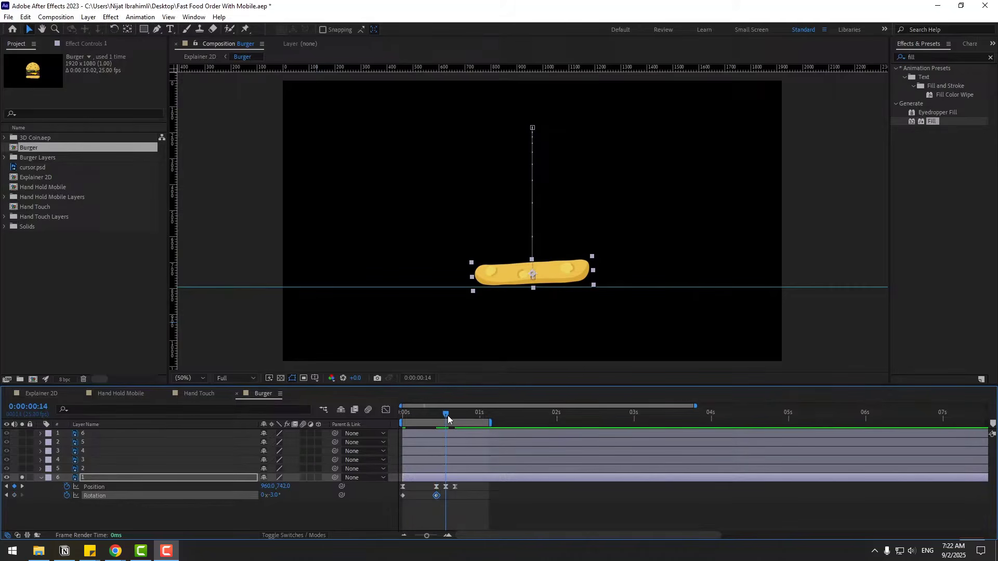
click(272, 496)
text(1.5)
key(Return)
drag(444, 413, 456, 412)
click(274, 496)
text(0)
key(Return)
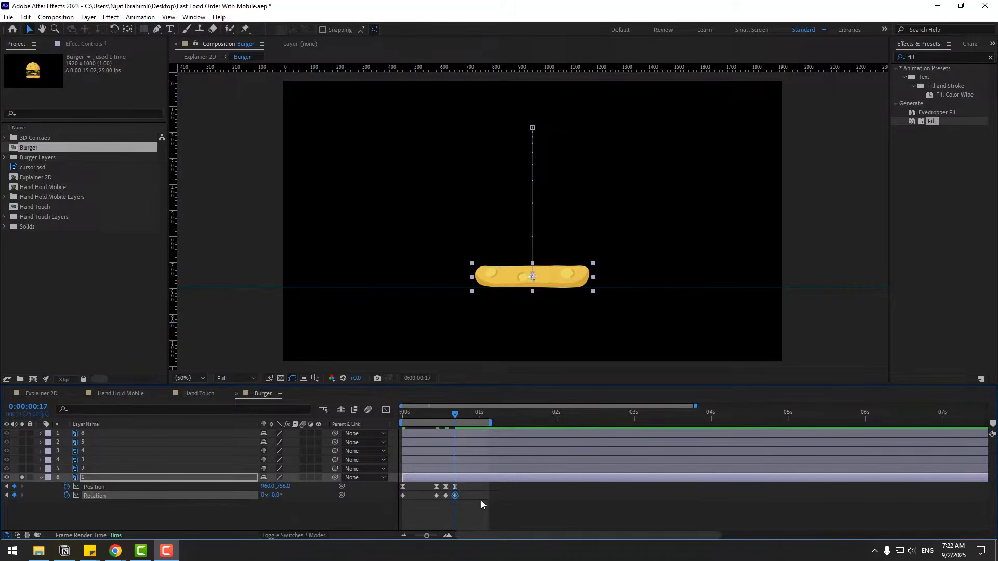
Apply Easy Ease to all four Rotation keyframes of layer 1 and preview the result
drag(463, 497, 397, 499)
right_click(403, 495)
mouse_move(421, 493)
click(556, 421)
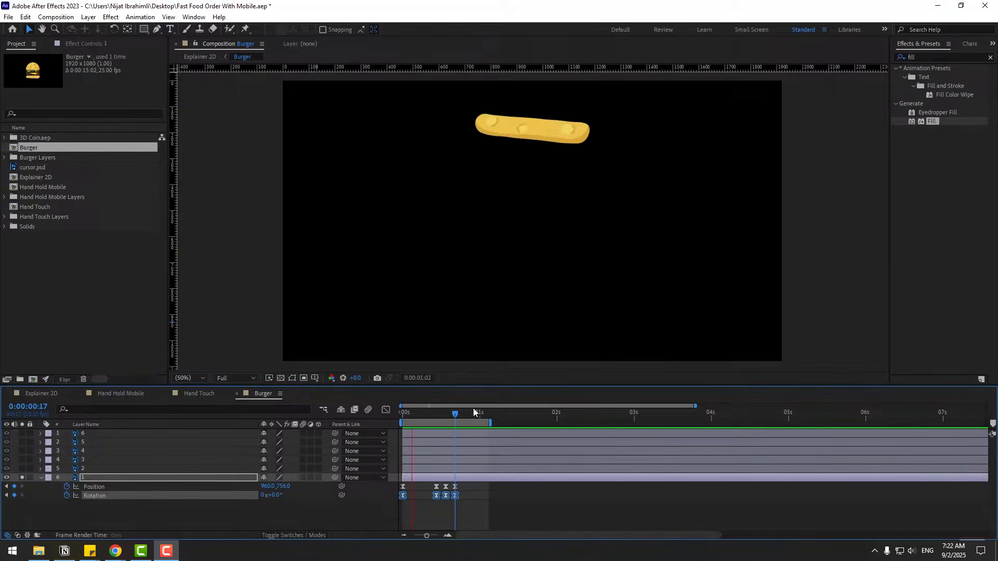
click(448, 413)
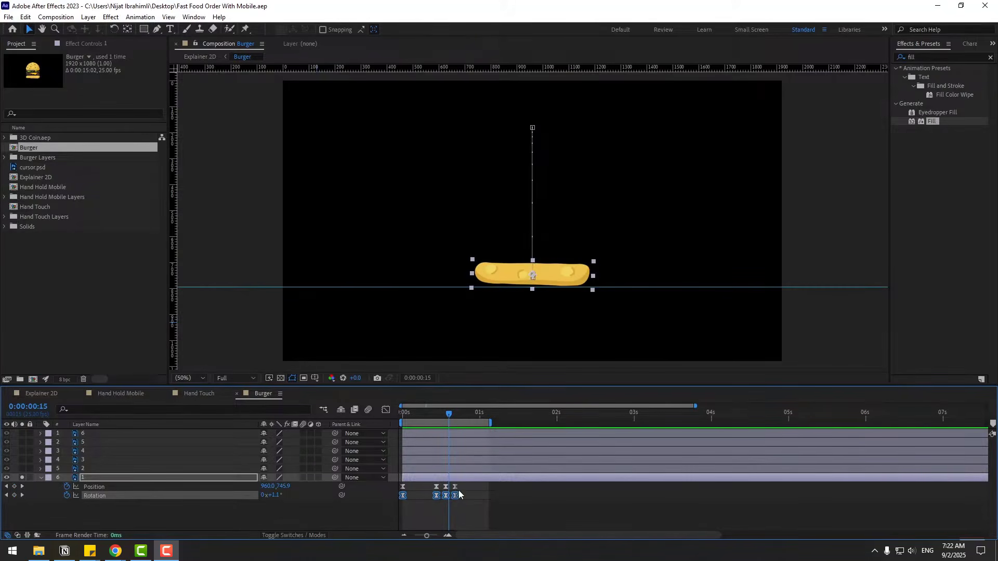
Shift all Position and Rotation keyframes of layer 1 four frames later and return the playhead to 0:00:00:00
drag(459, 491, 402, 496)
drag(403, 496, 416, 498)
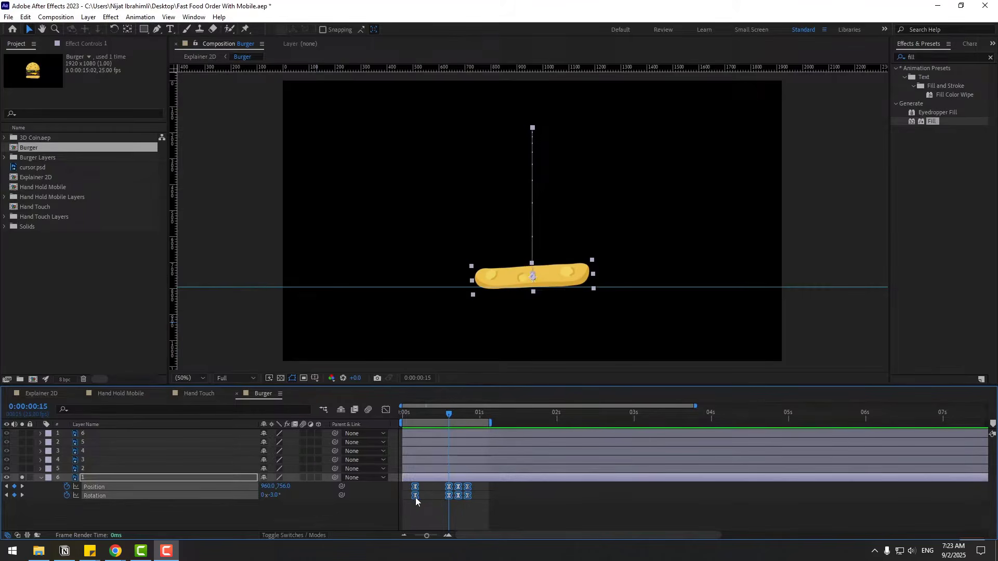
click(418, 509)
drag(431, 416, 375, 423)
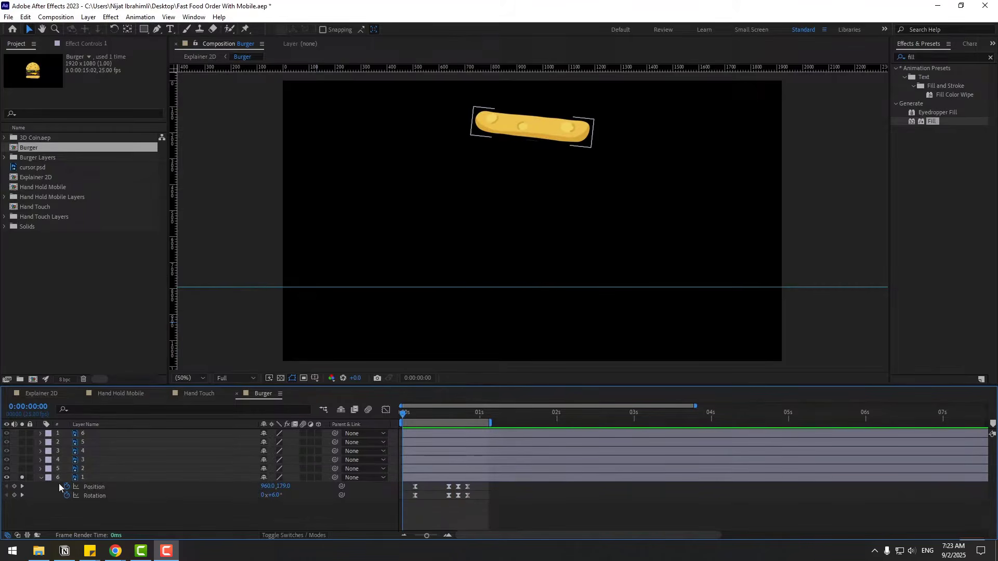
Reveal layer 1's Scale and set a 0% Scale keyframe at 0:00:00:00
click(79, 478)
key(shift+s)
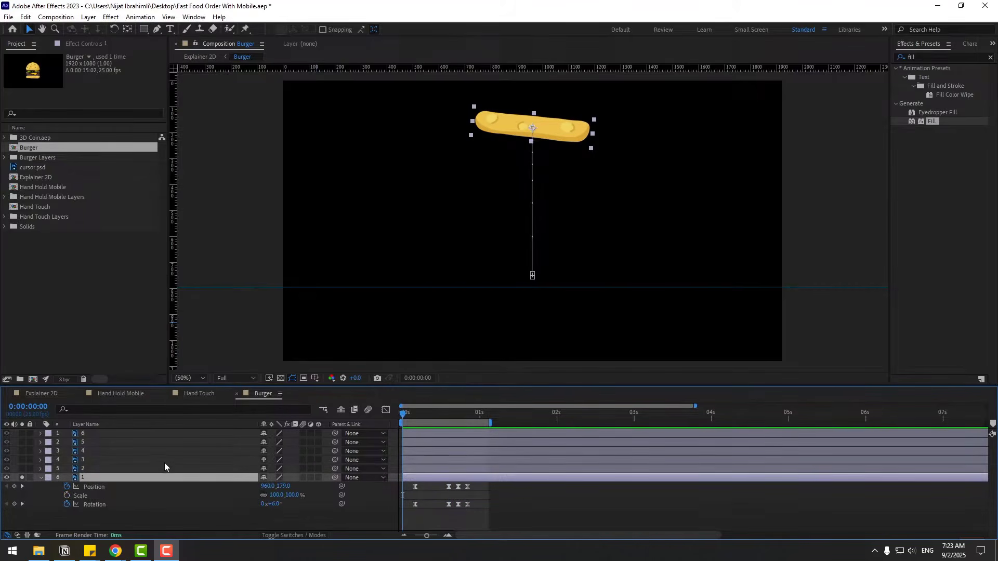
click(276, 495)
text(0)
key(Return)
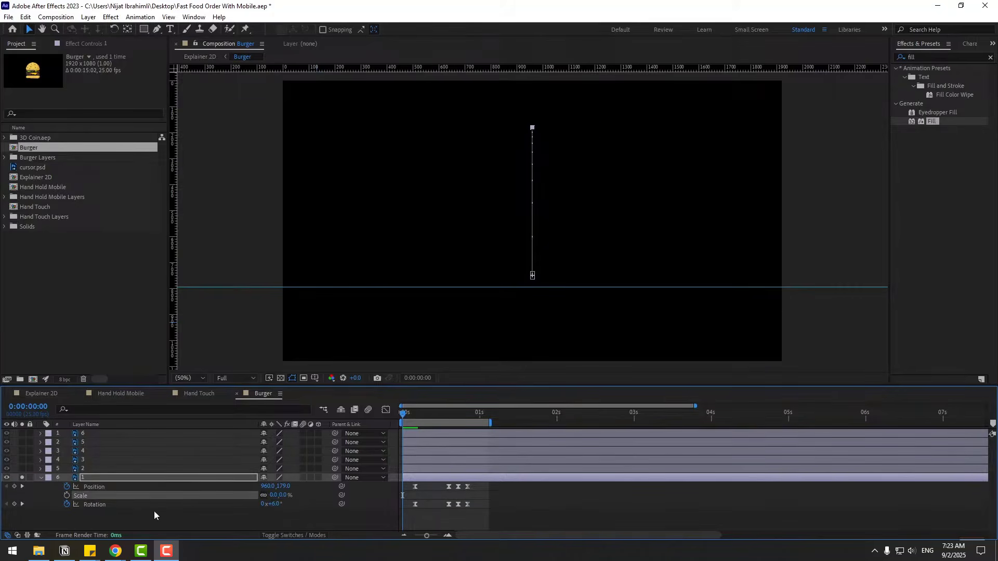
click(67, 495)
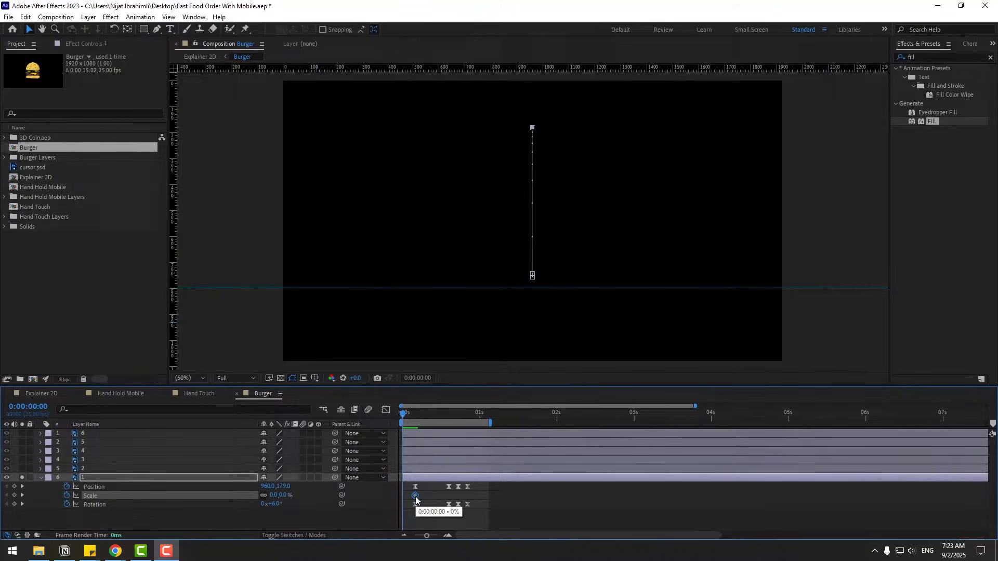
click(402, 497)
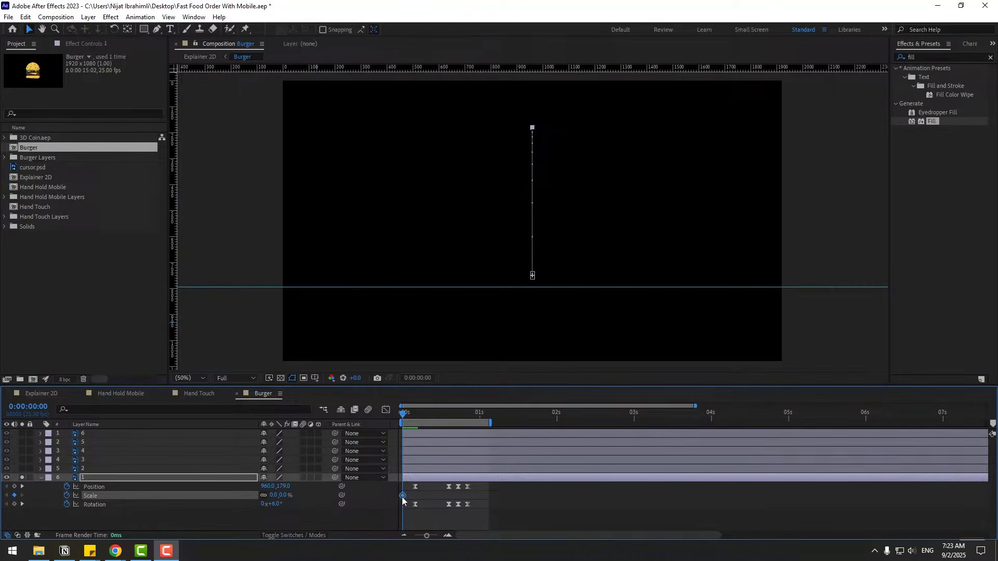
Set layer 1's Scale to 100% at 0:00:00:04
drag(404, 414, 415, 415)
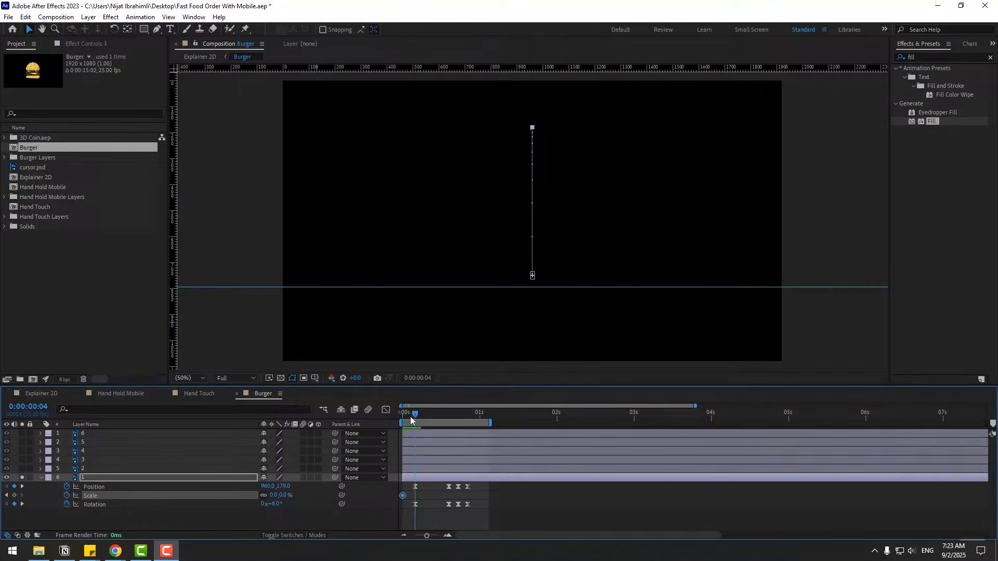
click(274, 497)
text(100)
key(Return)
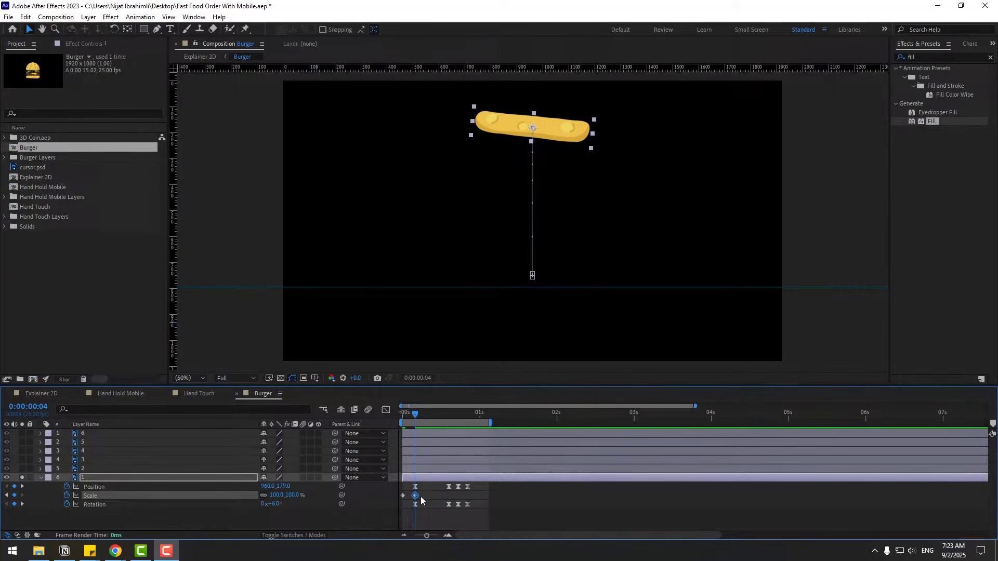
Apply Easy Ease to both Scale keyframes of layer 1 and preview the pop-in
drag(421, 500, 391, 493)
right_click(404, 495)
mouse_move(468, 488)
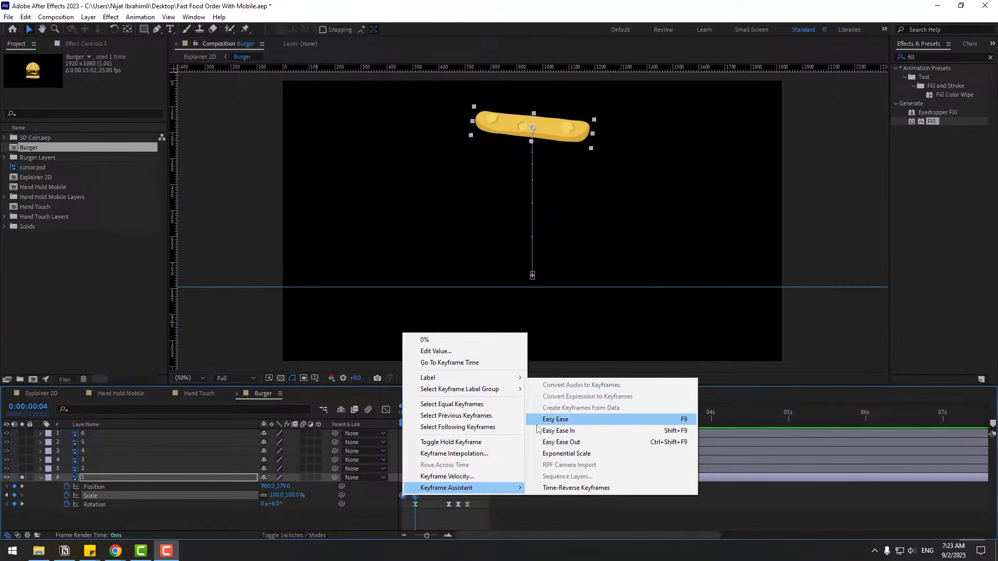
click(537, 421)
key(space)
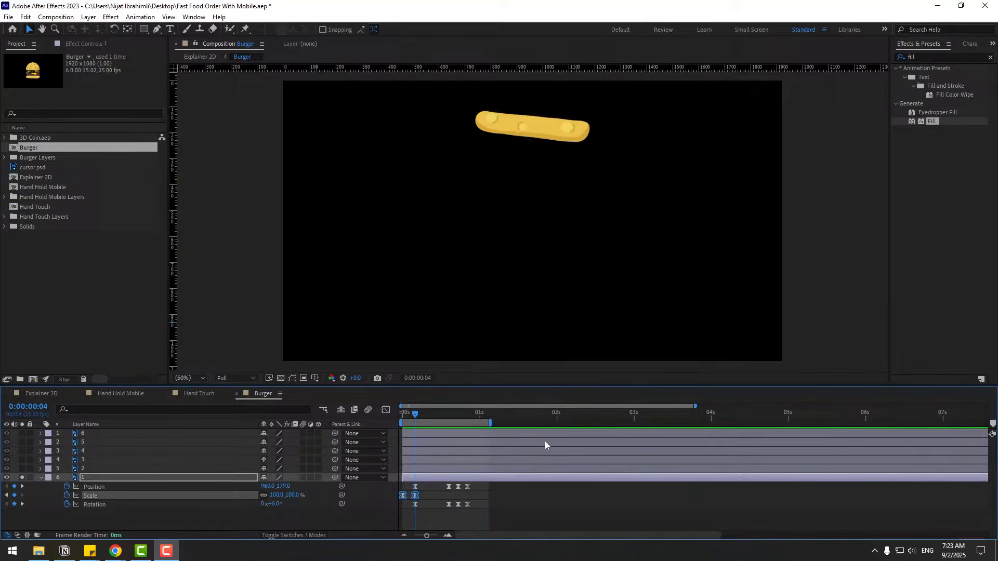
key(space)
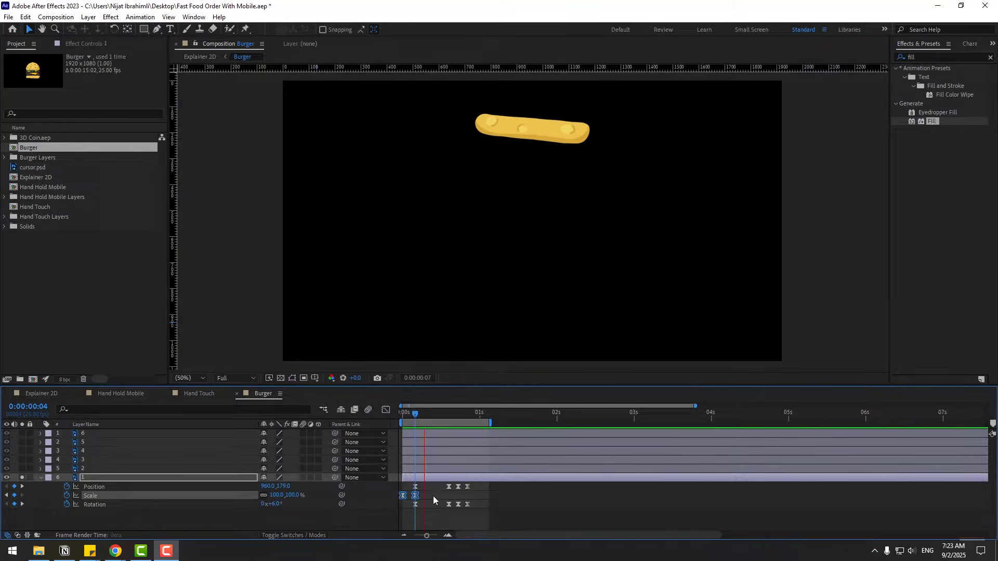
Shift layer 1's second Scale keyframe and all its Position and Rotation keyframes two frames later, and preview
drag(491, 489, 422, 505)
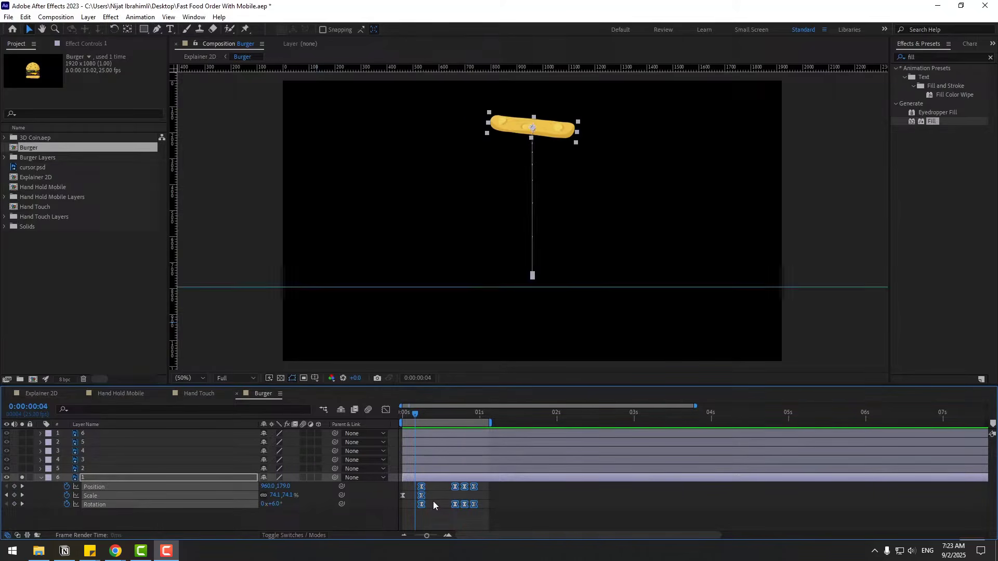
key(space)
key(space)
Copy all of layer 1's keyframes, unsolo that layer, and paste them onto layer 2 at 0:00:00:00
drag(487, 485, 392, 512)
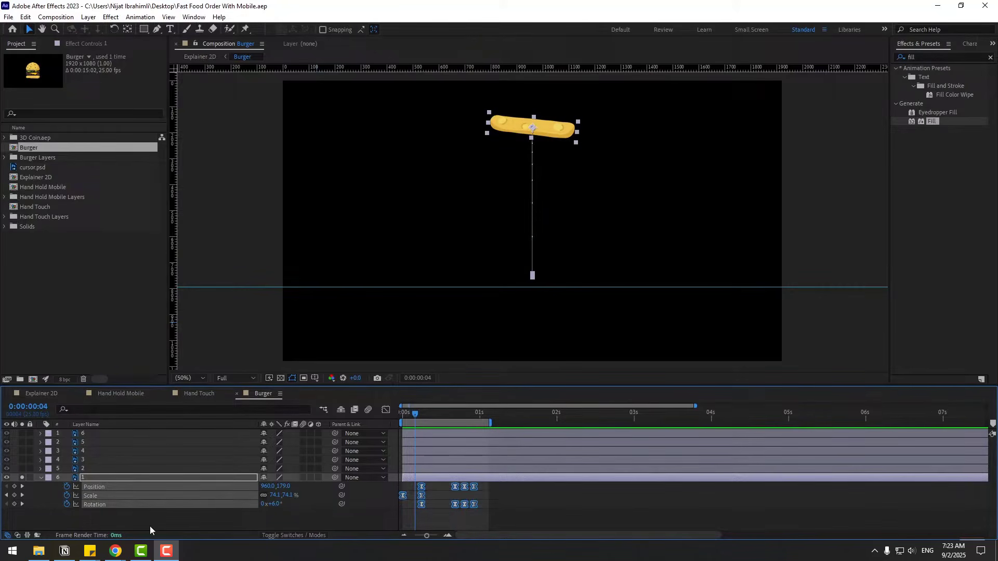
click(41, 478)
click(62, 510)
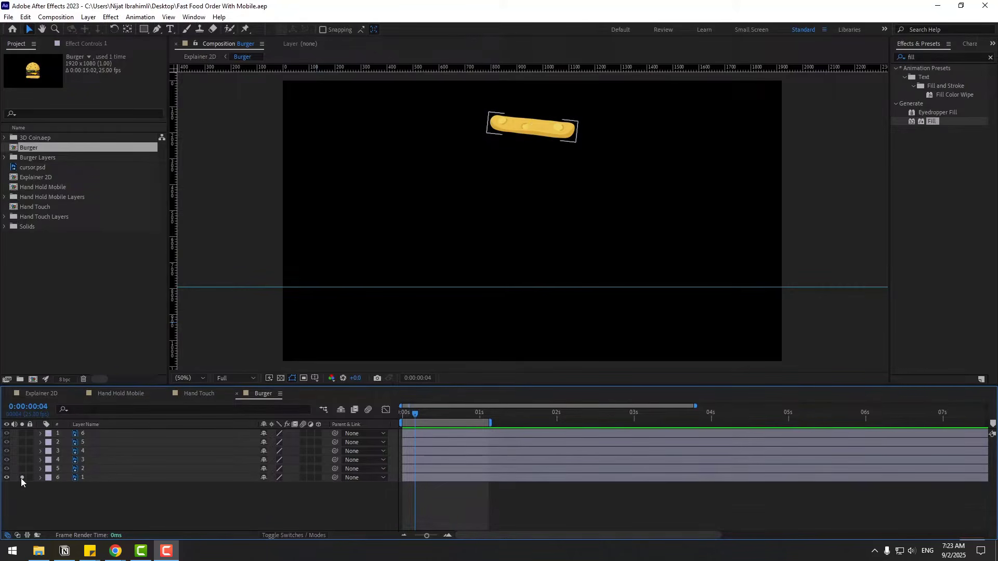
click(21, 477)
click(96, 467)
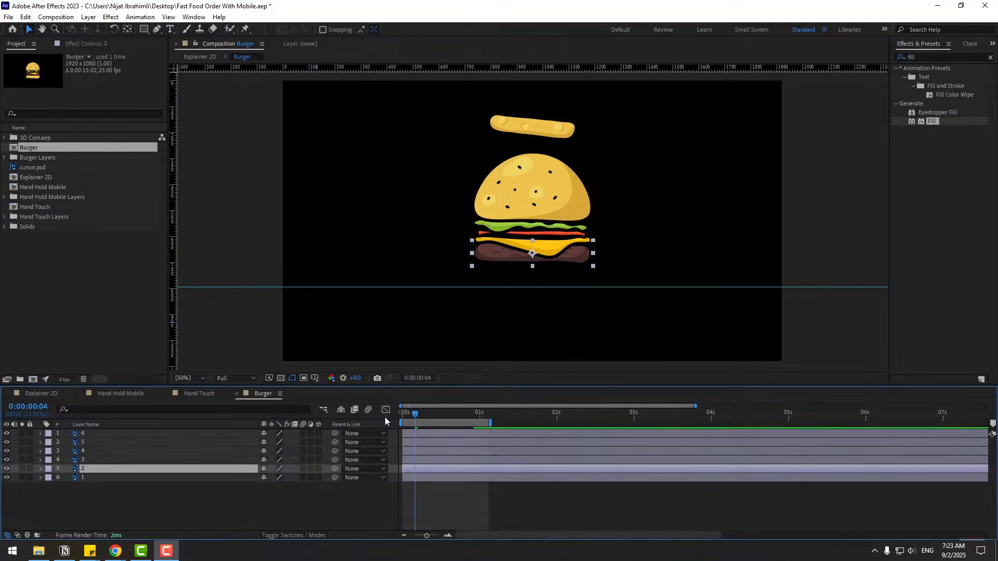
key(Home)
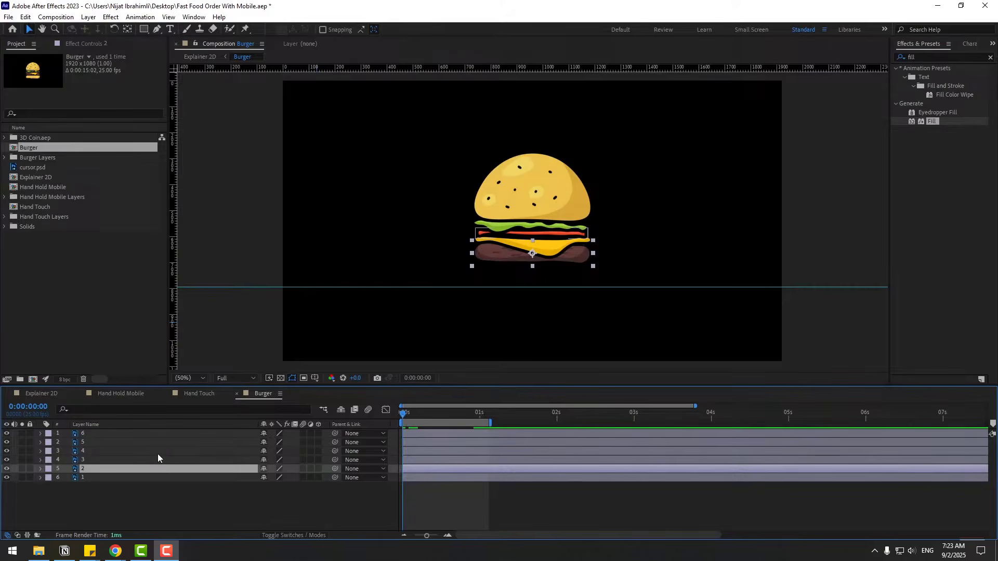
key(Return)
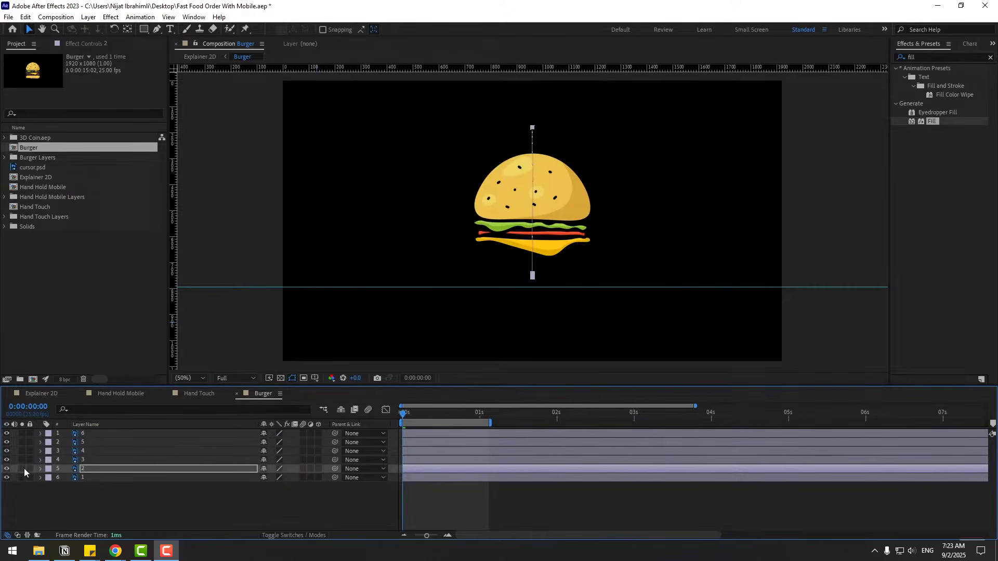
Solo layers 1 and 2 and preview their drop together
drag(22, 469, 23, 477)
click(101, 513)
key(space)
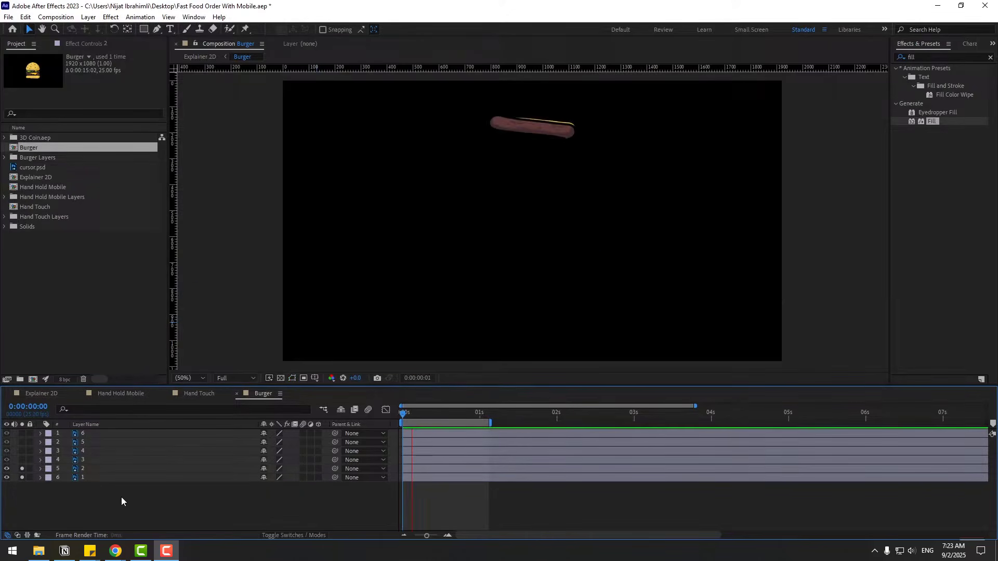
key(space)
Raise all of layer 2's Position keyframes so it rests on the bottom bun, with Y 663 at 0:00:00:23, using the transparency grid
click(82, 470)
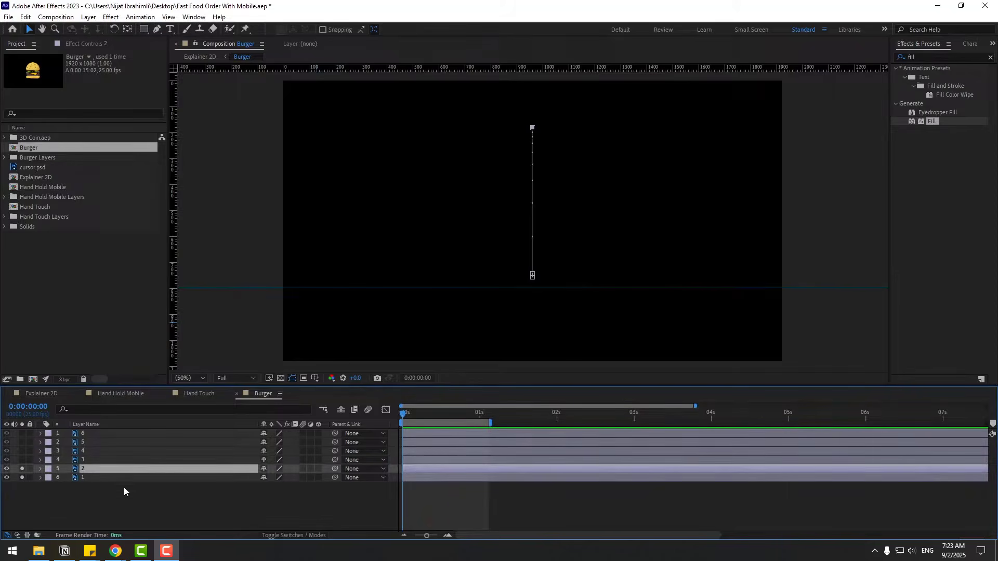
key(p)
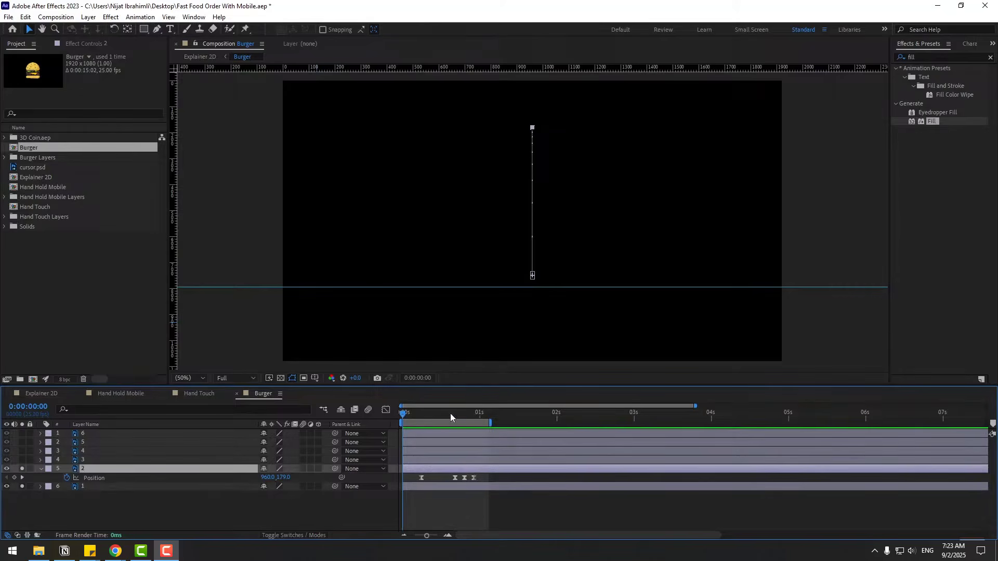
drag(450, 414, 460, 415)
drag(483, 477, 419, 493)
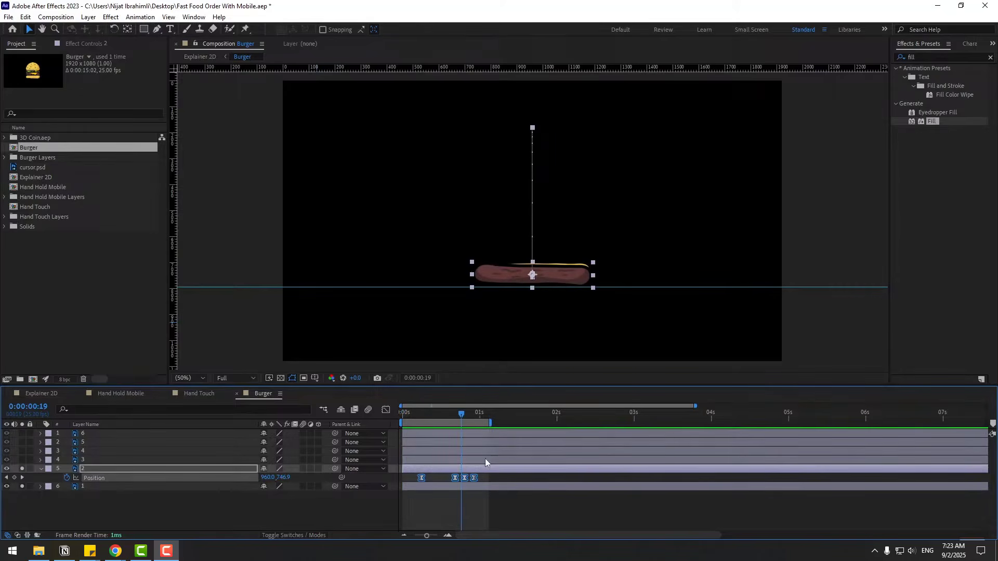
drag(462, 416, 473, 417)
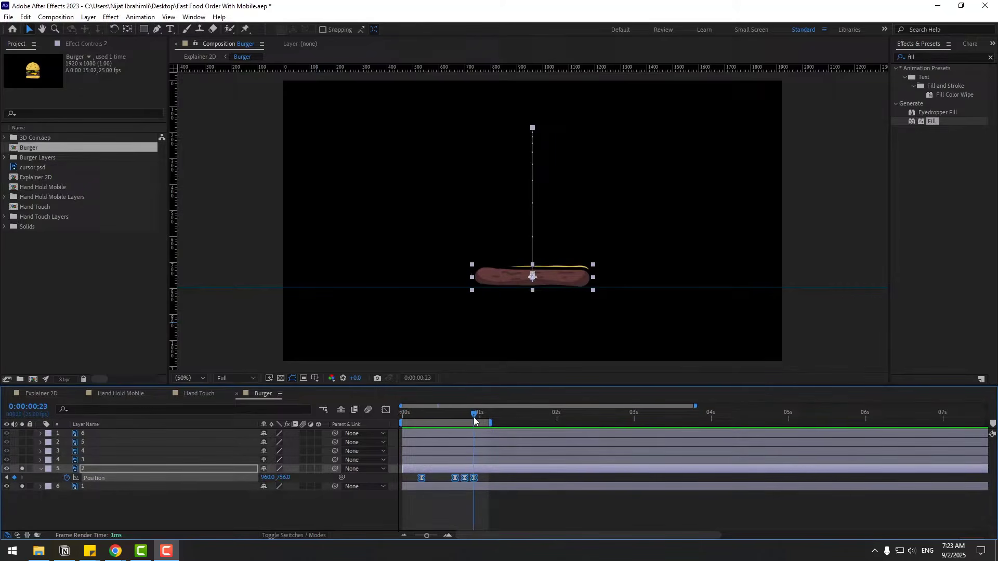
scroll(495, 334, up, 4)
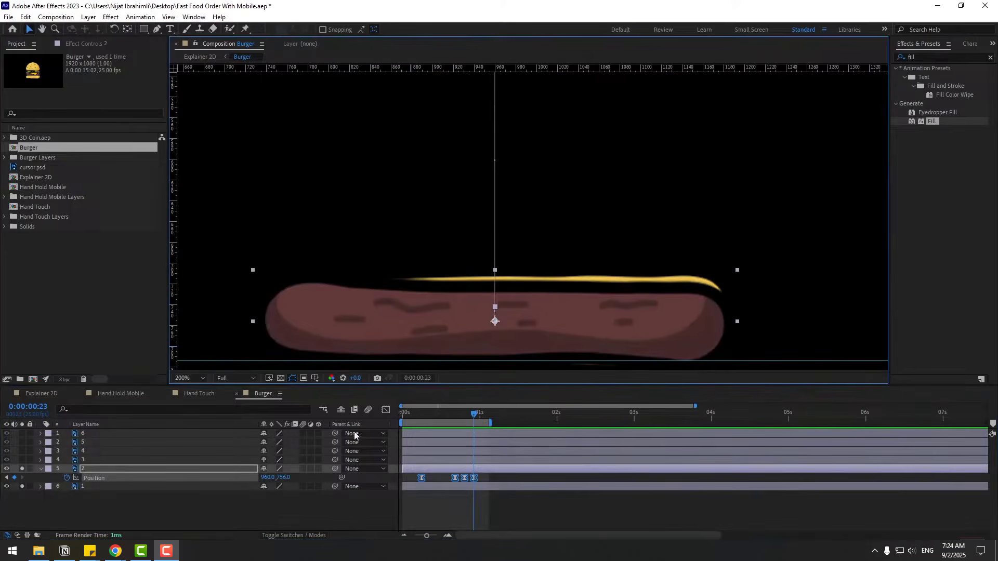
click(282, 379)
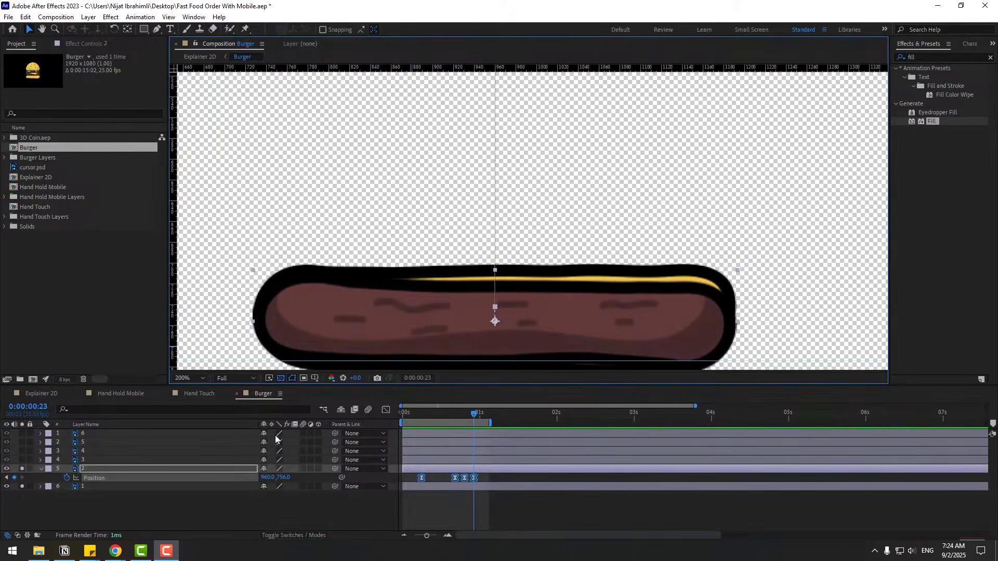
drag(280, 477, 253, 480)
drag(229, 486, 228, 486)
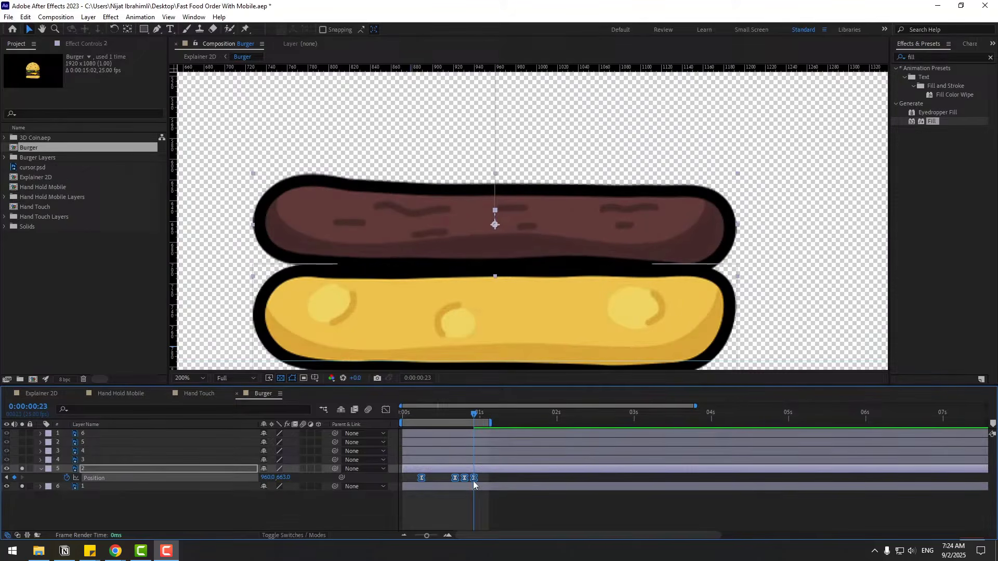
scroll(468, 242, down, 5)
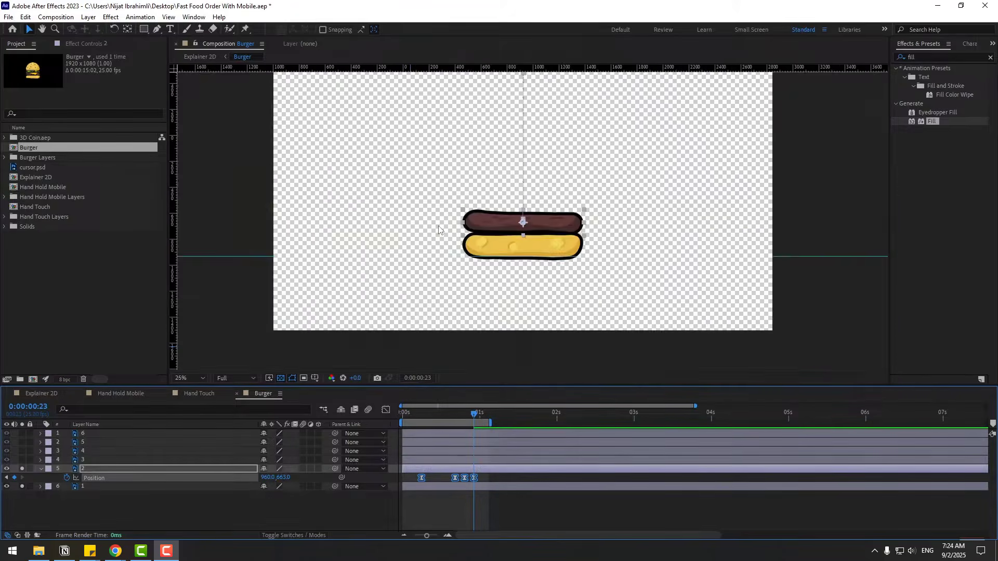
scroll(449, 248, up, 2)
key(space)
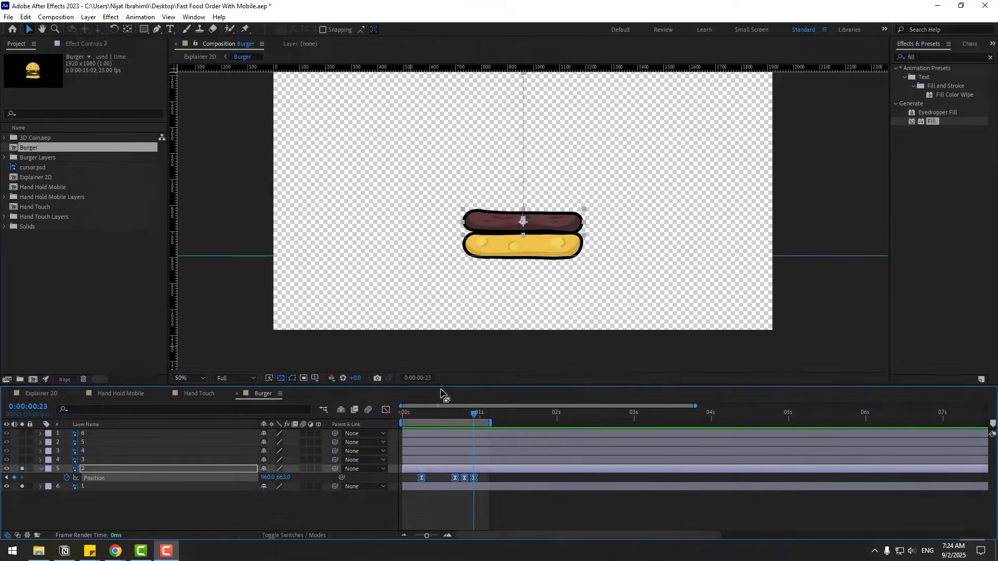
Shift layer 2 three frames later in the timeline, fit the composition in the viewer and preview the staggered drop
click(94, 513)
click(82, 468)
drag(414, 471, 425, 470)
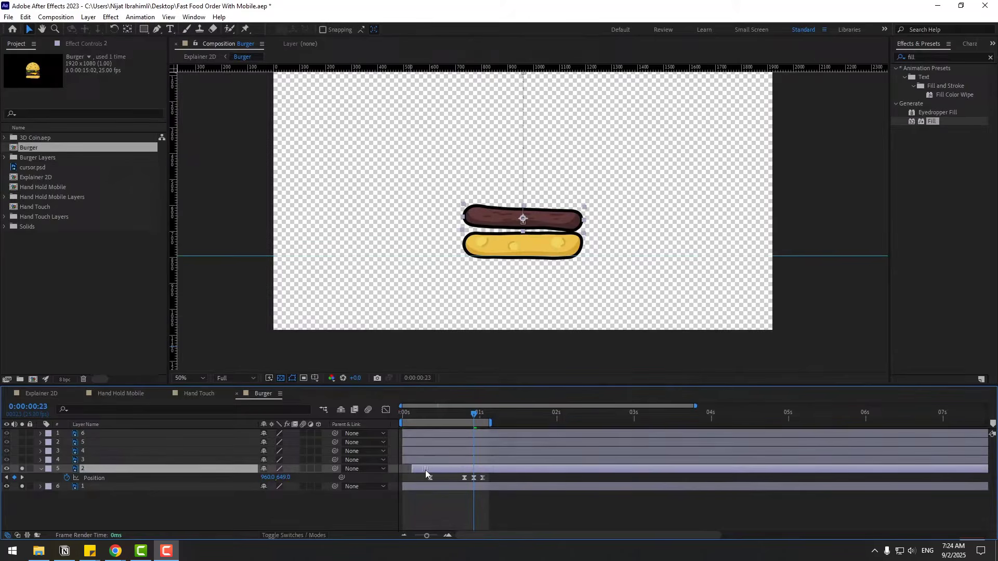
key(space)
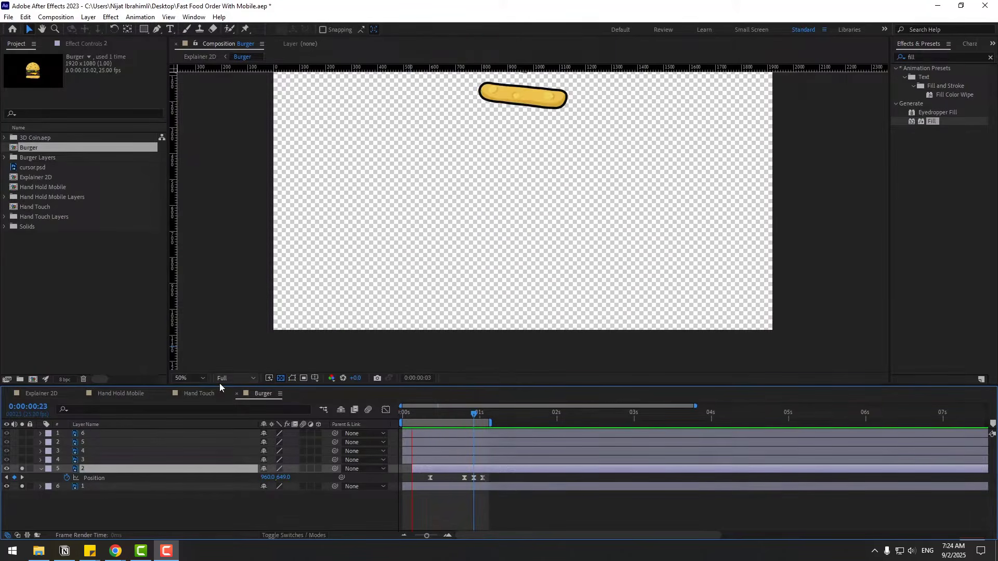
click(188, 378)
click(205, 206)
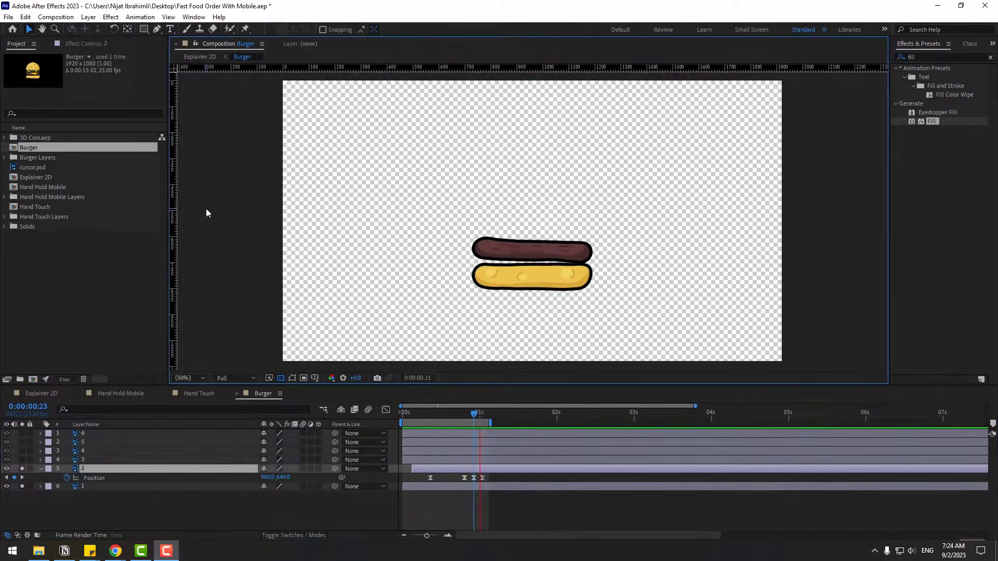
key(space)
Solo layer 3 and paste the copied layer 1 keyframes onto it at 0:00:00:00
click(83, 460)
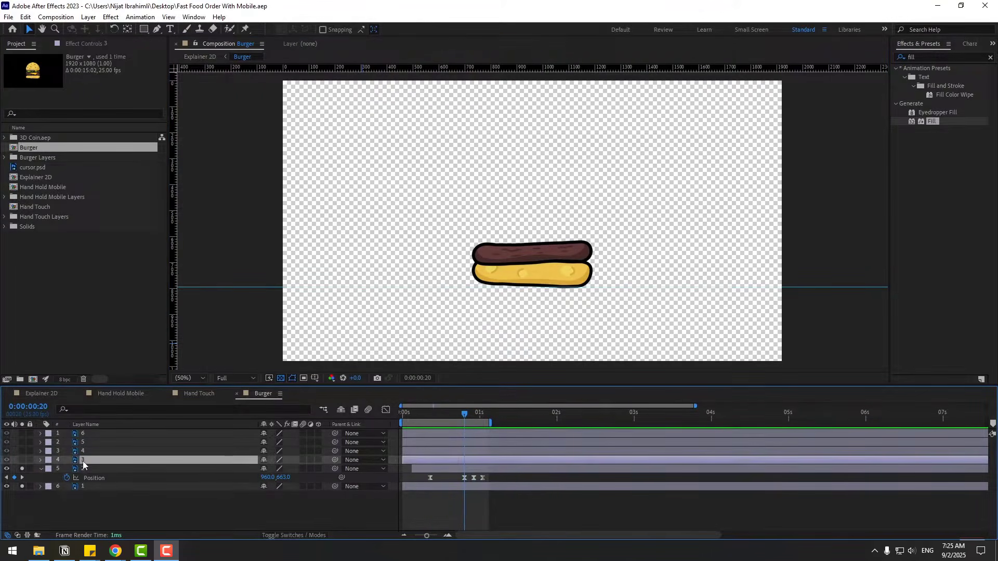
click(22, 460)
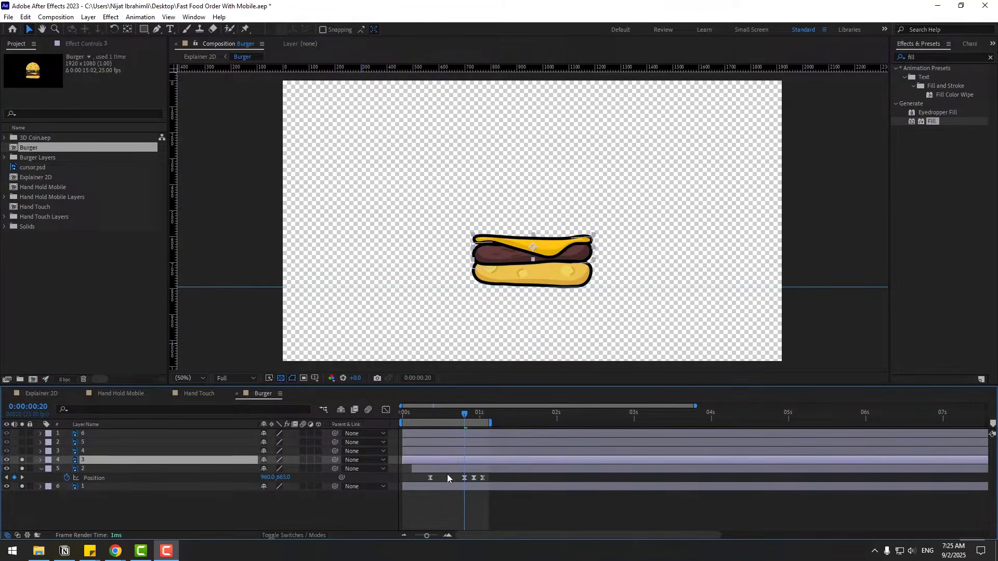
key(Home)
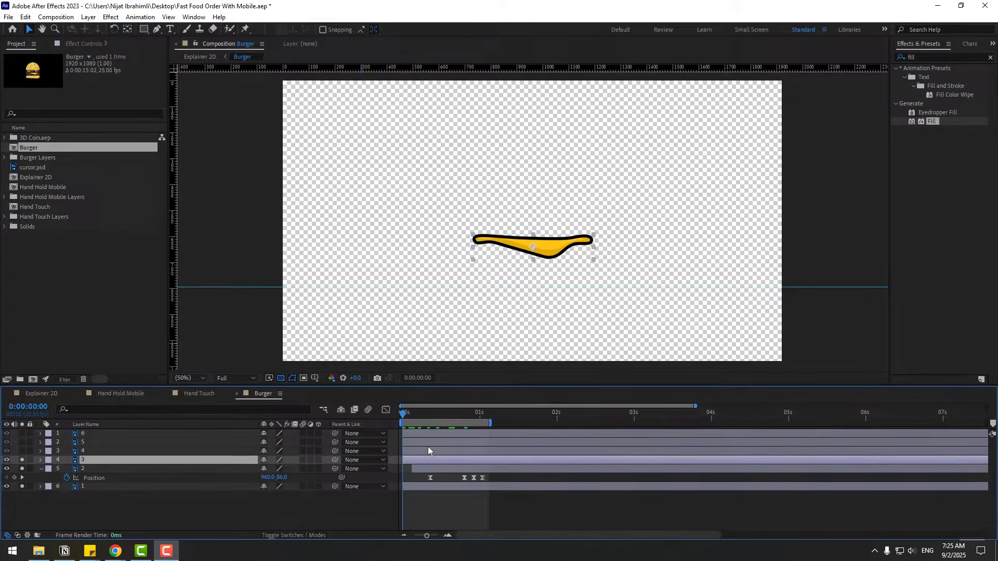
key(Return)
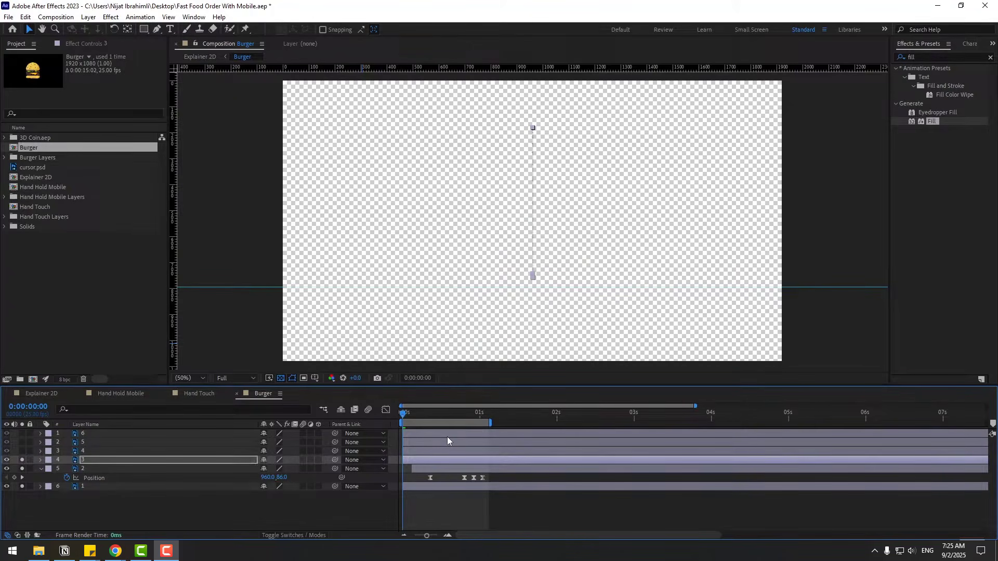
Extend the work area's end to about 1.4 seconds and preview the three layers dropping
drag(491, 422, 512, 422)
key(space)
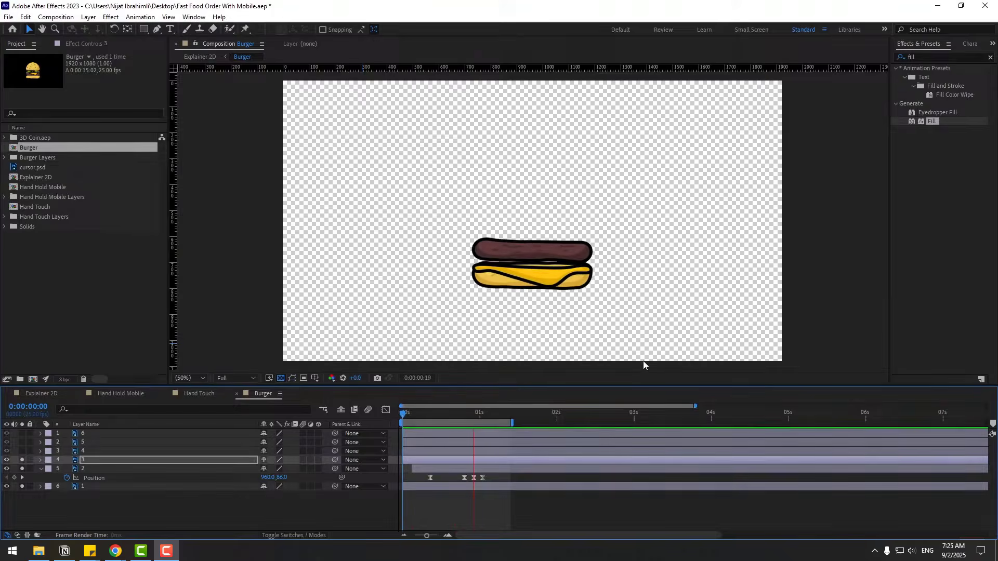
key(space)
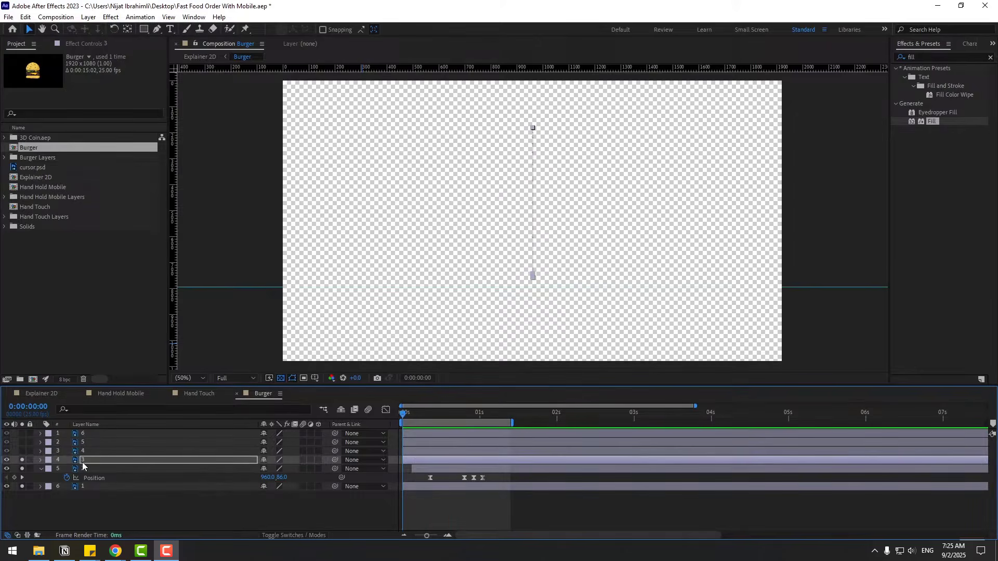
Move all of layer 3's Position keyframes to a resting Y of 814 and shift the layer five frames later
key(Return)
key(p)
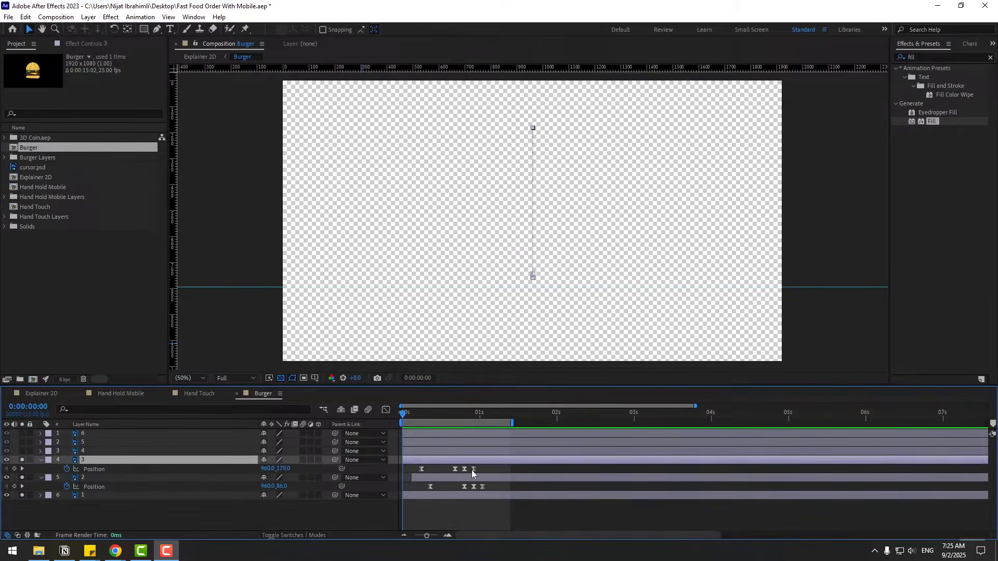
drag(444, 414, 474, 419)
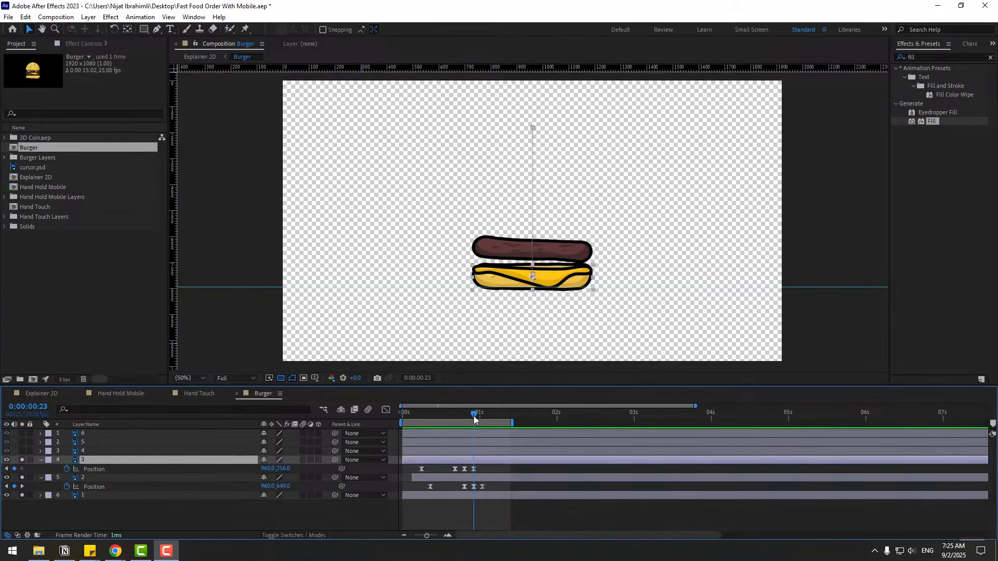
drag(483, 469, 410, 471)
drag(287, 474, 421, 461)
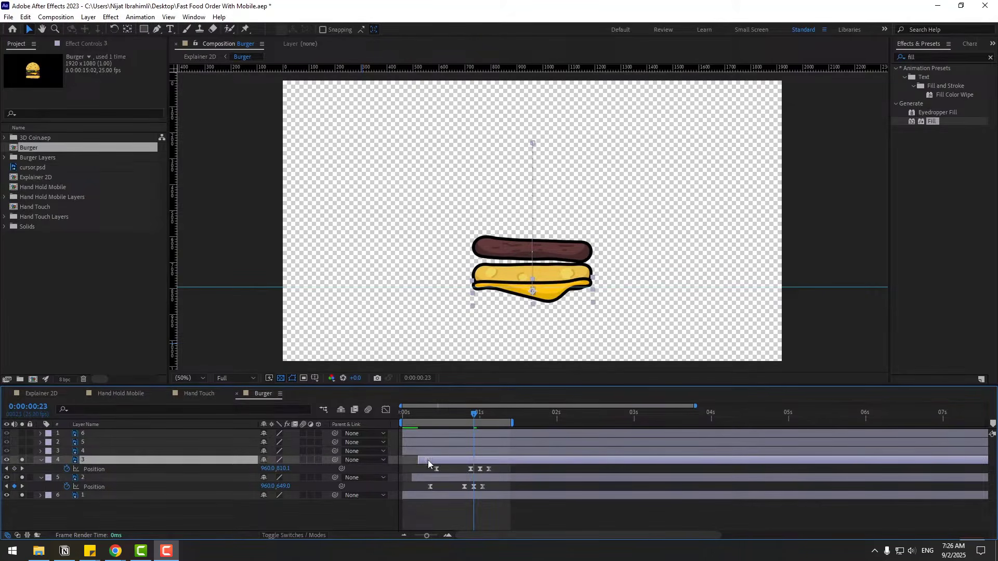
Raise all of layer 3's Position keyframes so the cheese rests on the patty, with Y 633 at 0:00:01:03
drag(410, 413, 488, 420)
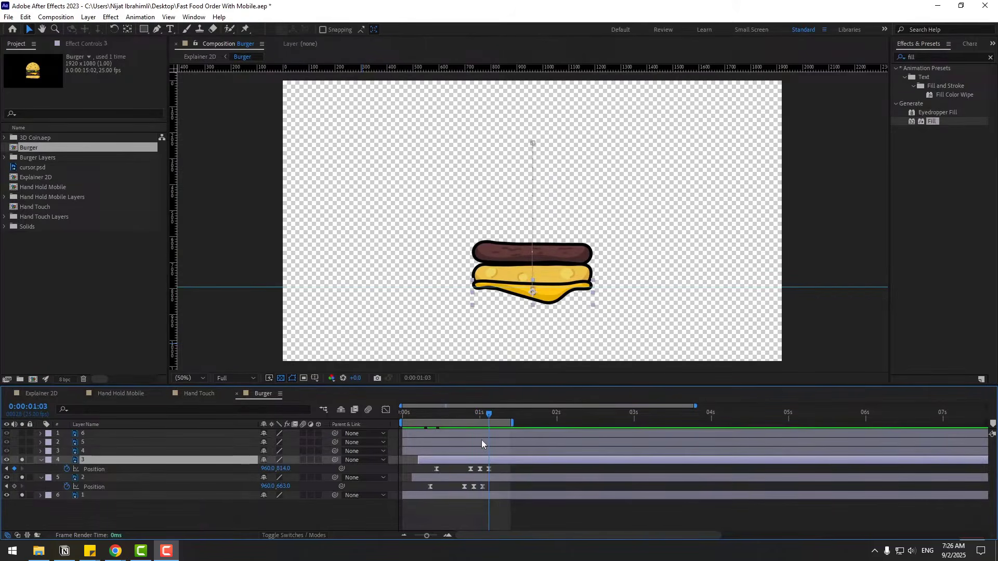
drag(490, 467, 432, 474)
key(/)
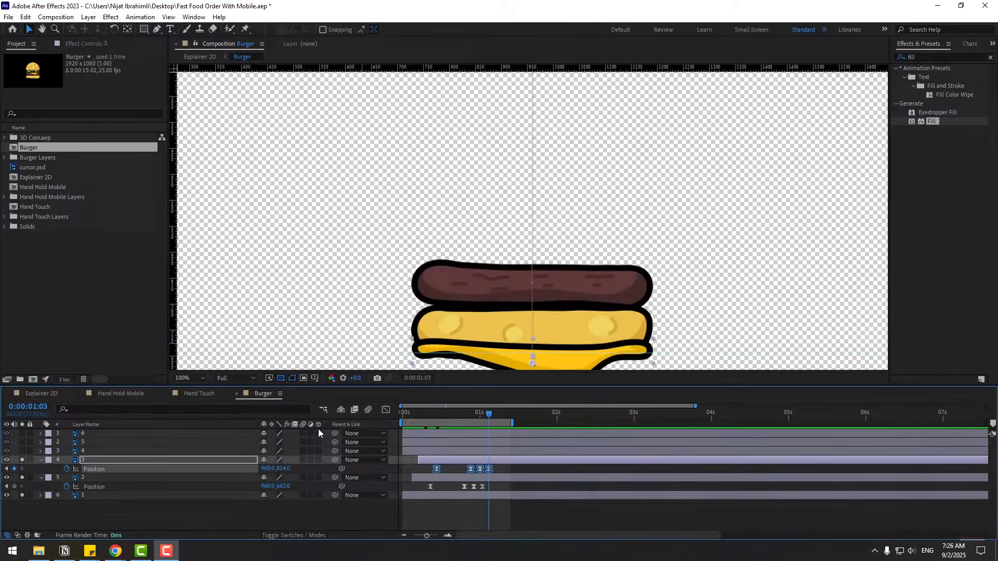
drag(290, 472, 202, 463)
scroll(486, 279, down, 1)
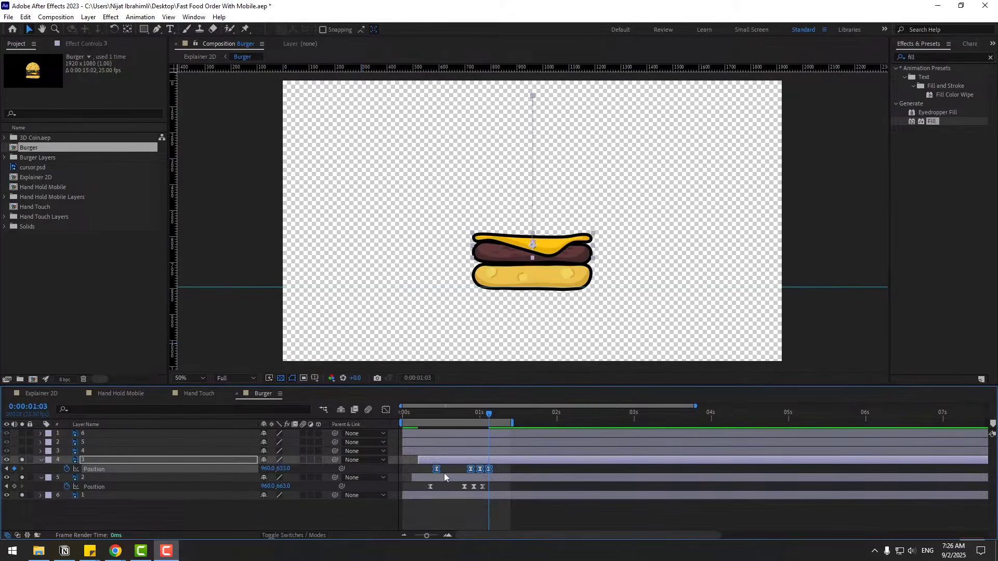
Preview the bottom bun, patty and cheese dropping with the composition fitted in the viewer
click(427, 507)
key(space)
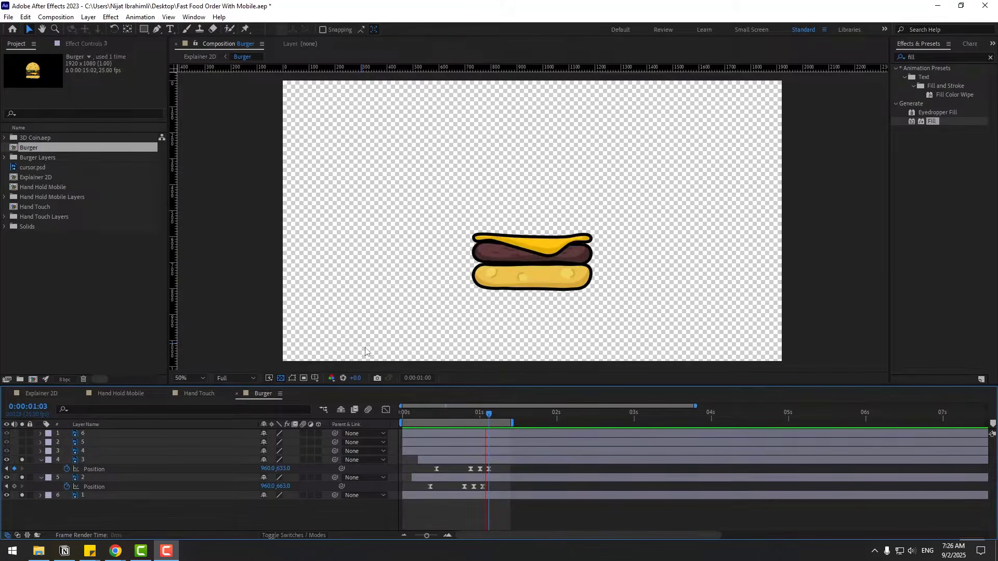
click(202, 379)
click(221, 203)
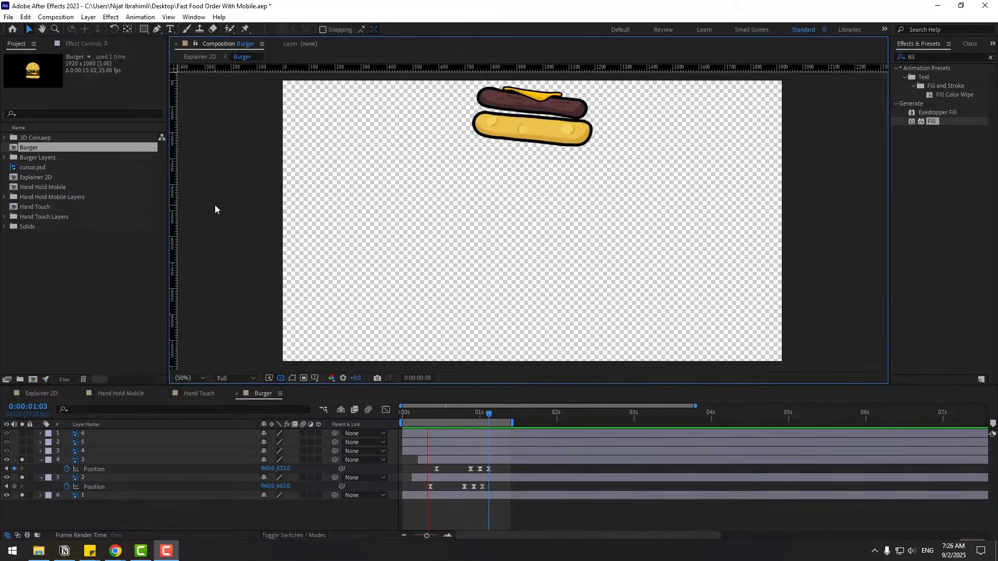
key(space)
Solo layer 4 and paste the copied drop keyframes onto it at 0:00:00:00
click(89, 451)
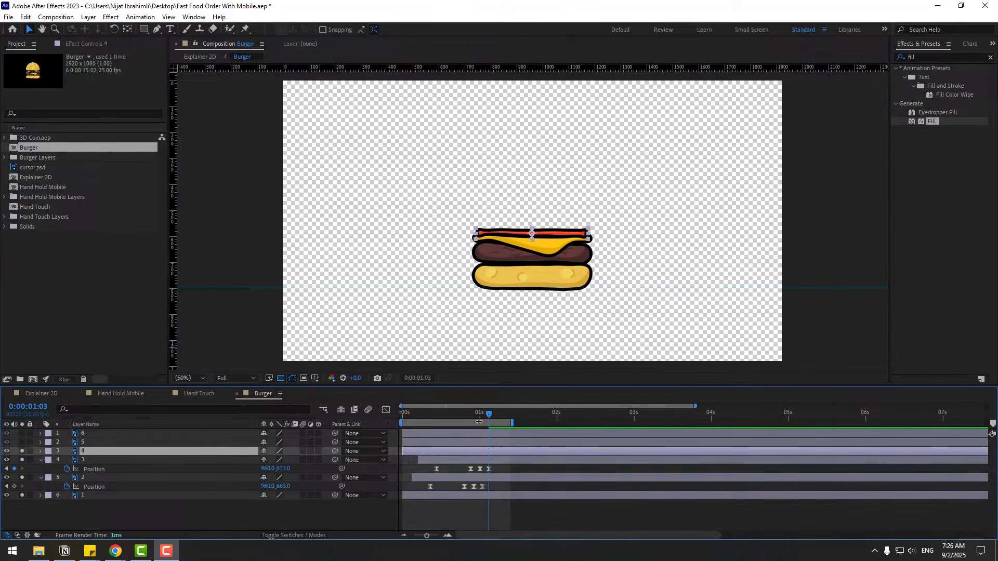
key(Home)
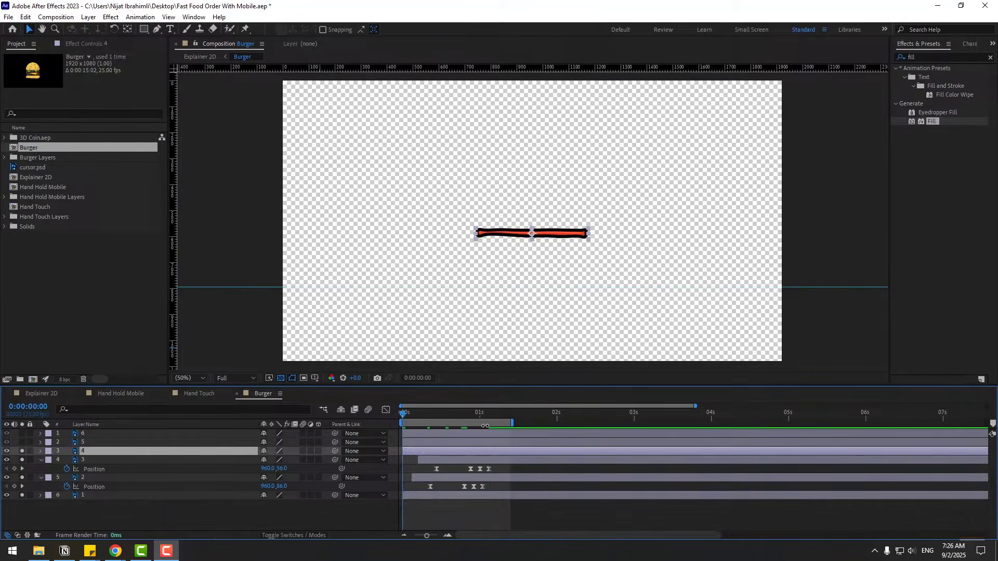
key(ctrl+v)
key(u)
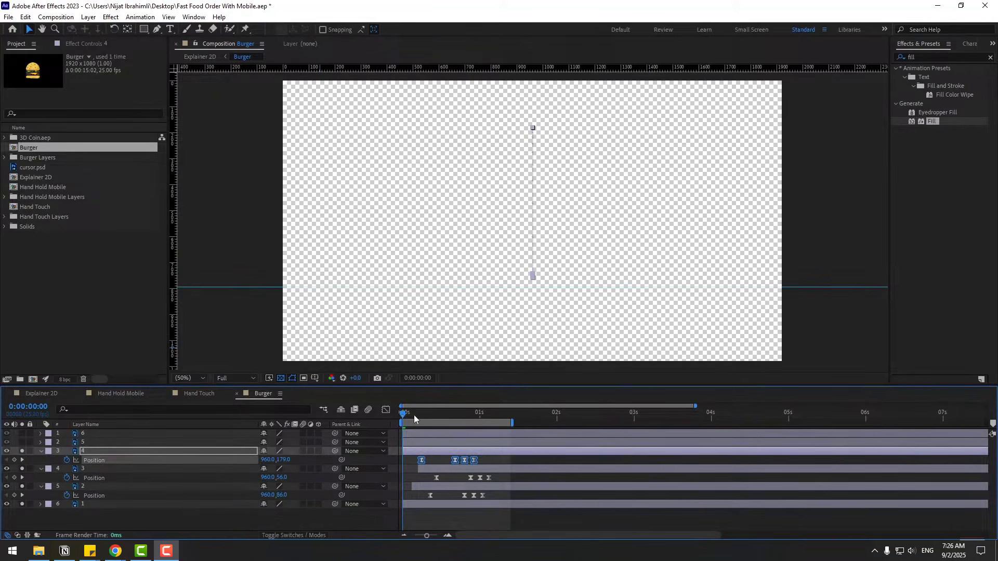
Raise all of layer 4's Position keyframes to Y 519 at 0:00:00:23 and shift the layer seven frames later
drag(413, 415, 474, 416)
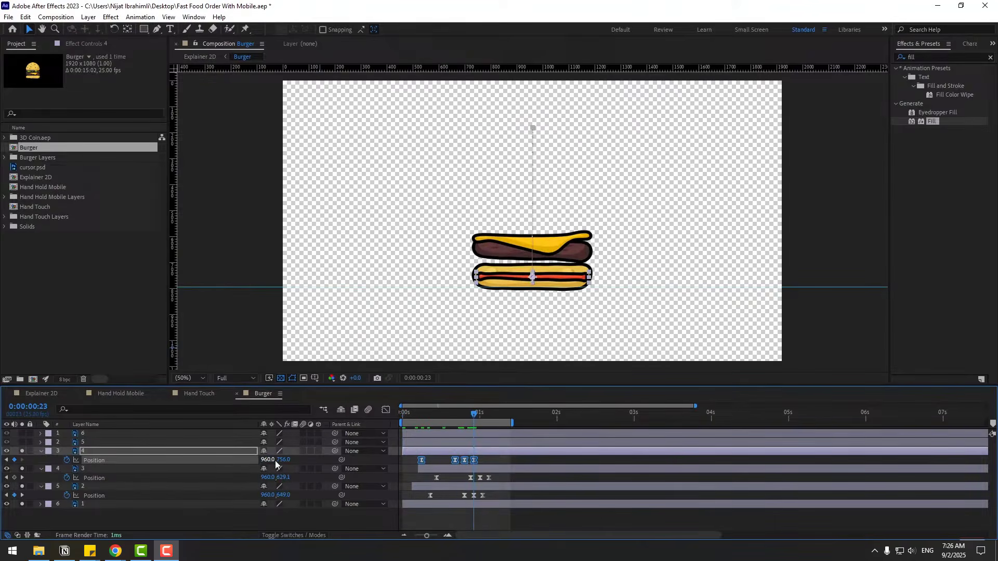
drag(275, 460, 152, 468)
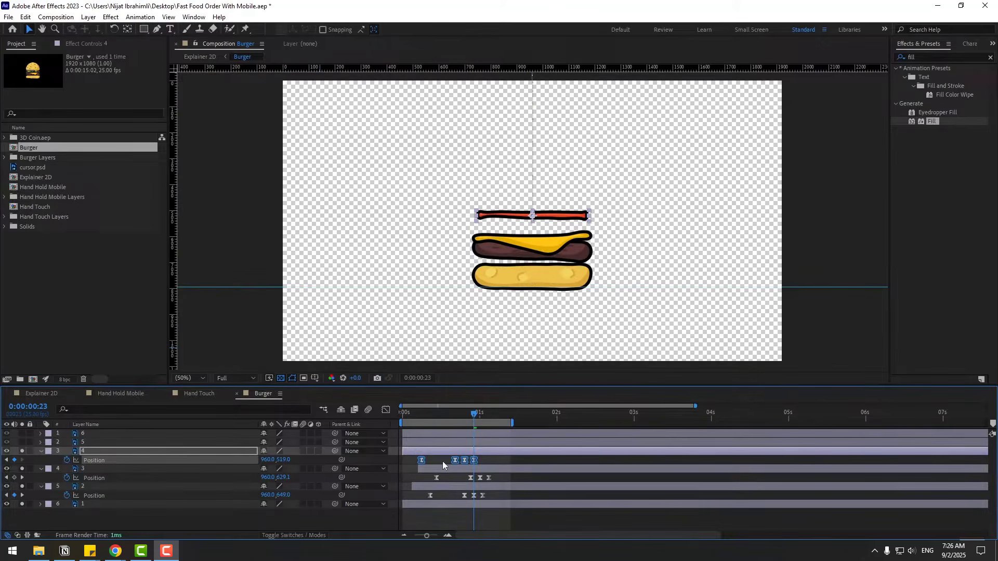
click(496, 460)
click(100, 452)
drag(414, 451, 438, 449)
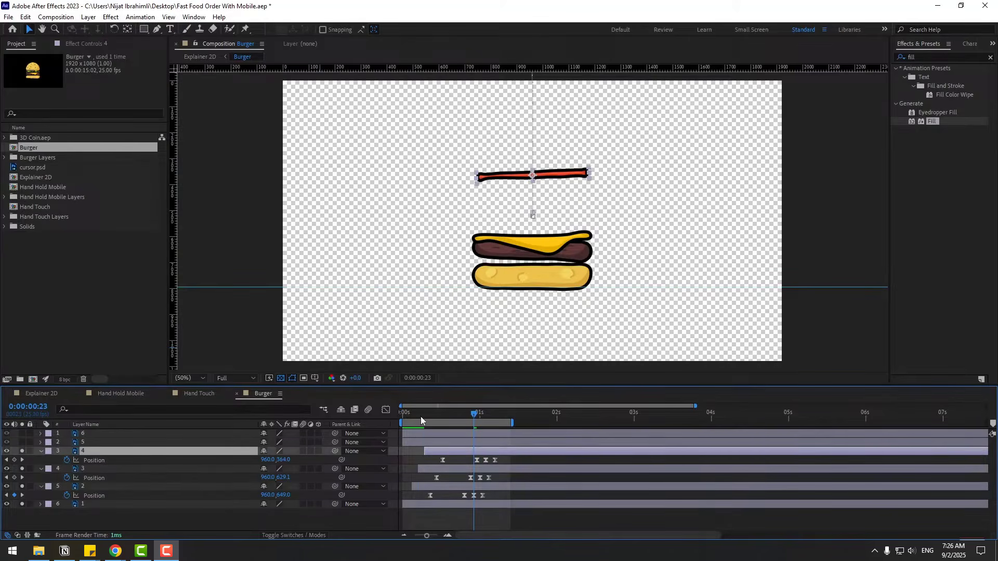
Lower all of layer 4's Position keyframes so the tomato rests on the cheese, with Y 587 at 0:00:01:05
drag(420, 416, 495, 423)
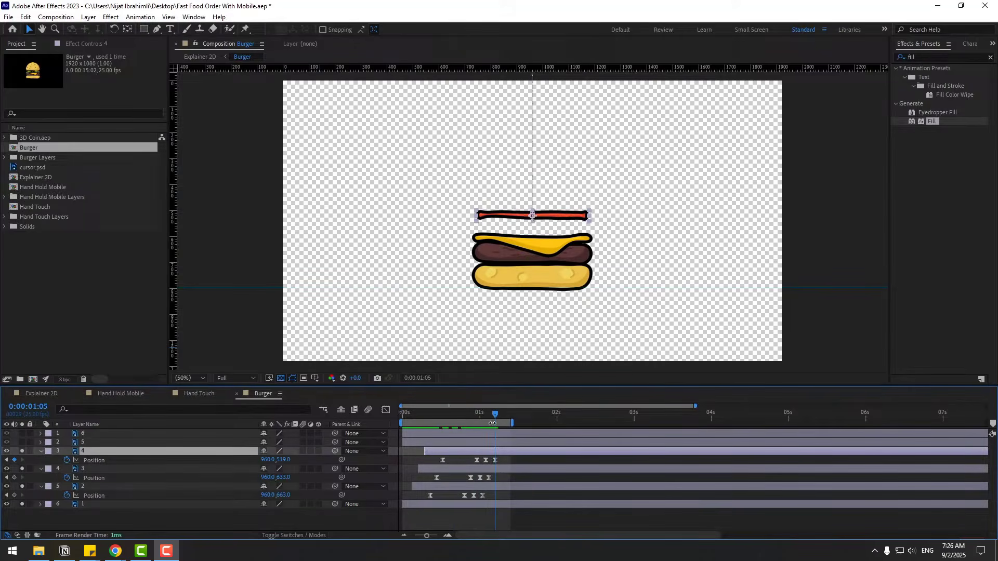
drag(500, 462, 416, 468)
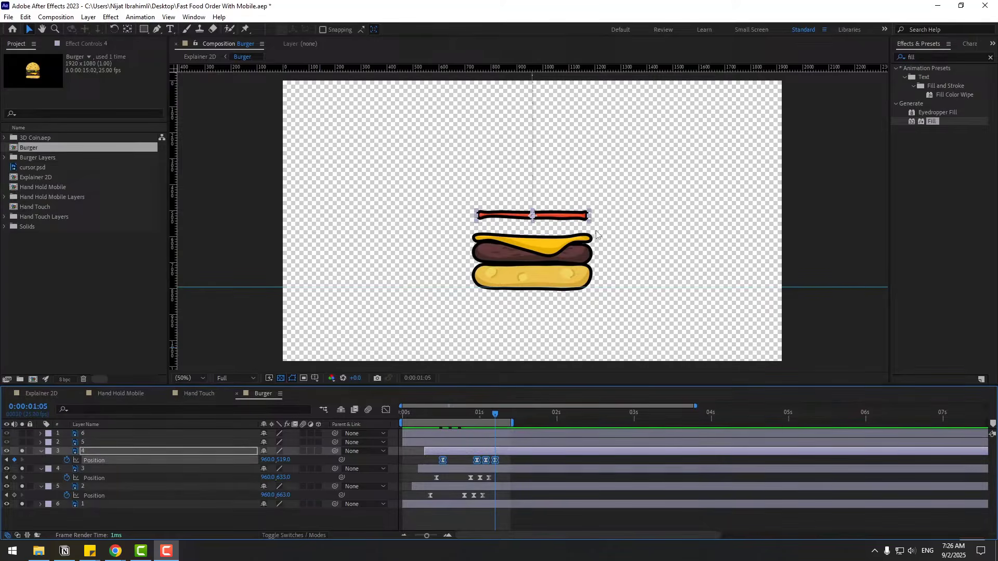
key(period)
drag(276, 457, 323, 449)
key(comma)
Preview the four-layer drop with the composition fitted in the viewer and save the project
key(space)
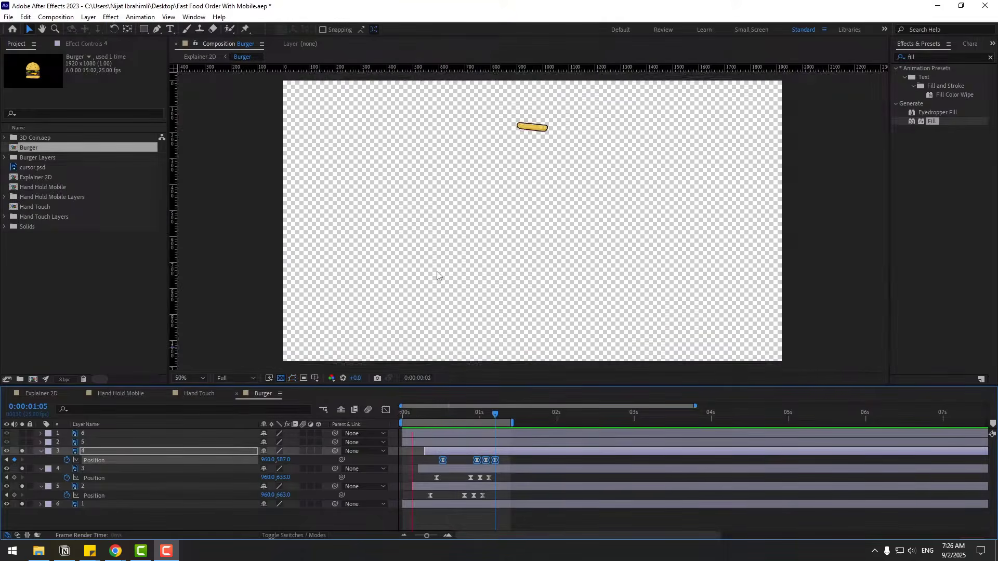
click(203, 378)
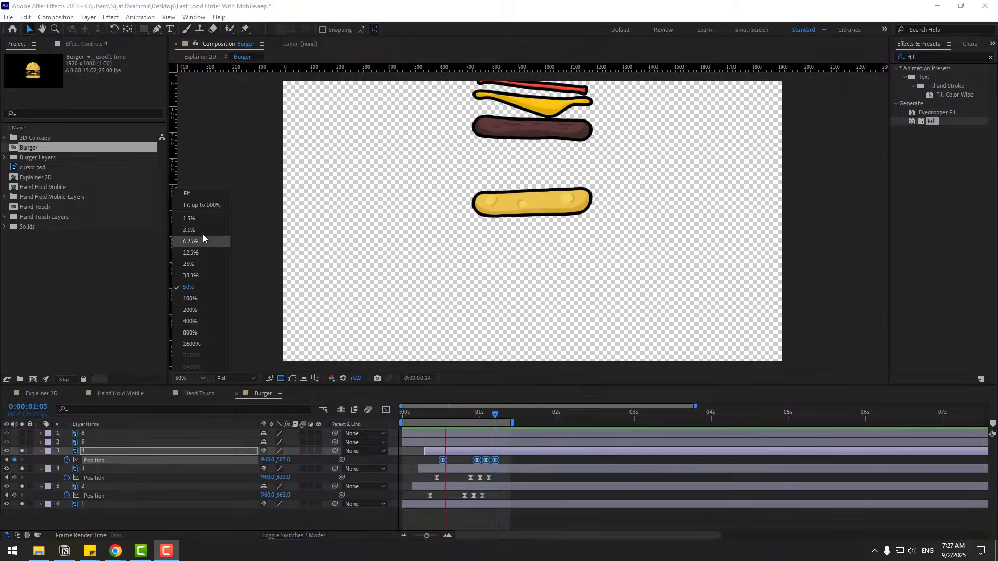
click(213, 212)
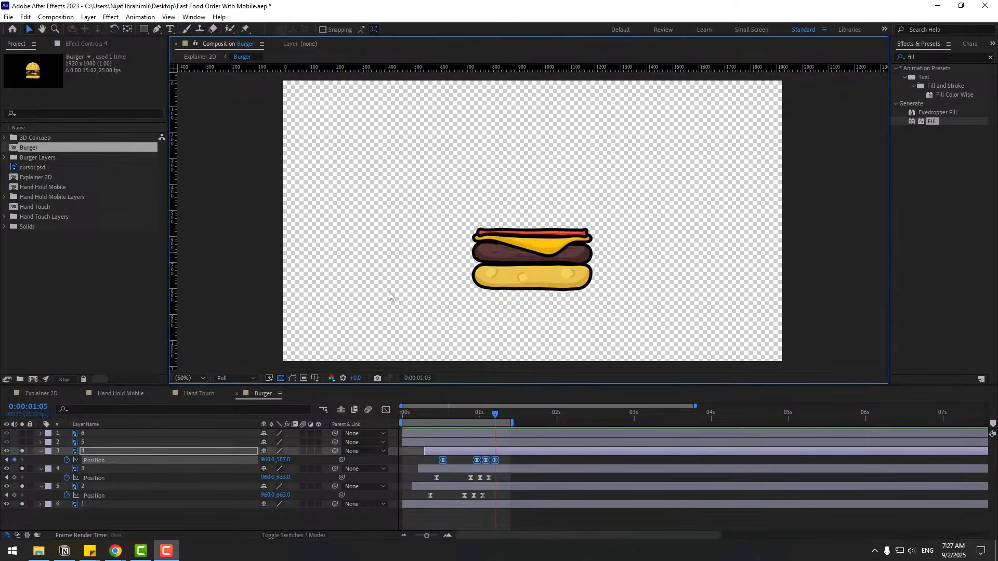
key(ctrl+s)
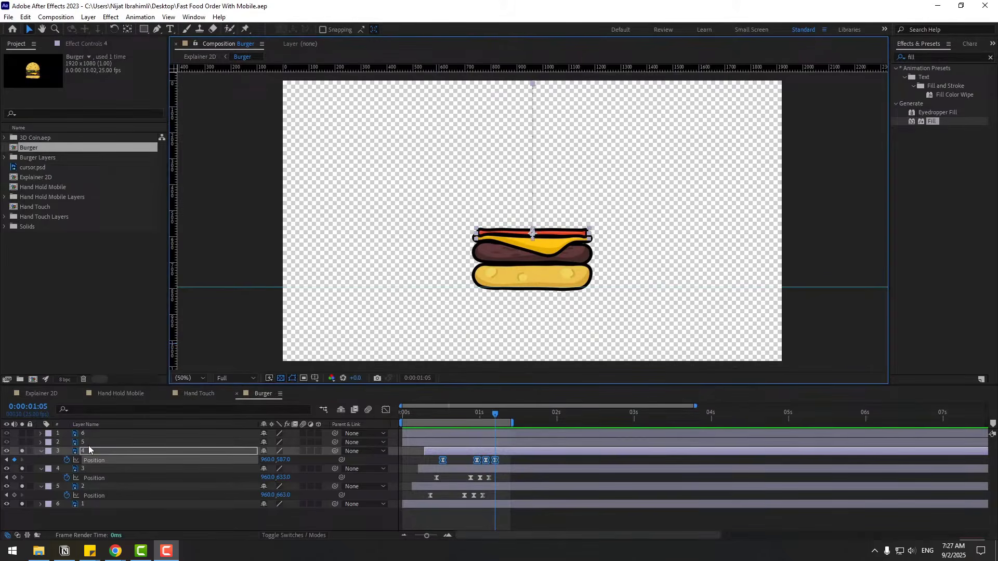
Solo layer 5, paste the copied drop keyframes at 0:00:00:00 and shift the layer ten frames later
key(ctrl+Up)
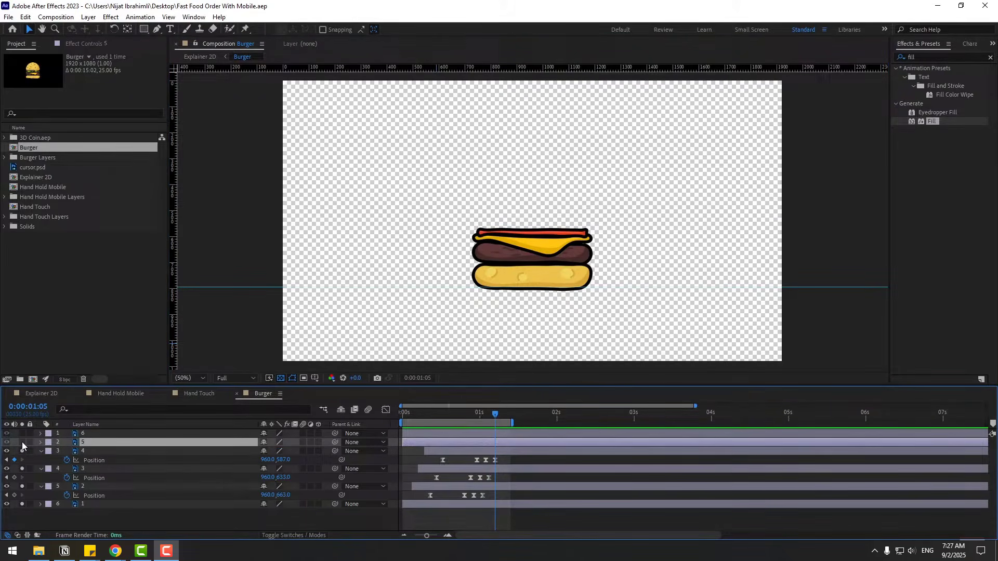
click(22, 442)
key(Home)
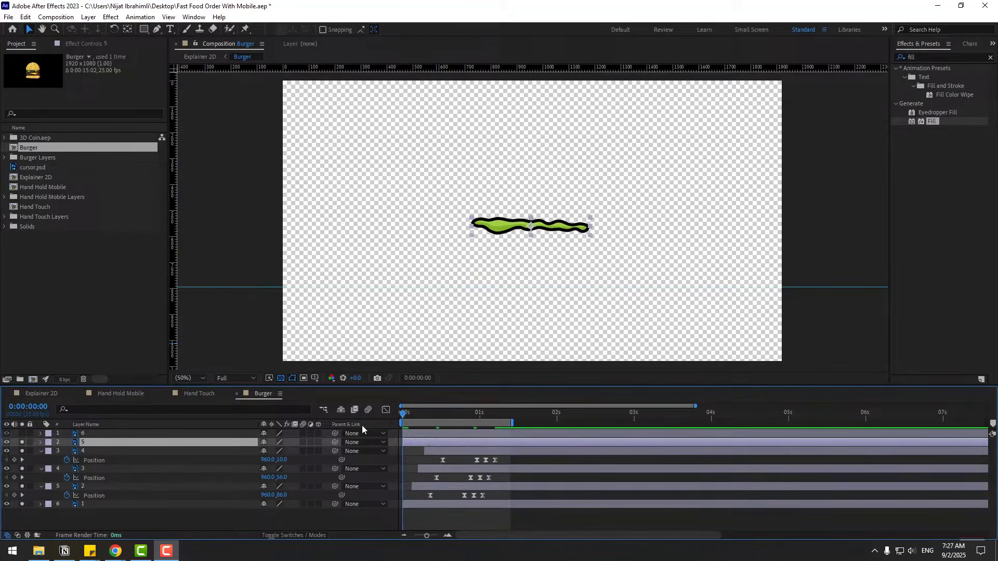
key(ctrl+v)
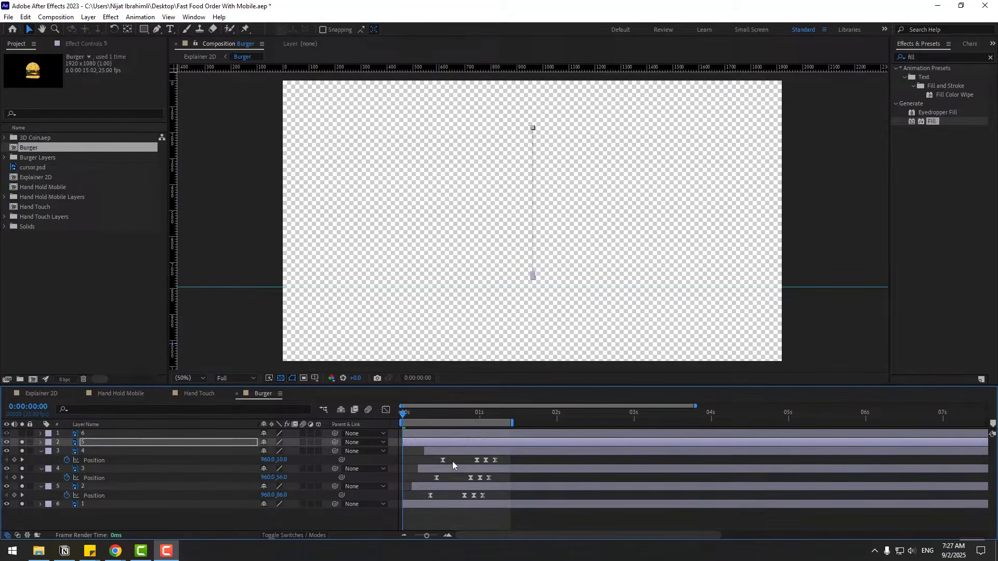
drag(423, 442, 452, 448)
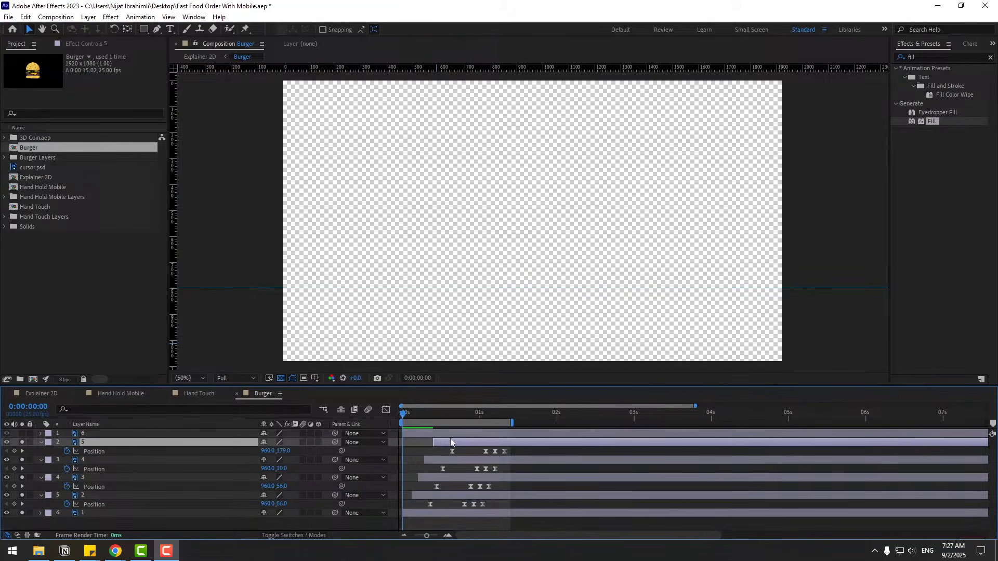
Extend the work area's end to about 2.8 seconds and raise all of layer 5's Position keyframes to Y 559 at 0:00:01:08
drag(437, 415, 486, 416)
drag(515, 458, 444, 449)
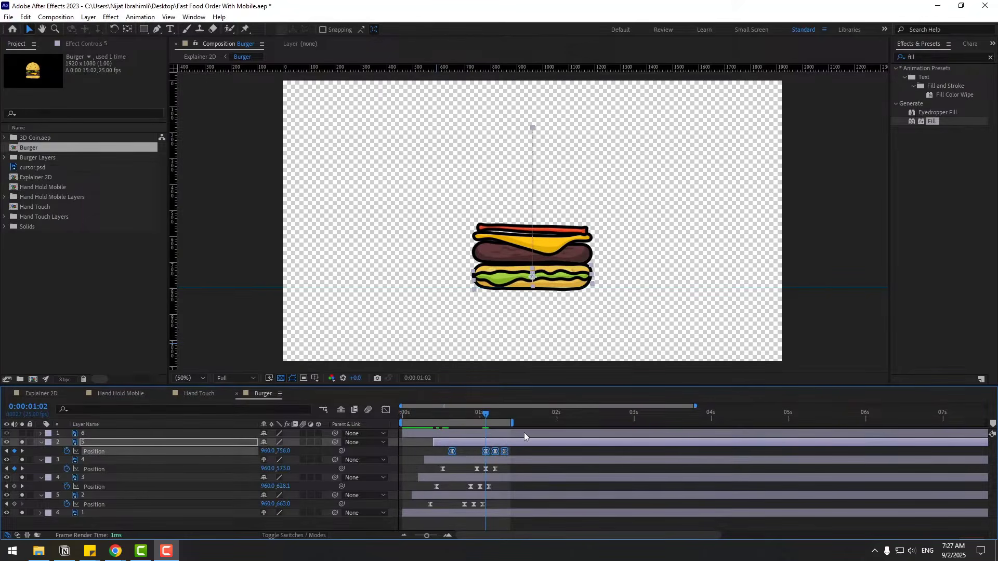
drag(515, 424, 623, 424)
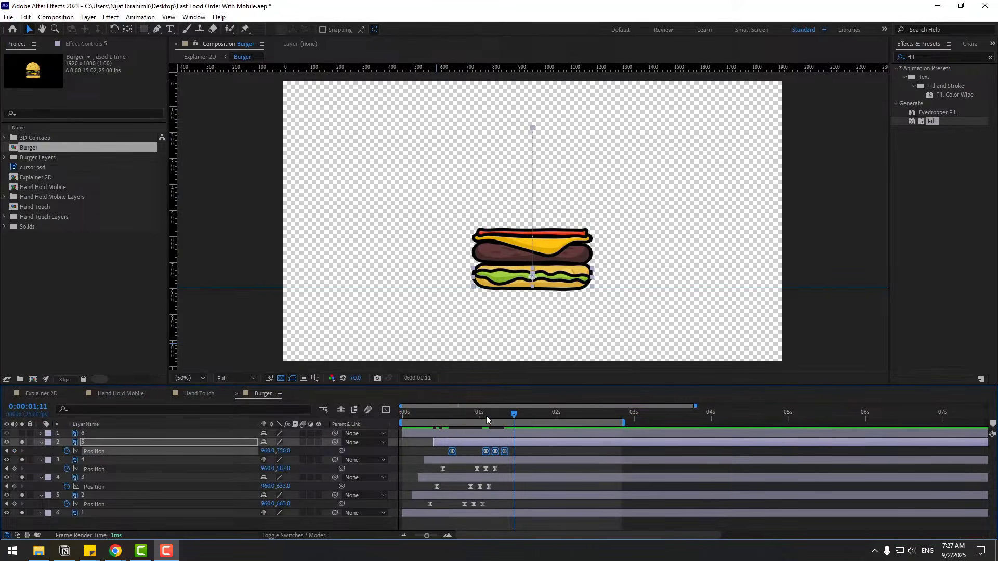
drag(485, 416, 504, 415)
drag(281, 450, 185, 448)
Preview the five-layer drop and check the lettuce's starting position above the frame at 0:00:00:16
key(space)
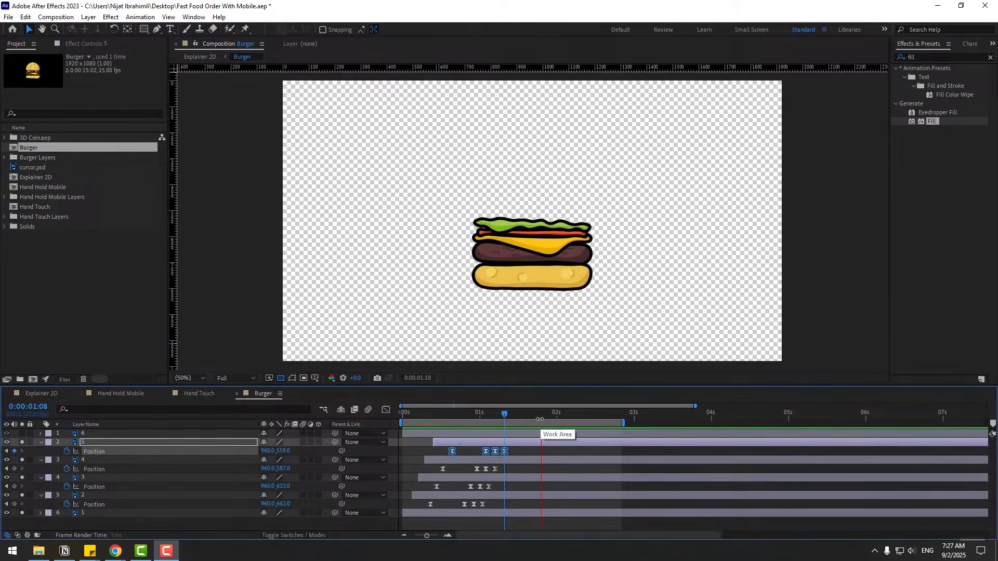
key(space)
drag(464, 413, 453, 415)
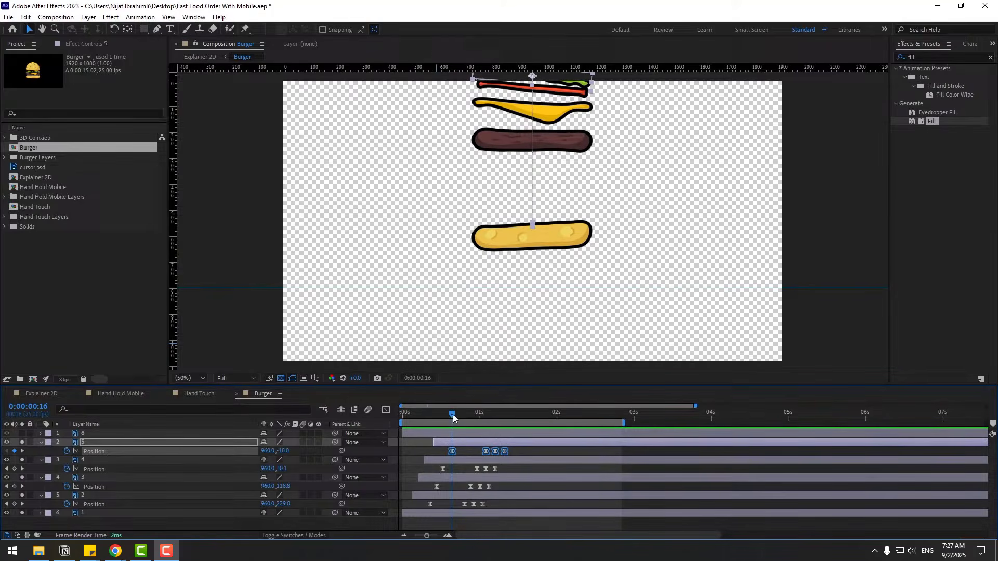
click(462, 451)
key(comma)
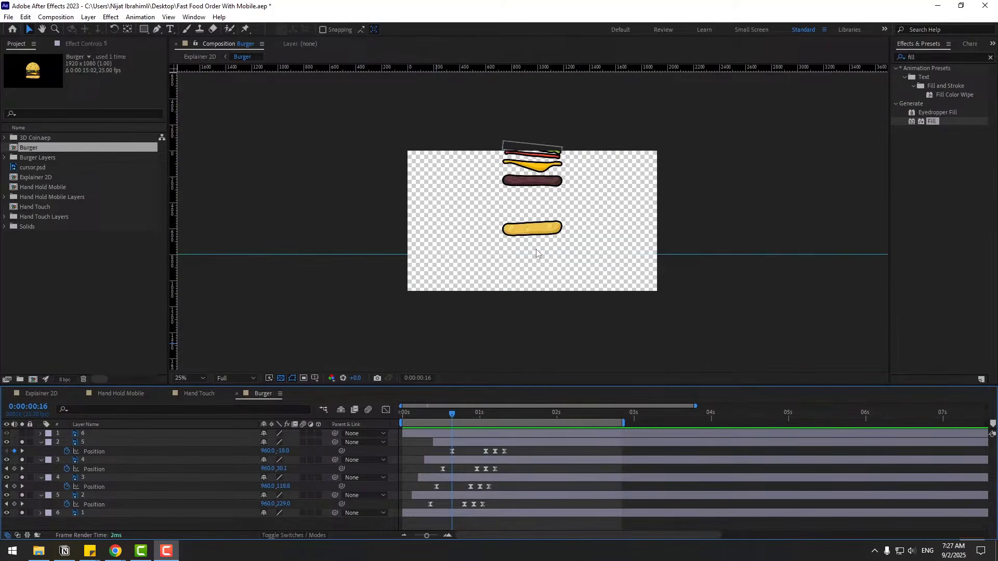
key(space)
key(space)
Solo layer 6, paste the copied drop keyframes onto it at 0:00:00:00 and save the project
click(80, 434)
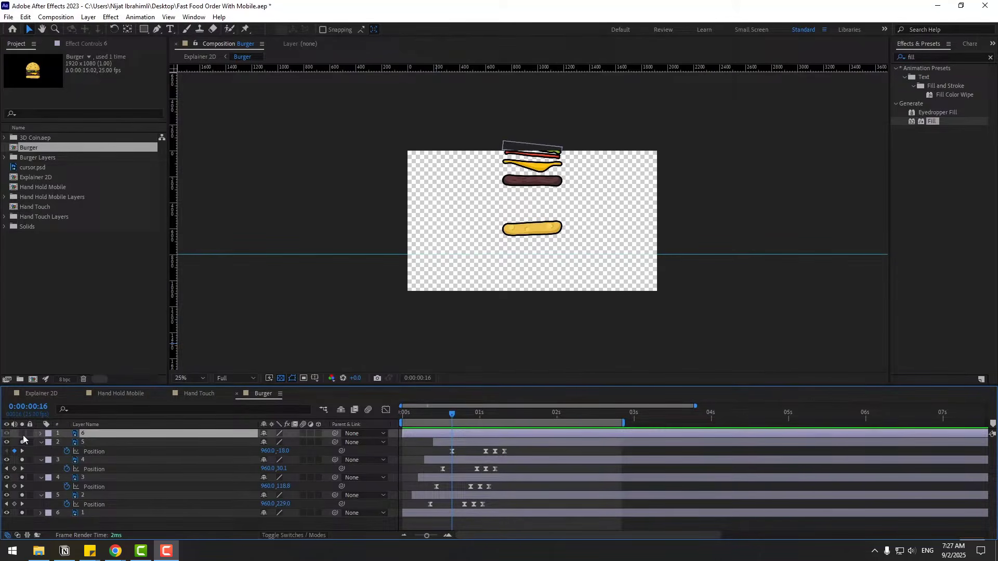
click(21, 433)
key(period)
key(Home)
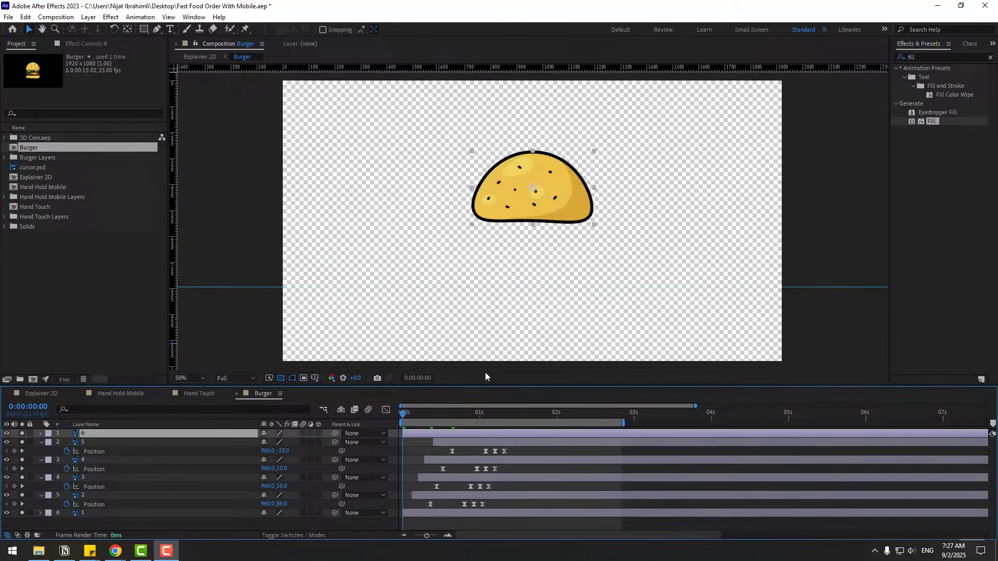
key(ctrl+v)
key(p)
key(ctrl+s)
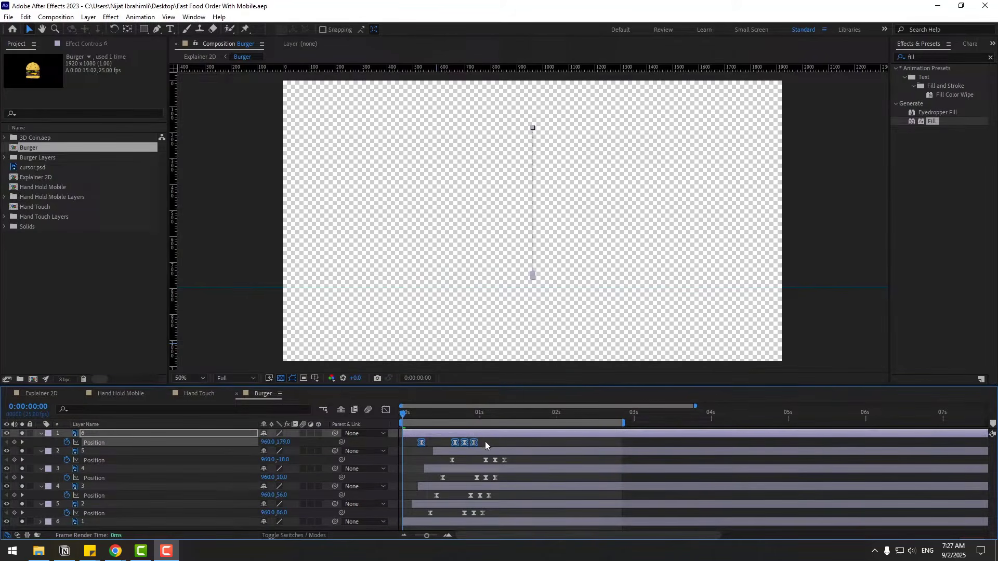
Shift layer 6 about 12 frames later and raise all its Position keyframes so the top bun rests on the lettuce at Y 410
drag(486, 441, 459, 446)
click(516, 414)
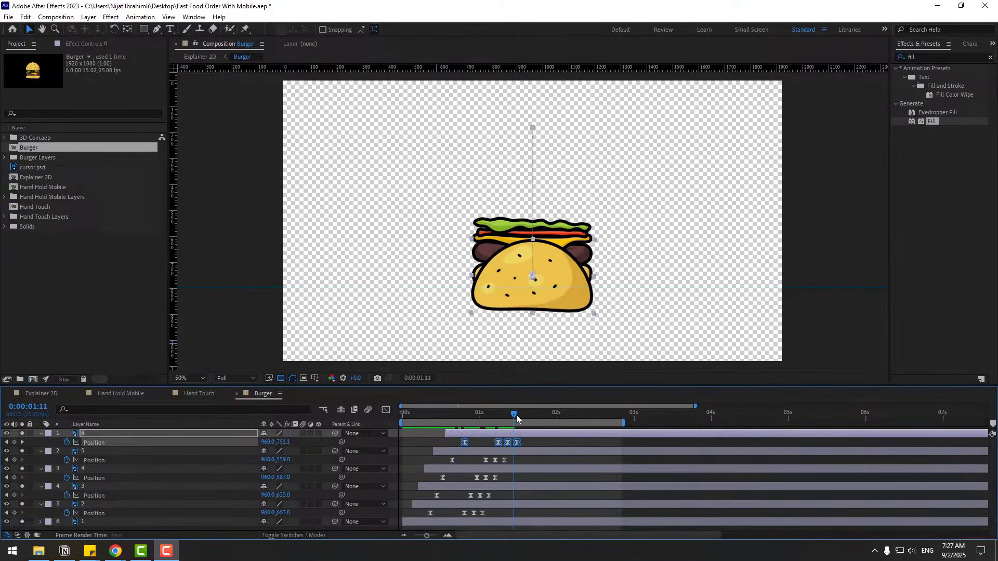
drag(282, 447, 96, 449)
scroll(422, 315, down, 2)
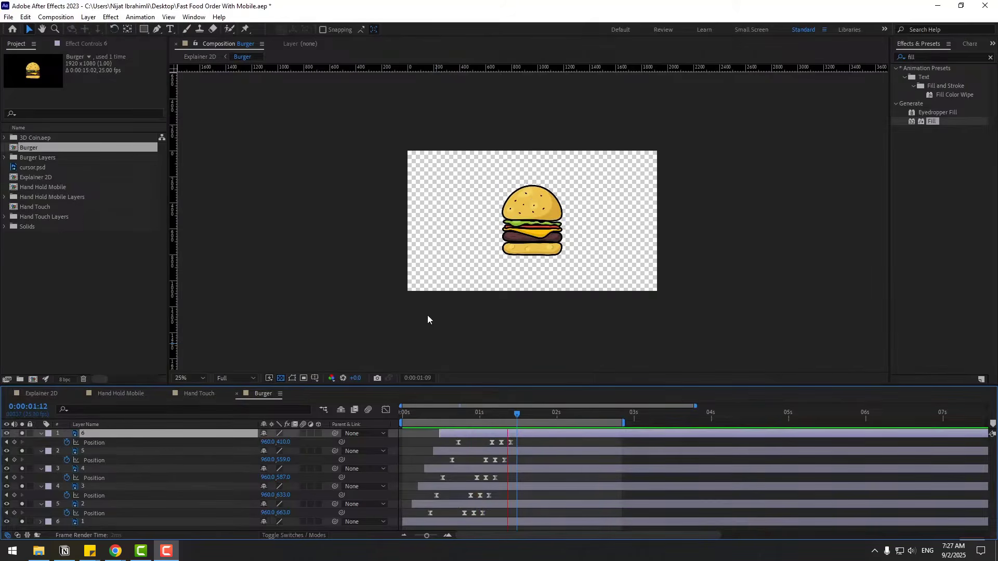
key(space)
Turn off solo on all six burger layers and collapse their properties
key(ctrl+a)
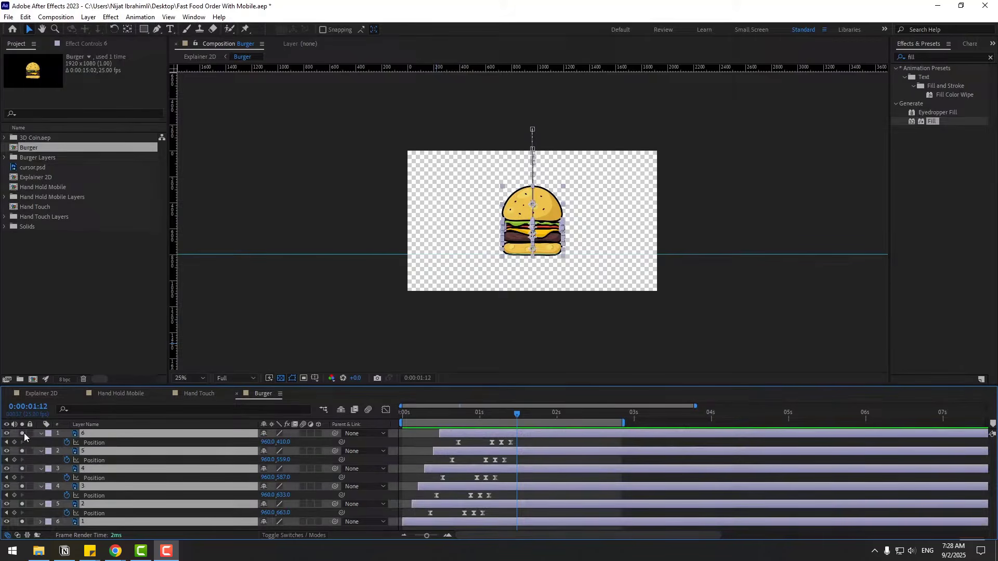
click(40, 435)
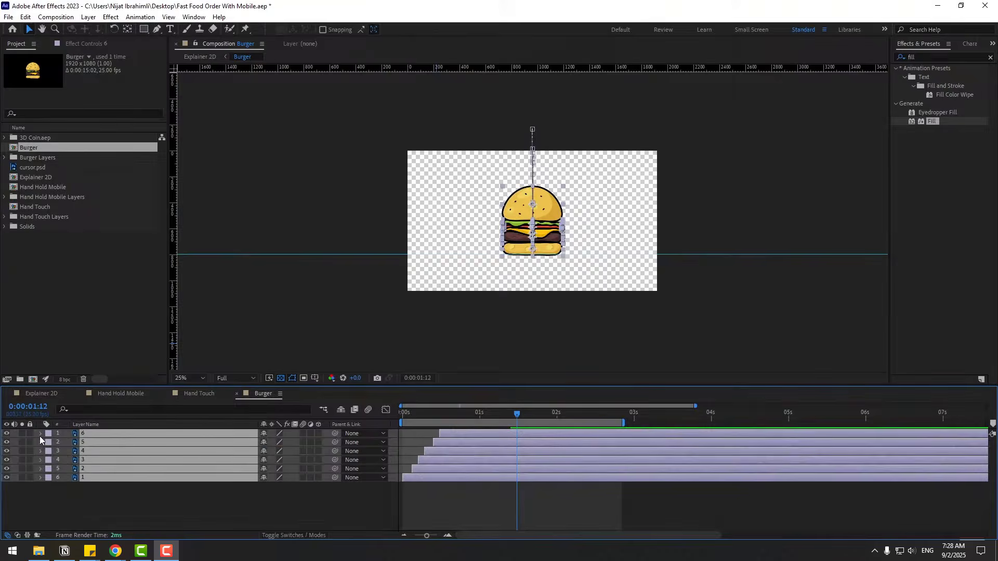
click(113, 494)
Remove the horizontal guide below the burger and save the project
click(200, 378)
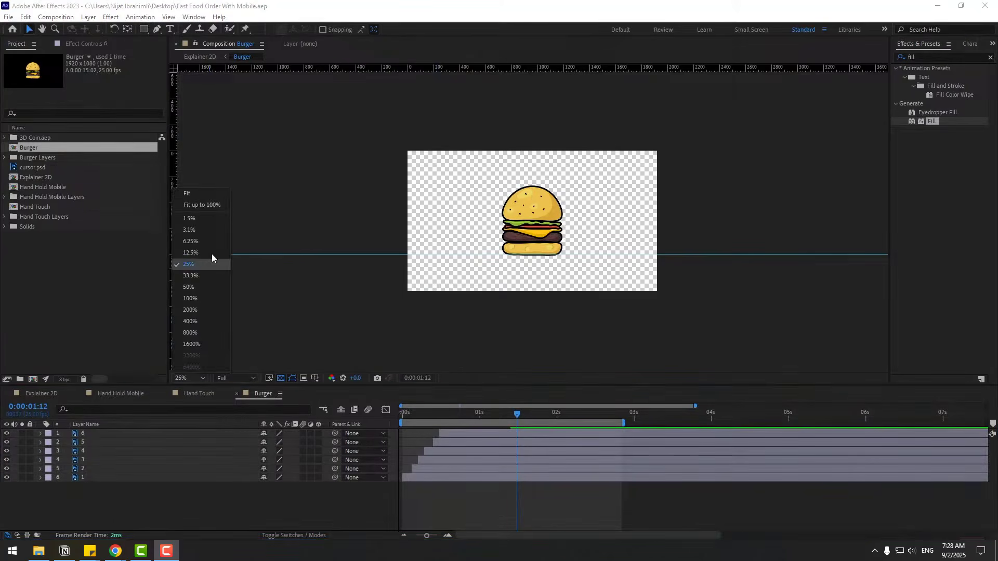
click(213, 207)
scroll(421, 239, up, 2)
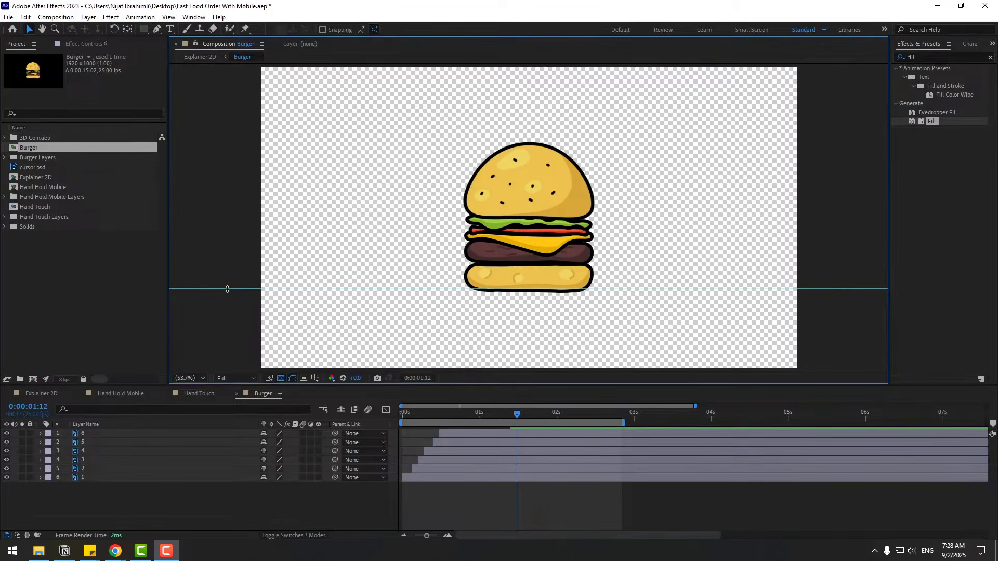
click(244, 491)
key(ctrl+s)
Add a null object to the Burger composition and center its anchor point
right_click(166, 497)
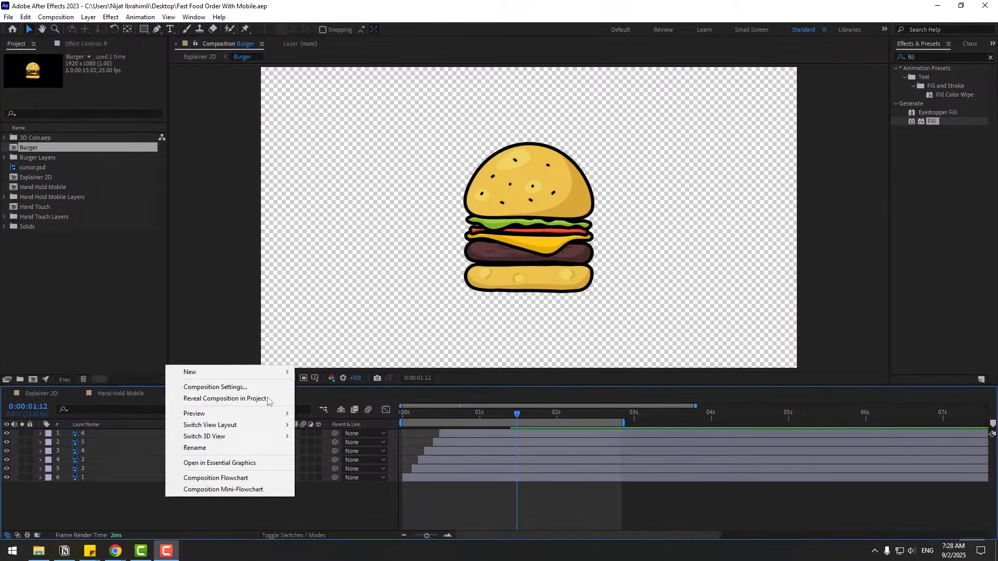
mouse_move(266, 373)
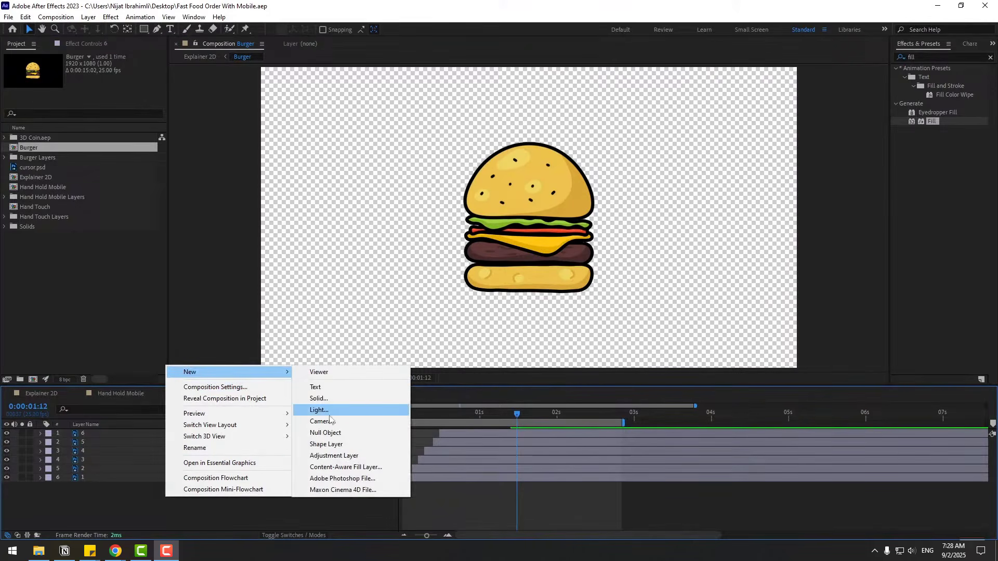
click(328, 434)
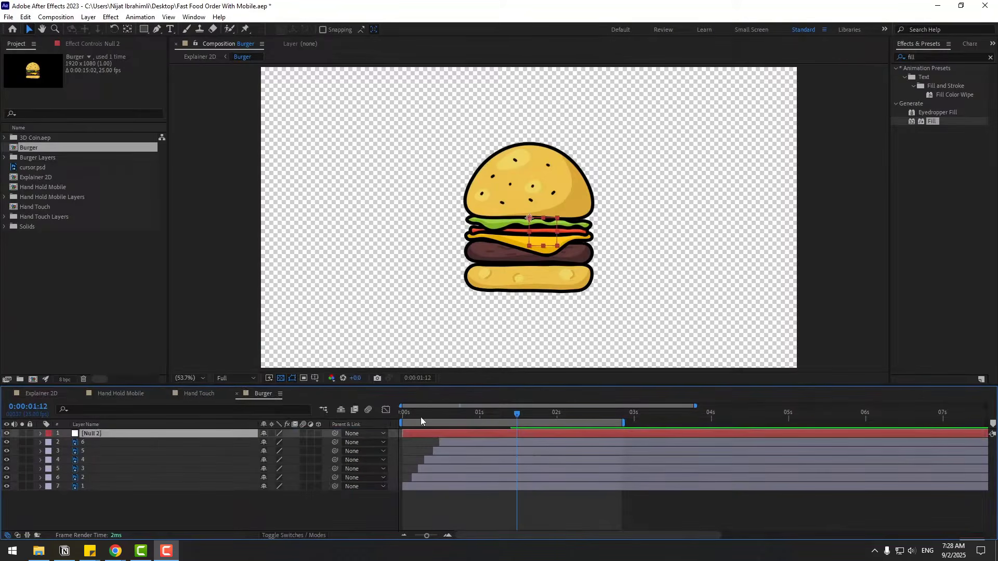
double_click(128, 30)
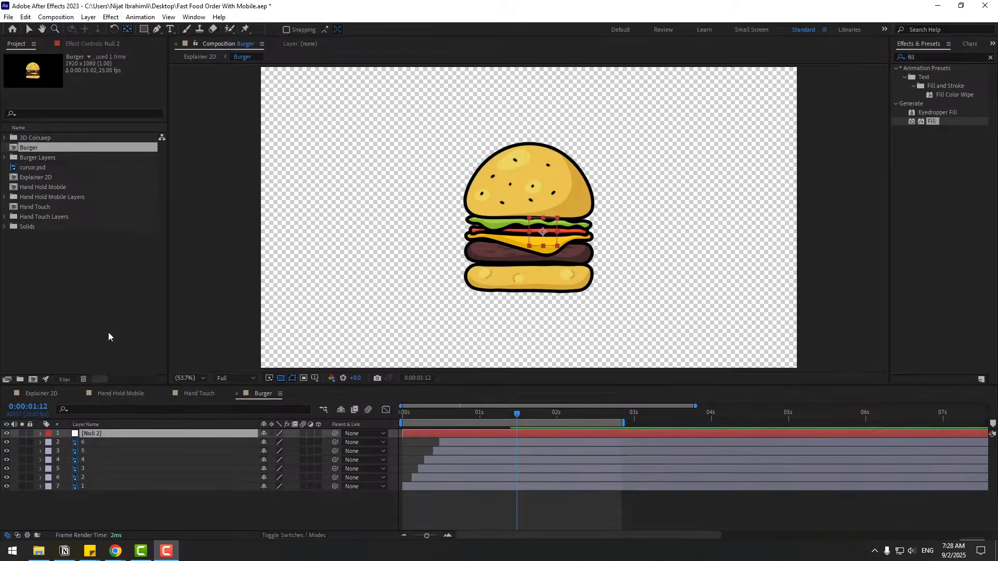
click(29, 30)
Parent burger layers 1 to 6 to the null and move it down so the burger sits lower in the frame
drag(74, 515, 234, 445)
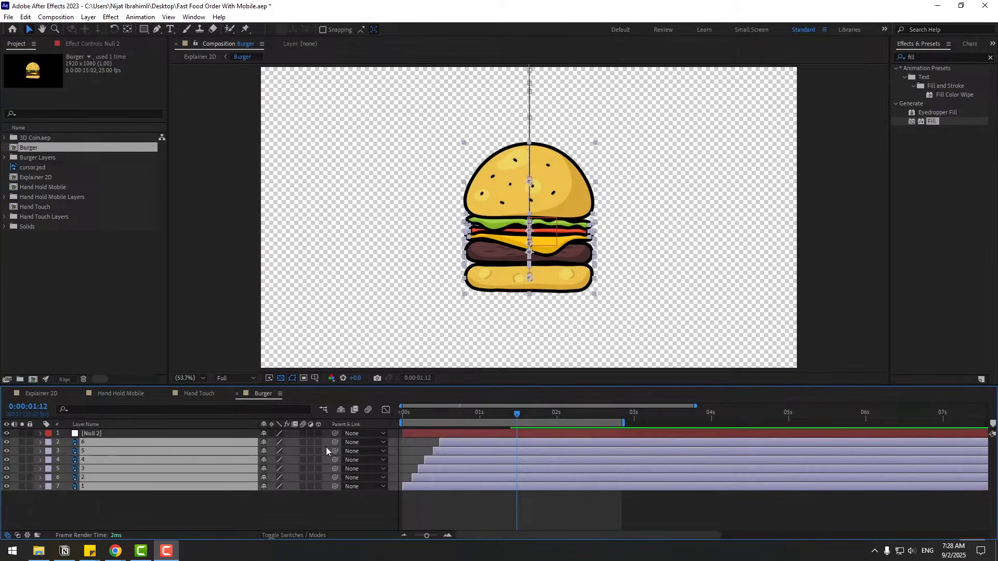
drag(334, 443, 115, 435)
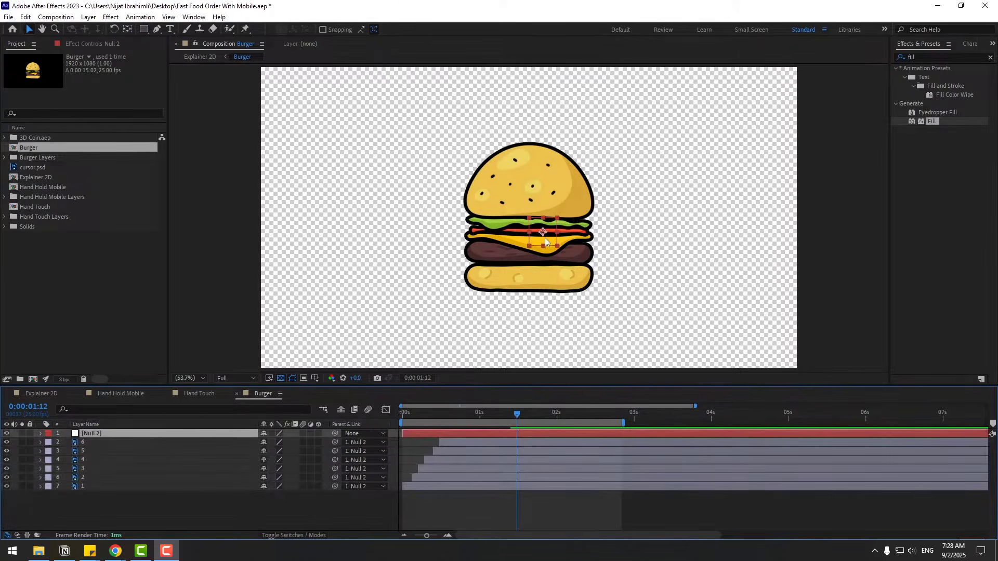
drag(546, 241, 545, 291)
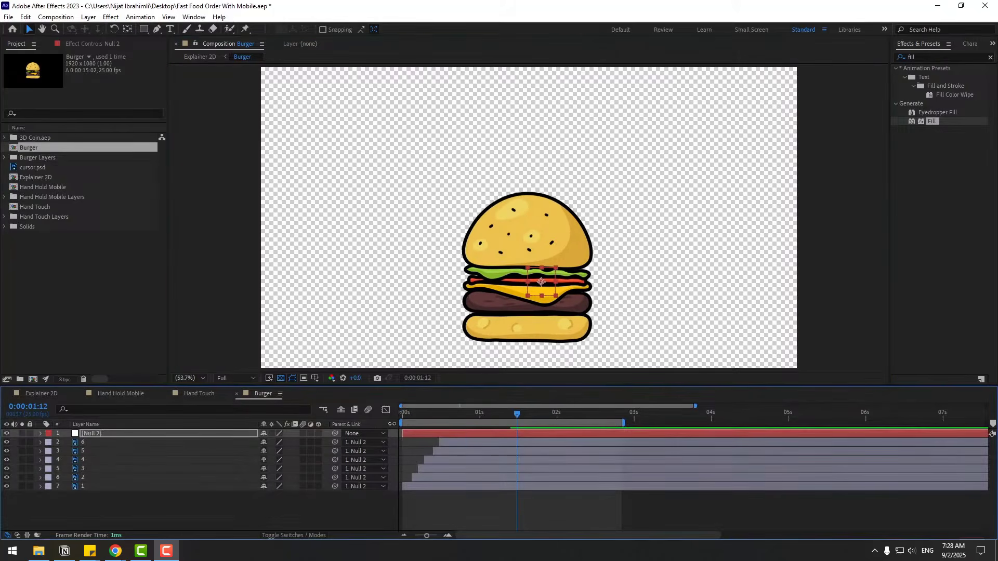
click(395, 417)
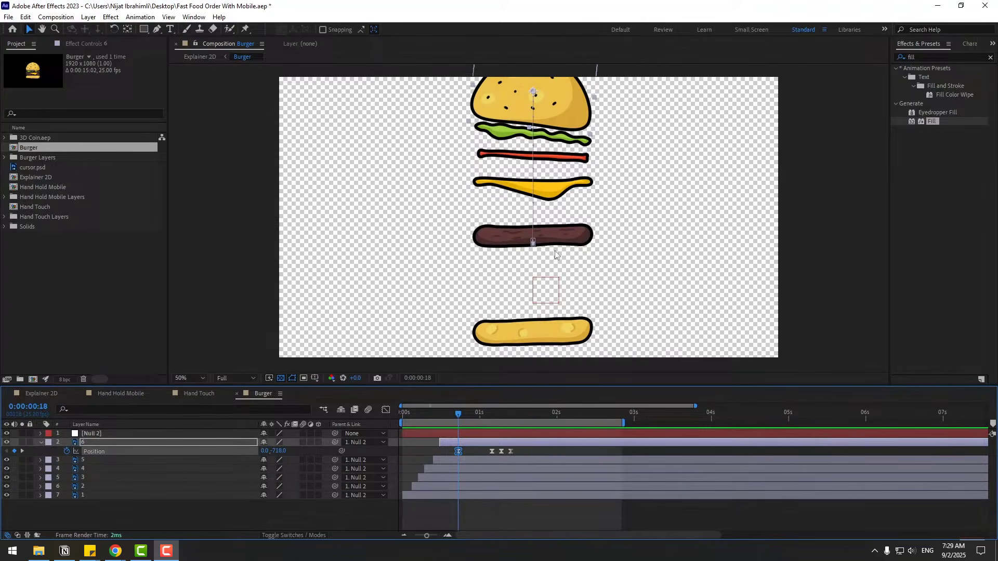
In the Explainer 2D composition, draw a wide, flat black ellipse beside the burger's base at 0:00:01:22
click(34, 395)
click(475, 415)
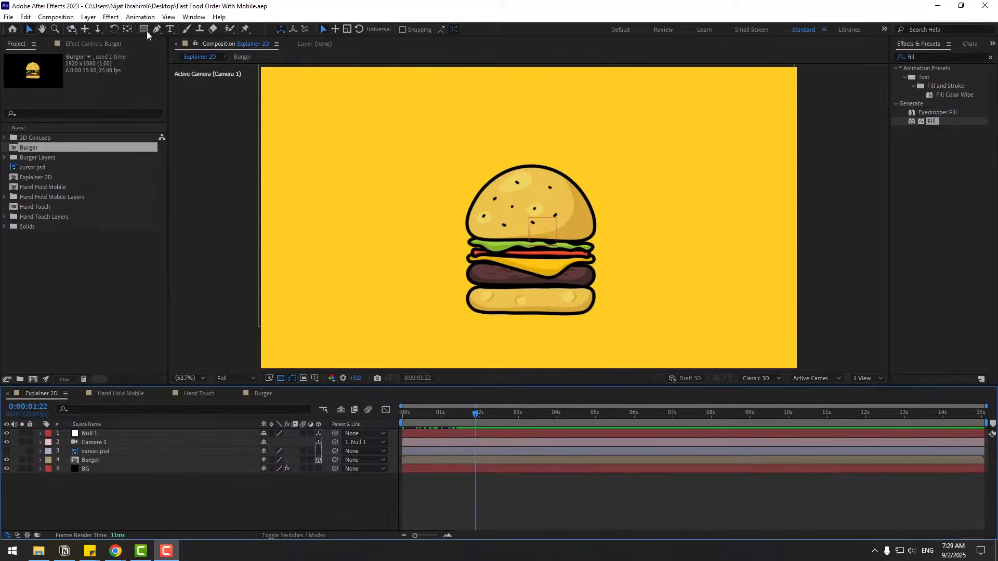
click(145, 30)
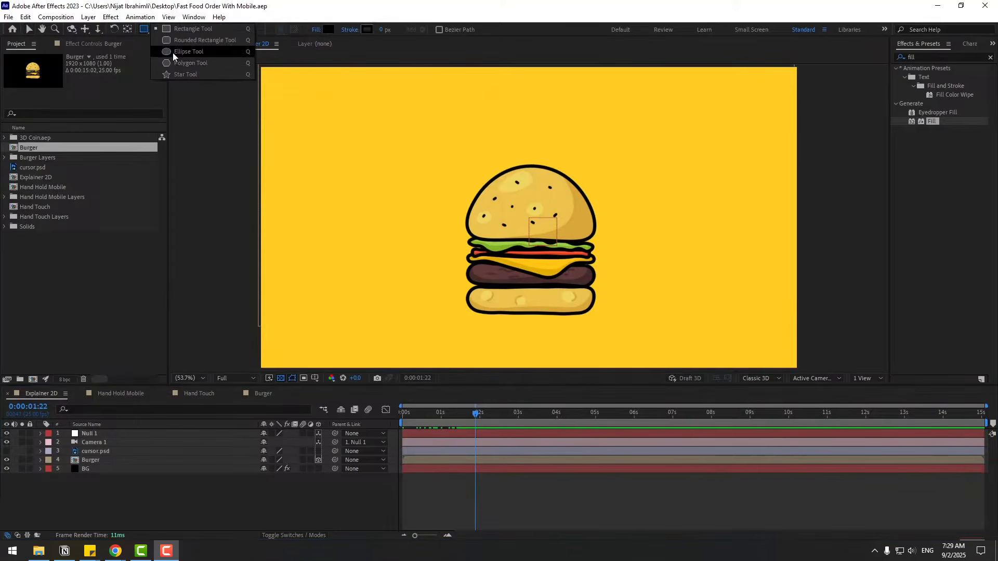
click(174, 51)
drag(360, 284, 513, 307)
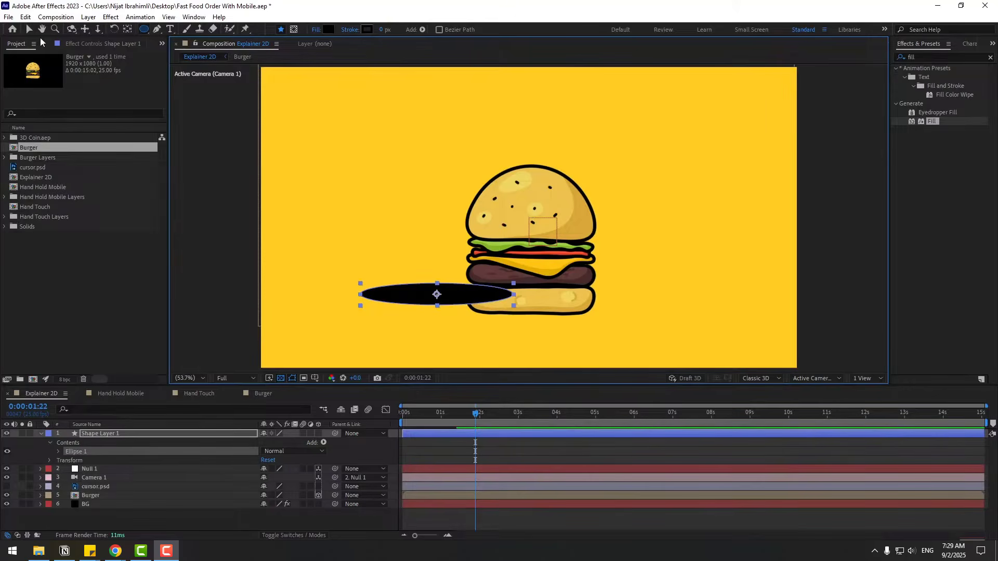
click(29, 30)
Rename the ellipse layer shadow and place it directly below the Burger layer in the stack
click(40, 434)
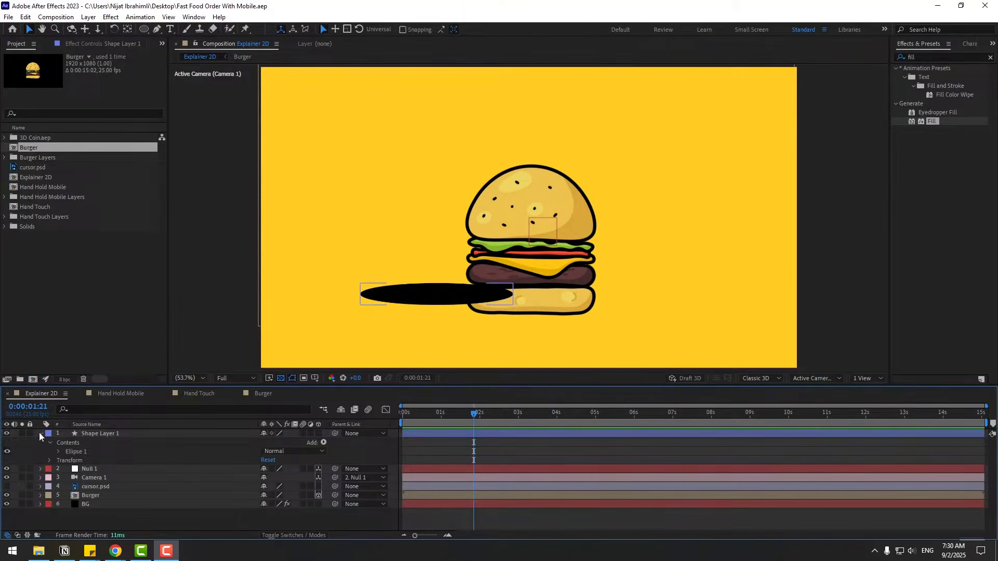
key(Return)
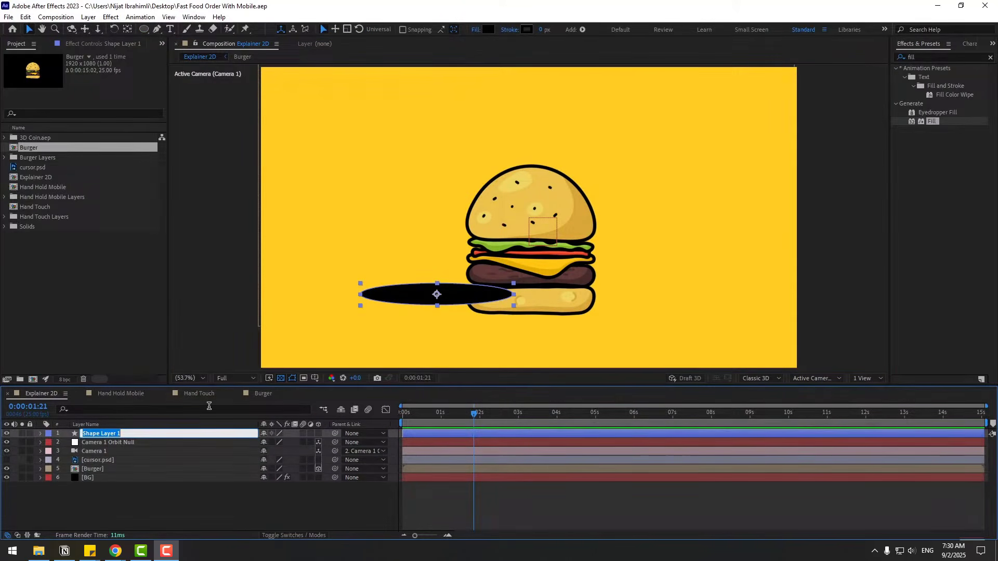
text(s)
key(Return)
drag(97, 434, 114, 470)
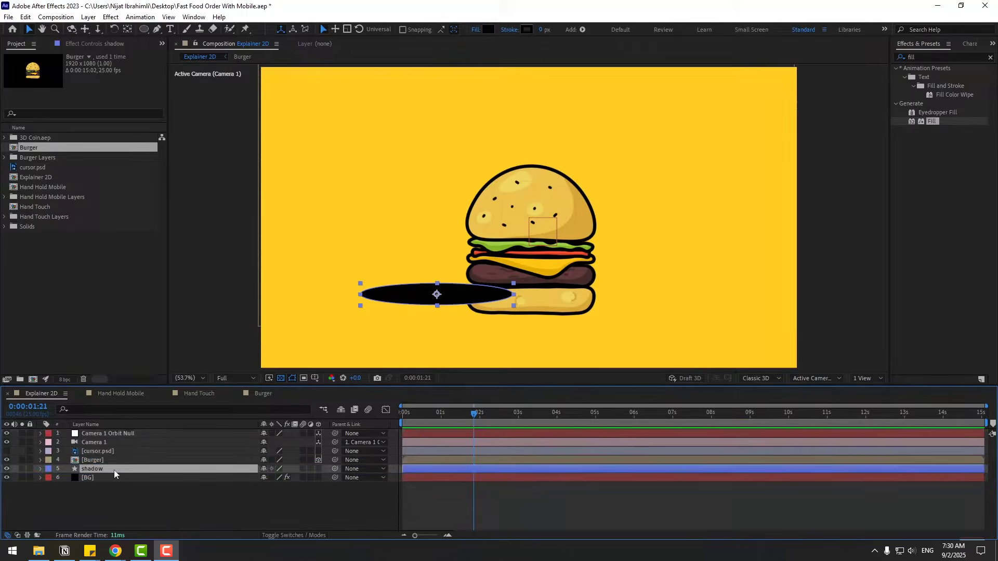
Center the shadow under the bottom bun, scaled to 115% with opacity reduced to about 73%
drag(416, 293, 512, 308)
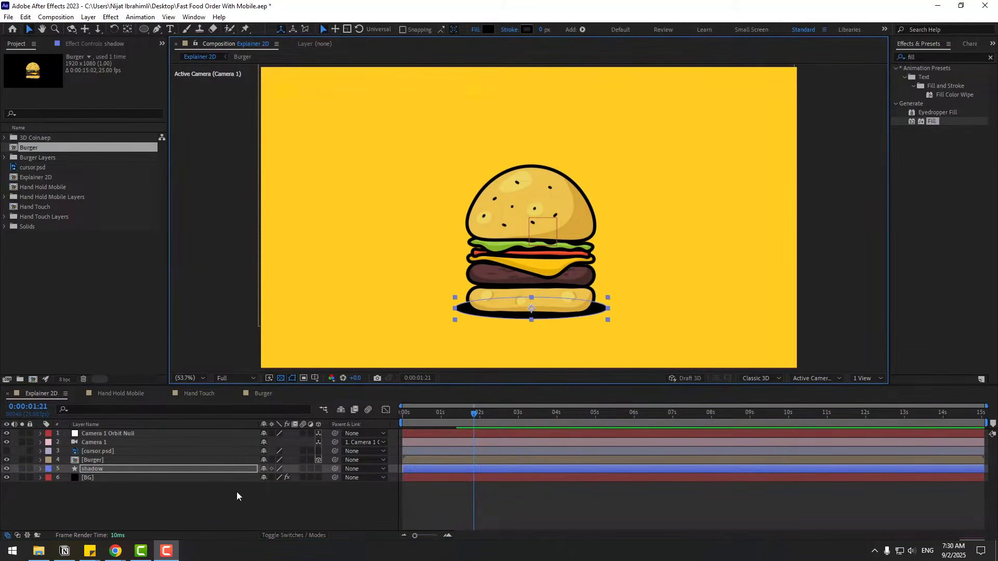
key(s)
drag(273, 478, 254, 479)
key(t)
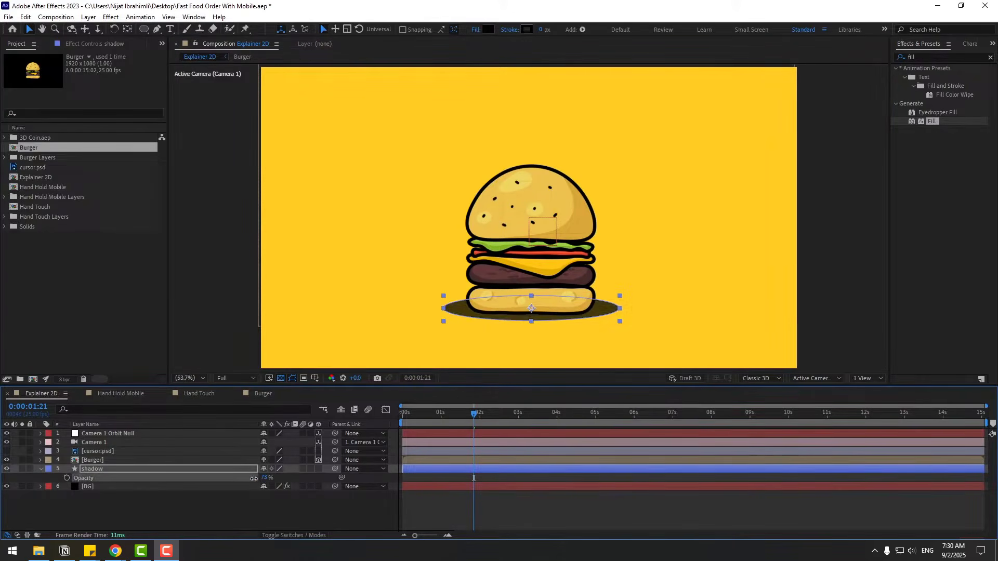
click(203, 501)
Keyframe the shadow's Scale at 115% around 0:00:00:21 and at 0% at 0:00:00:03
key(s)
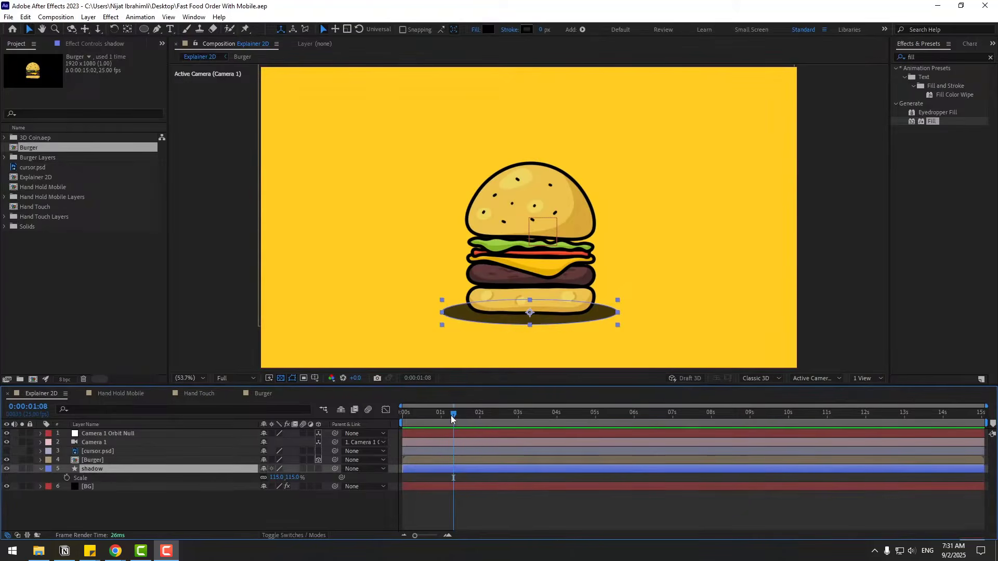
drag(454, 415, 407, 417)
click(67, 478)
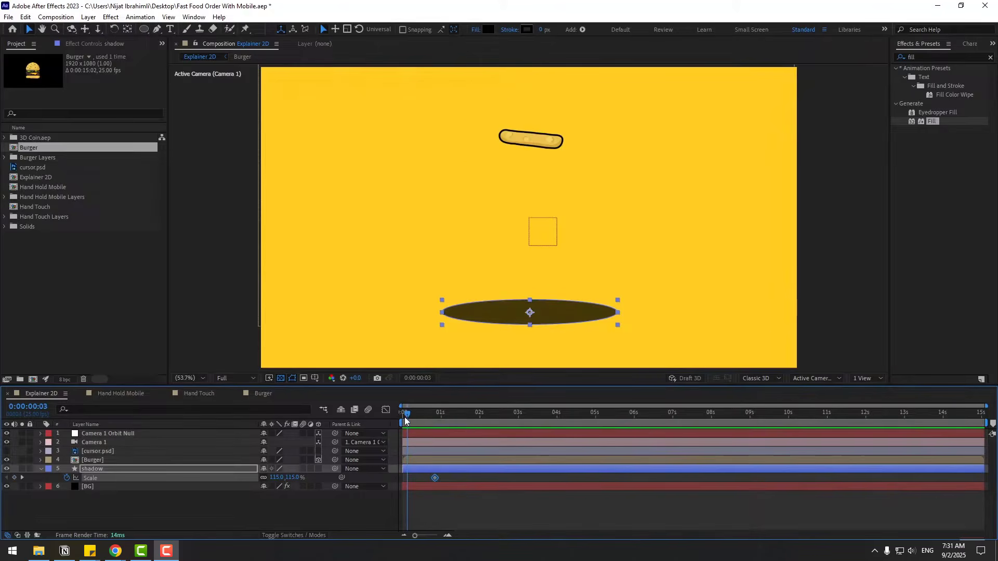
click(277, 477)
text(0)
key(Return)
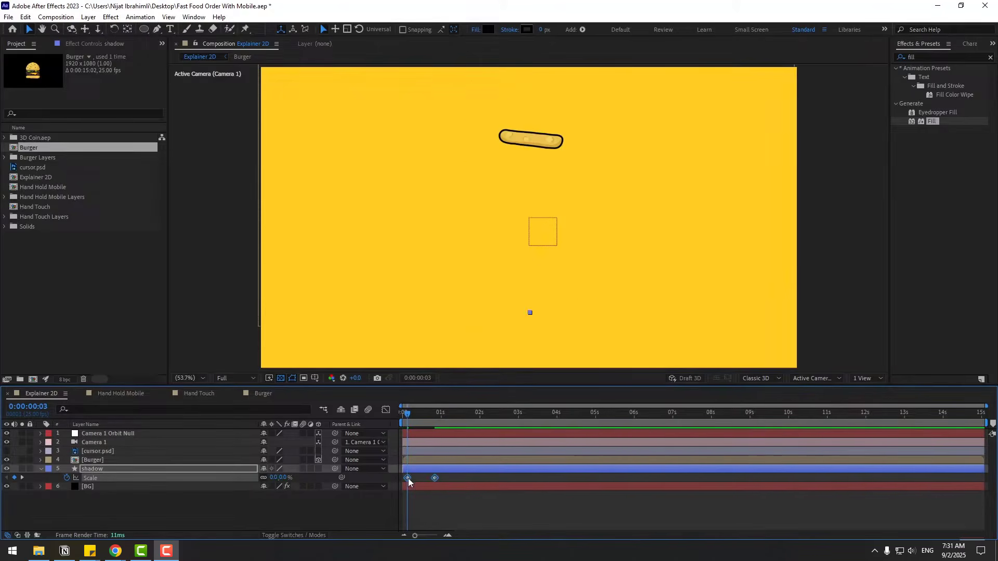
Apply Easy Ease to the shadow's Scale keyframes and preview the burger drop with its shadow
right_click(407, 478)
click(561, 403)
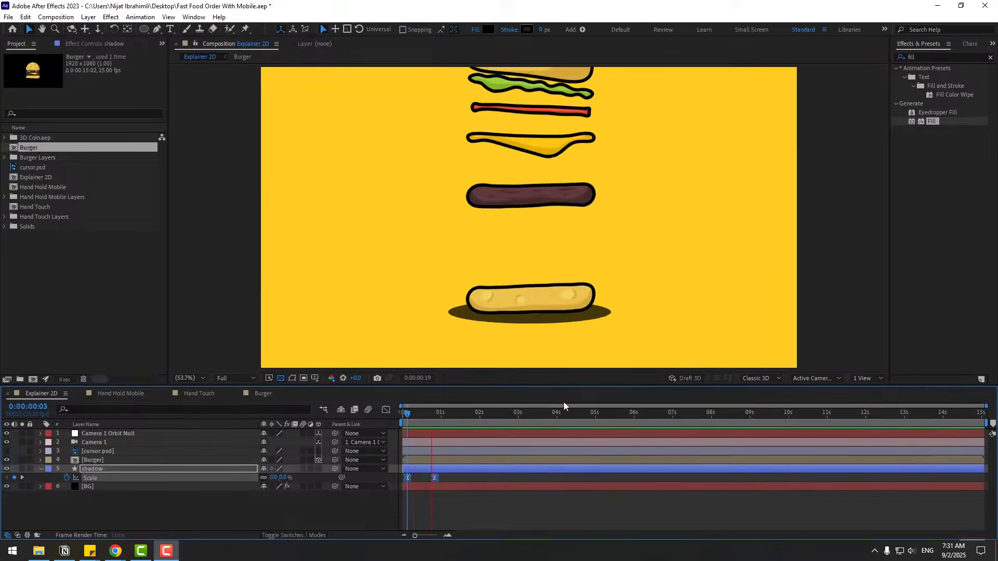
scroll(619, 221, down, 1)
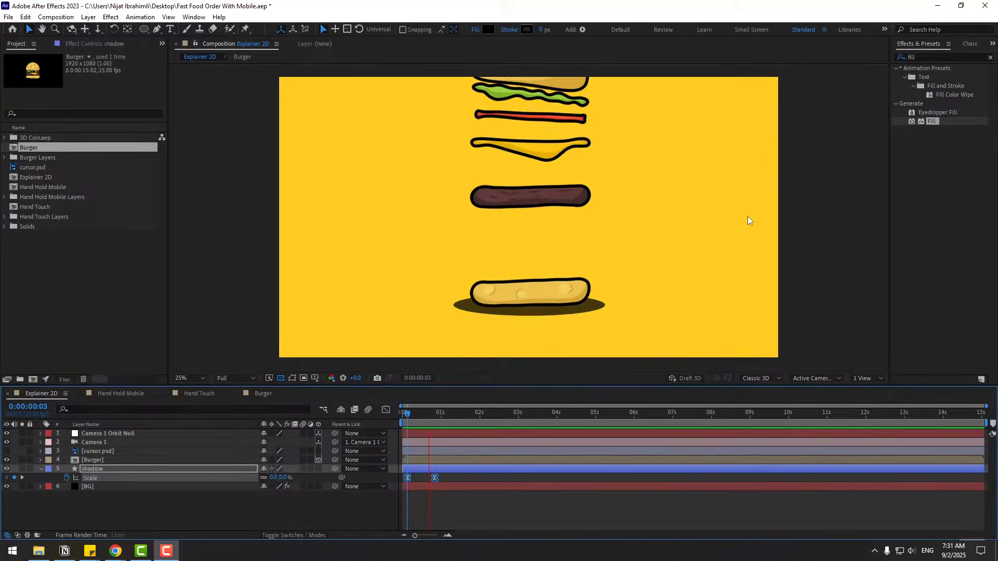
key(comma)
key(comma)
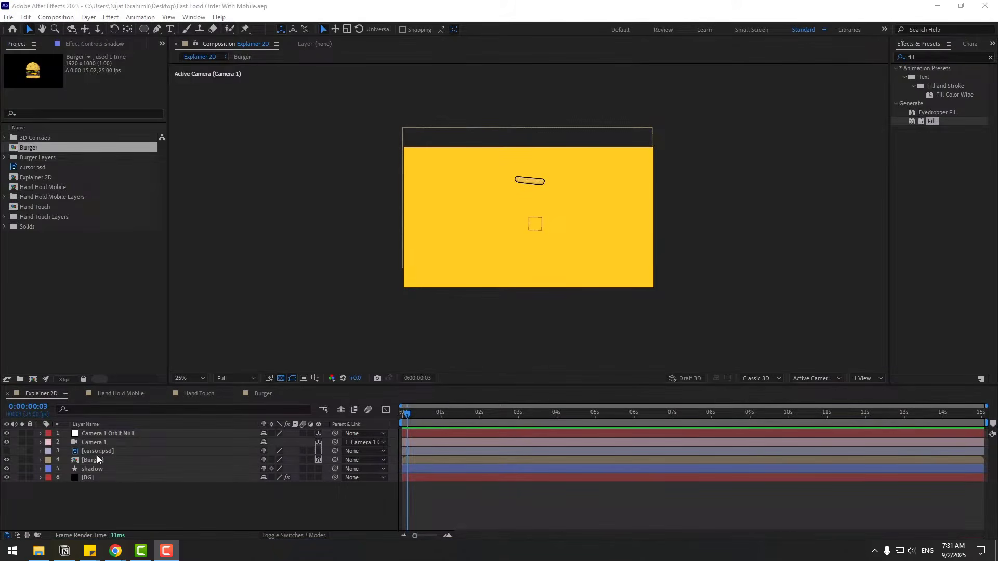
Show the cursor.psd layer, rotate it 22° and place it just right of the finished burger at 0:00:03:03
click(83, 454)
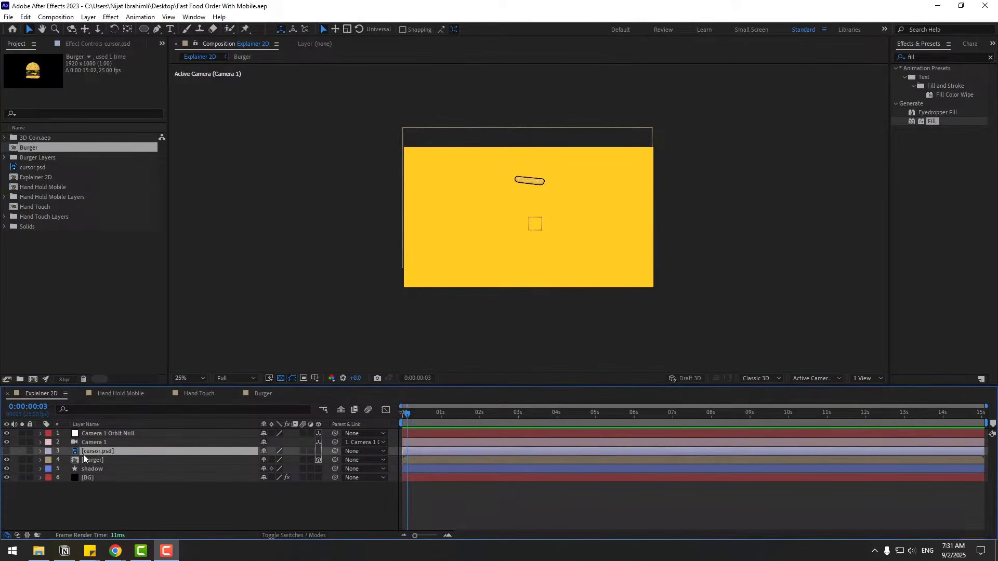
click(7, 451)
drag(618, 265, 587, 250)
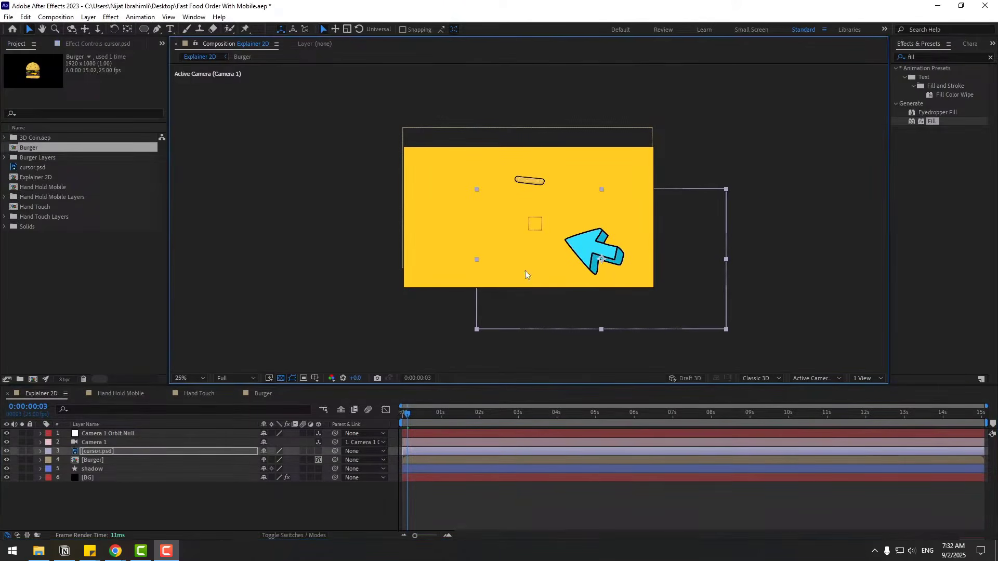
key(r)
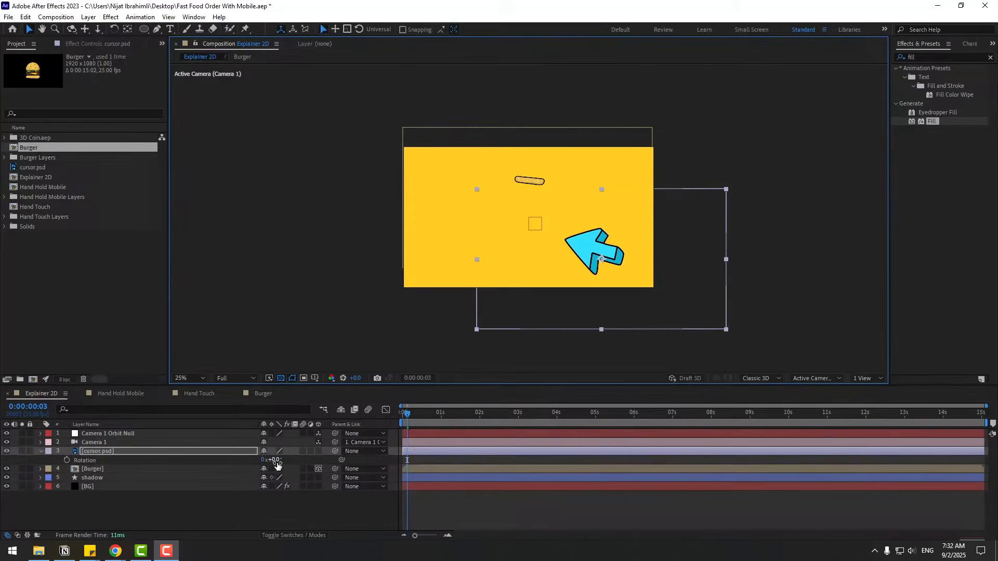
drag(277, 463, 288, 463)
drag(599, 250, 602, 230)
drag(423, 419, 523, 412)
drag(594, 252, 591, 252)
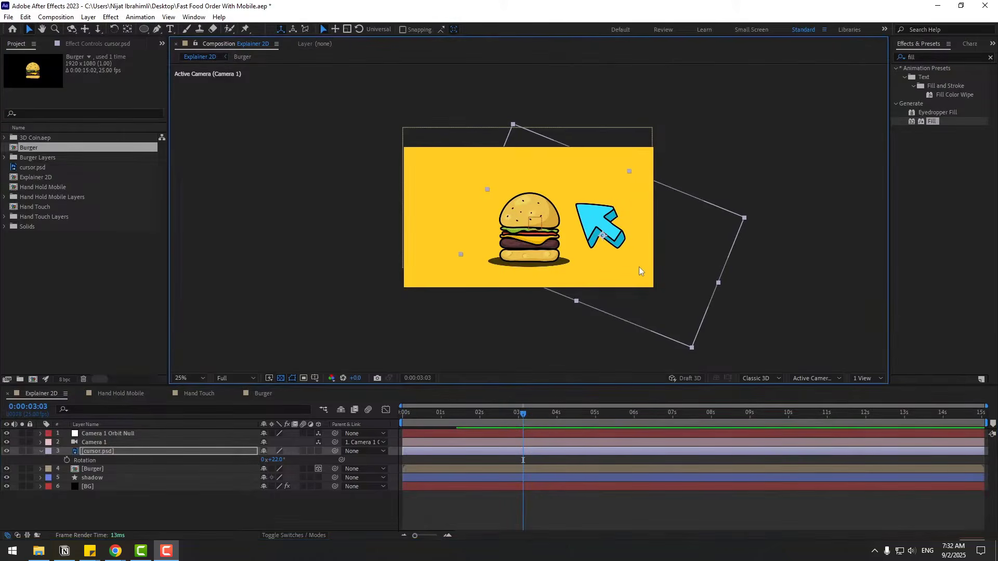
Set the cursor layer's Scale to 95% and collapse its properties
key(period)
key(s)
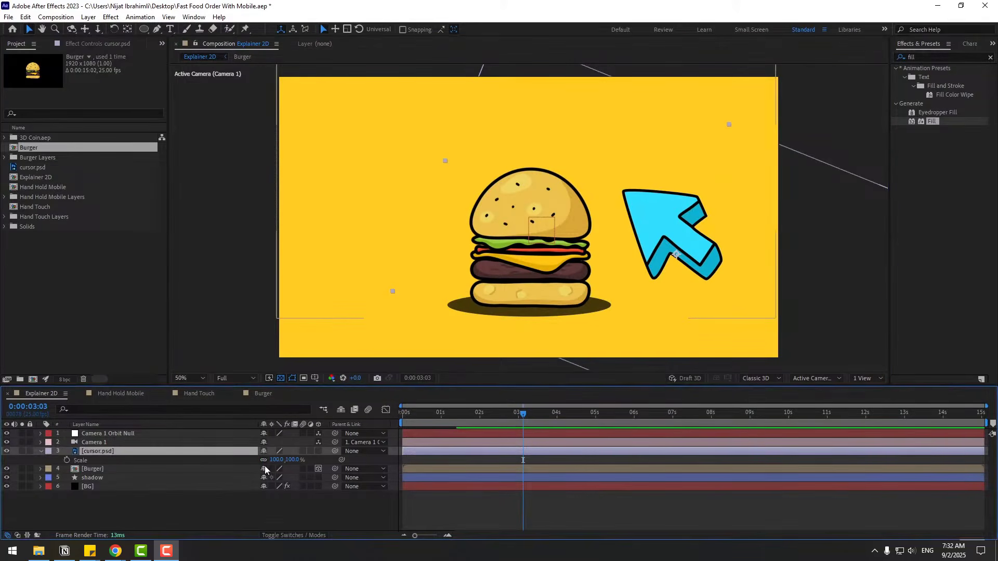
click(279, 460)
text(95)
key(Return)
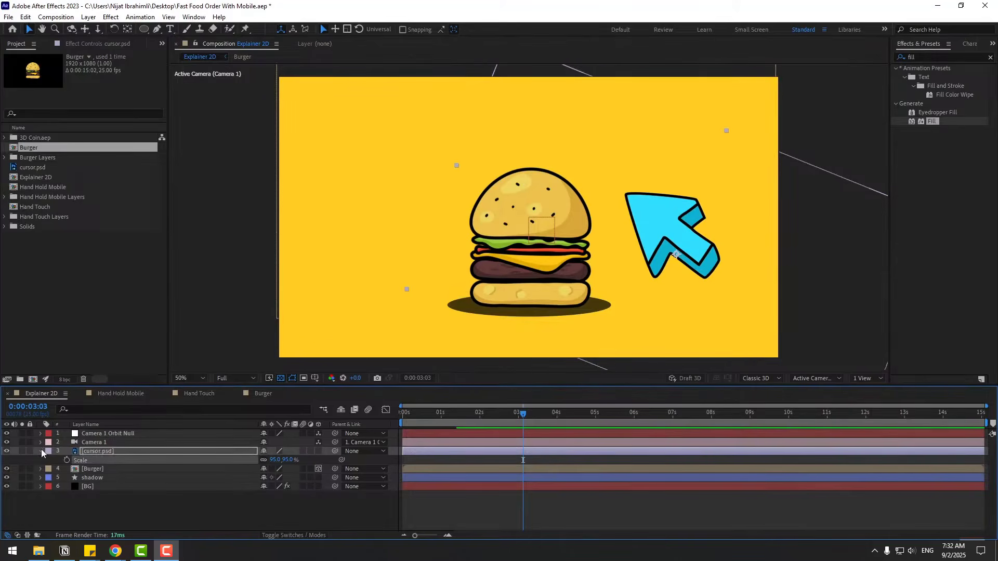
click(41, 451)
click(121, 500)
key(comma)
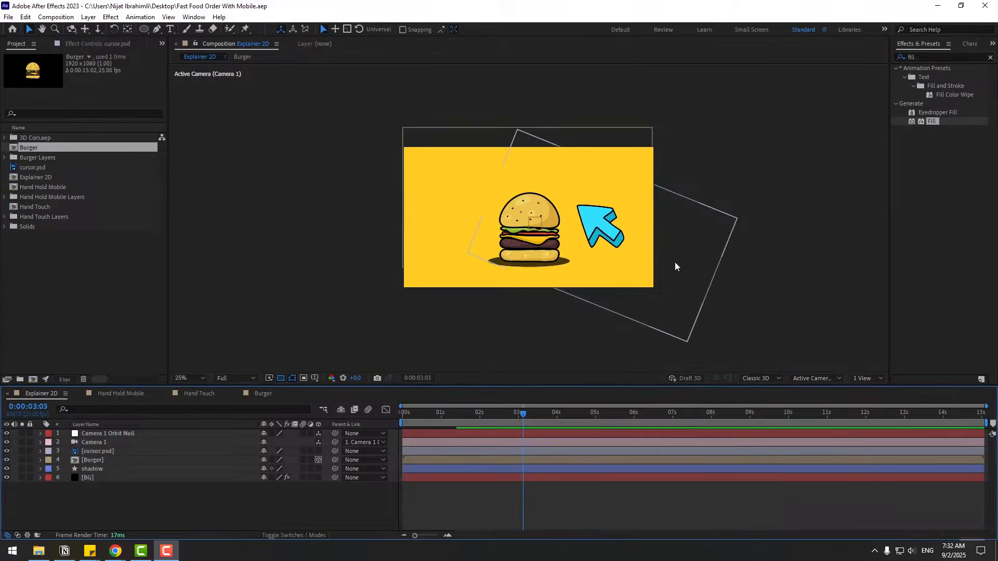
Keyframe the cursor layer's Position below the frame's lower-right corner at 0:00:01:20 and over the burger's lower right at 0:00:03:00
click(112, 452)
drag(597, 233, 648, 320)
drag(442, 415, 467, 414)
key(p)
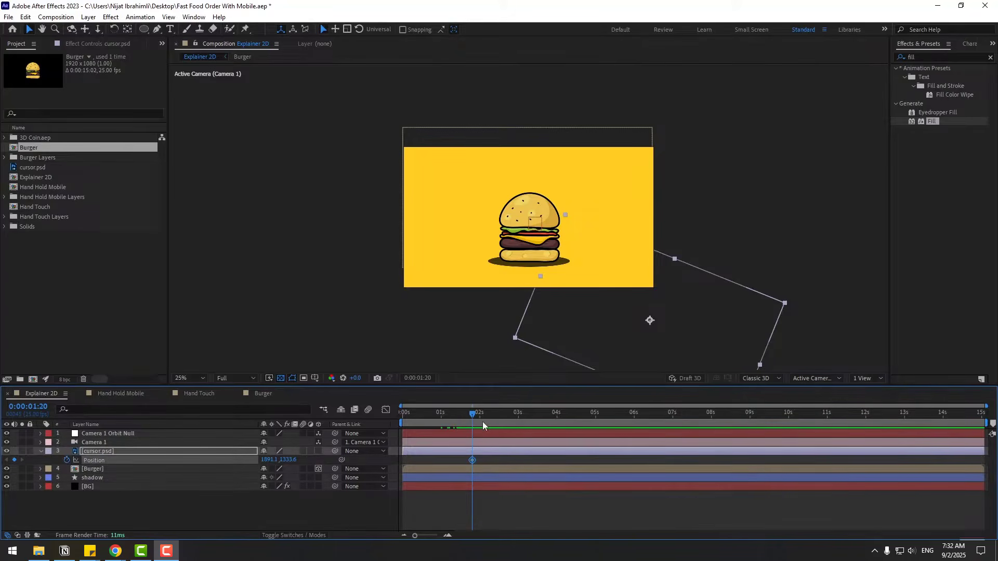
drag(492, 415, 518, 414)
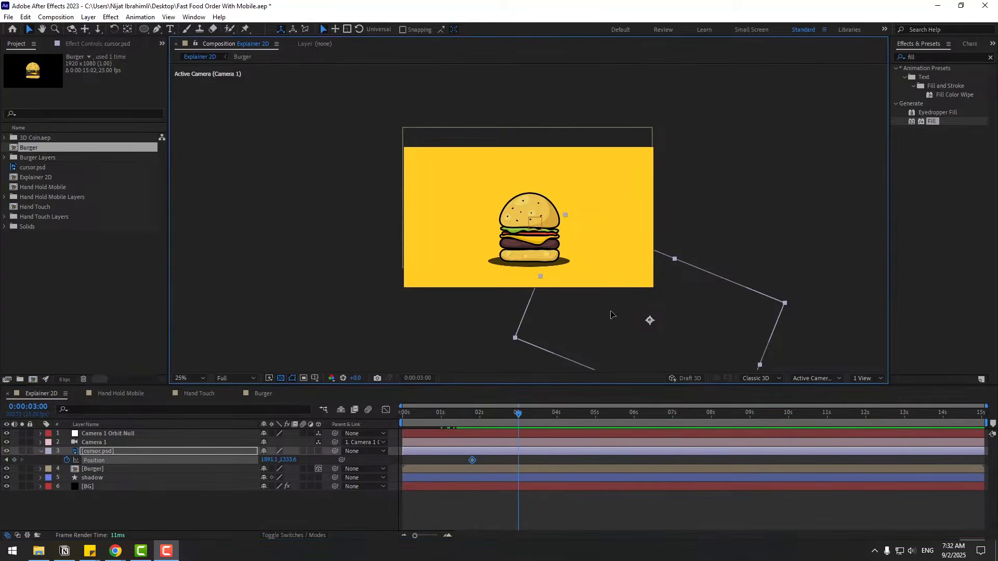
drag(627, 330, 539, 266)
scroll(529, 291, up, 2)
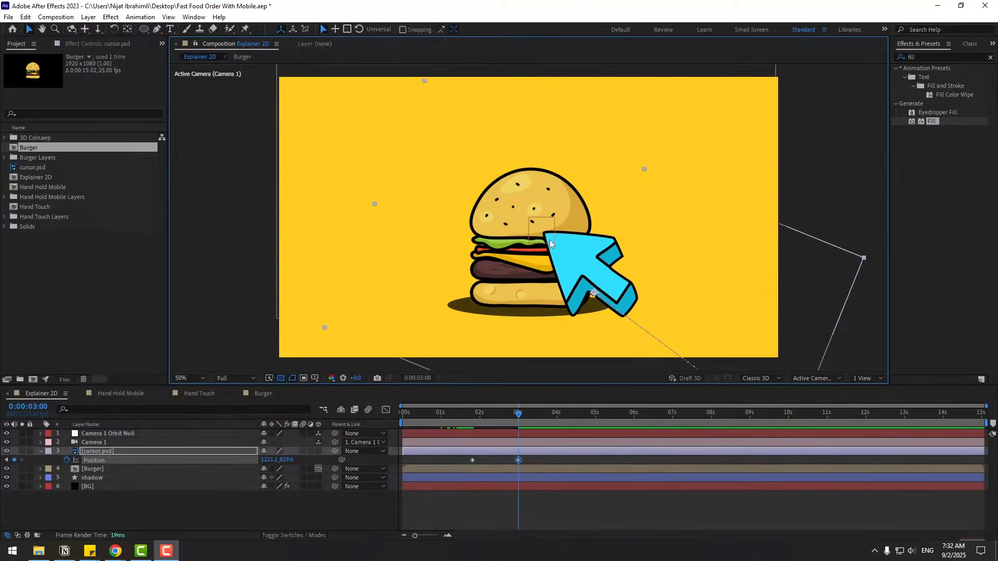
Apply Easy Ease to both of the cursor layer's Position keyframes
drag(526, 471, 469, 461)
right_click(472, 460)
mouse_move(514, 454)
click(645, 398)
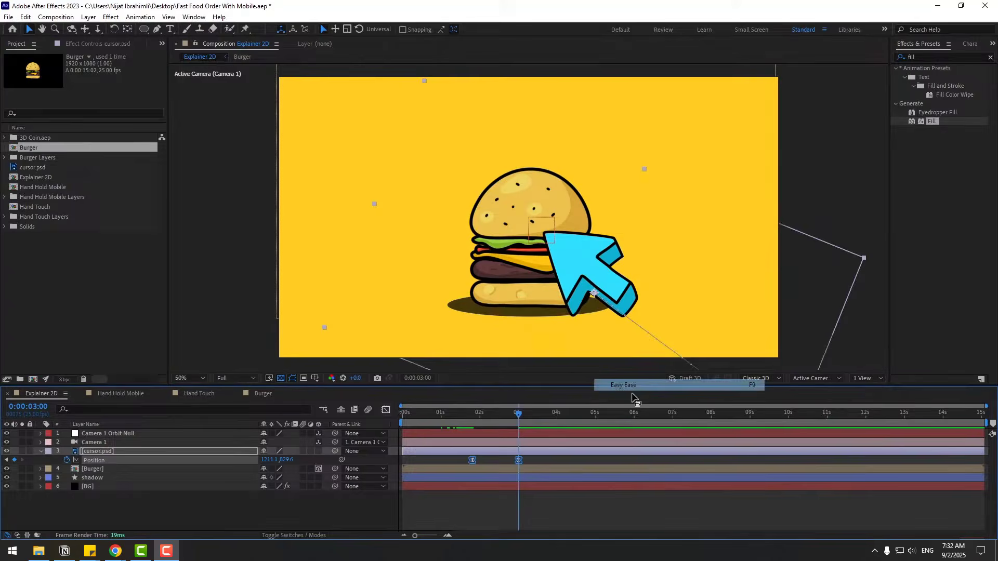
Reshape the cursor's Position speed graph so the speed peaks near the end of the move, and preview it
click(386, 410)
drag(444, 498, 489, 509)
key(space)
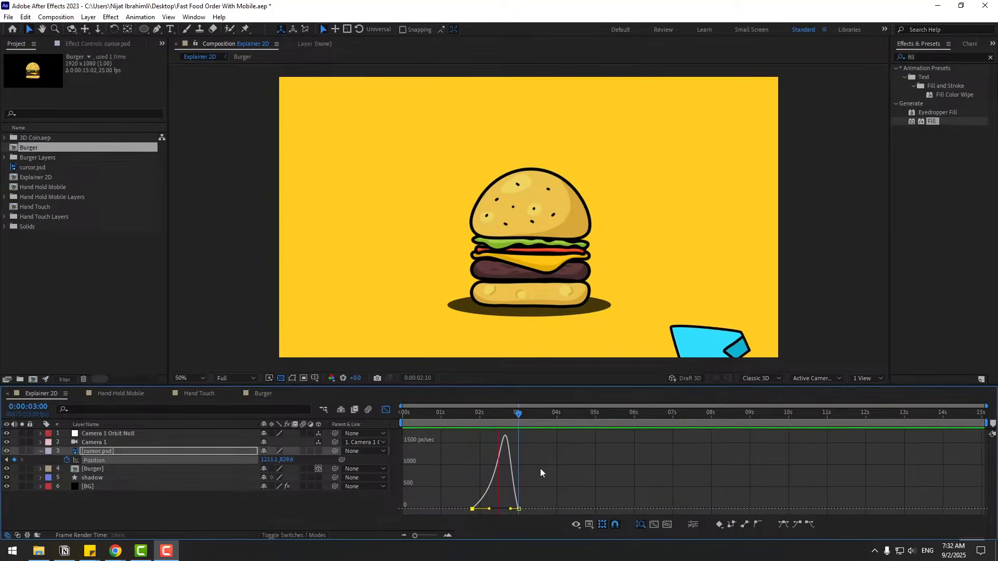
key(space)
click(385, 410)
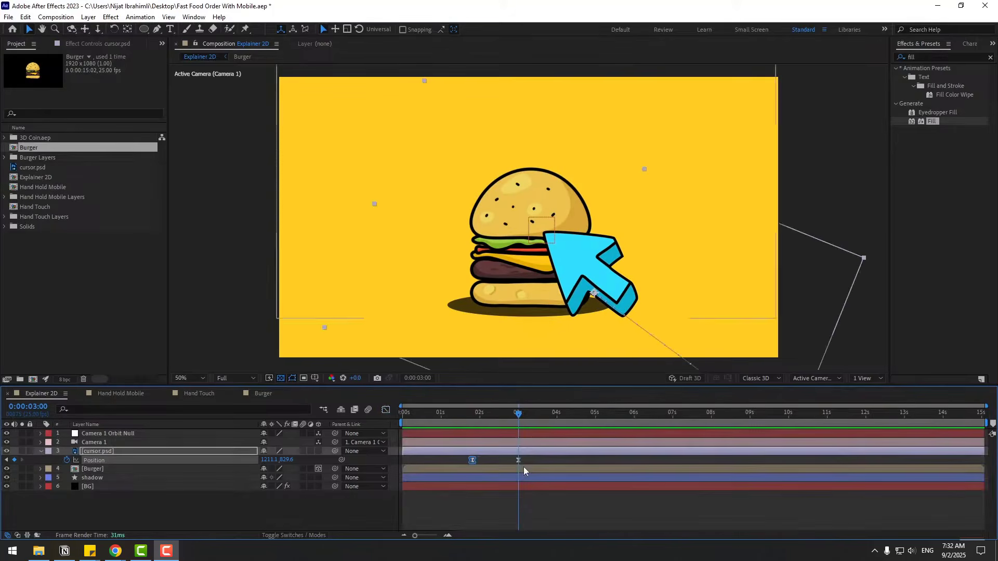
Move the cursor's second Position keyframe earlier to about 0:00:02:12 and preview with the work area starting at about 0:00:01:16
drag(518, 460, 499, 460)
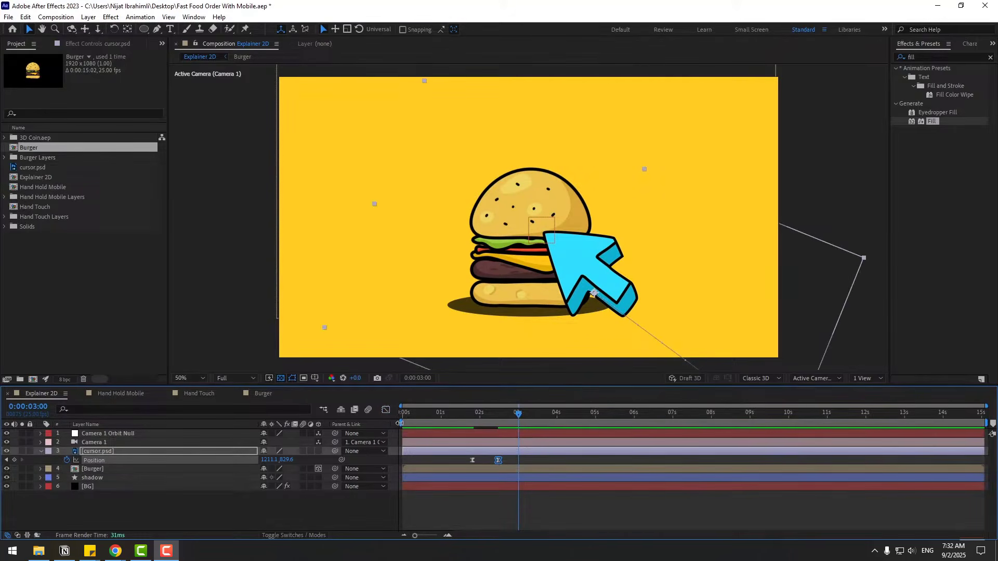
drag(404, 423, 466, 423)
key(space)
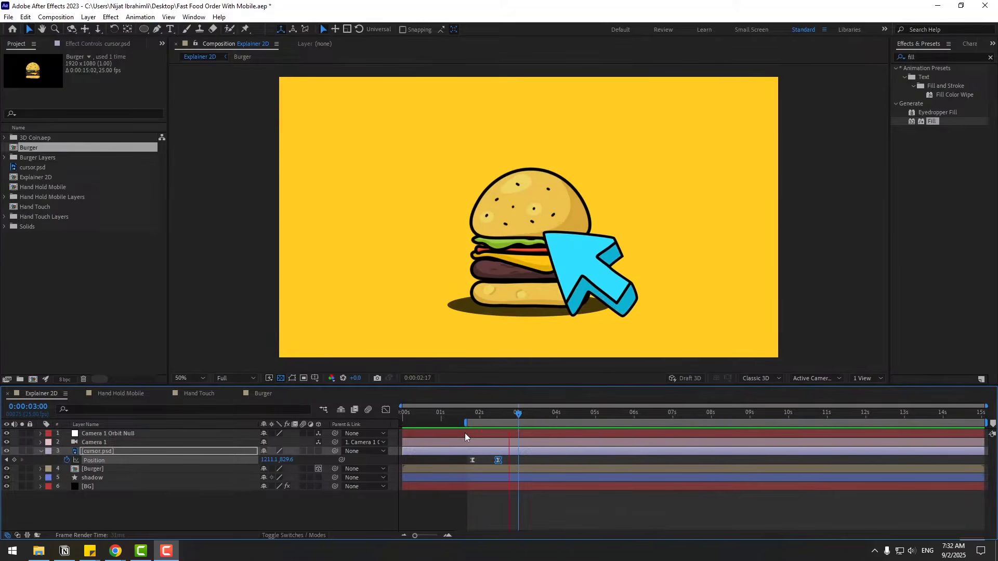
key(space)
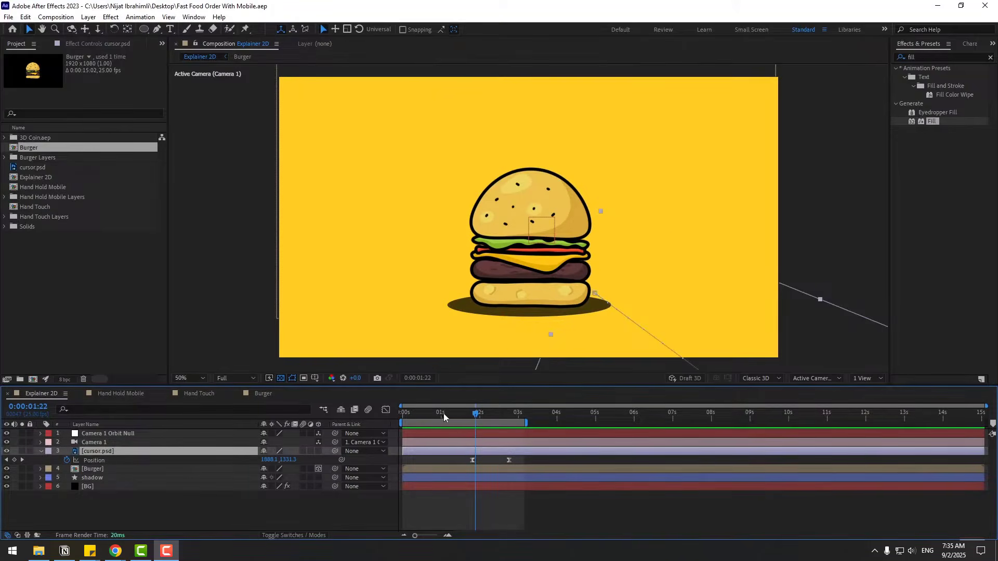
Keyframe the cursor's Position below the frame at about 1487, 1307 at 0:00:02:07, save the project and preview the move
drag(442, 415, 397, 423)
drag(475, 415, 490, 417)
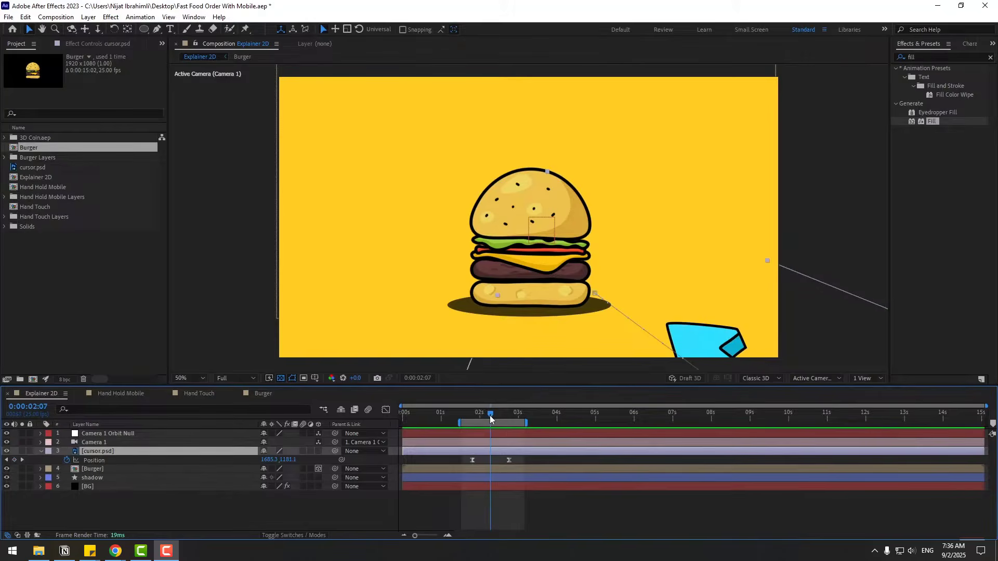
drag(704, 330, 653, 363)
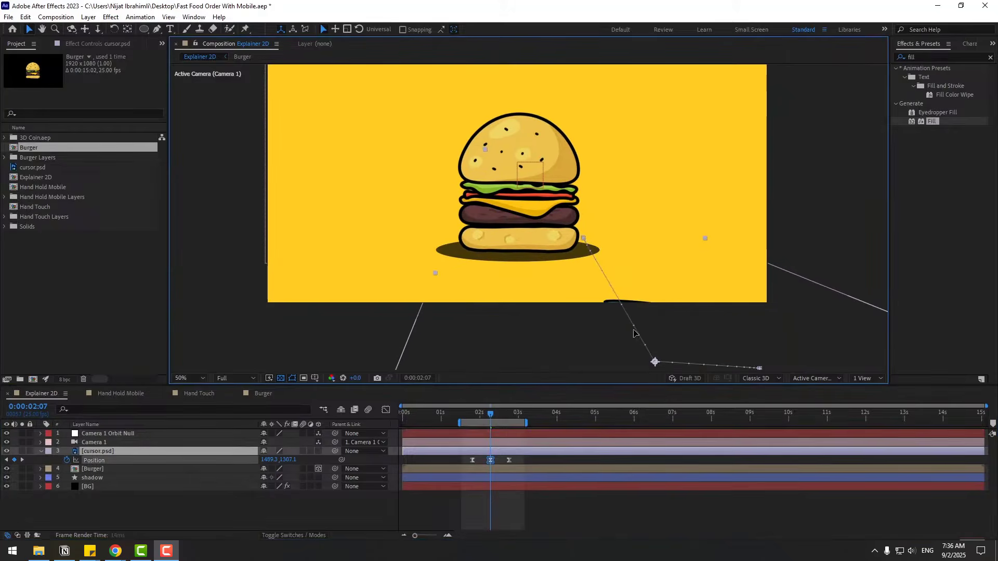
drag(542, 338, 506, 297)
key(ctrl+s)
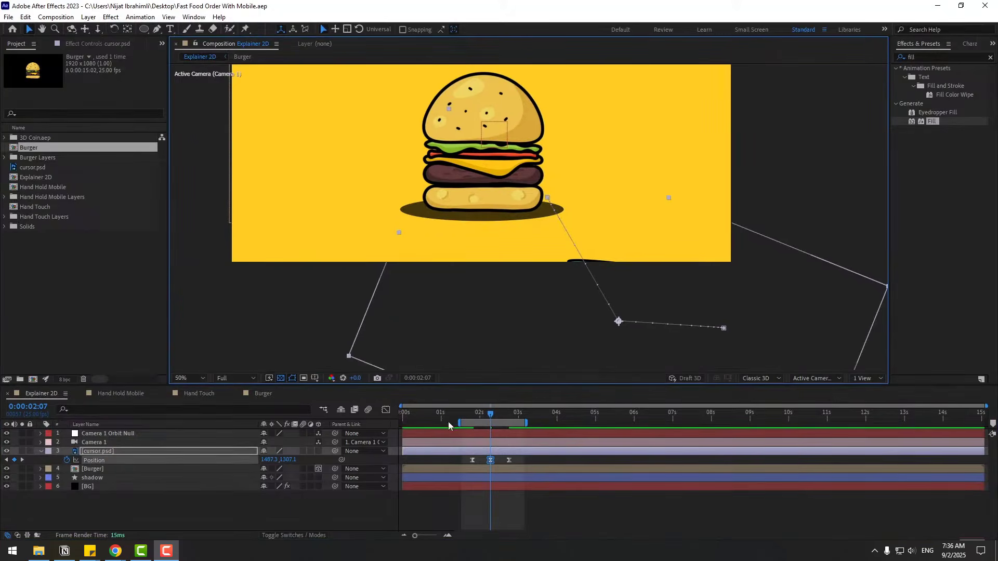
click(461, 414)
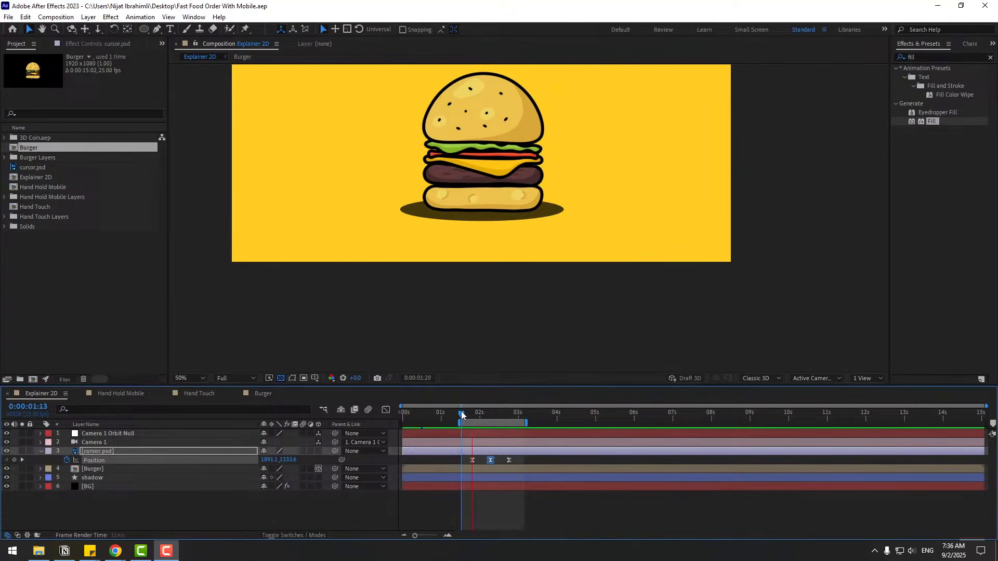
click(489, 414)
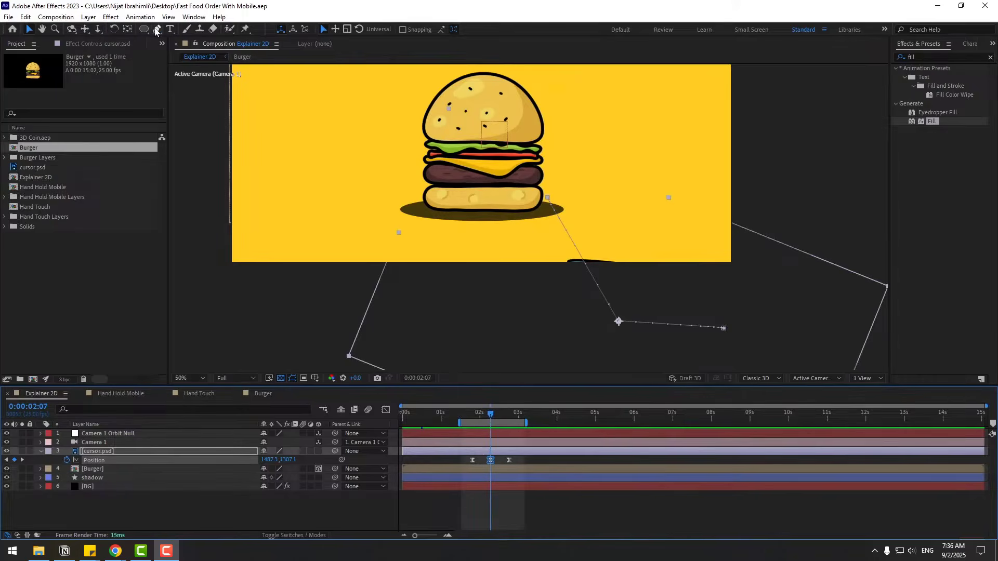
Curve the cursor's motion path smoothly at the middle keyframe with the Convert Vertex Tool and preview the motion
click(155, 31)
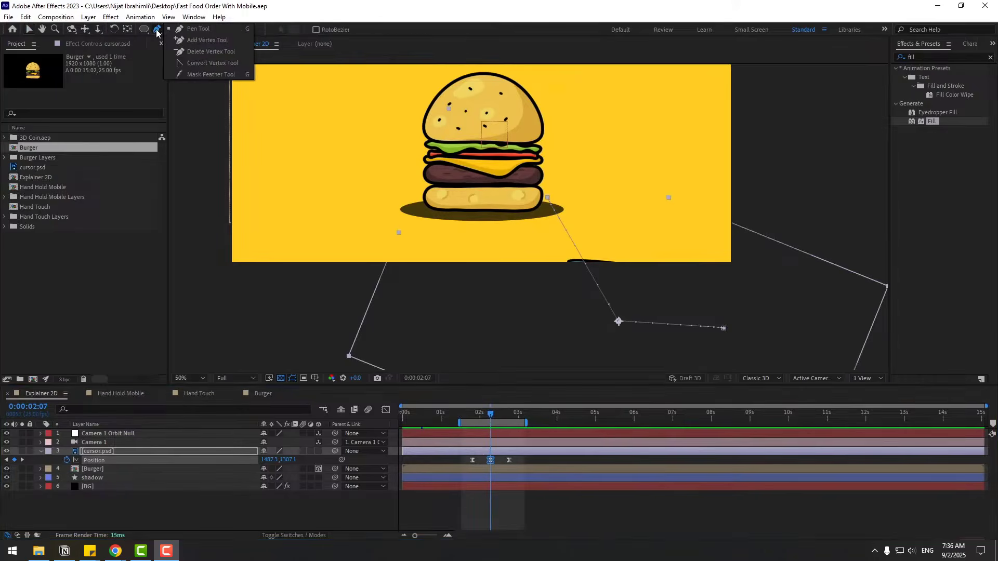
click(214, 66)
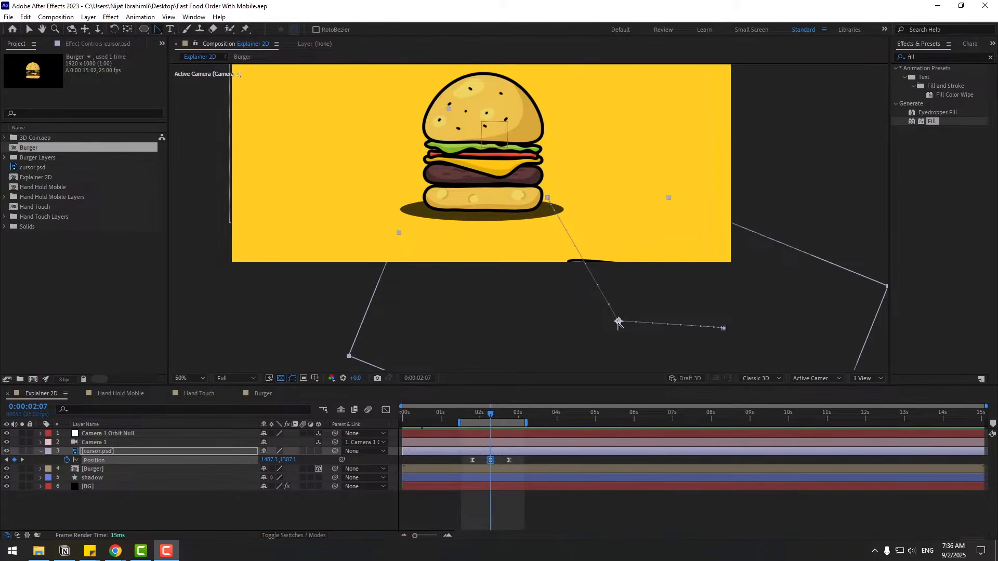
drag(618, 322, 619, 334)
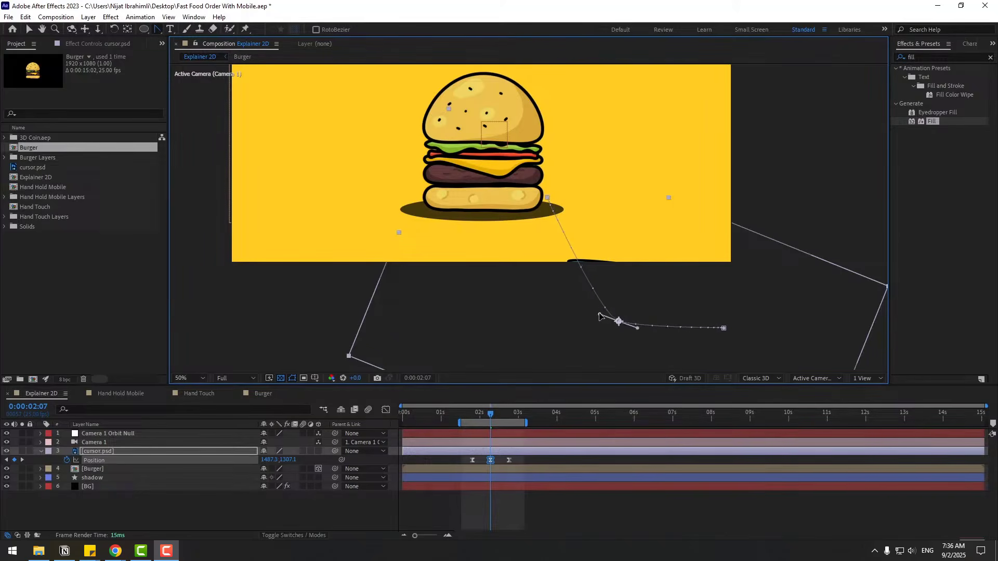
drag(595, 308, 575, 297)
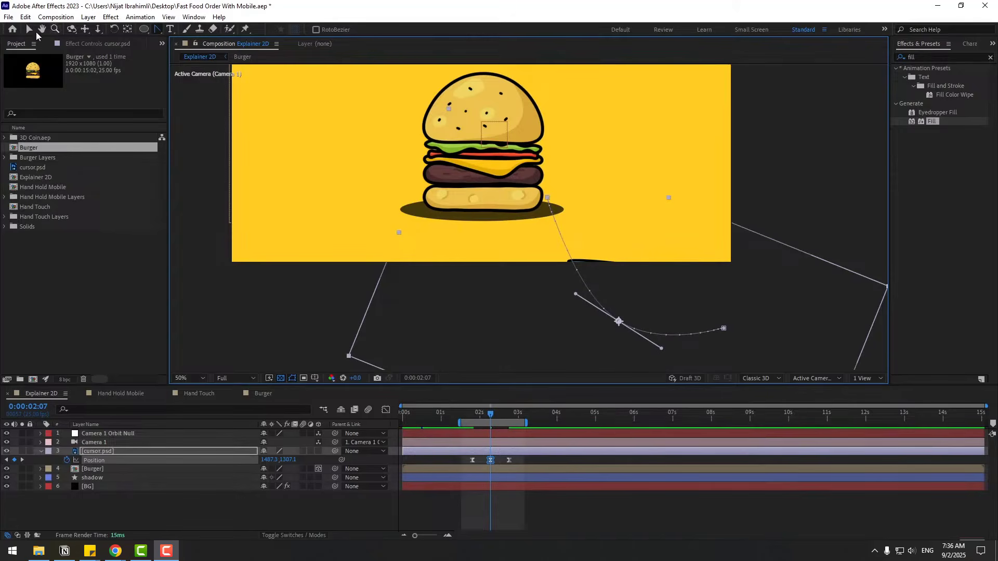
click(28, 30)
click(560, 503)
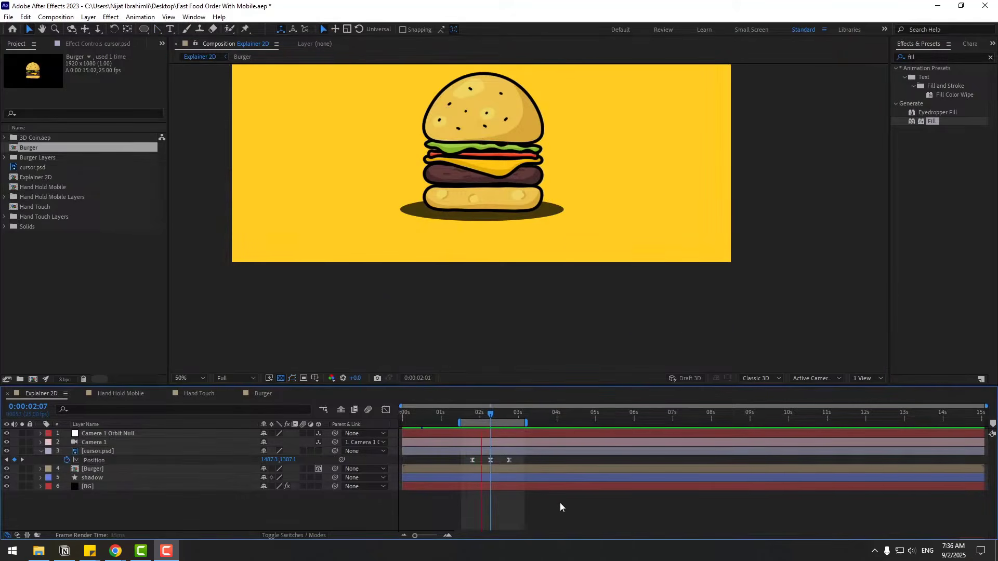
key(space)
Keyframe the cursor layer's Rotation at -36° at 0:00:01:20
click(473, 415)
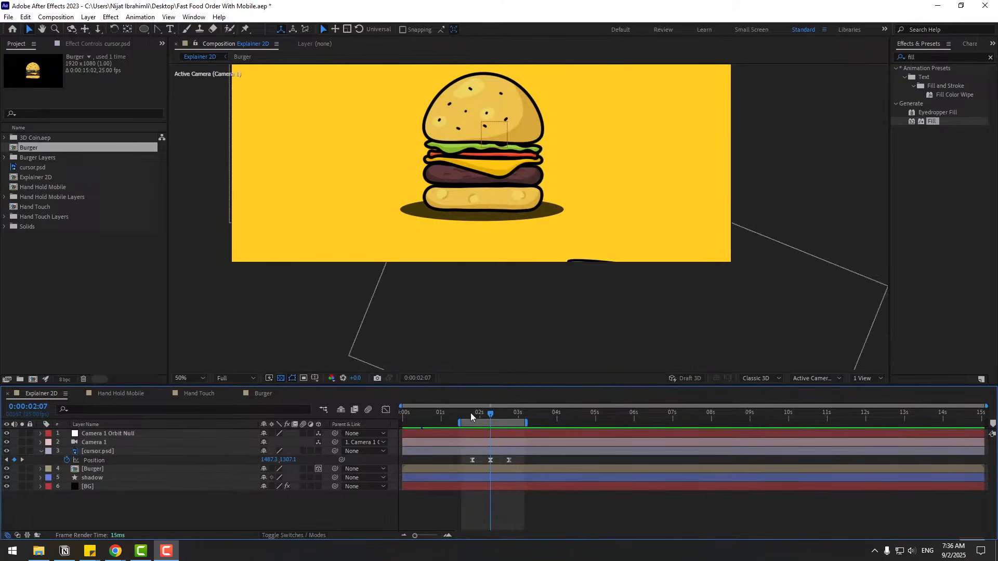
click(98, 452)
key(shift+r)
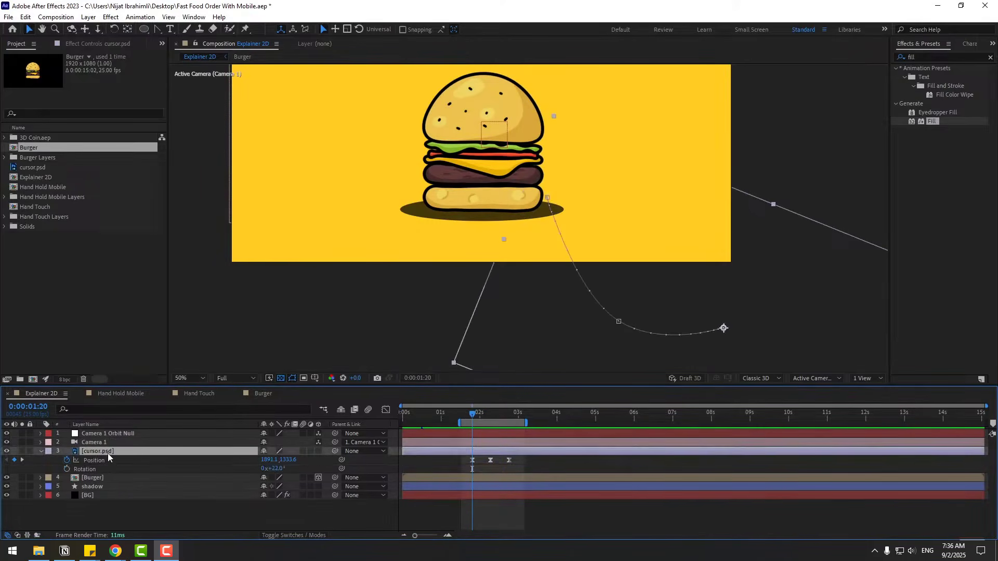
click(66, 471)
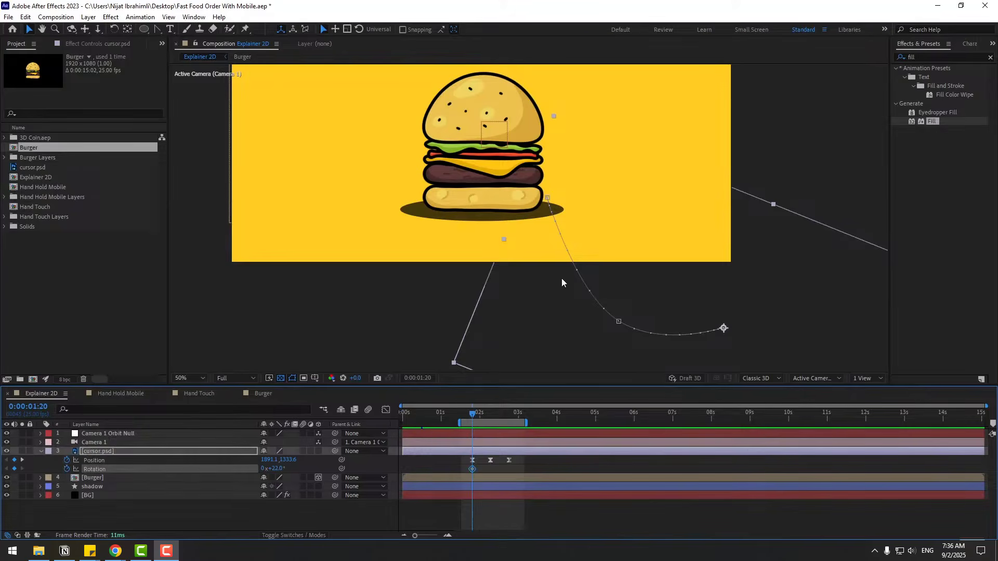
drag(561, 281, 538, 274)
drag(283, 467, 255, 476)
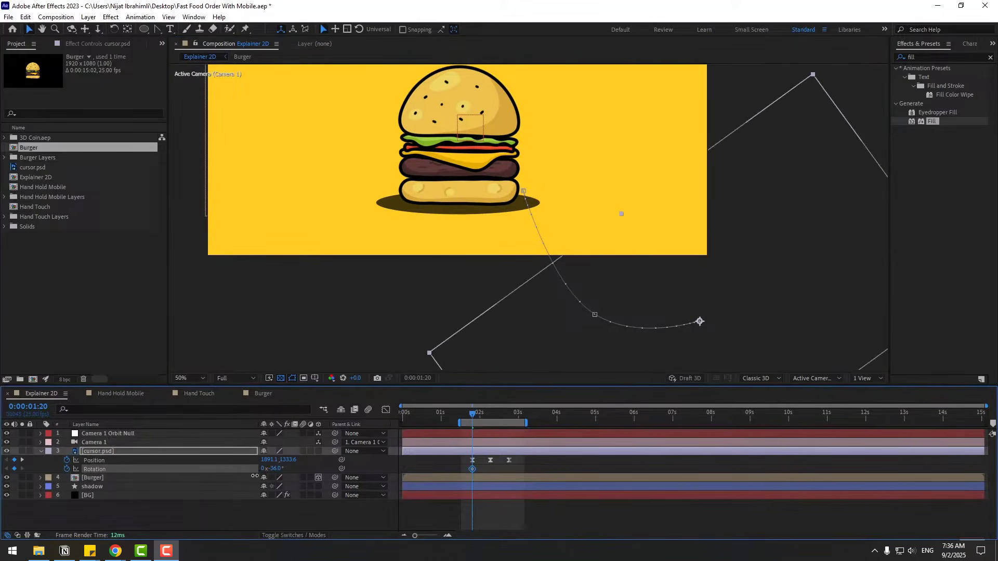
Keyframe the cursor's Rotation at 35° at 0:00:02:19 and shift its end Position down-left to about 1165, 905
drag(478, 419, 509, 419)
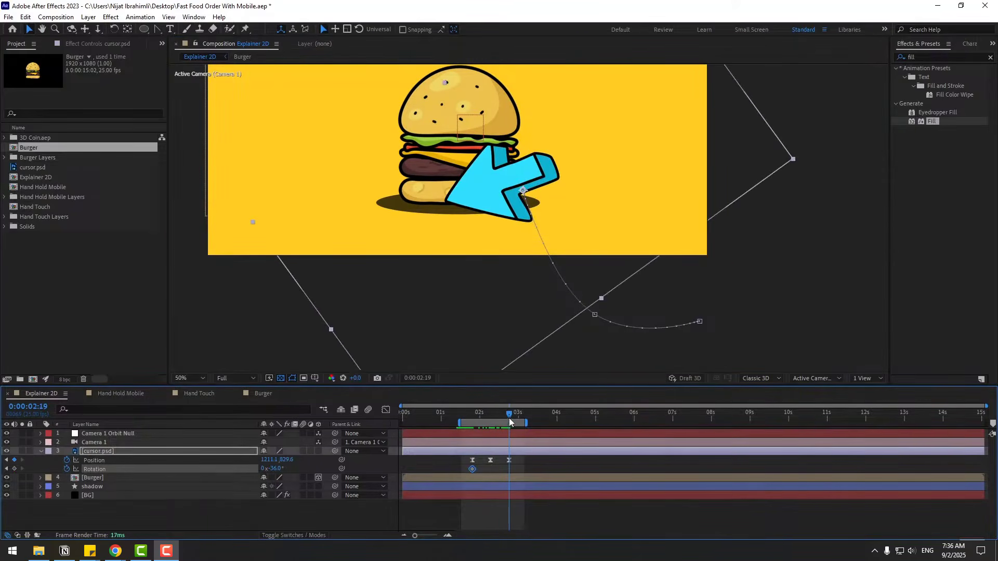
drag(279, 468, 510, 473)
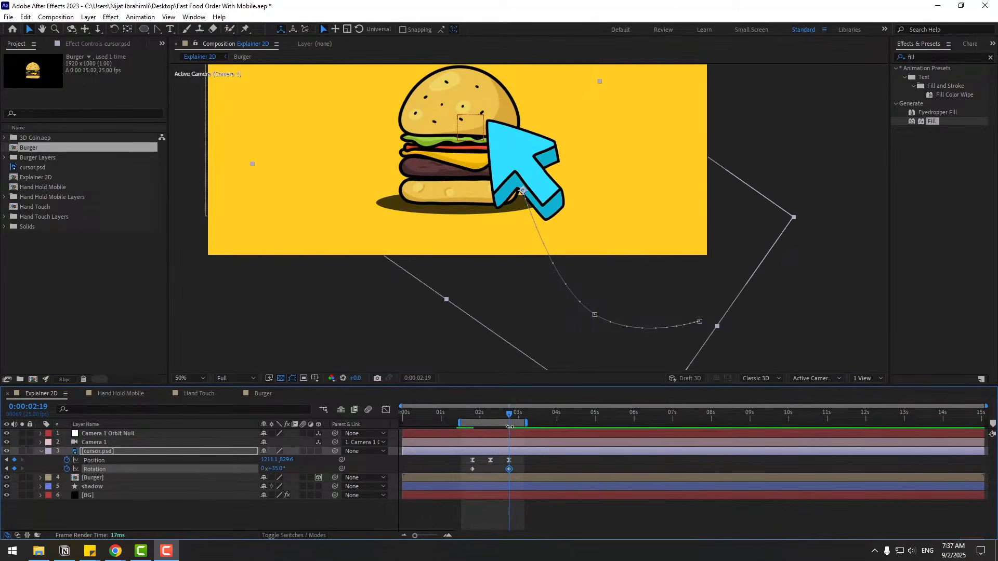
drag(515, 174, 504, 194)
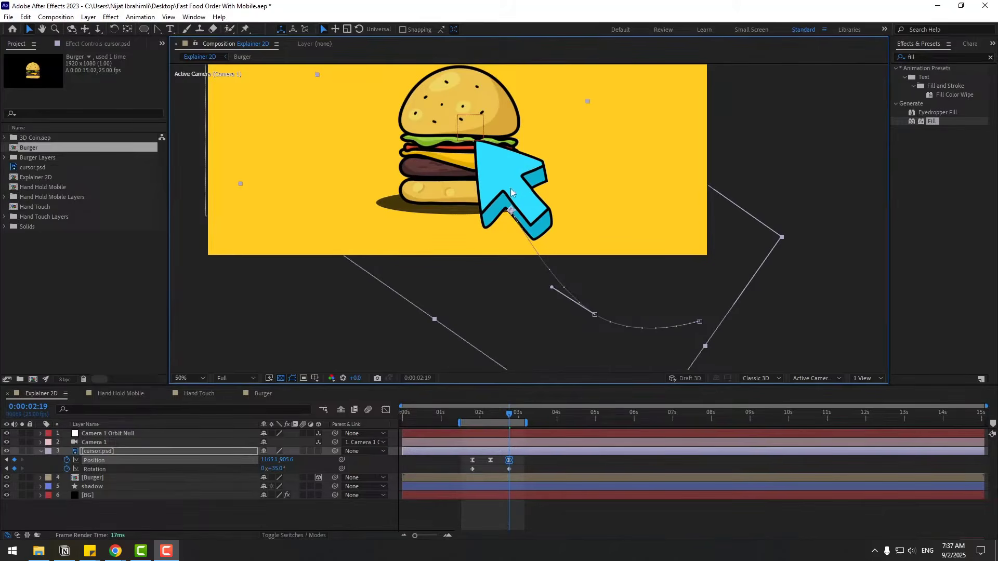
Apply Easy Ease to the cursor's Rotation keyframes, preview the motion and fit the composition view up to 100%
drag(514, 465, 461, 473)
right_click(471, 469)
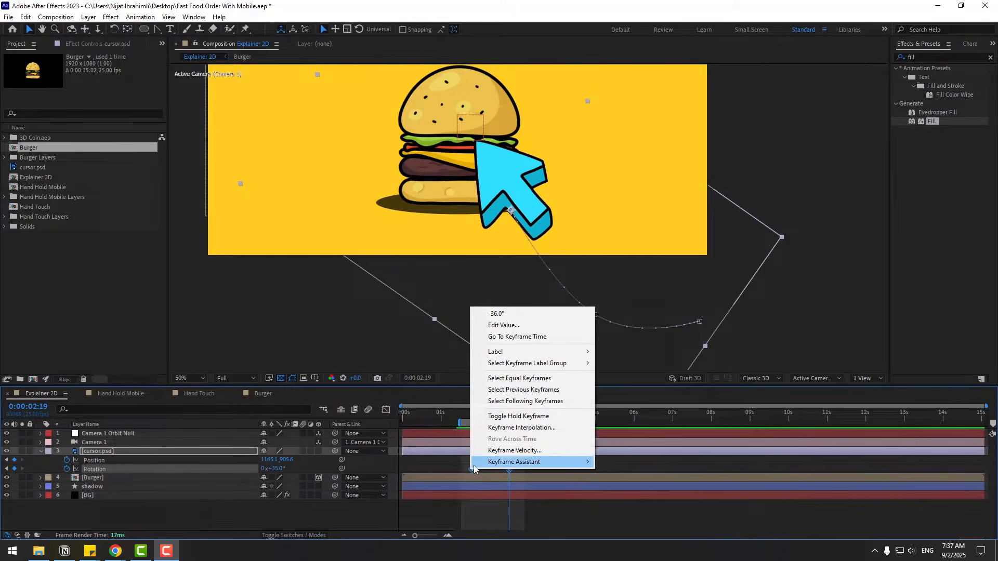
mouse_move(475, 464)
click(632, 405)
key(space)
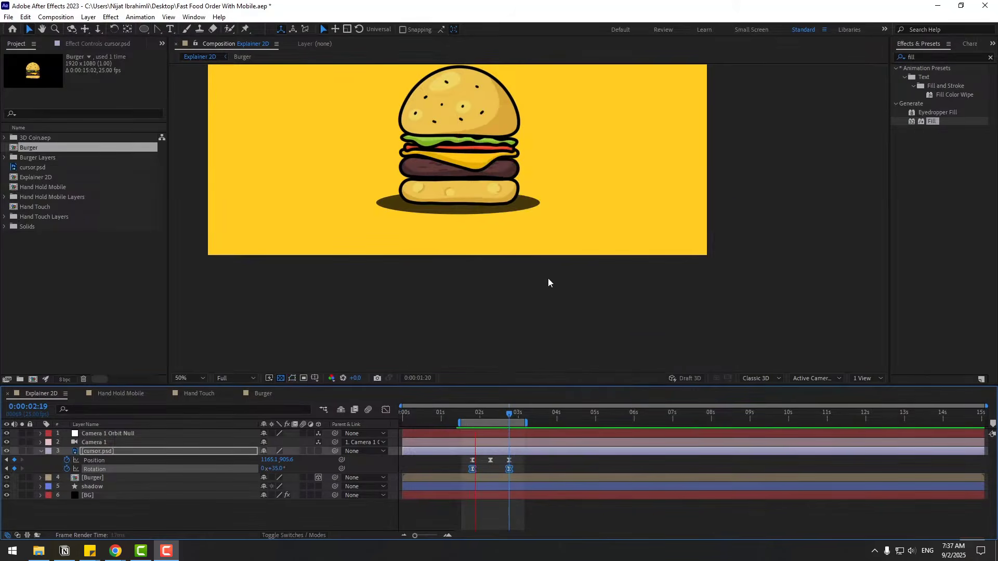
key(space)
click(190, 378)
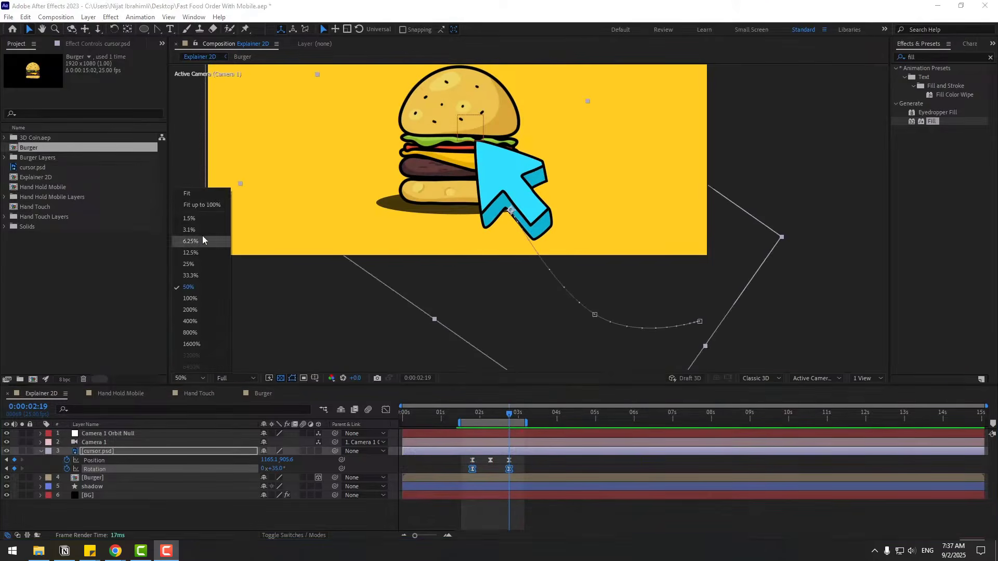
click(207, 205)
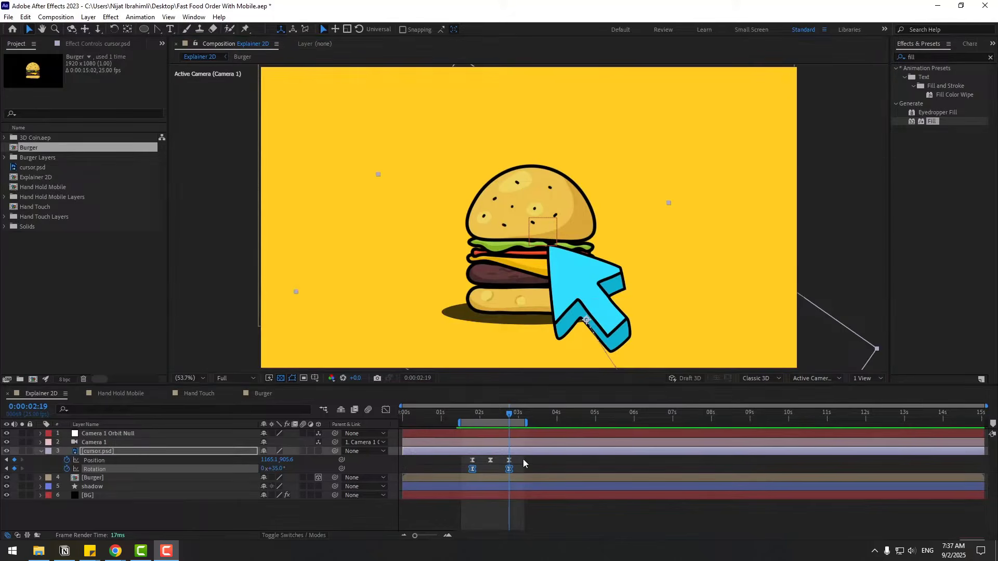
Move all the cursor's keyframes to its layer start, widen the work area, and slide the layer to begin at about 0:00:00:16
drag(523, 460, 402, 474)
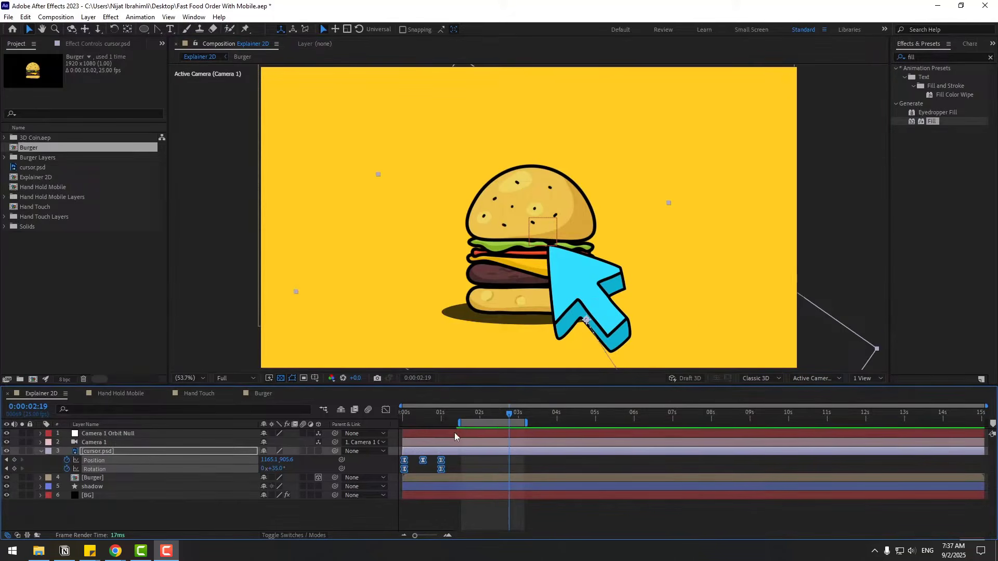
drag(471, 424, 552, 418)
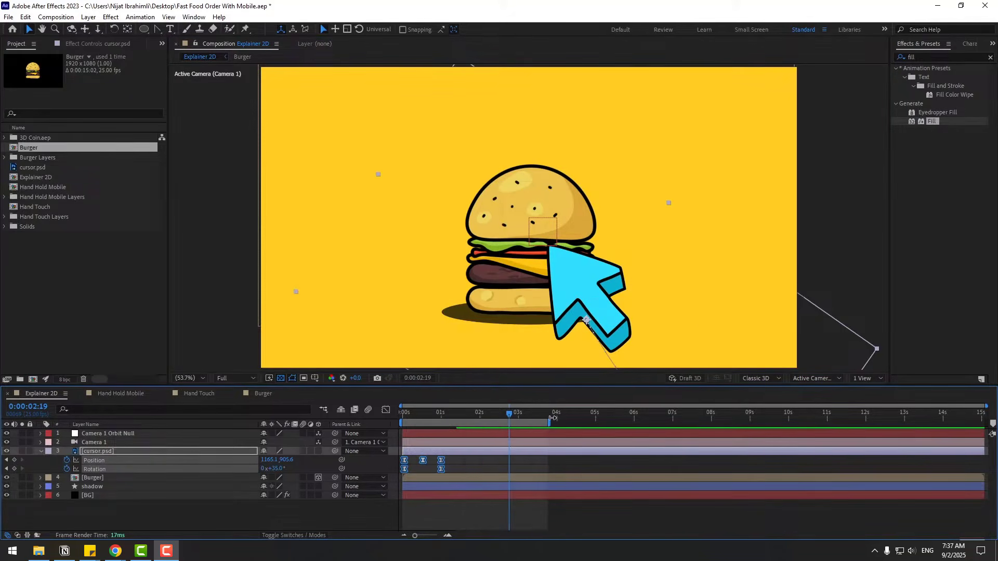
drag(423, 454, 481, 454)
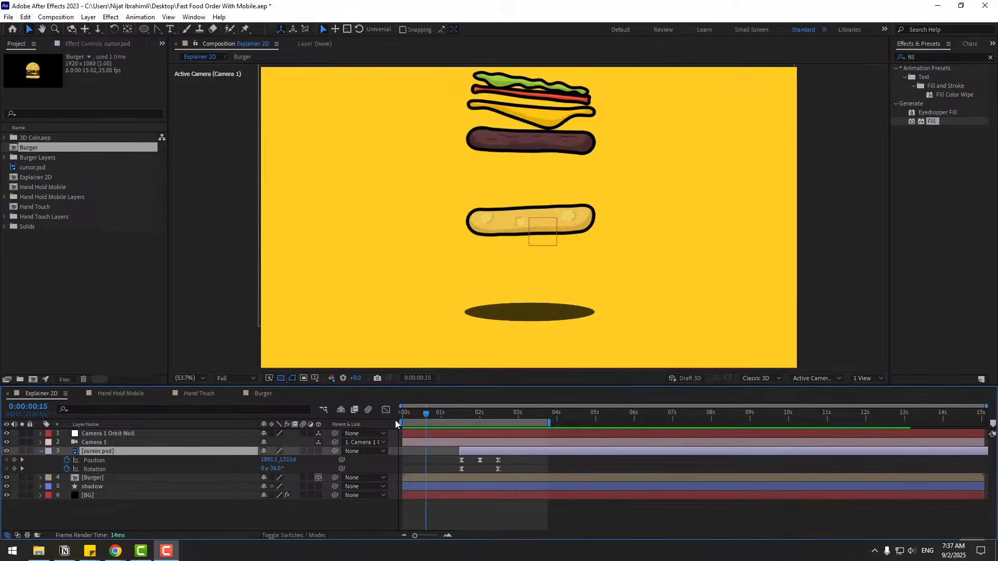
drag(432, 416, 452, 420)
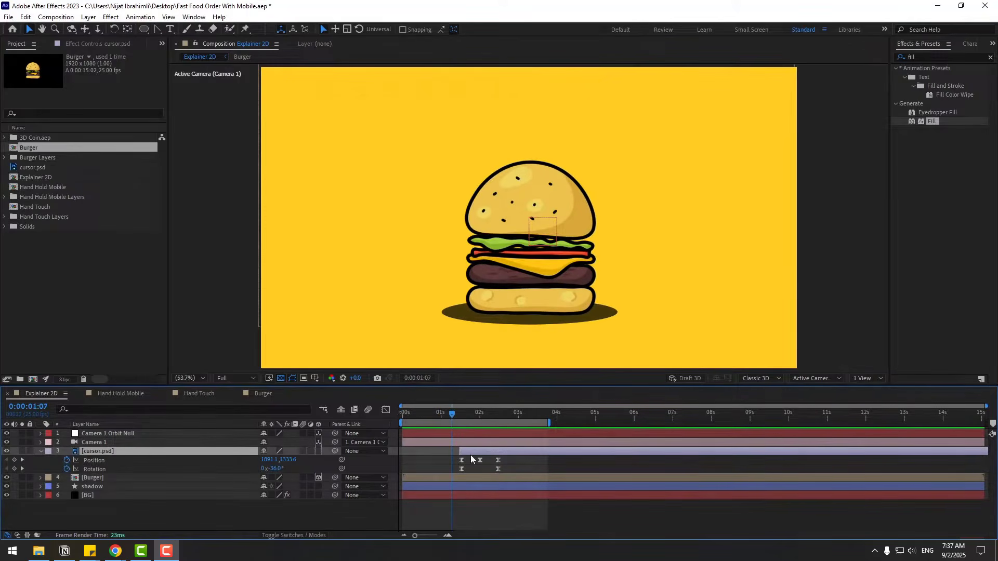
drag(470, 454, 438, 454)
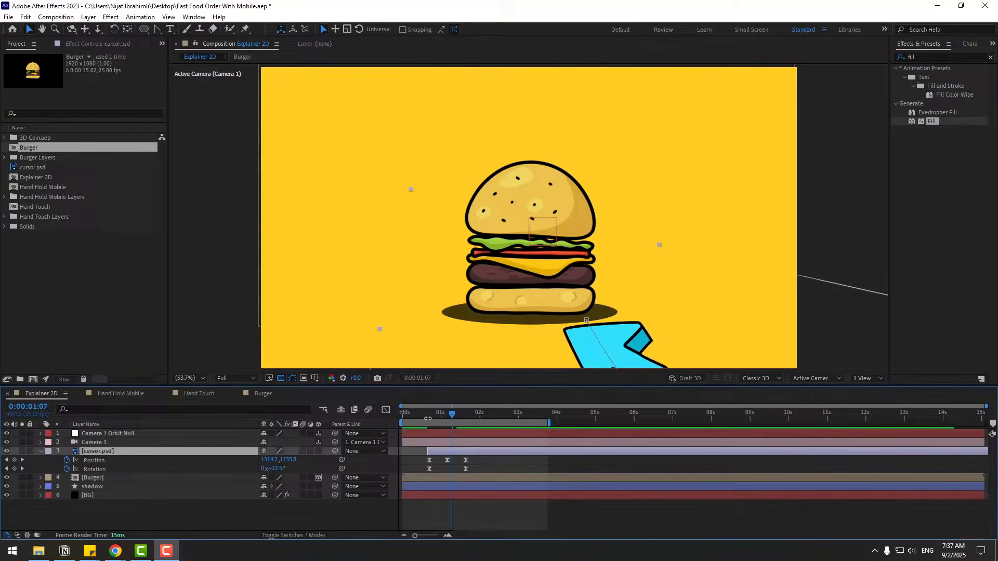
Preview the cursor's swoop onto the burger
drag(423, 416, 468, 418)
key(space)
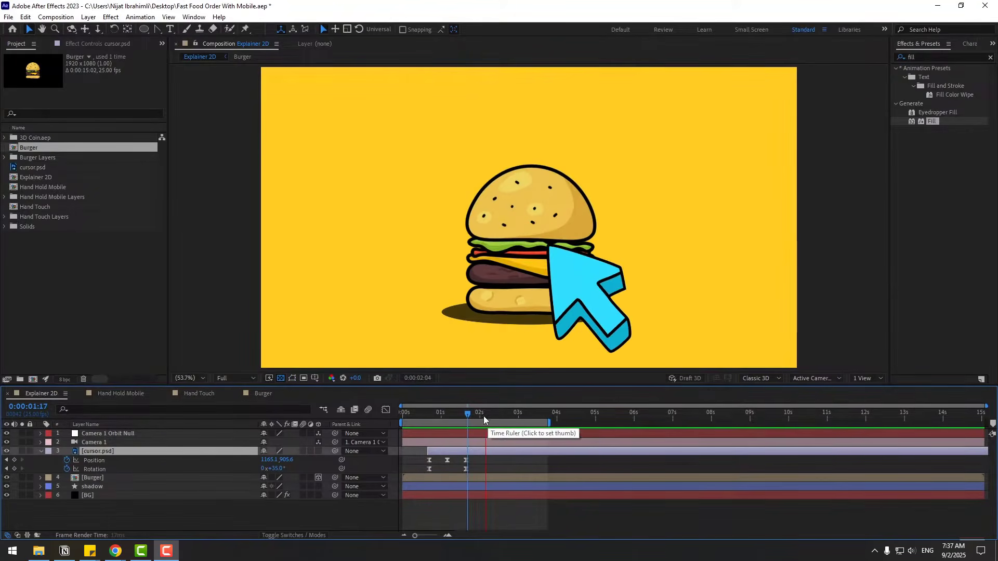
key(space)
Split the Burger layer at 0:00:01:16, after saving the project, and rename its later part Burger_link
drag(459, 415, 466, 415)
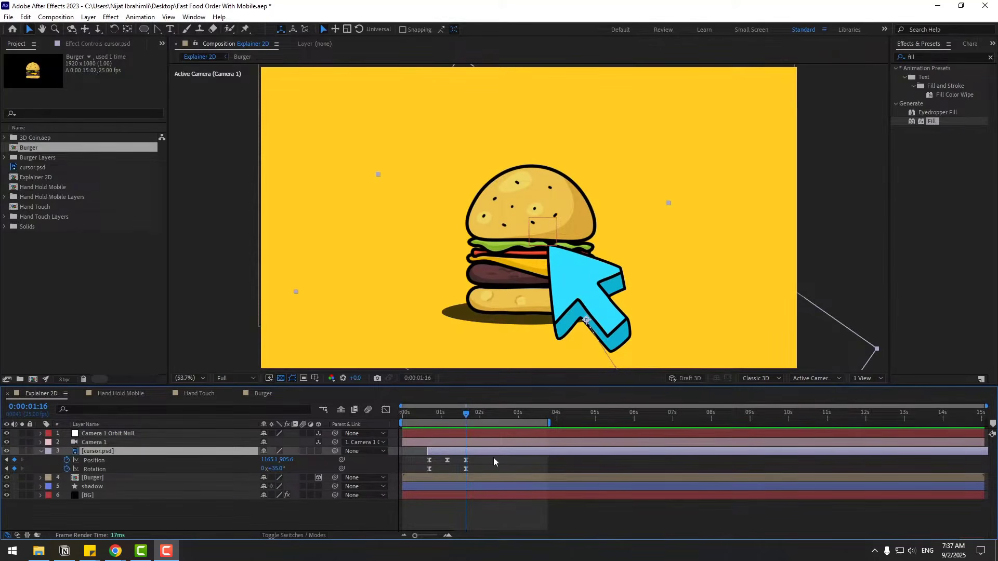
key(ctrl+s)
click(93, 478)
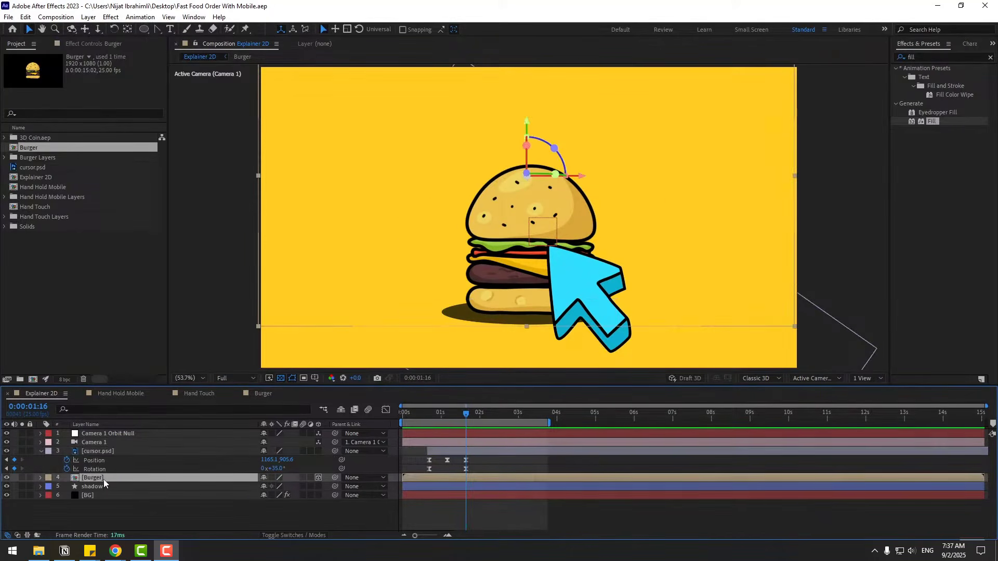
click(27, 17)
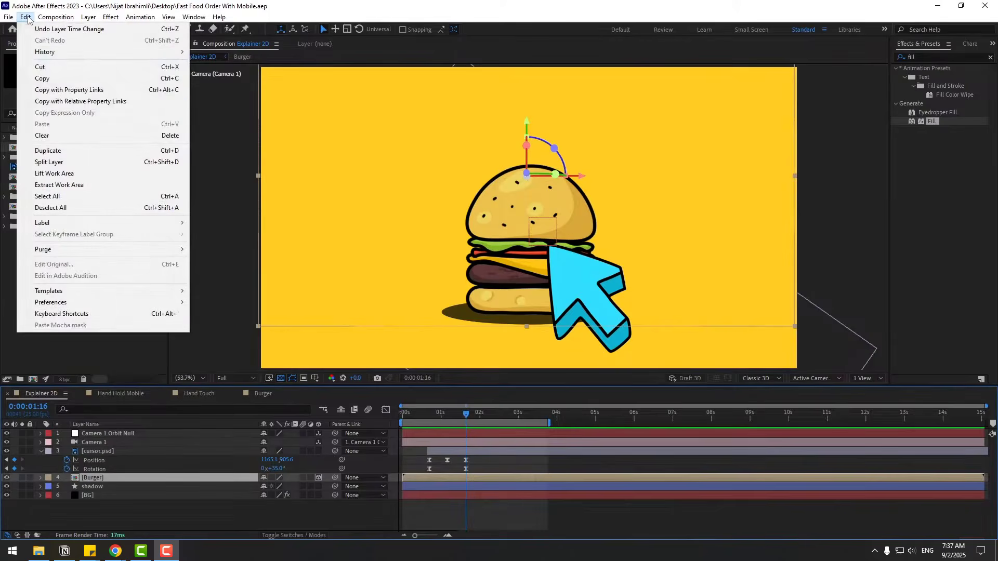
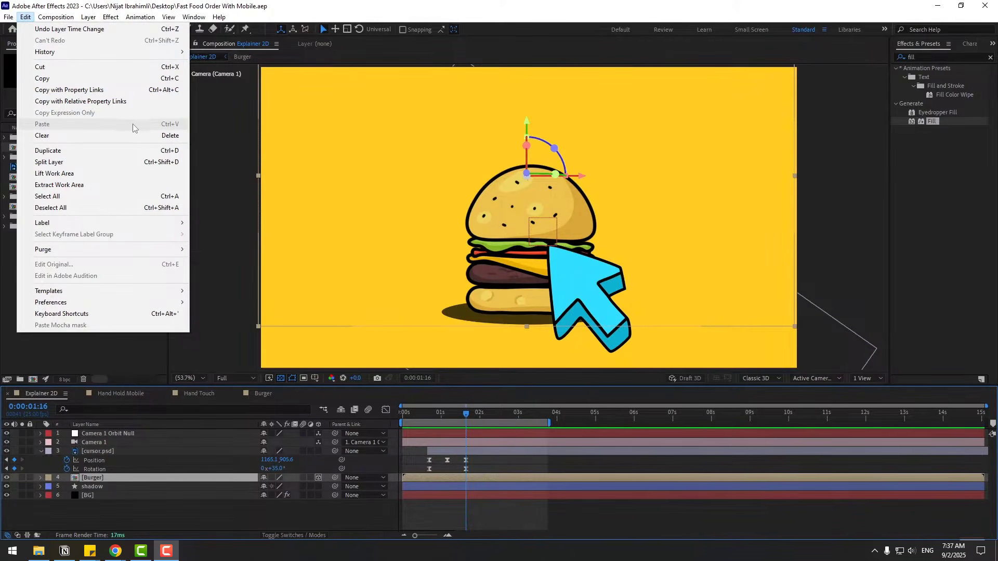
click(157, 163)
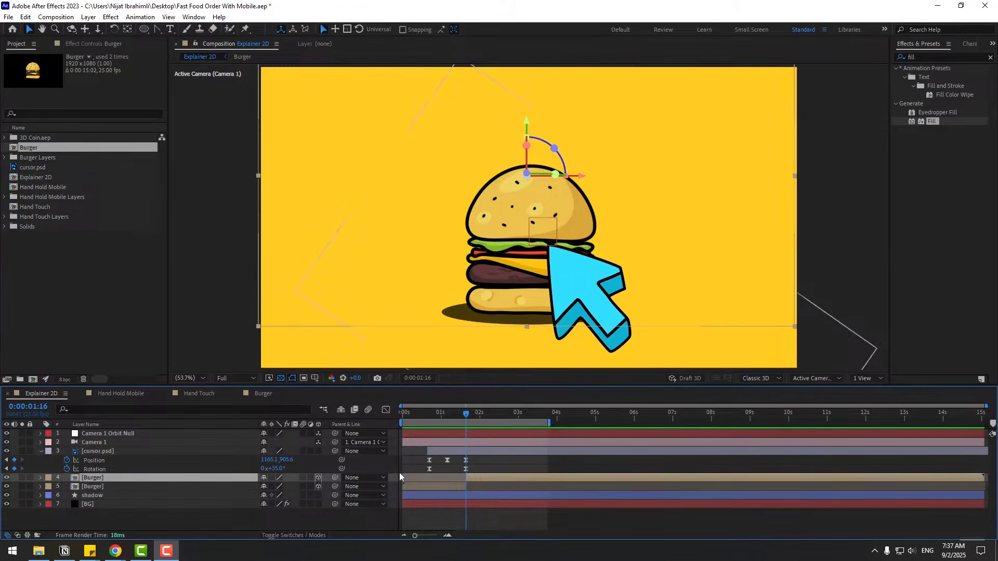
key(Return)
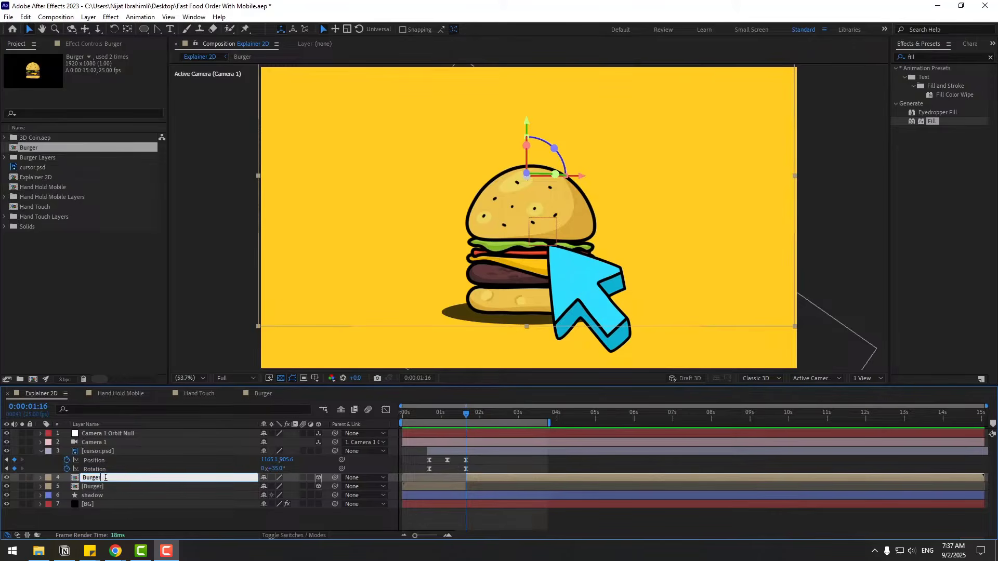
text(_link)
key(Return)
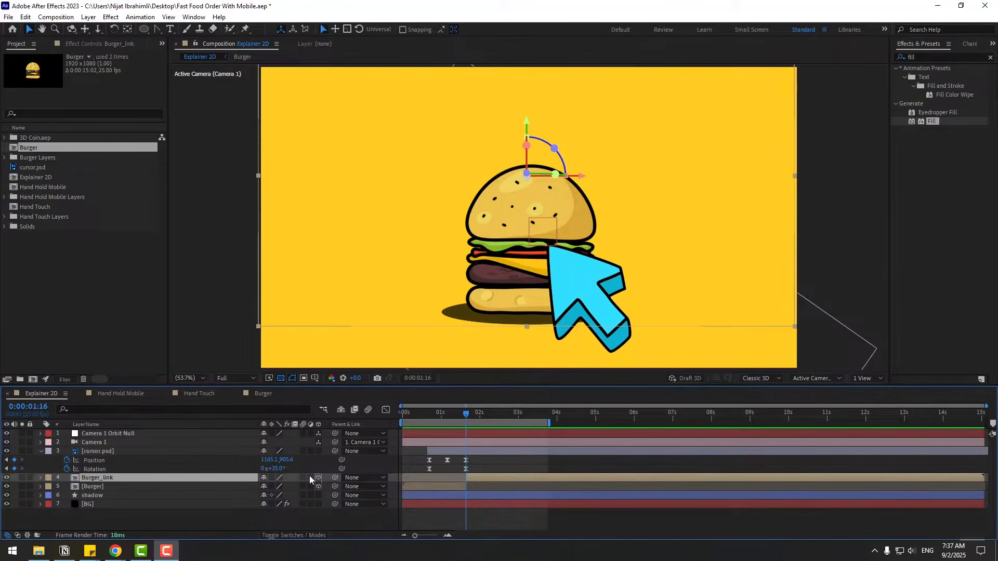
Turn the cursor.psd layer into a 3D layer and parent the Burger_link layer to it
click(99, 452)
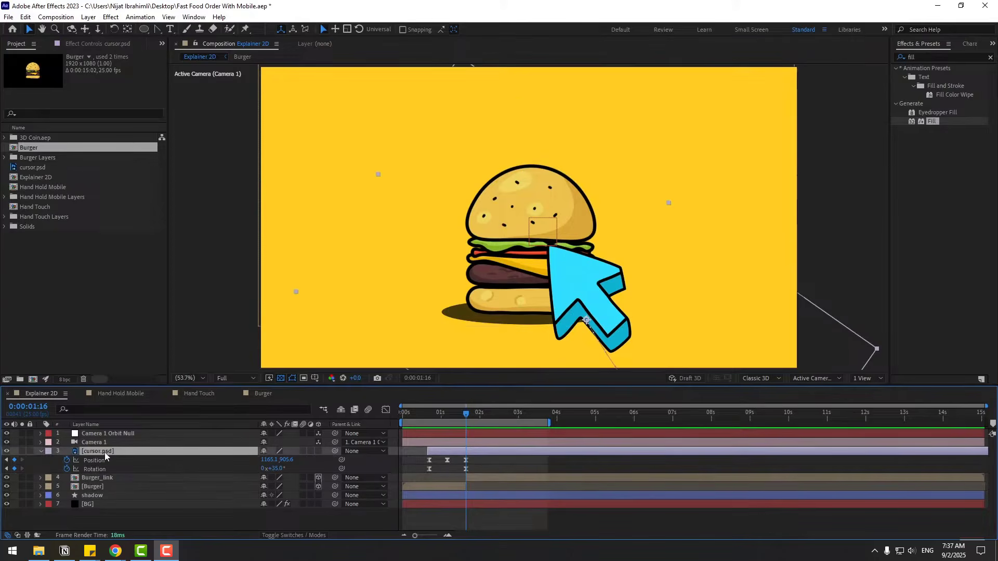
click(319, 451)
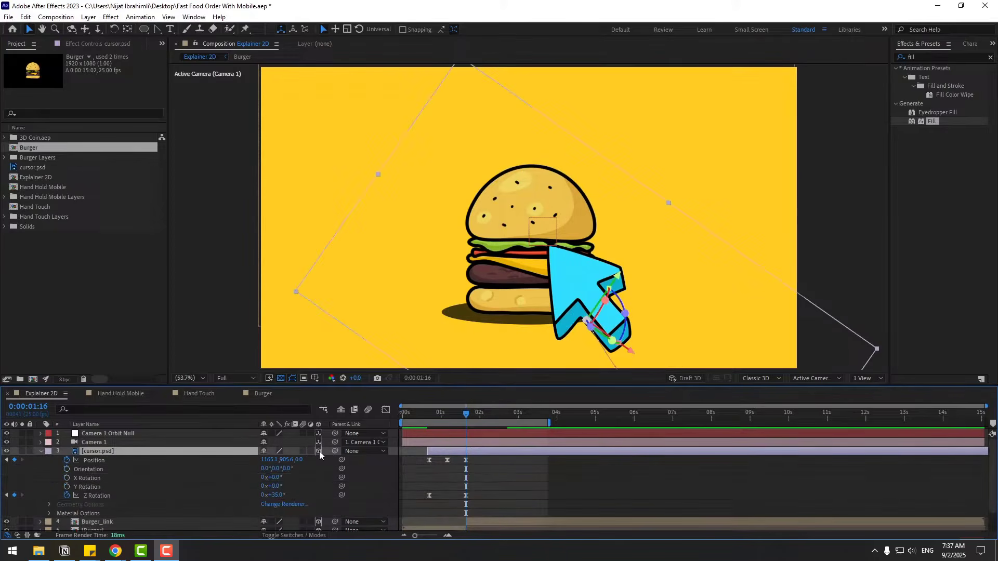
key(space)
key(ctrl+s)
click(41, 453)
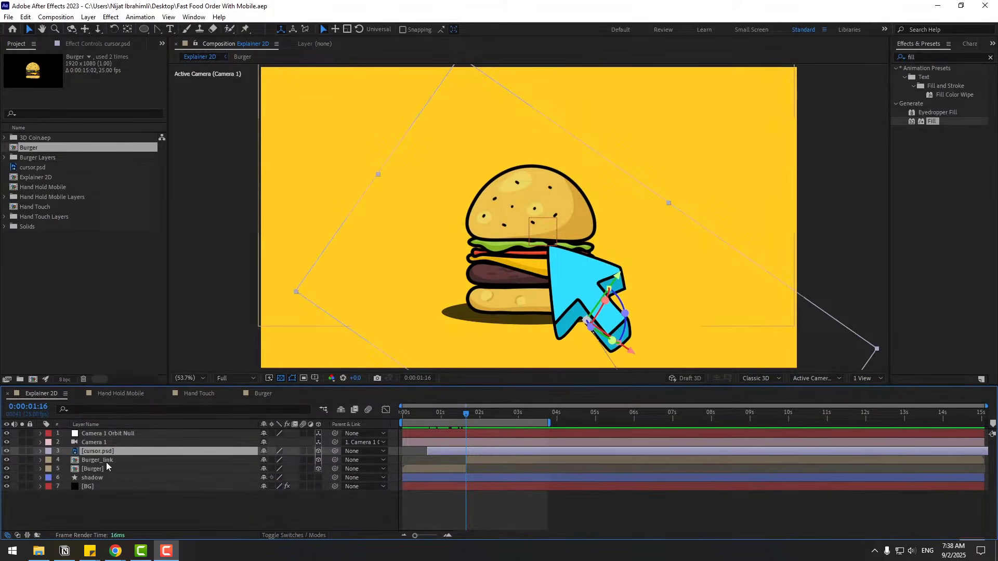
click(106, 462)
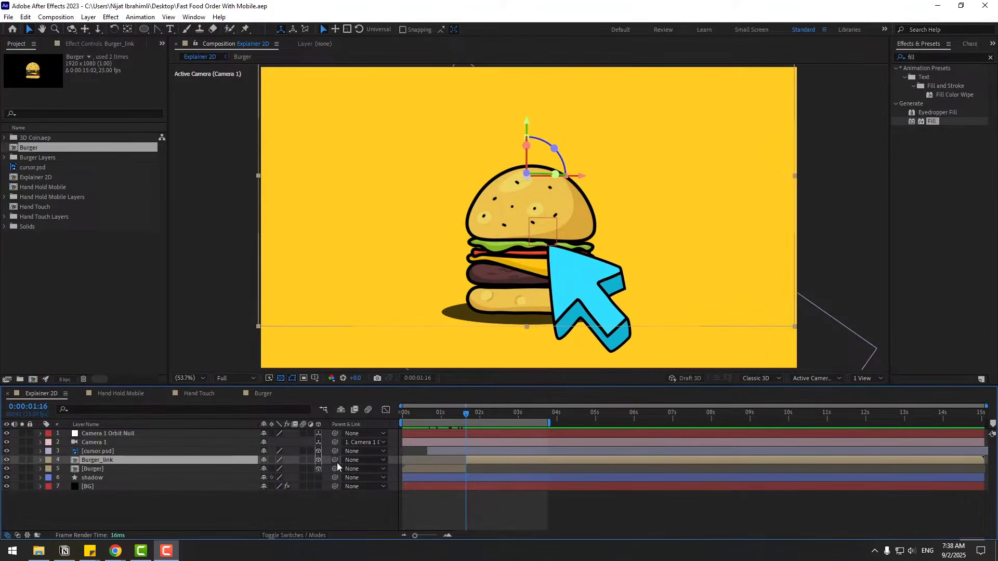
drag(336, 462, 109, 453)
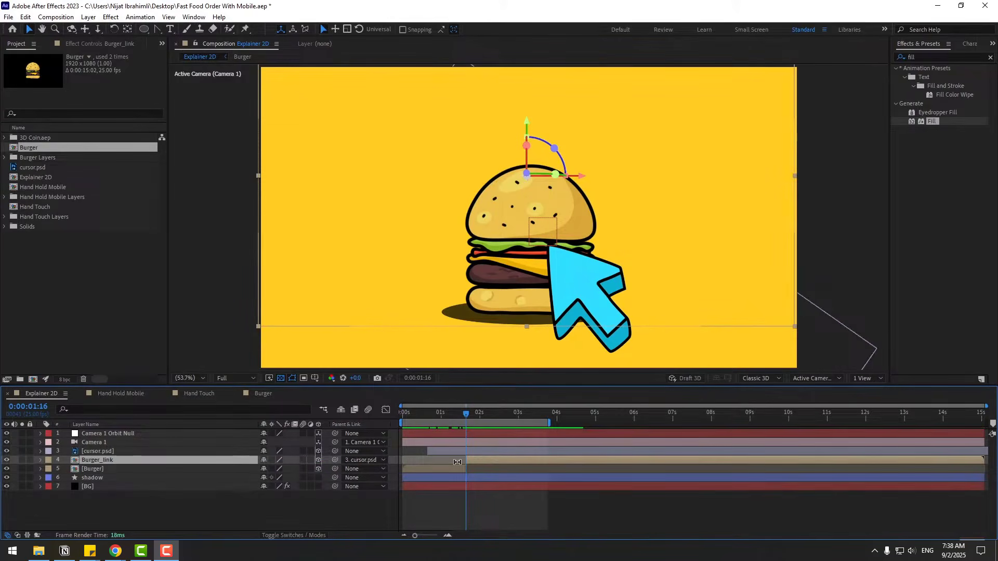
Keyframe the cursor's Position at about 1769, 905.6 at 0:00:03:06 so it carries the burger to the right
click(109, 453)
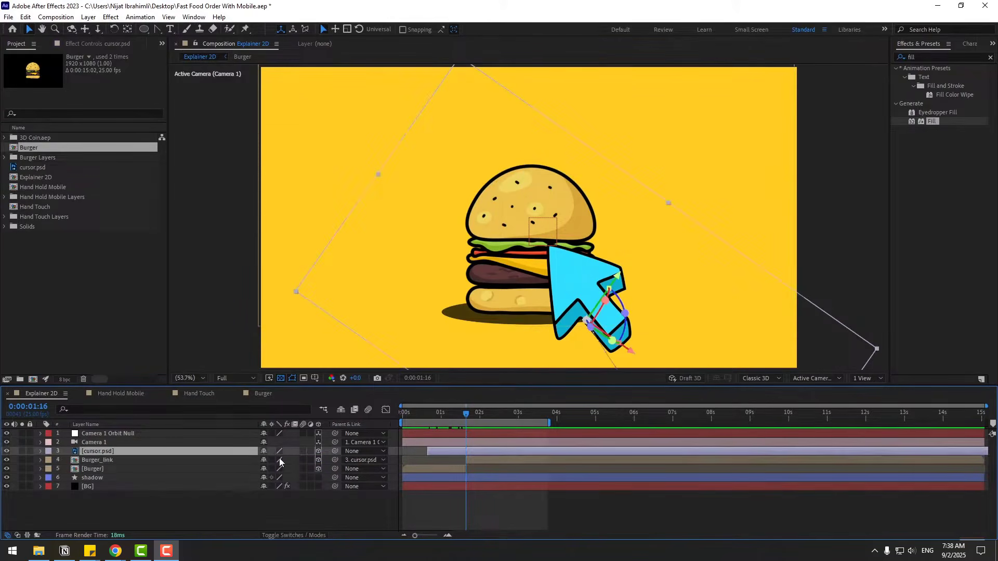
click(478, 461)
click(473, 449)
key(p)
key(shift+r)
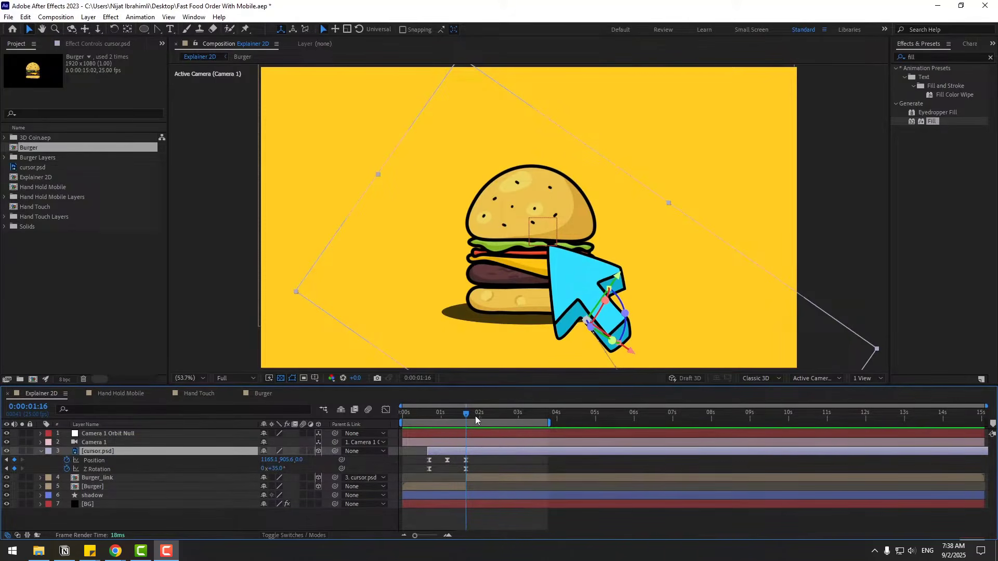
key(ctrl+s)
drag(466, 414, 485, 418)
drag(271, 463, 614, 370)
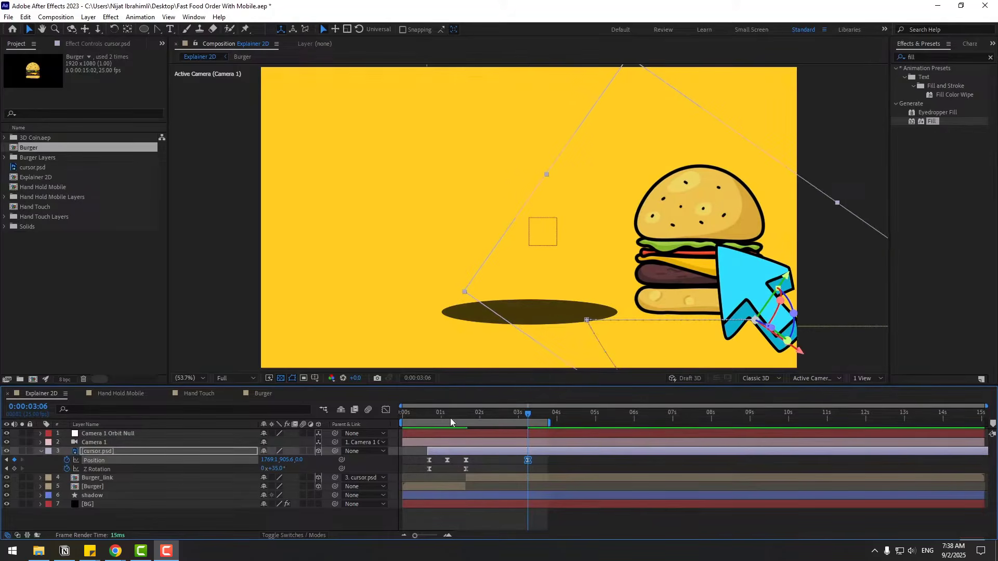
Preview the cursor pulling the burger away and return to 0:00:01:16
drag(451, 414, 484, 434)
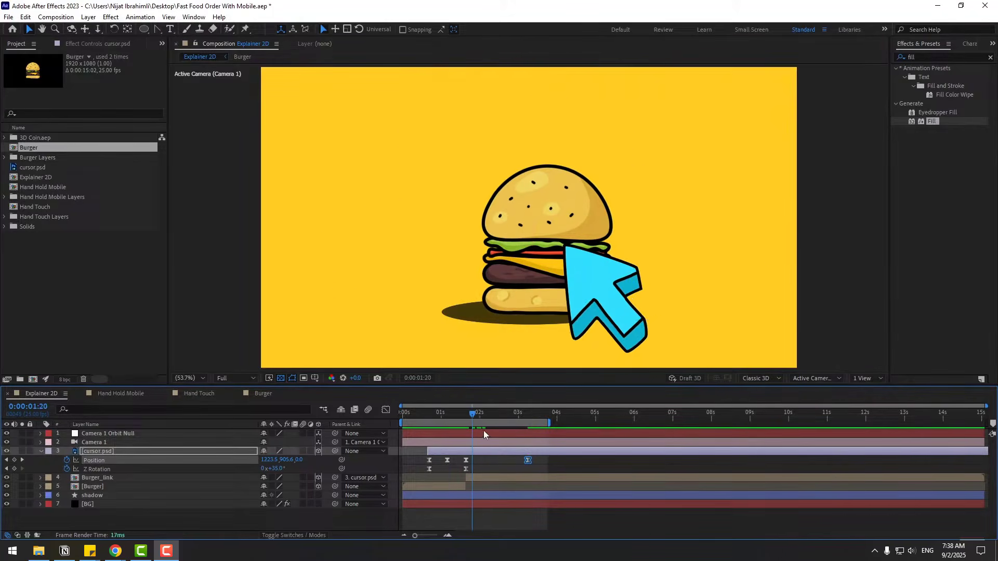
key(space)
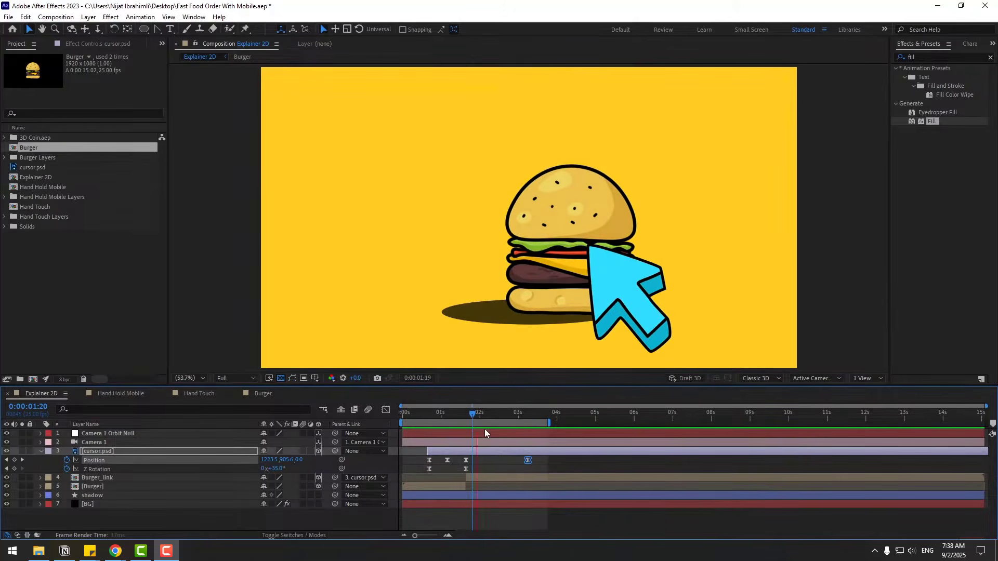
key(space)
click(466, 413)
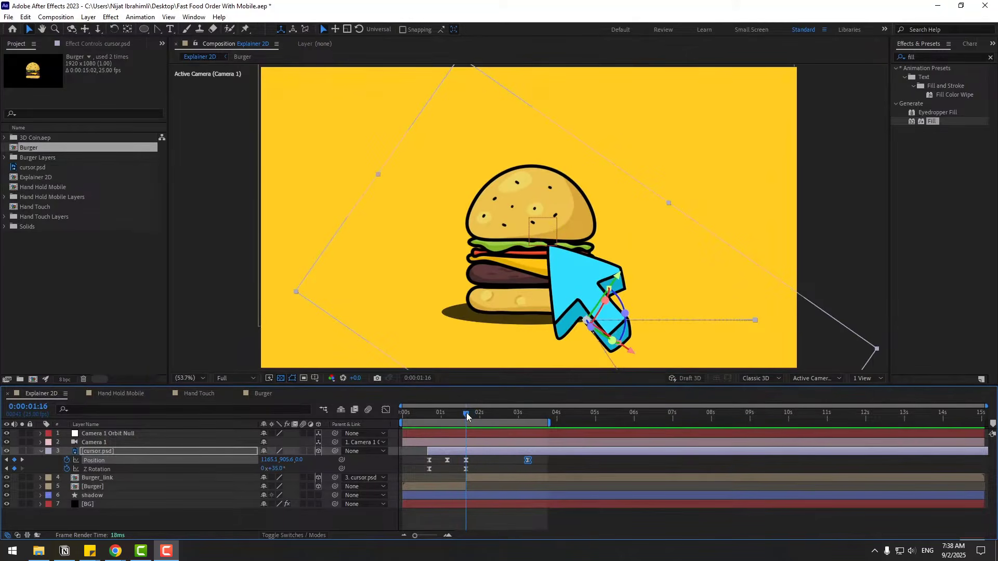
In the speed graph, lengthen the outgoing influence of the cursor's Position keyframe at 0:00:01:16 to about 52%
click(386, 410)
key(equal)
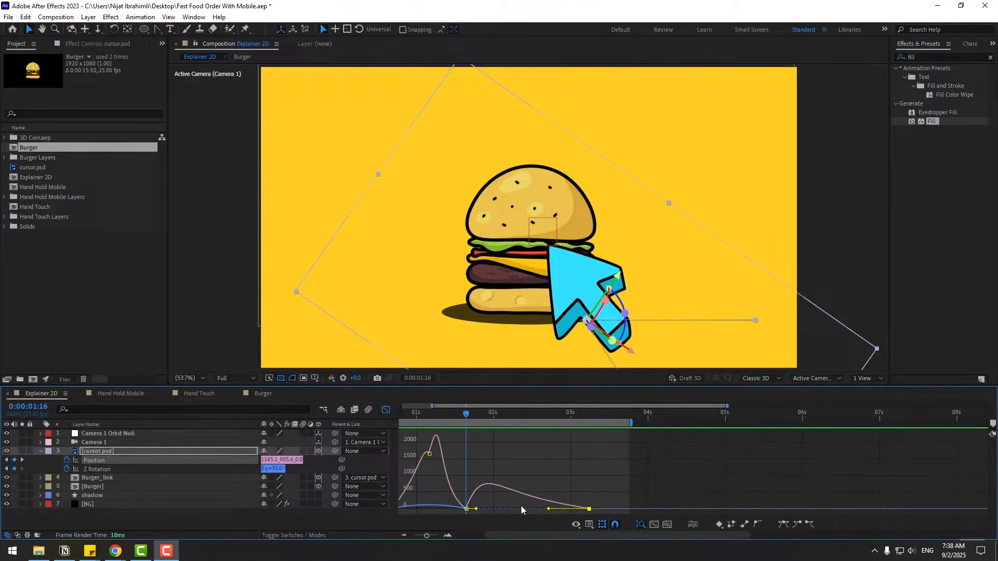
click(476, 508)
drag(461, 502, 486, 518)
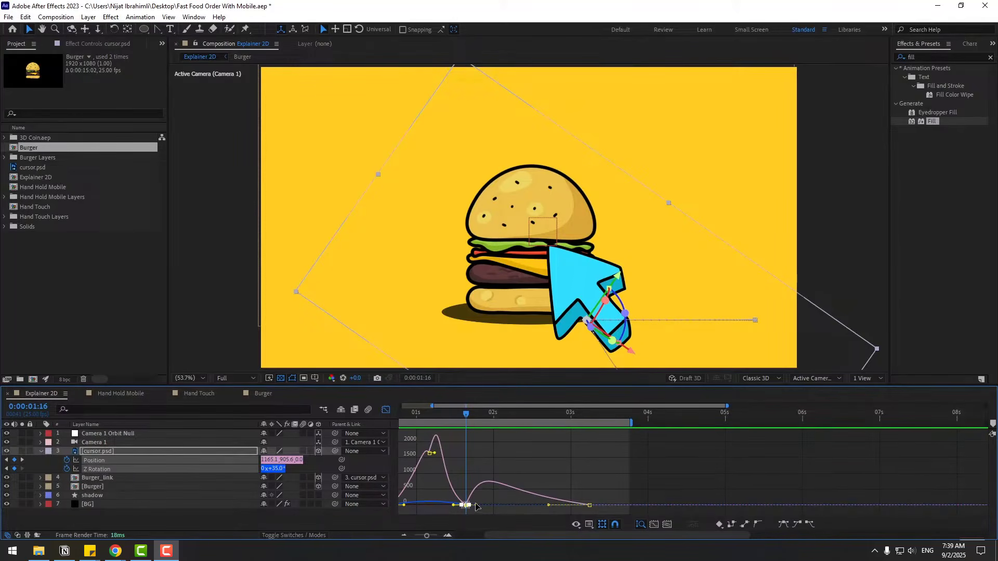
click(478, 506)
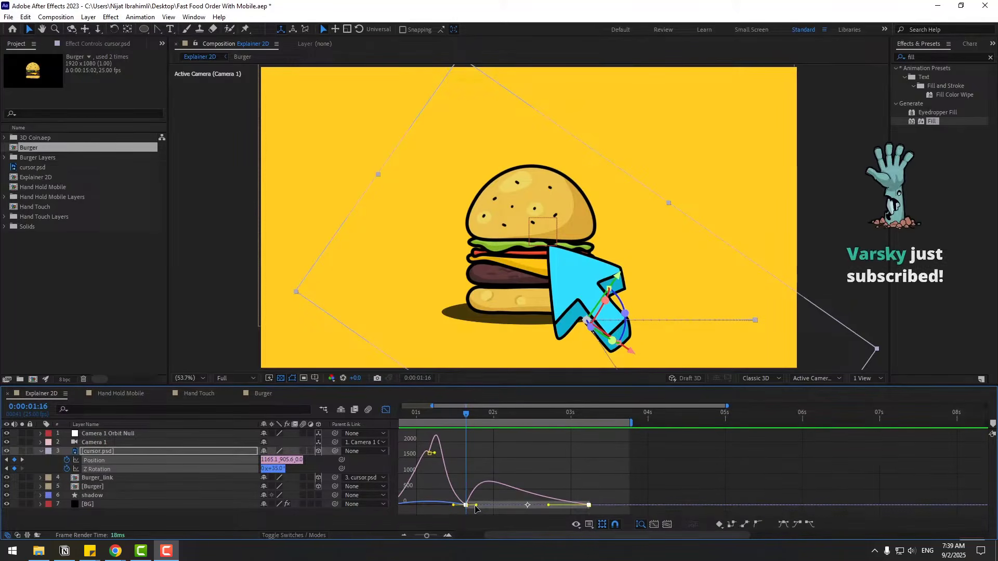
drag(479, 508, 493, 509)
click(912, 550)
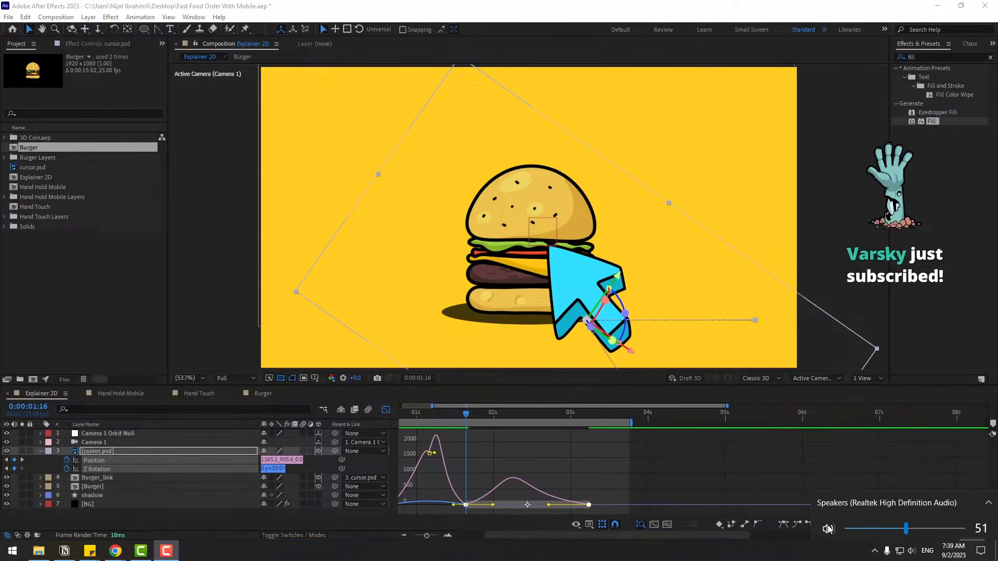
click(717, 479)
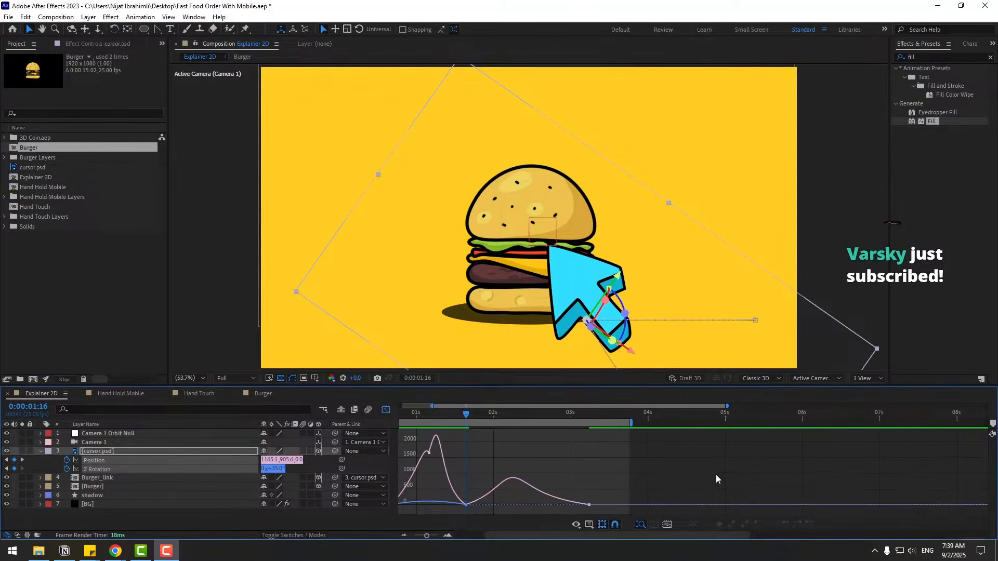
click(494, 495)
drag(492, 505, 499, 505)
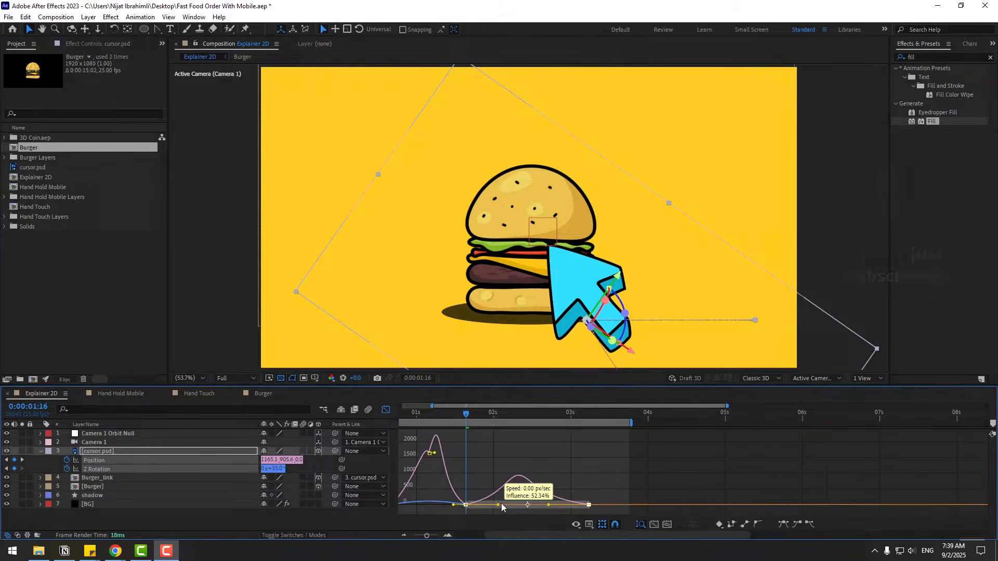
key(minus)
Play back the cursor's adjusted easing and return to the keyframe view
key(space)
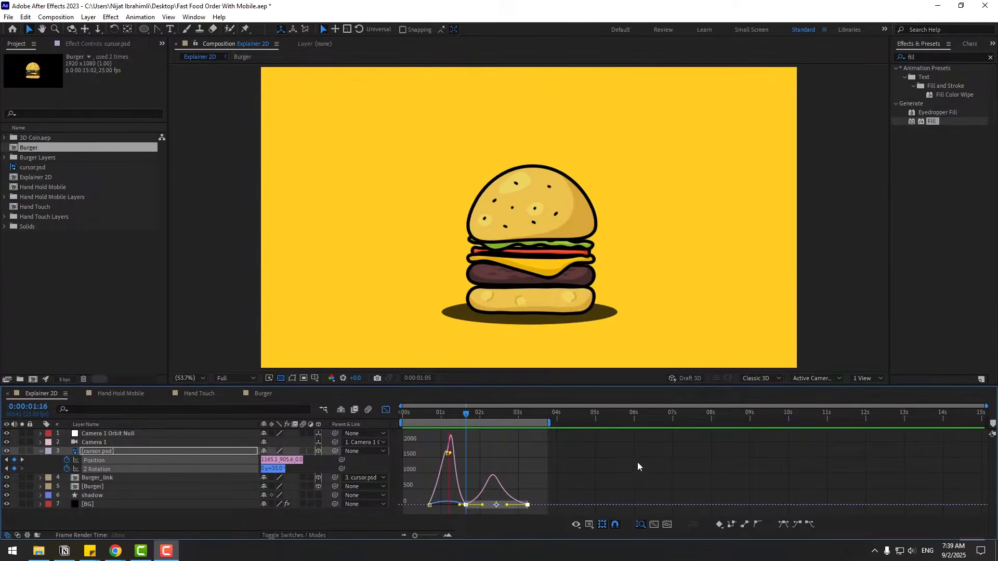
key(space)
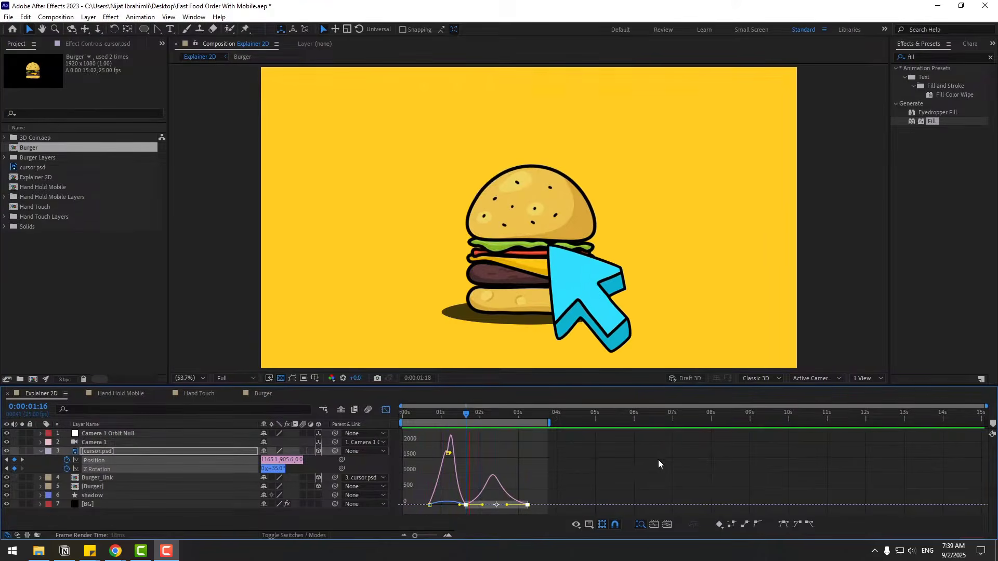
key(space)
click(385, 409)
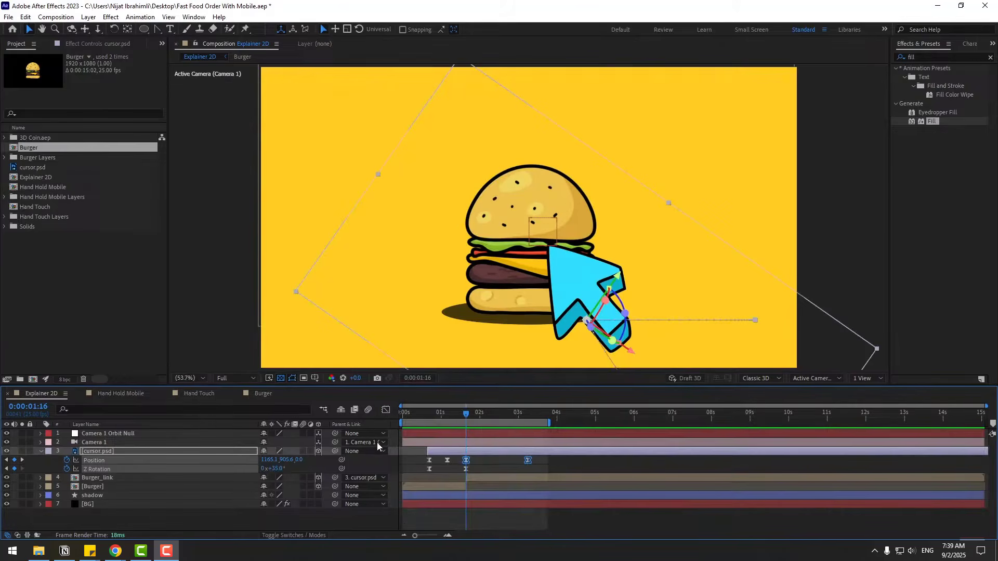
Extend the end of the work area to about 10 seconds and save the project
click(102, 435)
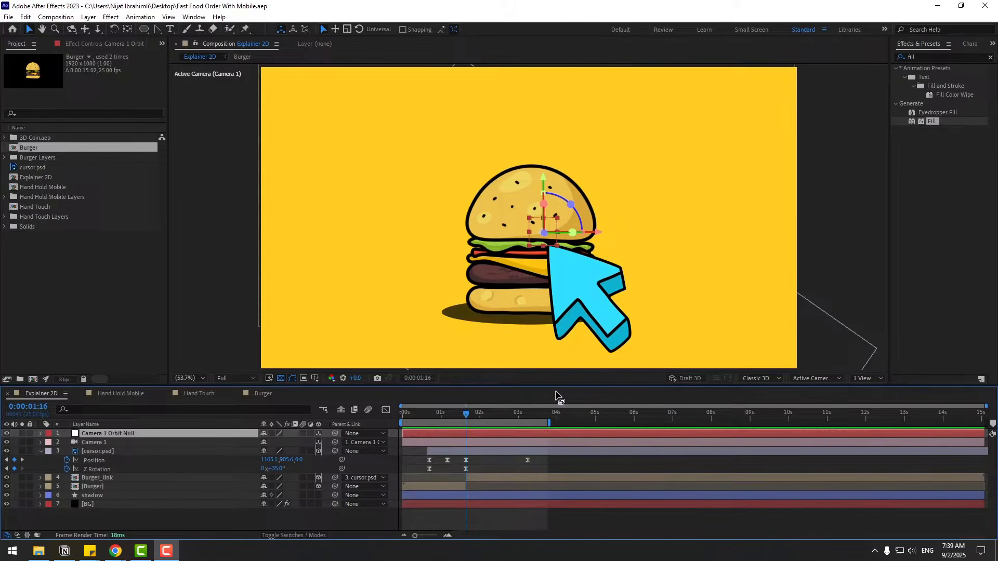
drag(560, 422, 702, 413)
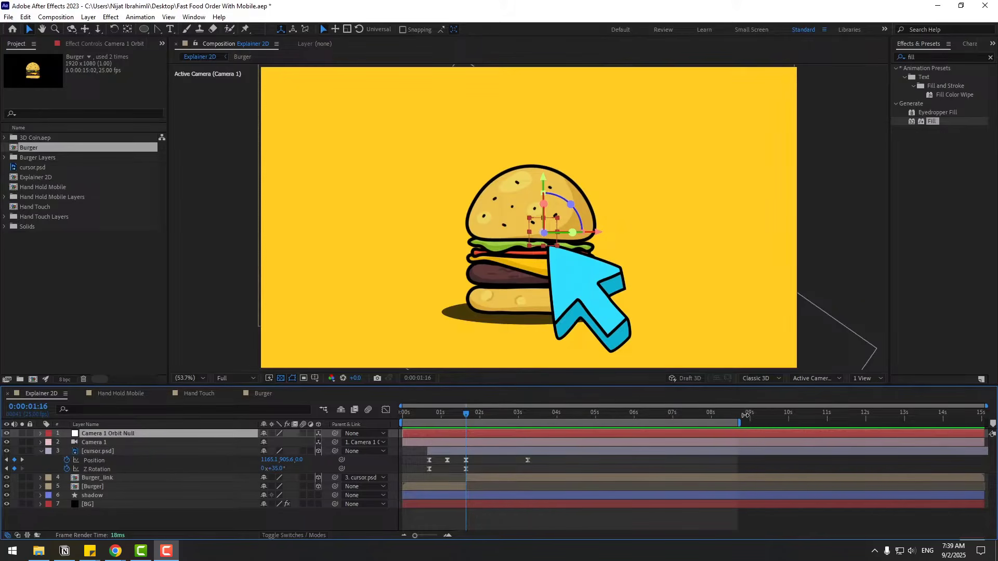
key(ctrl+s)
Keyframe the Camera 1 Orbit Null's Position at 0:00:01:22, and shift it right along X at 0:00:03:12 to follow the burger
mouse_move(466, 415)
mouse_down()
mouse_move(419, 415)
mouse_move(475, 414)
mouse_up()
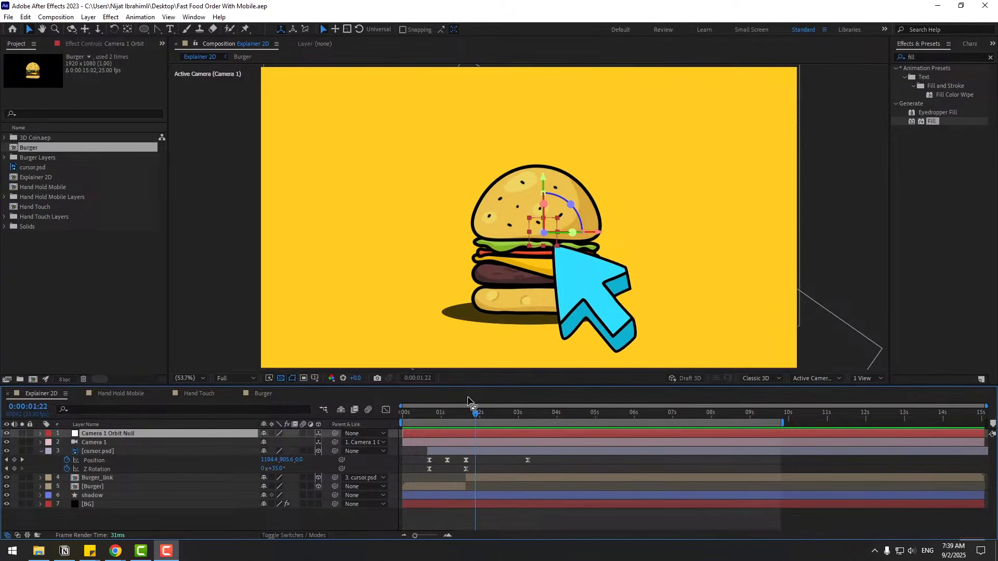
key(p)
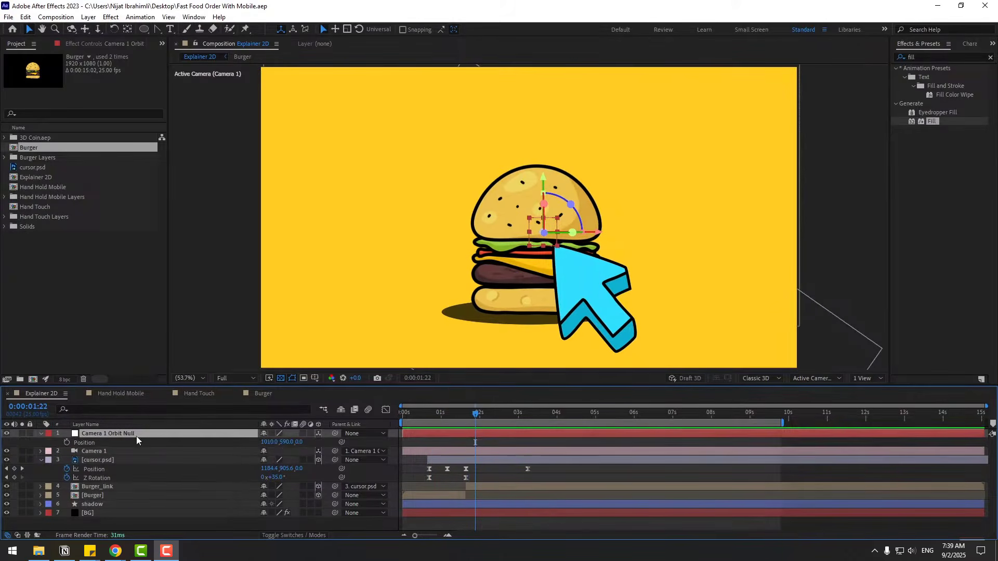
click(67, 442)
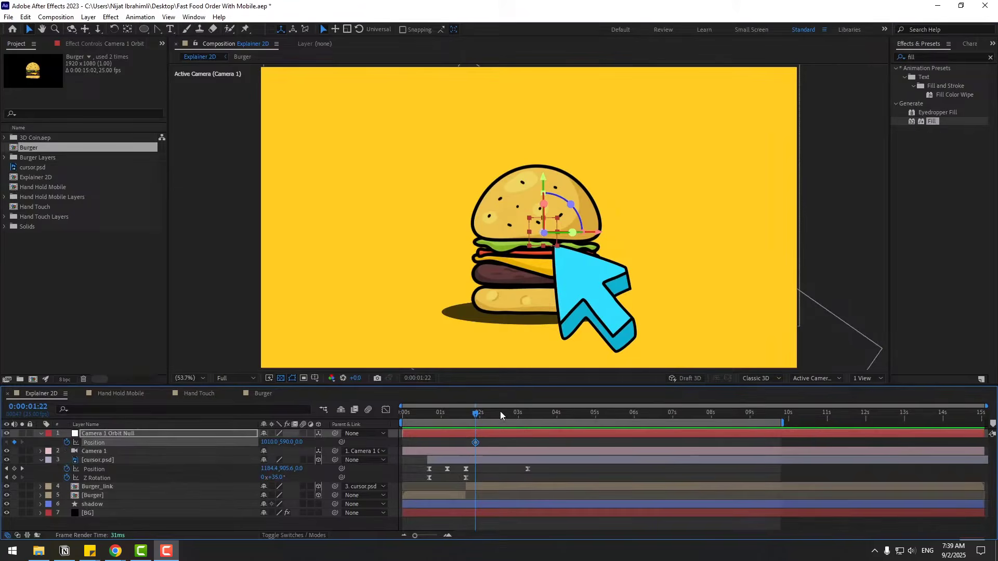
drag(499, 413, 532, 417)
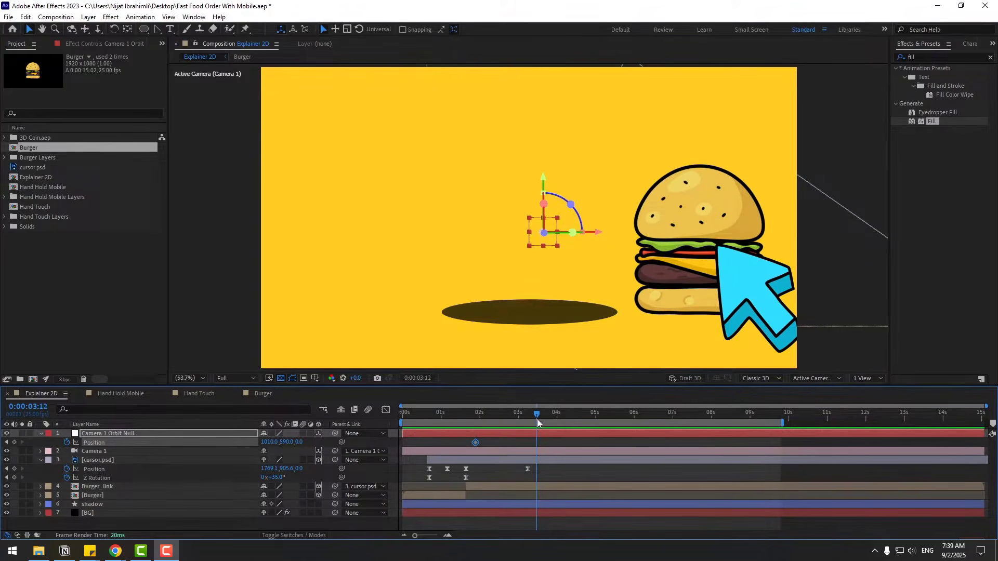
drag(261, 446, 545, 320)
drag(271, 443, 385, 455)
Open a second viewer of the Explainer 2D composition, widen it, and switch it to Custom View 1 with the camera in frame
right_click(205, 528)
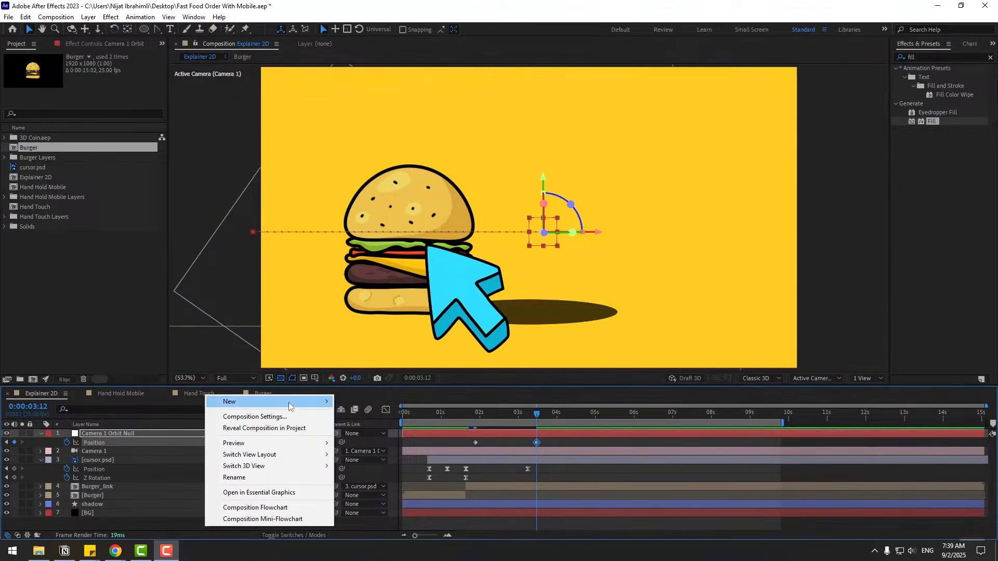
mouse_move(291, 406)
click(372, 407)
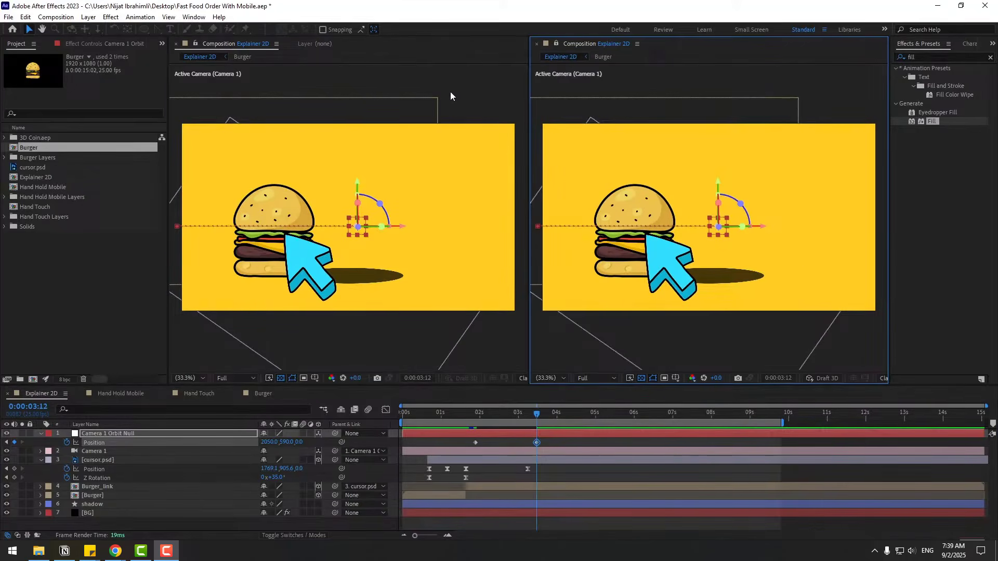
click(474, 92)
click(687, 82)
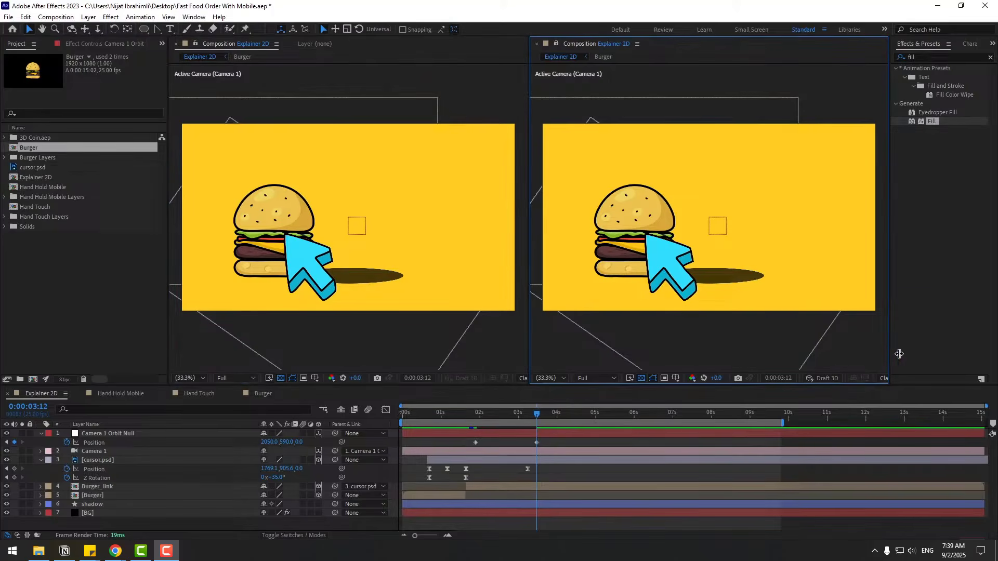
drag(888, 354, 962, 353)
click(949, 378)
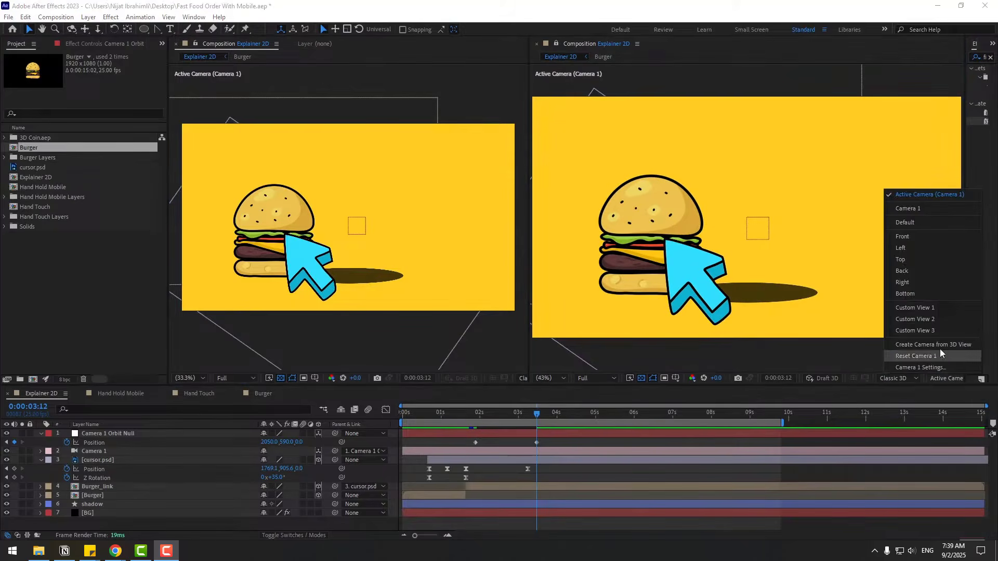
click(930, 307)
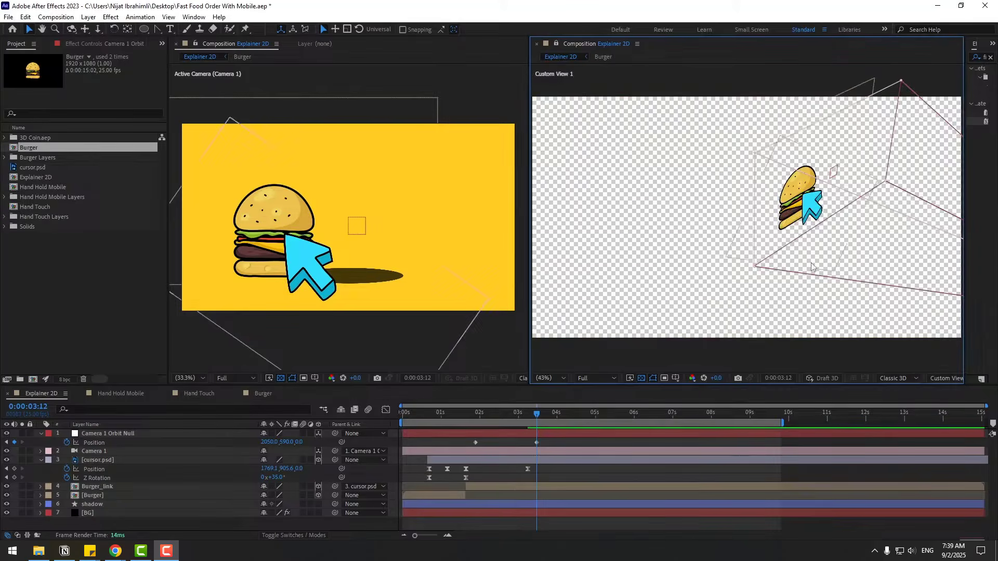
scroll(823, 271, down, 3)
drag(766, 300, 812, 256)
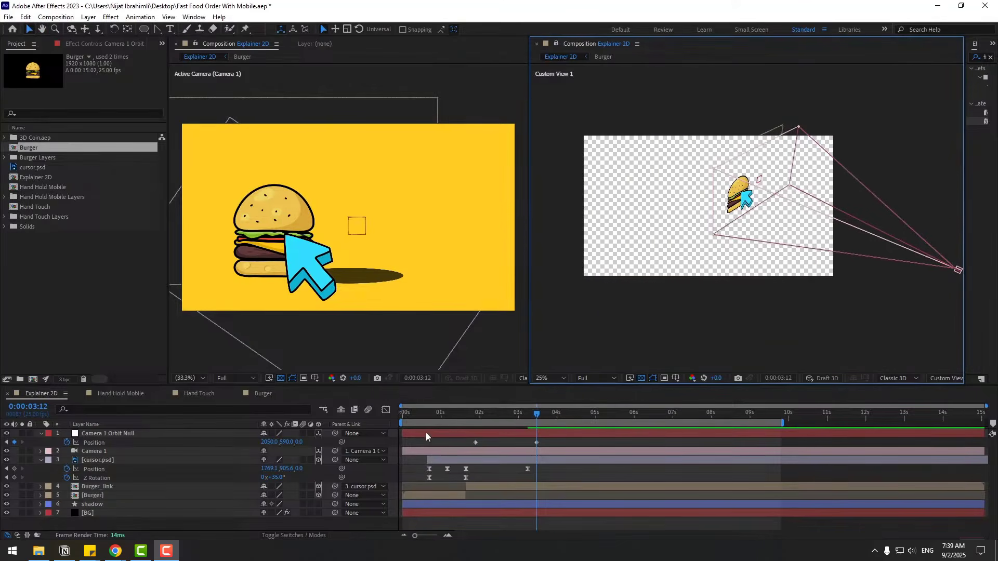
Move Camera 1 Orbit Null farther right at its 0:00:03:12 Position keyframe, to an X value of about 3607
drag(417, 413, 536, 414)
click(117, 433)
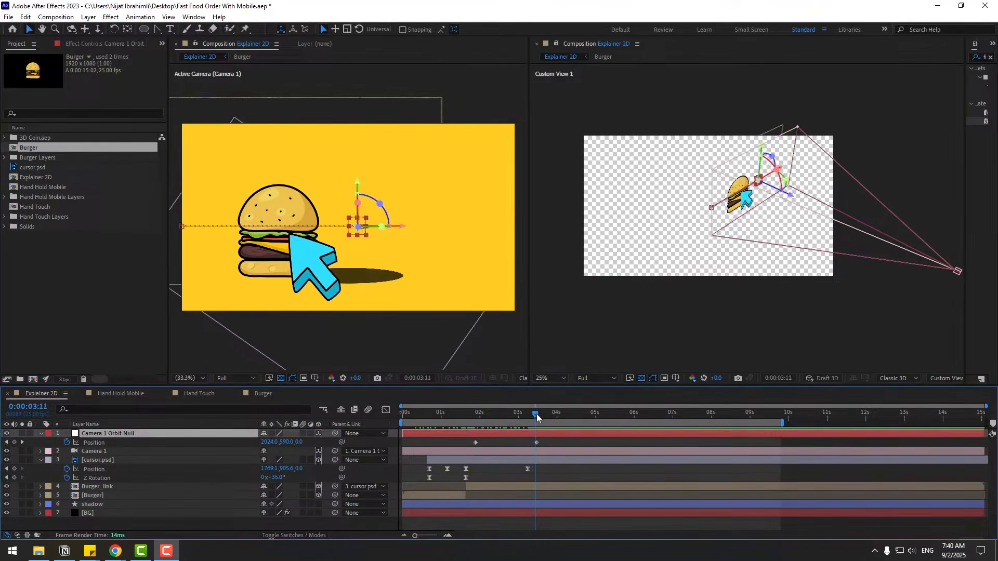
click(537, 442)
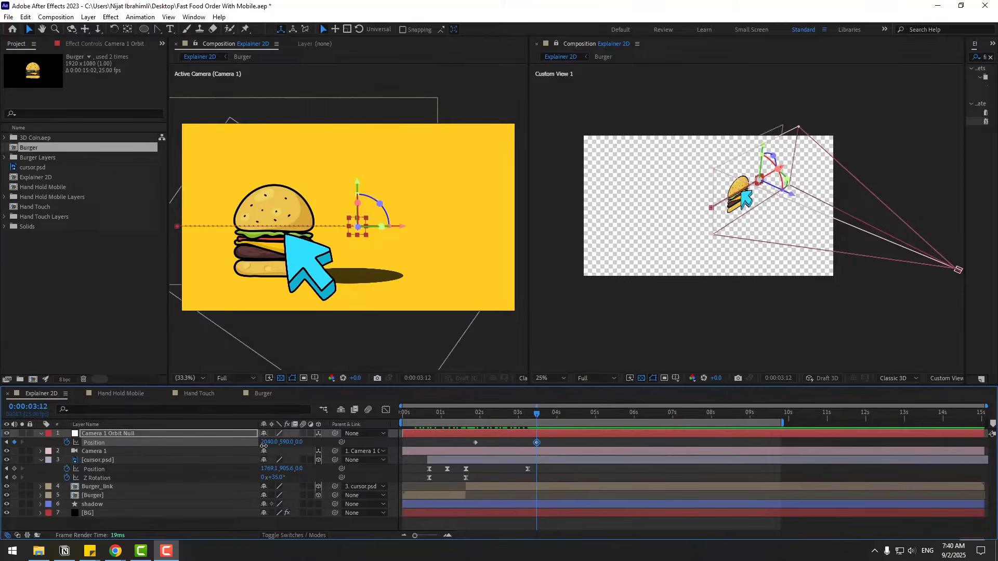
drag(264, 443, 849, 341)
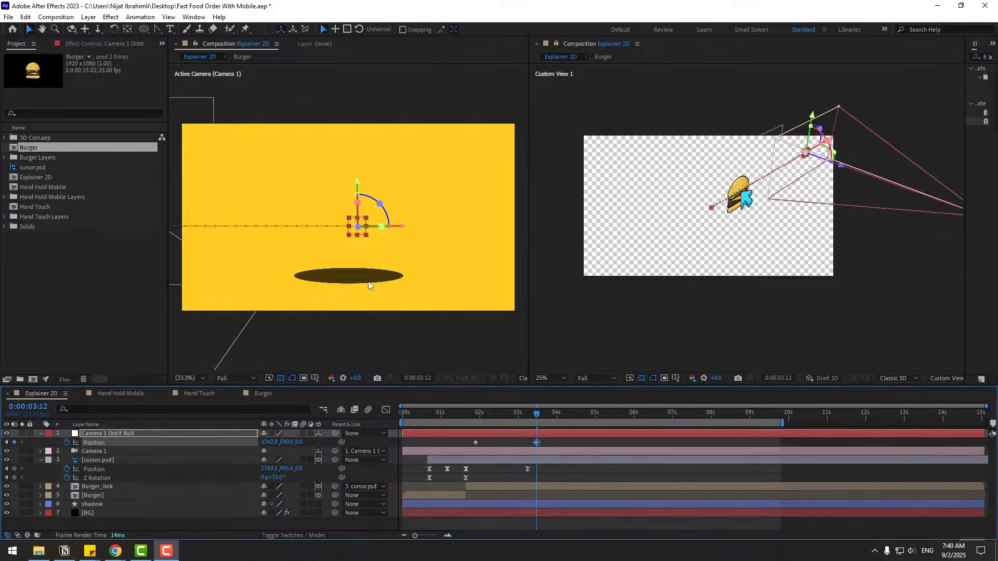
scroll(372, 290, down, 2)
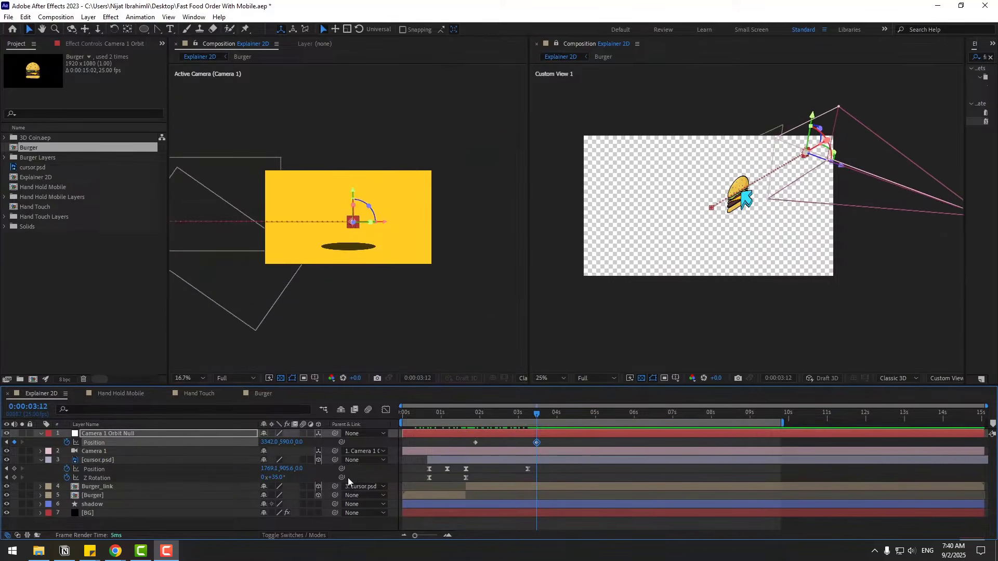
drag(299, 443, 425, 439)
Make the shadow layer 3D and scrub the timeline to check how it behaves with the moving camera
drag(475, 415, 462, 417)
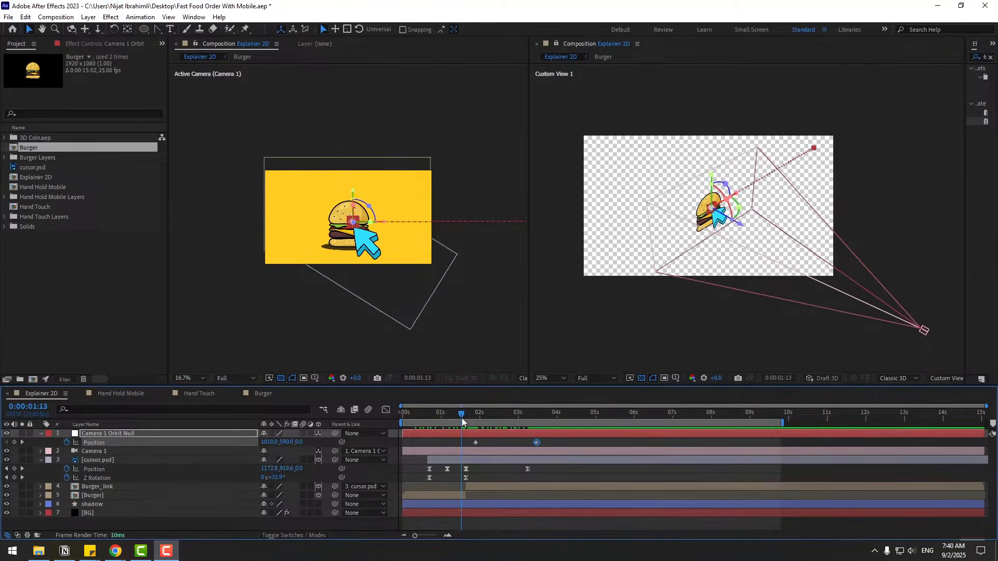
click(103, 504)
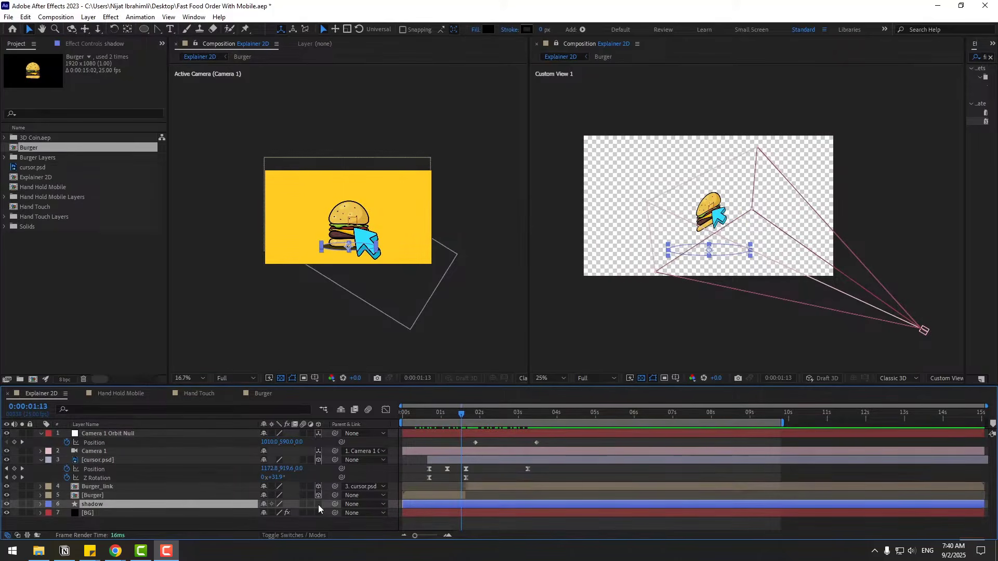
click(318, 504)
key(period)
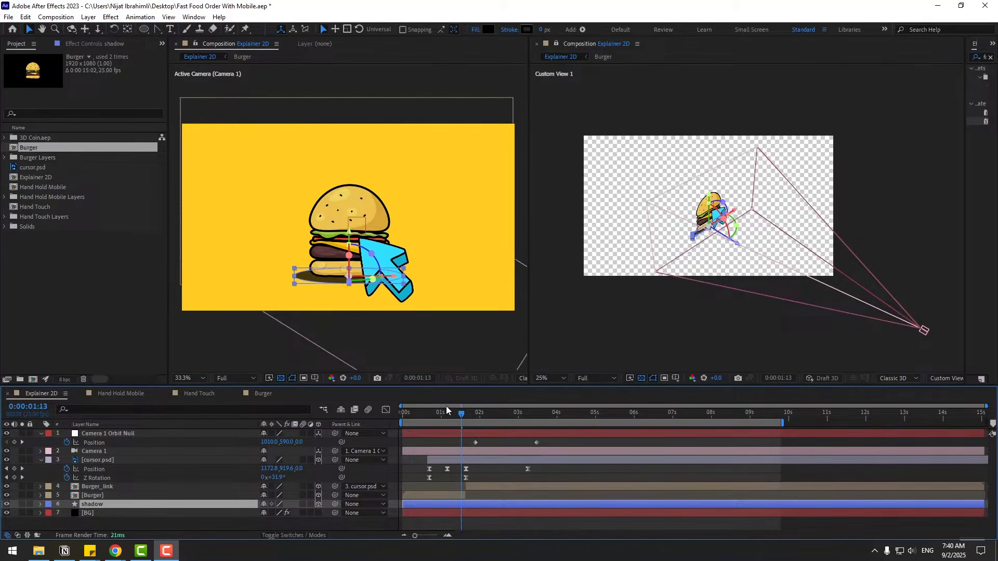
drag(454, 414, 489, 414)
Raise the cursor's Position to about Y 646.6 with a keyframe at 0:00:02:06, and shift that keyframe about 6 frames forward
click(104, 462)
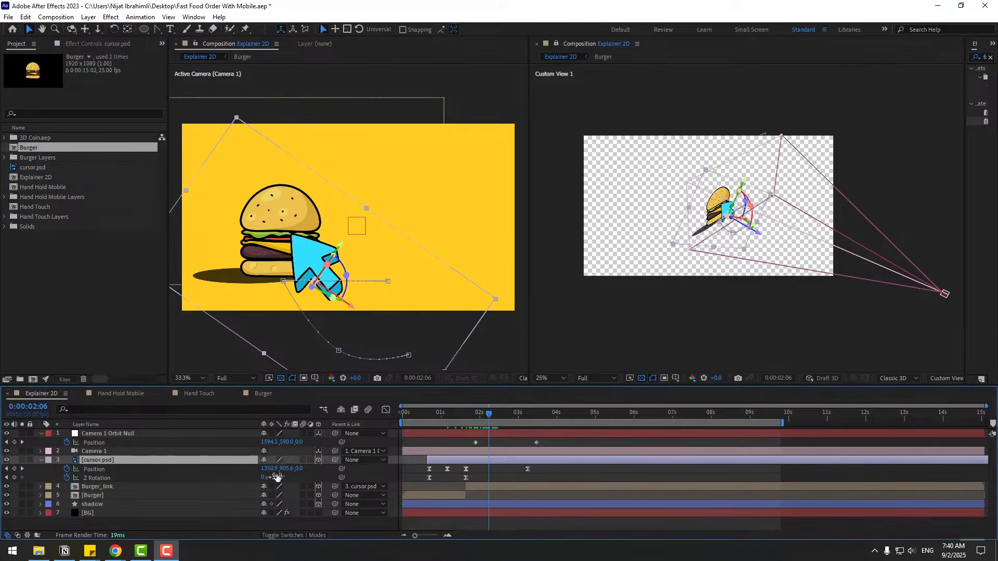
drag(287, 469, 121, 494)
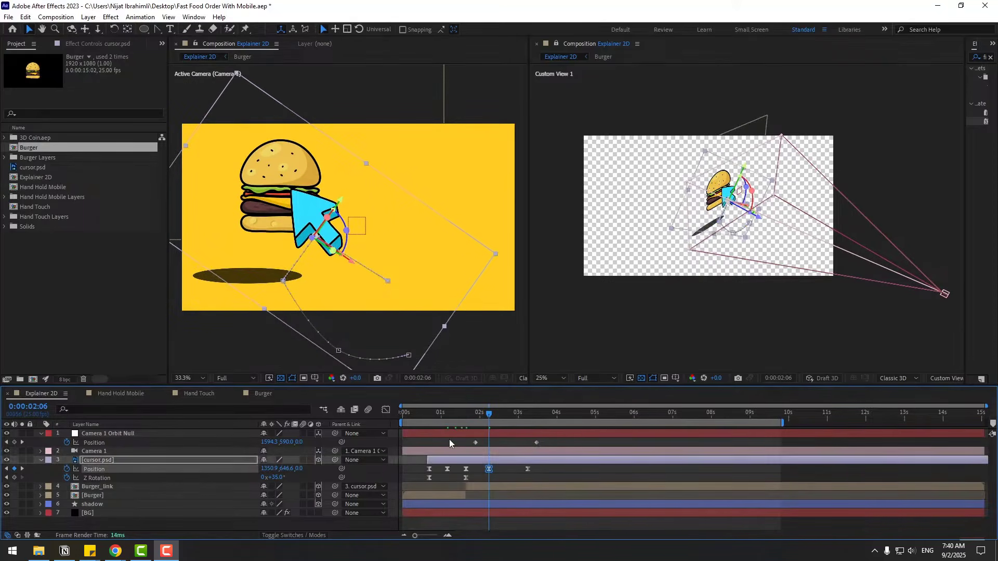
drag(461, 416, 488, 416)
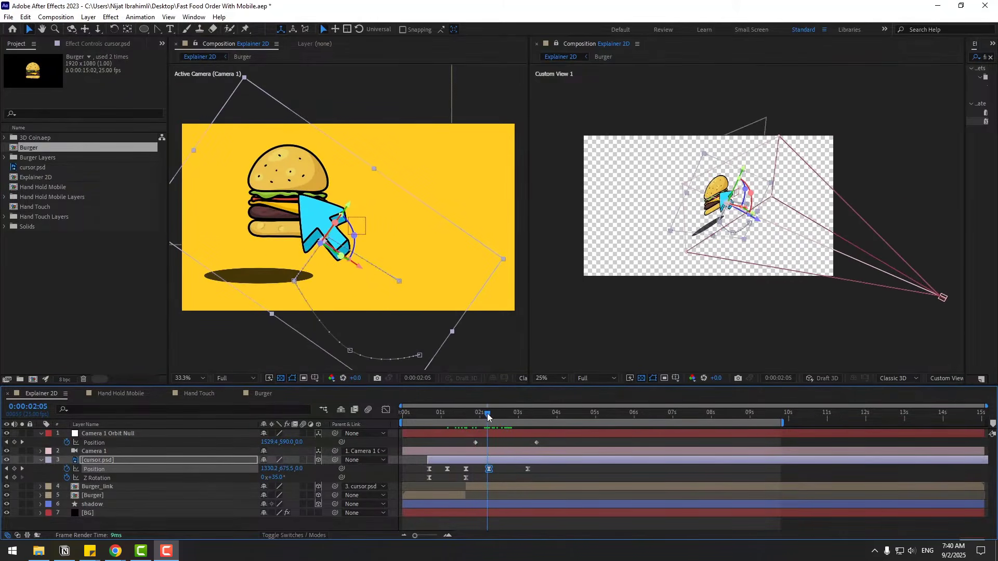
drag(489, 471, 498, 470)
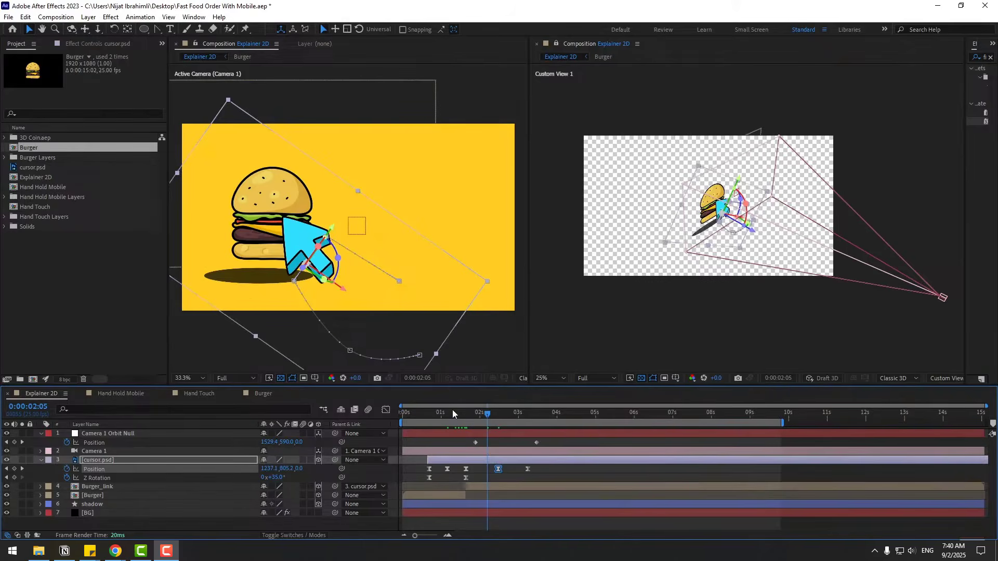
Fit the Active Camera view to its viewer and play back the cursor lifting the burger
click(190, 378)
click(188, 205)
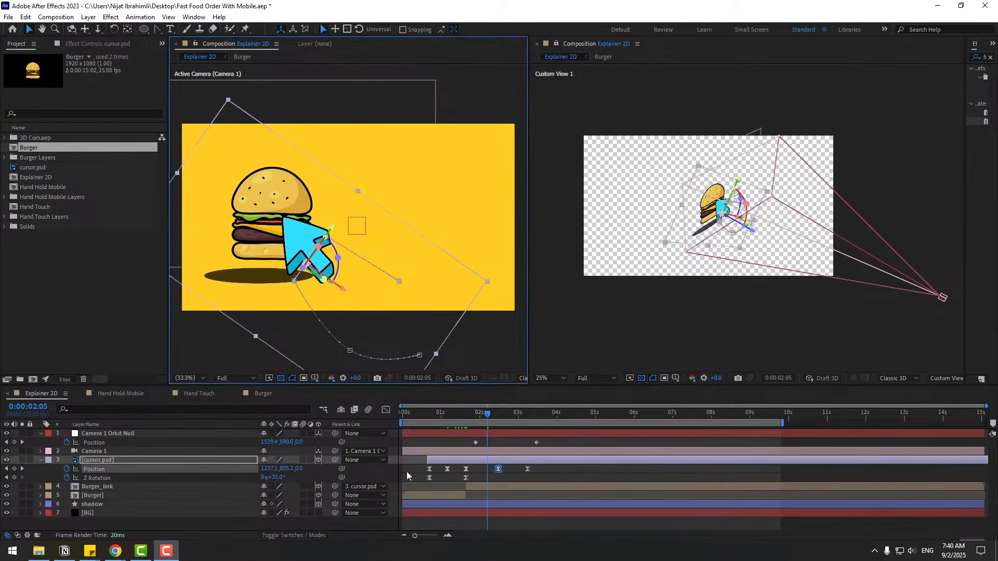
click(504, 441)
key(space)
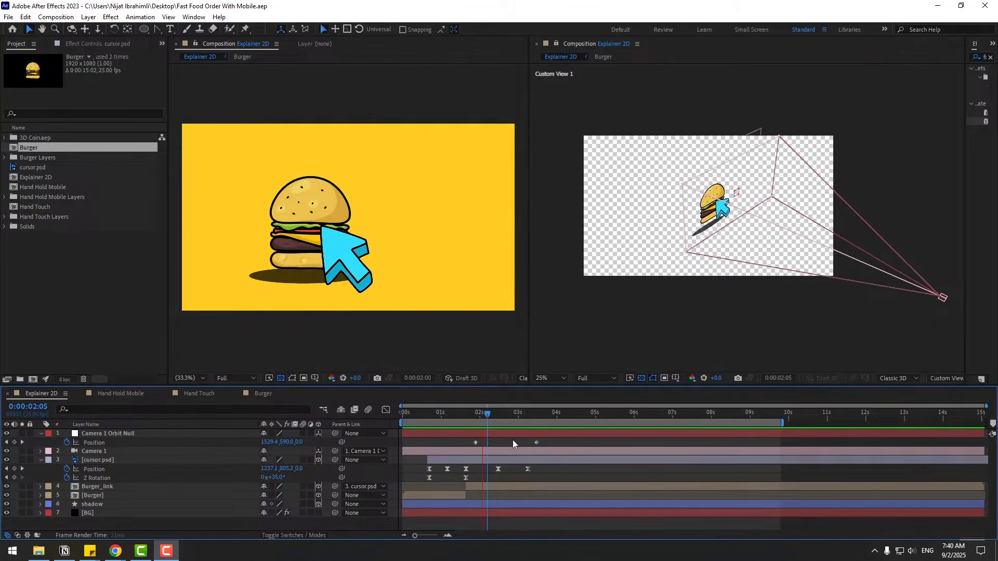
key(space)
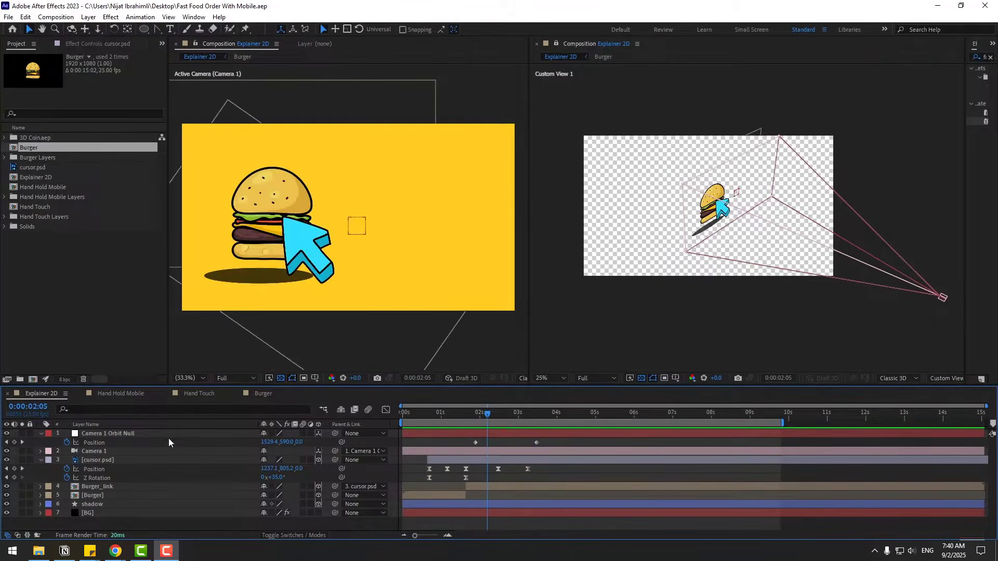
Apply Easy Ease to both Position keyframes of Camera 1 Orbit Null and lengthen their speed-graph influences to about 65%
click(126, 433)
click(537, 442)
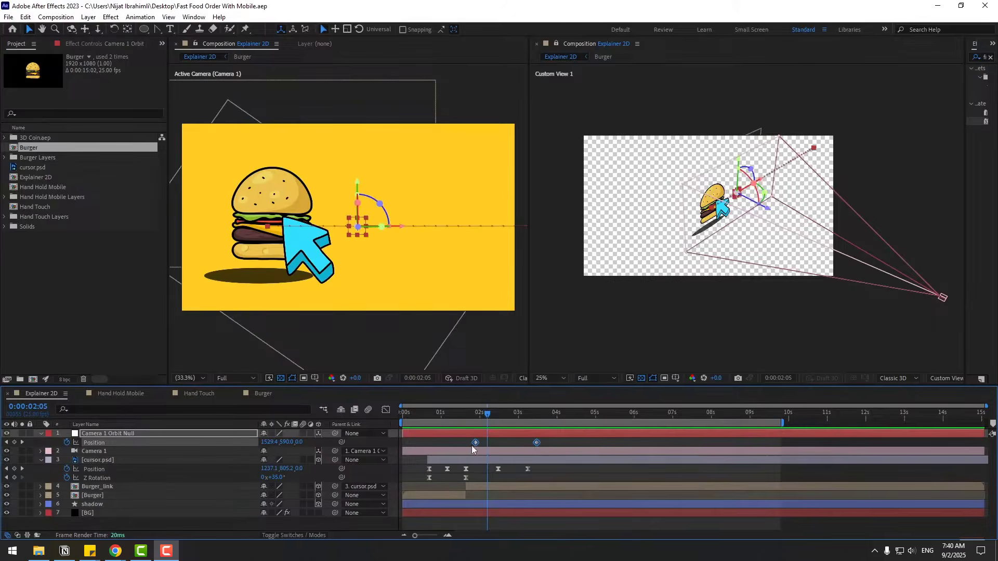
right_click(475, 444)
mouse_move(520, 436)
click(624, 471)
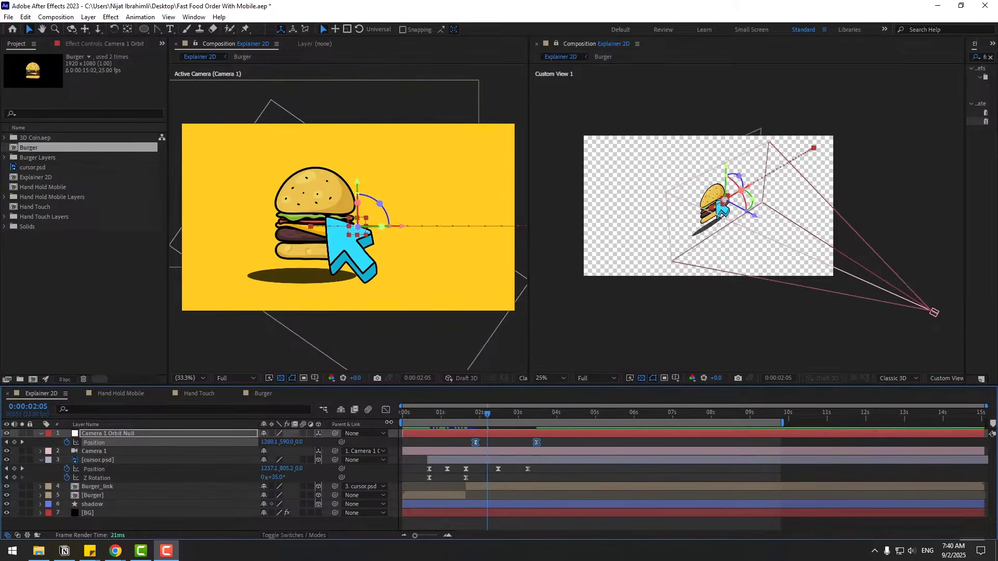
click(387, 414)
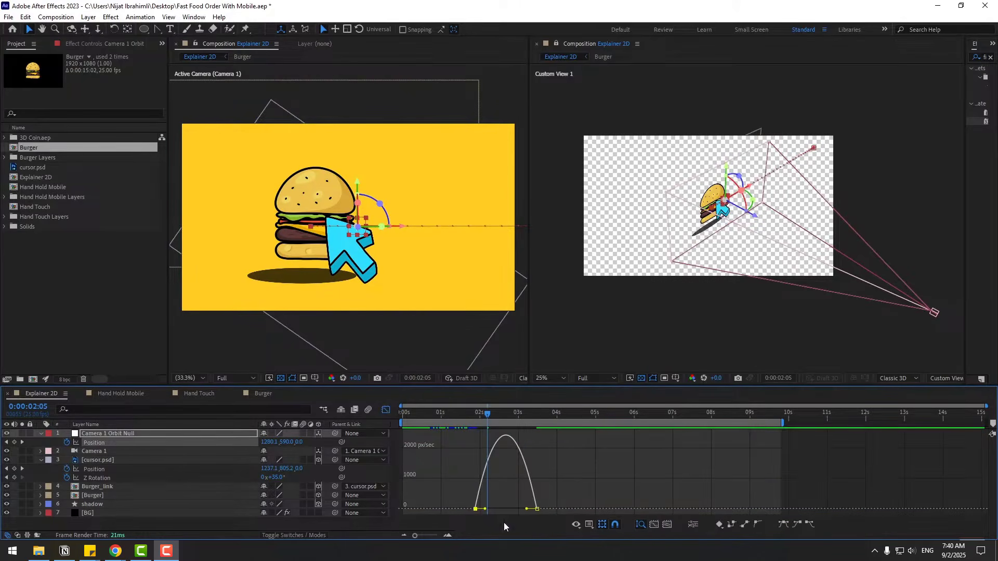
drag(484, 510, 517, 510)
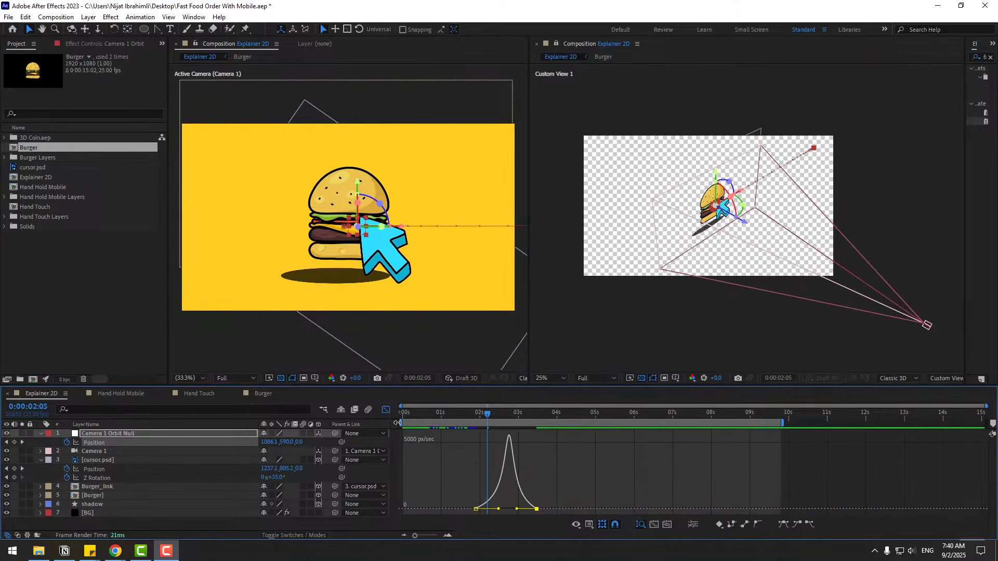
Start the work area just before the camera move, play back its easing, and return to the keyframe view
drag(396, 423, 470, 423)
key(space)
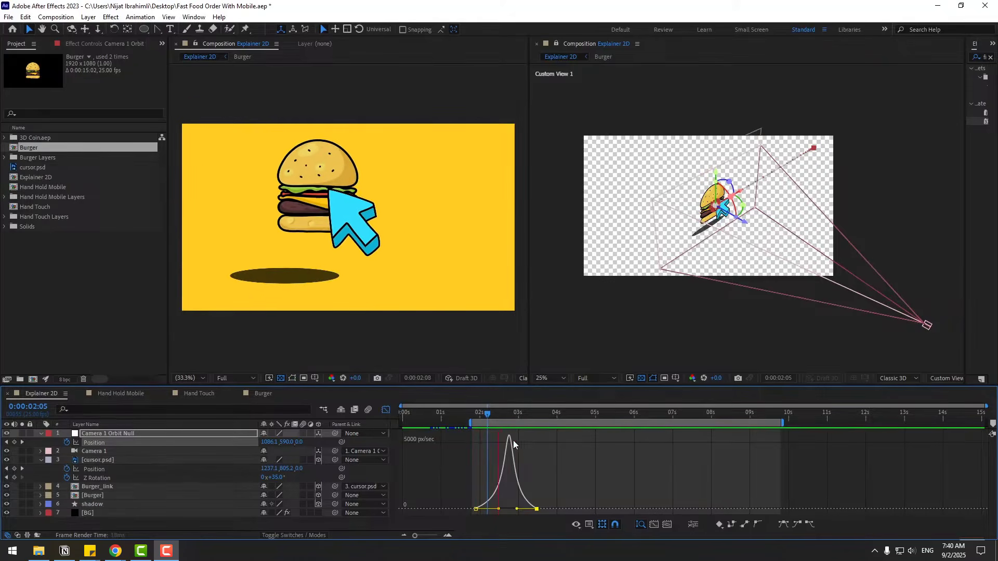
key(space)
key(shift+F3)
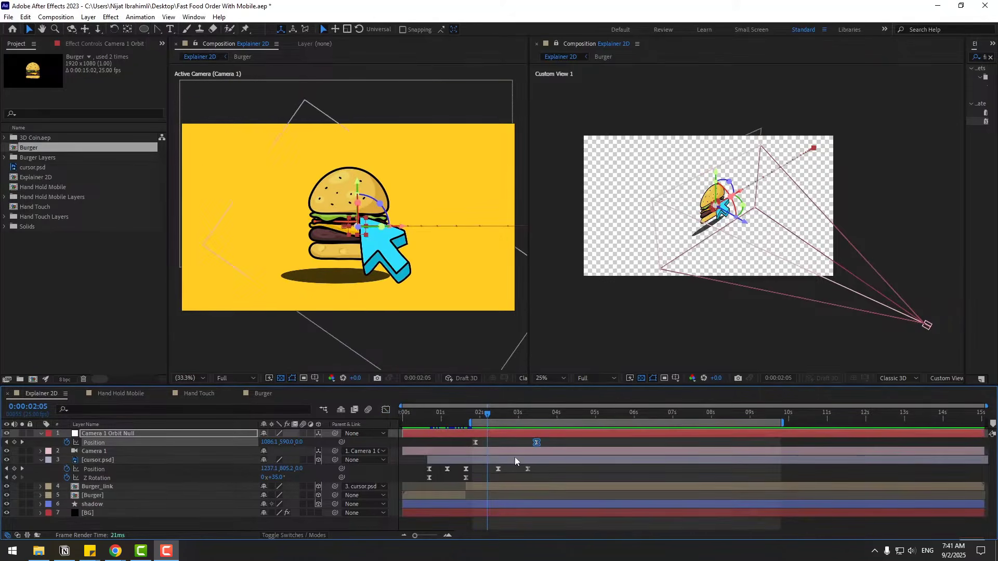
Delete the cursor's intermediate Position keyframe that lifts the burger midway through the drag
click(98, 461)
drag(472, 416, 537, 420)
click(498, 469)
key(Delete)
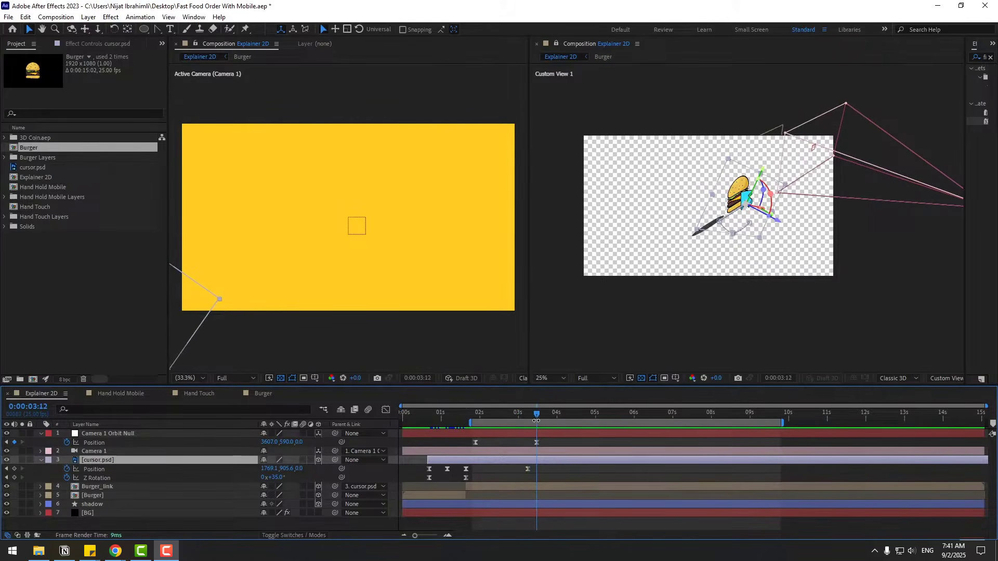
Shift the cursor's last Position keyframe to 0:00:03:11, and centre the cursor and burger at 0:00:03:12 with Position 3756.1, 833.6
drag(528, 468, 535, 470)
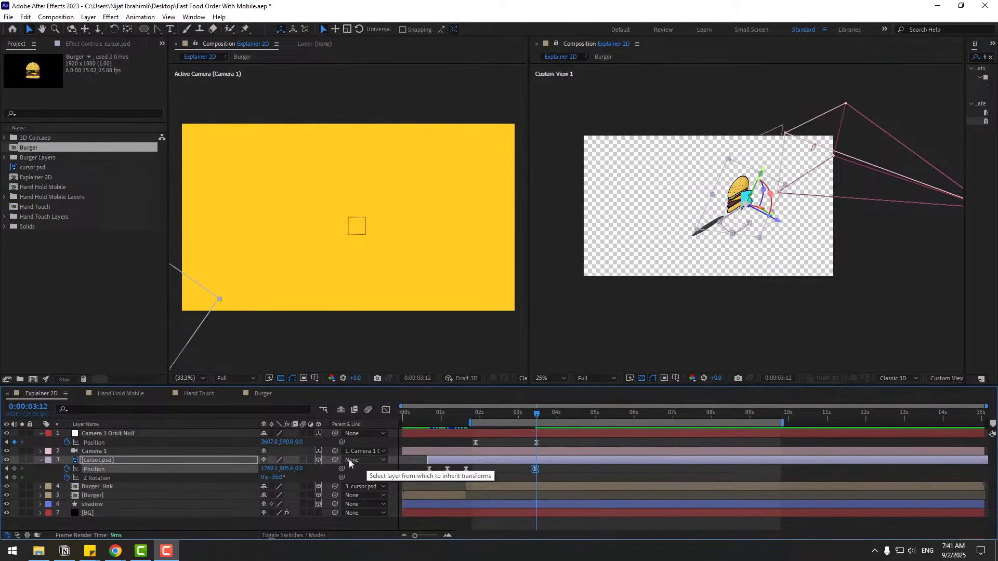
drag(272, 469, 364, 469)
drag(423, 292, 466, 283)
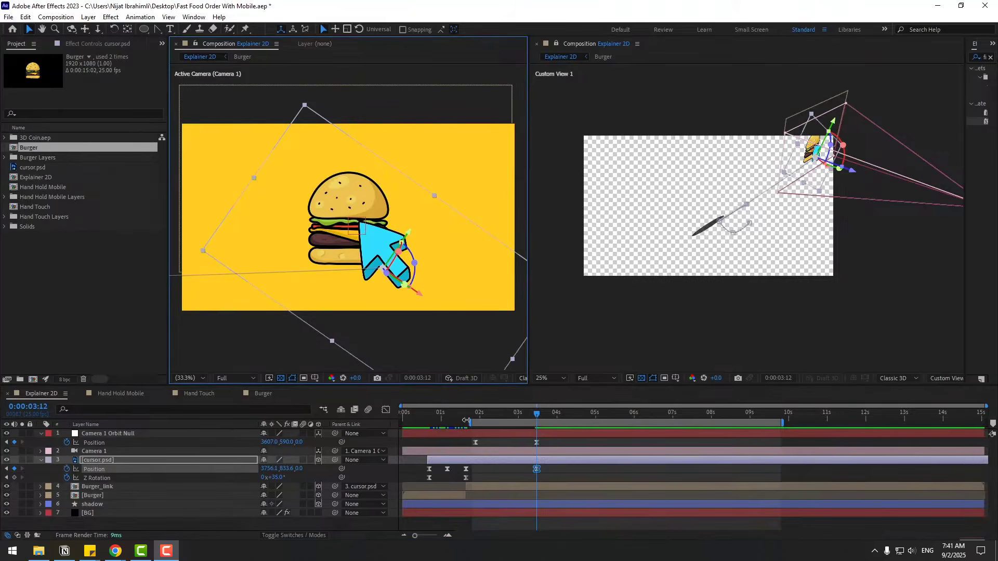
Move the start of the work area back to about 1 second and play back the drag with the camera following
drag(466, 420, 439, 420)
key(space)
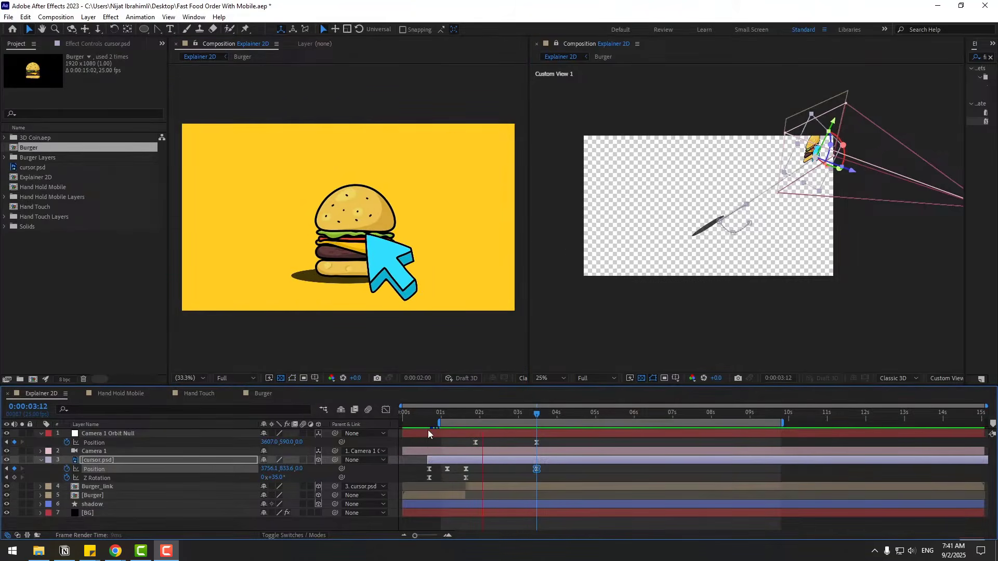
key(space)
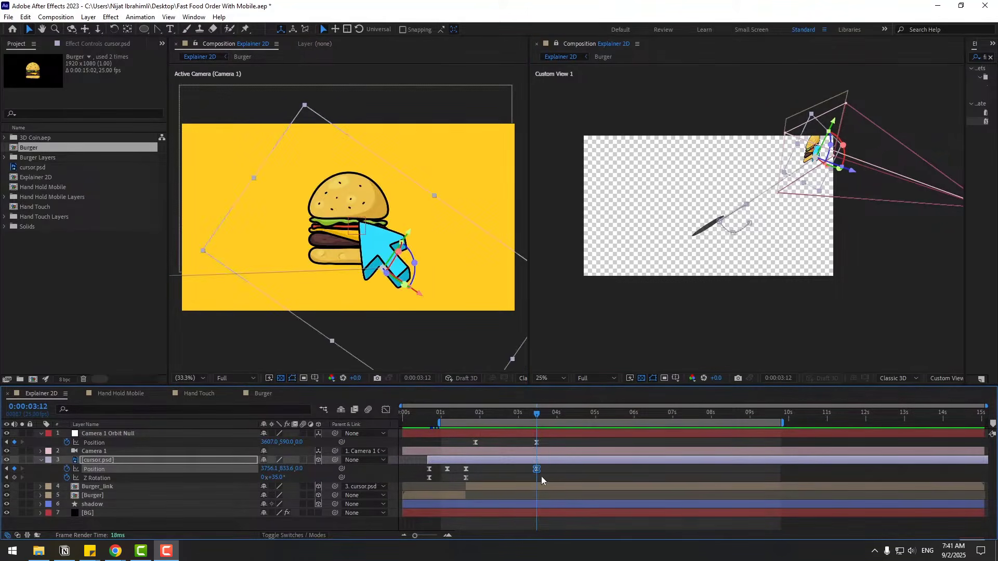
Locate the cursor's stray Position keyframe at 0:00:03:11 in the speed graph and delete it, keeping the one at 0:00:03:12
drag(453, 465, 476, 473)
click(387, 411)
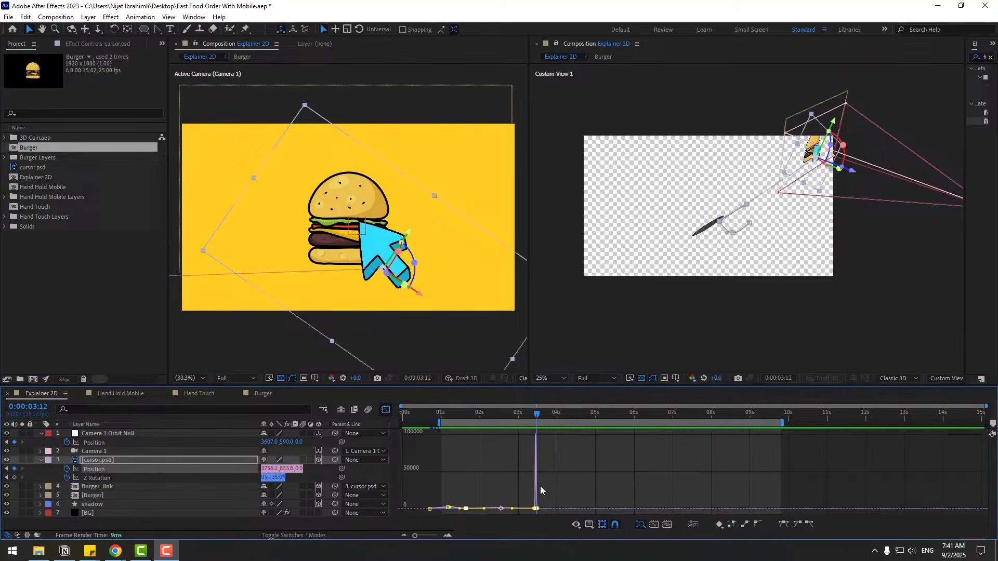
key(=)
key(=)
key(=)
key(=)
drag(557, 489, 637, 484)
click(526, 417)
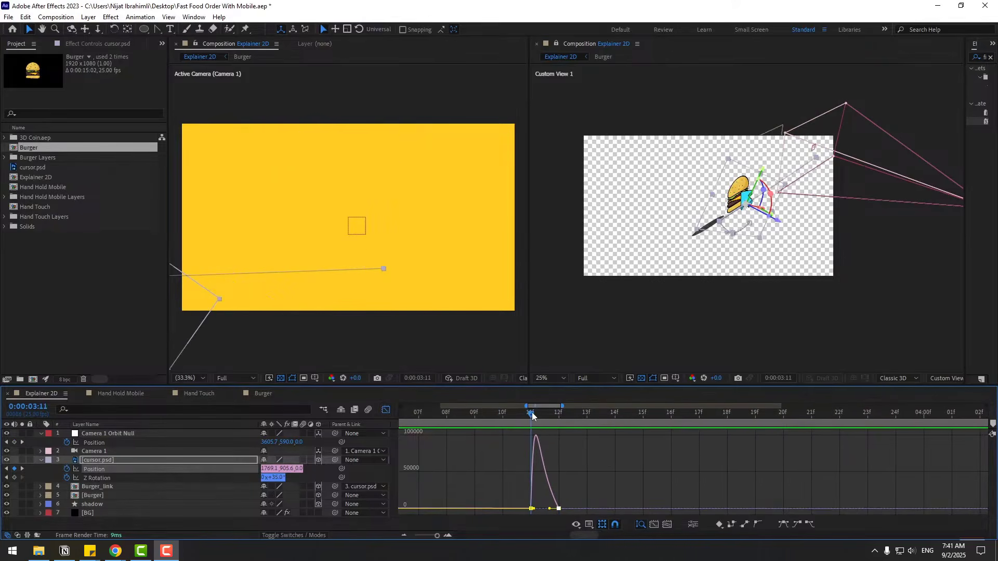
click(551, 416)
key(shift+F3)
click(513, 472)
key(-)
key(-)
key(-)
key(-)
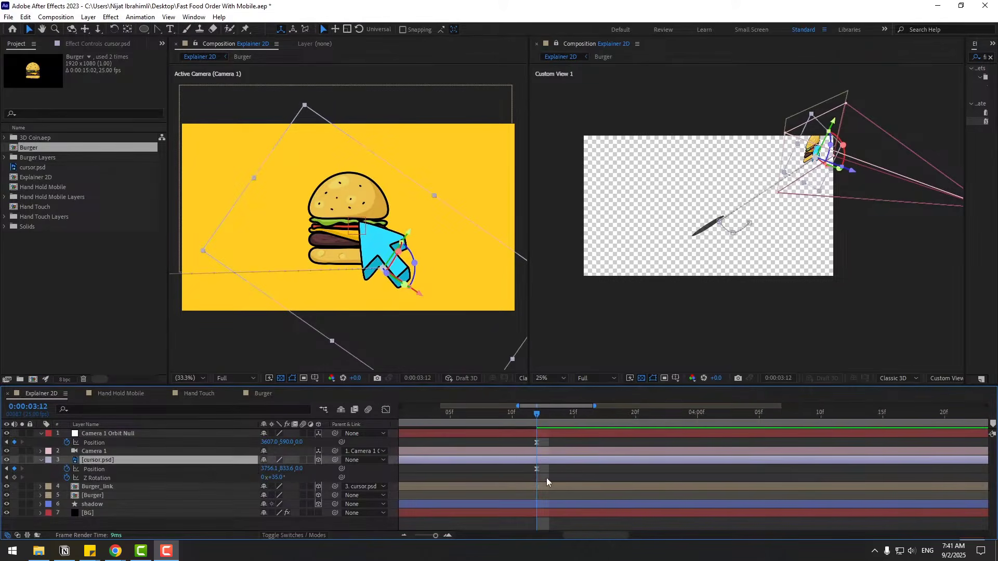
Display the speed graph for the cursor's last two Position keyframes and play back its drag of the burger
drag(547, 471, 460, 470)
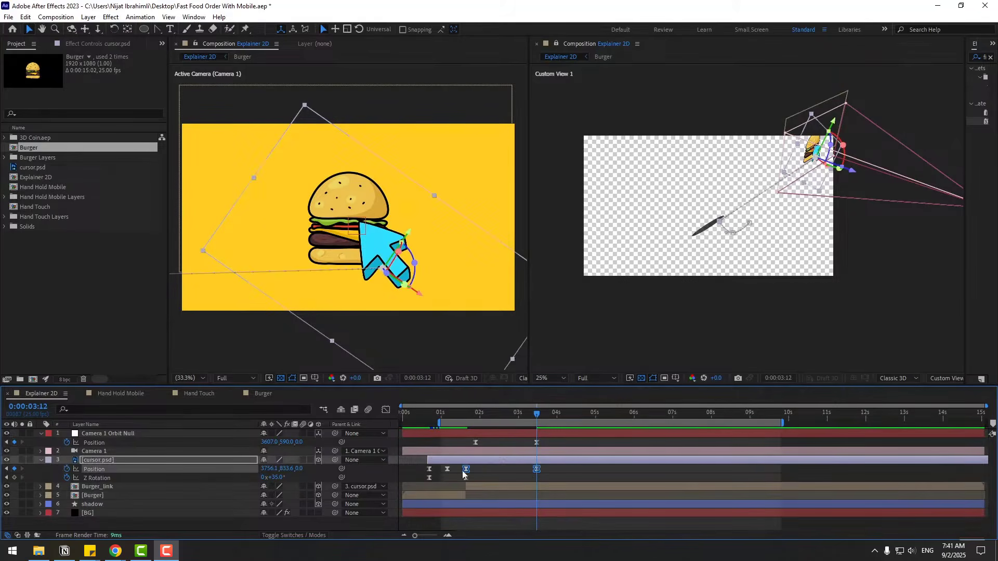
click(386, 411)
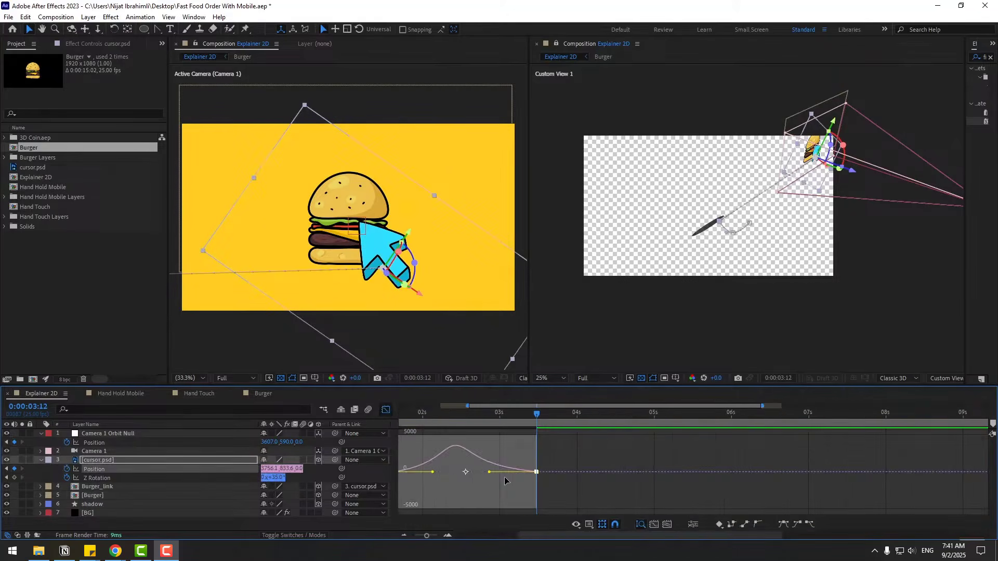
drag(575, 506, 619, 507)
key(minus)
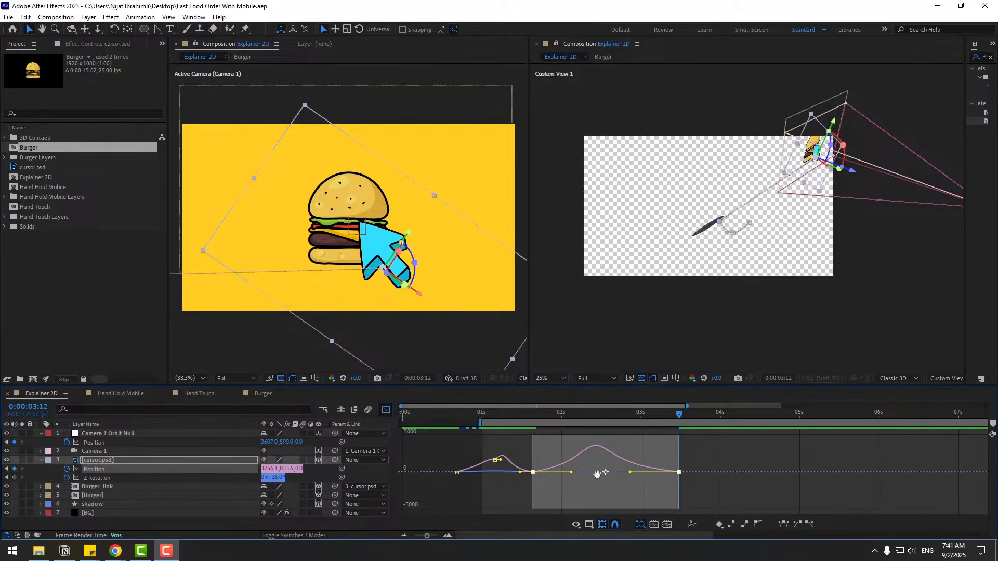
click(730, 453)
click(564, 478)
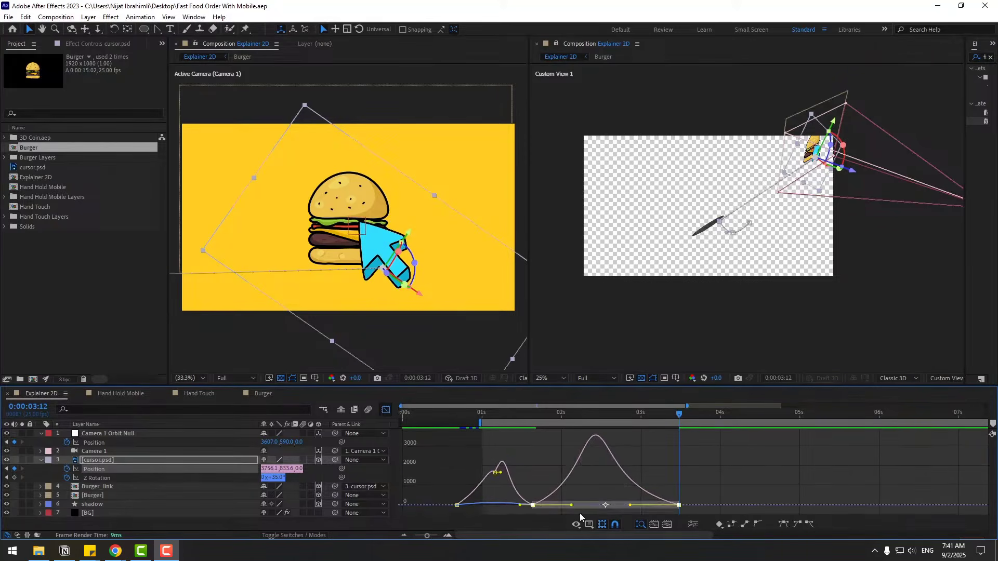
drag(529, 418, 641, 422)
key(space)
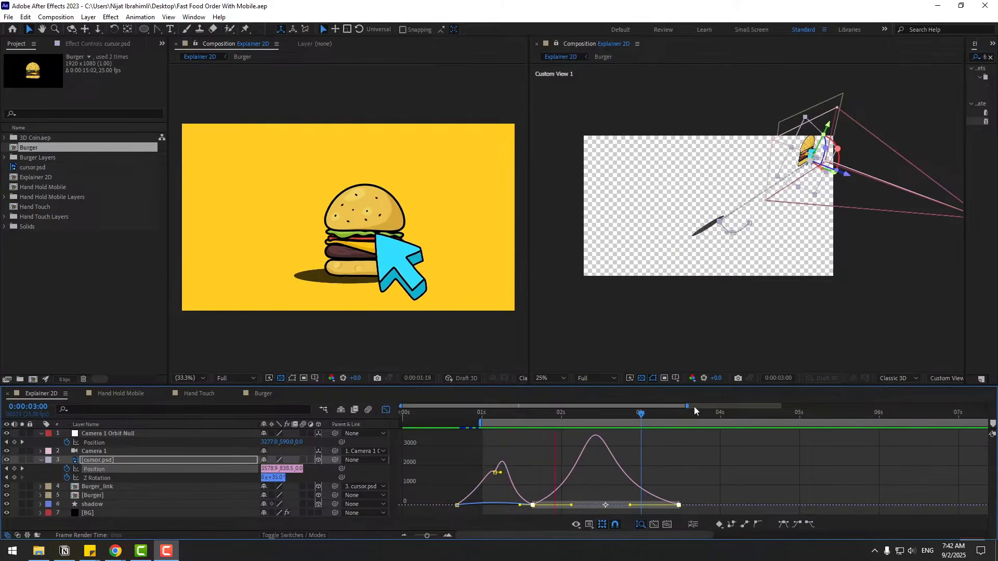
key(space)
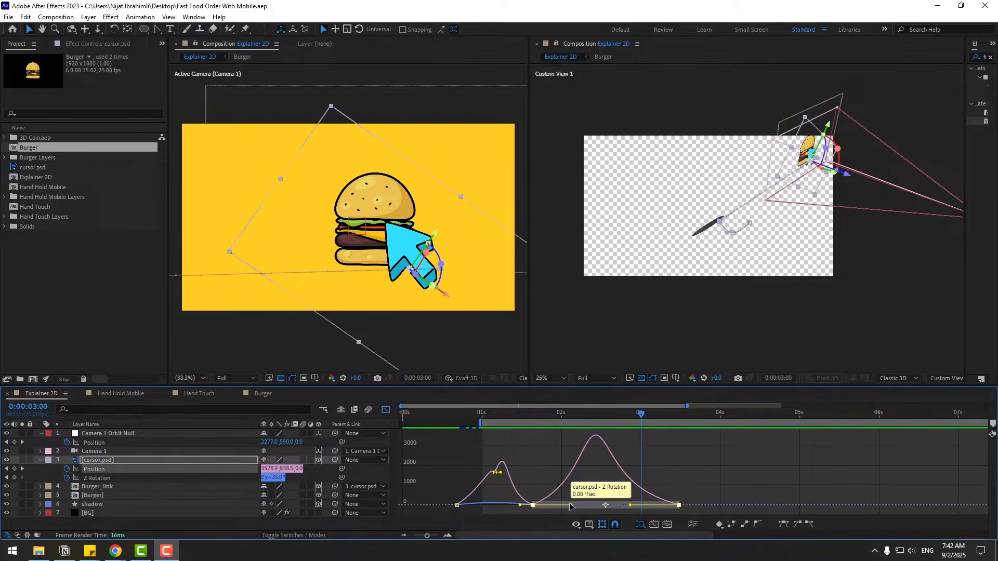
Reshape the incoming ease of the cursor layer's last Position keyframe in the speed graph and preview the animation
mouse_move(630, 508)
mouse_down()
mouse_move(639, 442)
mouse_move(697, 507)
mouse_move(644, 512)
mouse_up()
key(ctrl+z)
key(space)
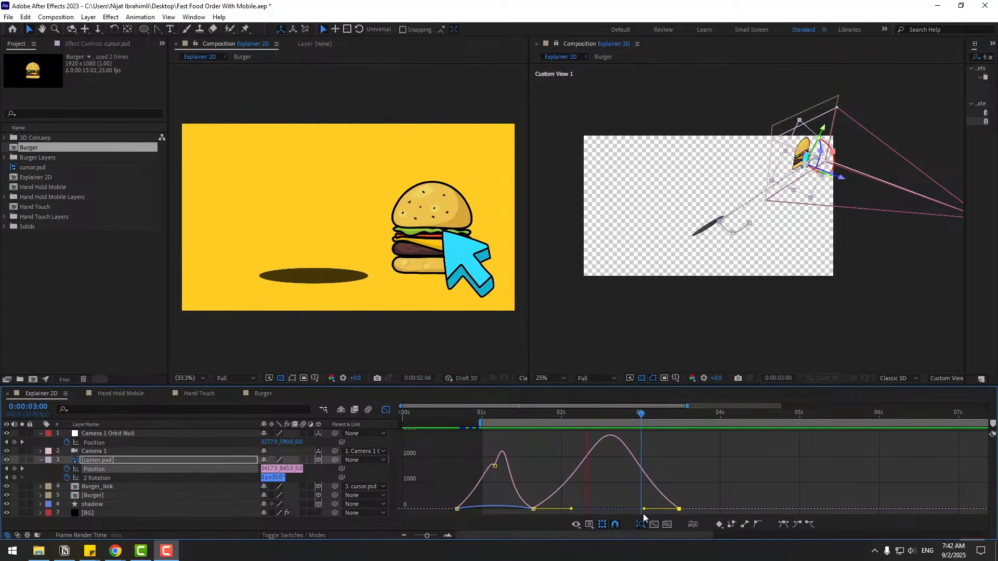
key(space)
key(space)
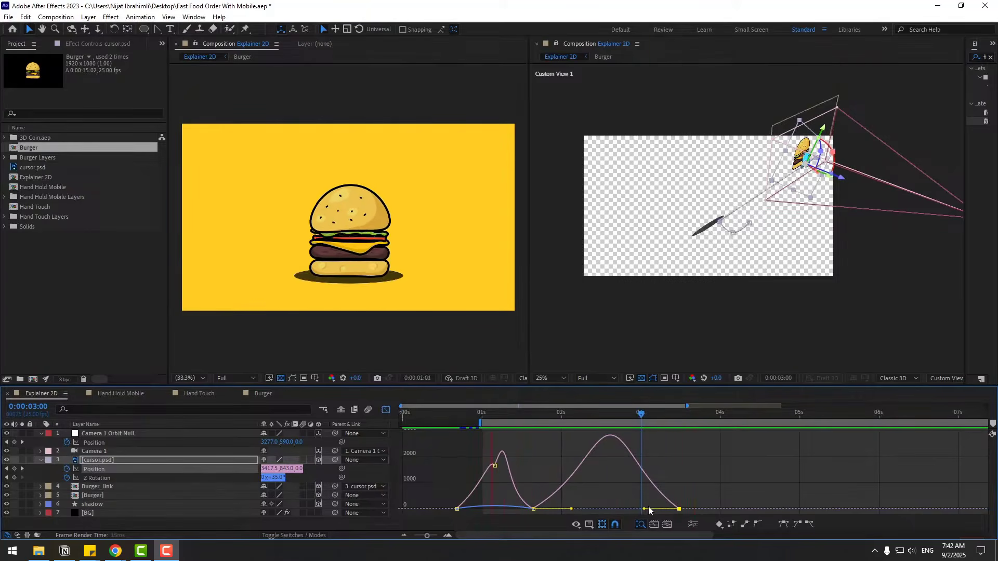
scroll(653, 482, down, 4)
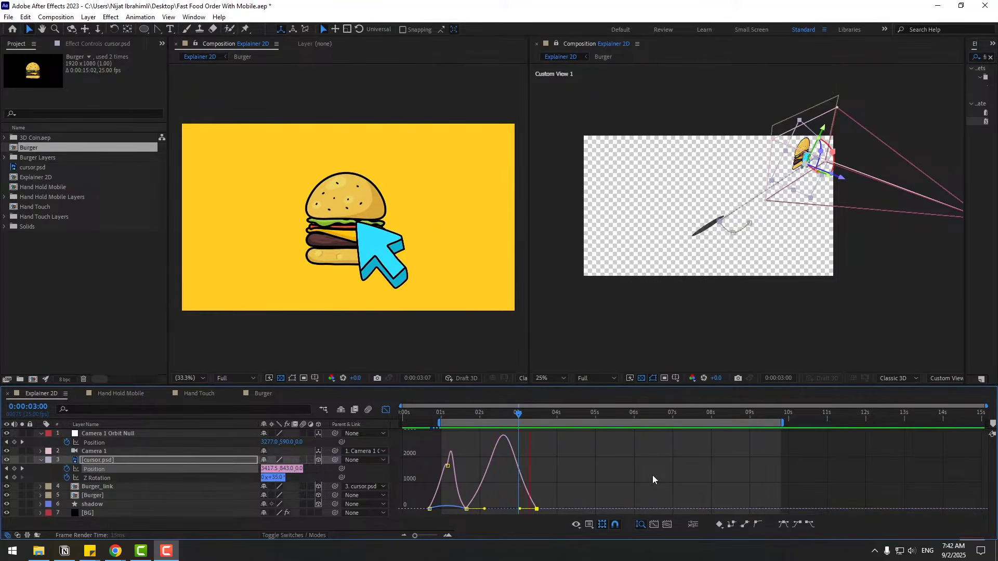
key(space)
Add a Position keyframe to the cursor layer at 0:00:02:12 with Y at 710.6 and preview the raised motion path
drag(462, 414, 500, 415)
click(387, 411)
click(459, 471)
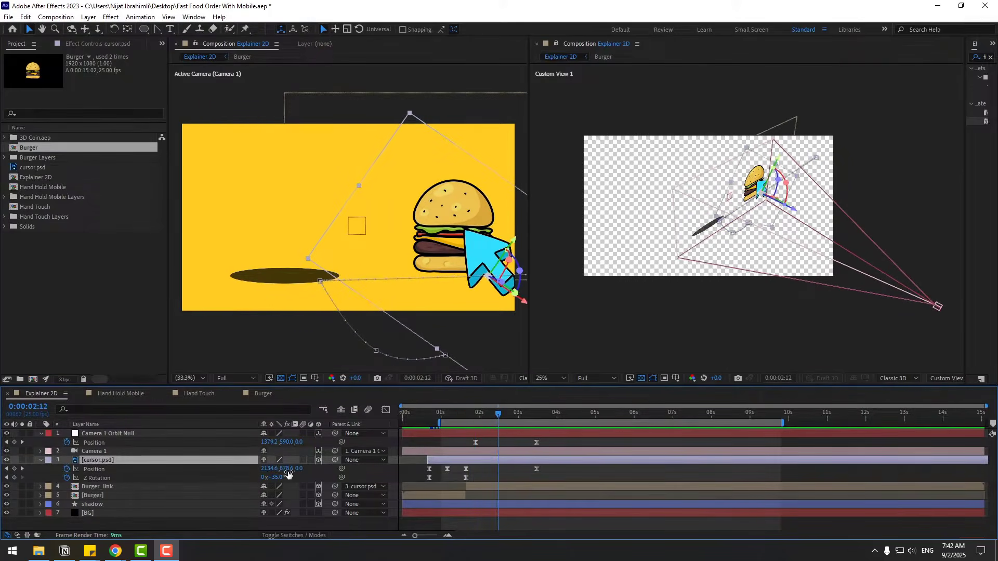
drag(287, 470, 183, 489)
key(space)
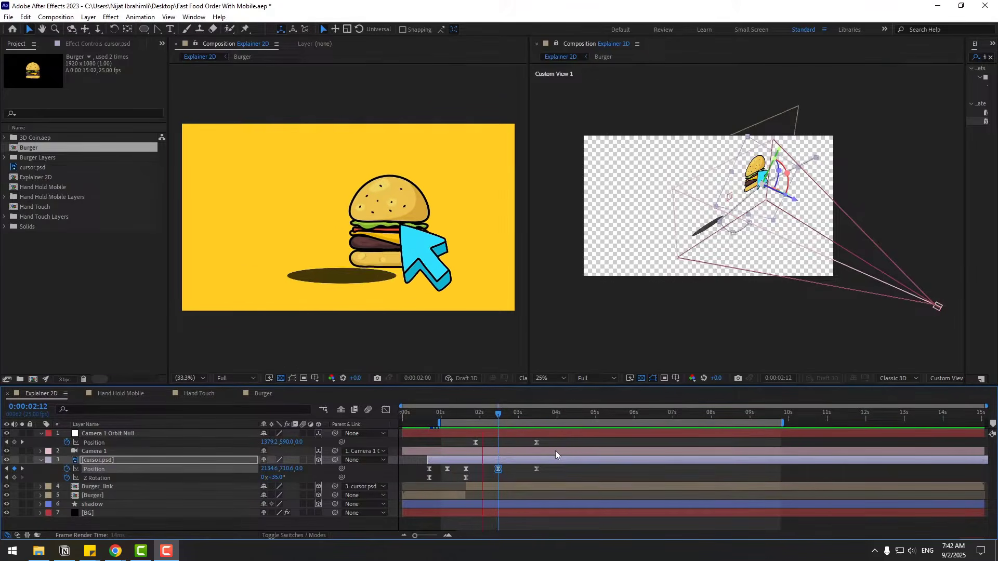
key(space)
key(space)
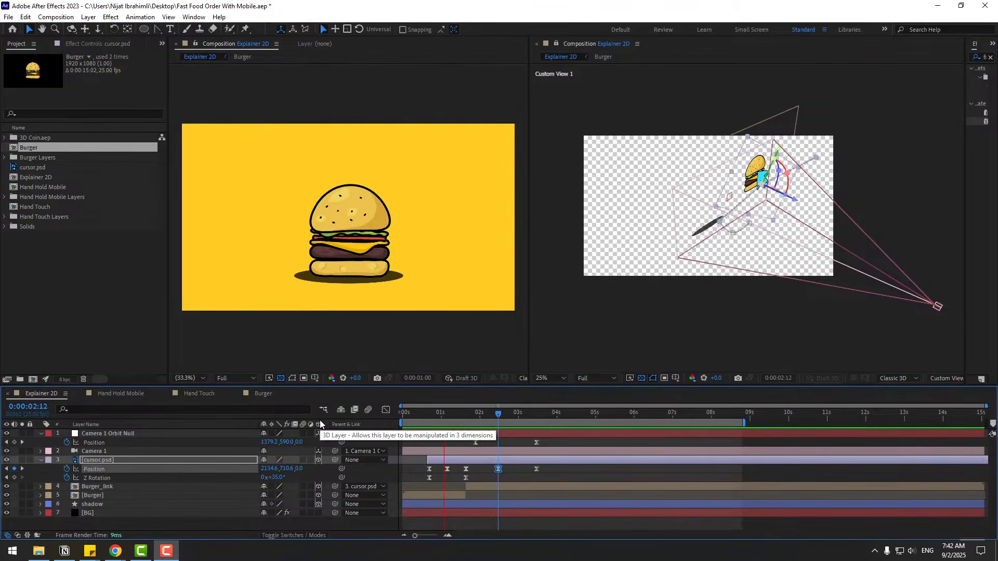
key(space)
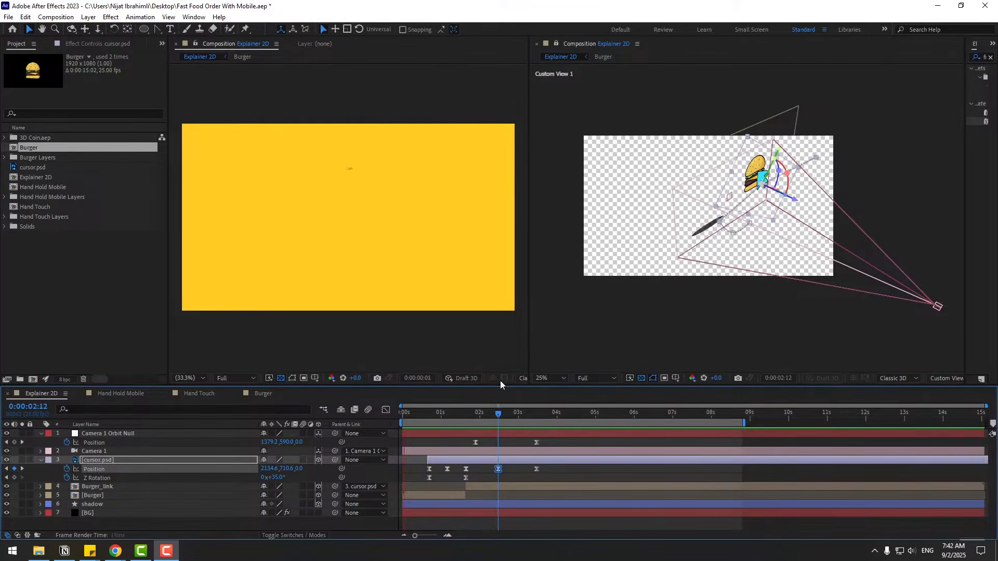
At 0:00:01:17, move the Burger_link layer's anchor point to the cursor's tip and save the project
click(108, 489)
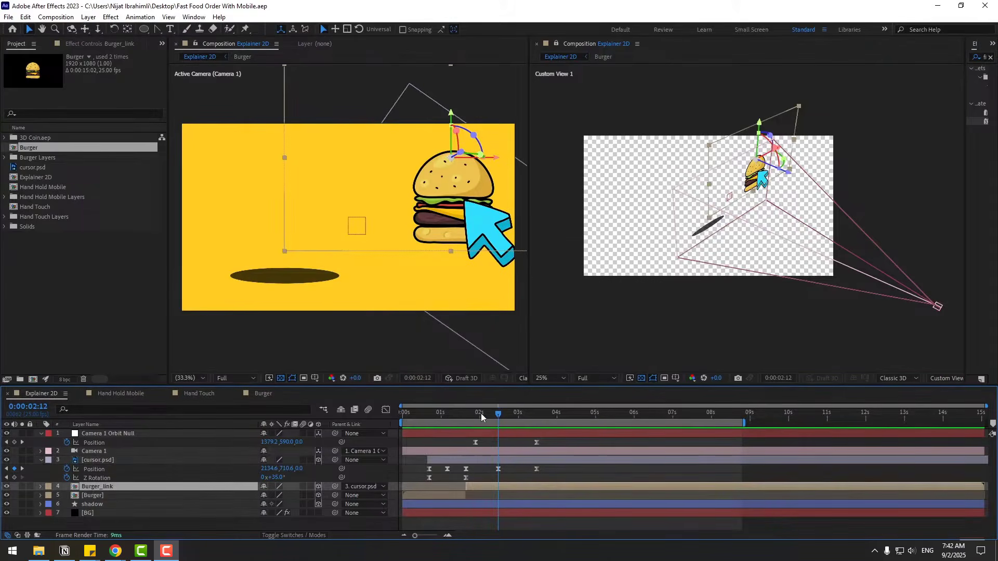
drag(481, 413, 465, 415)
key(/)
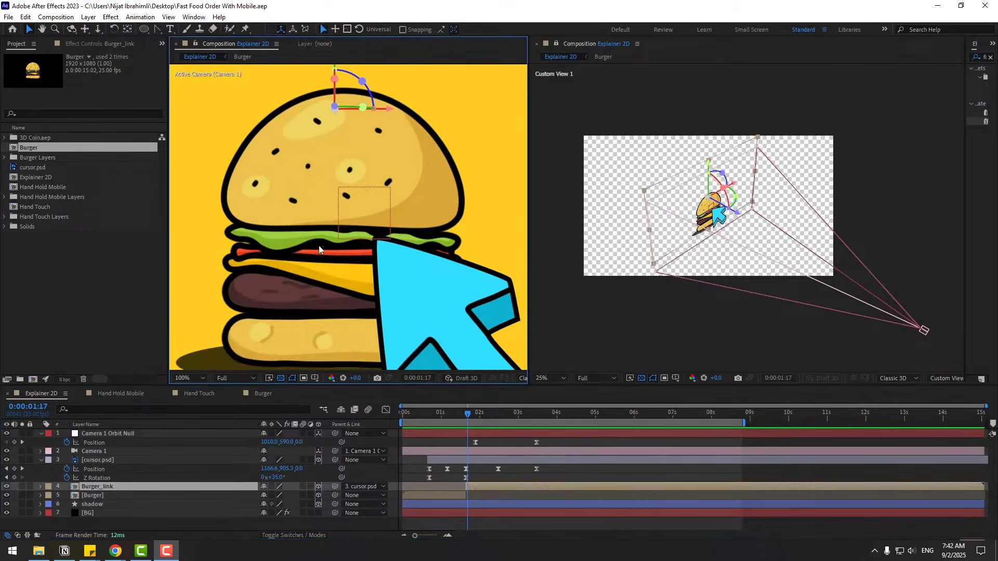
click(127, 29)
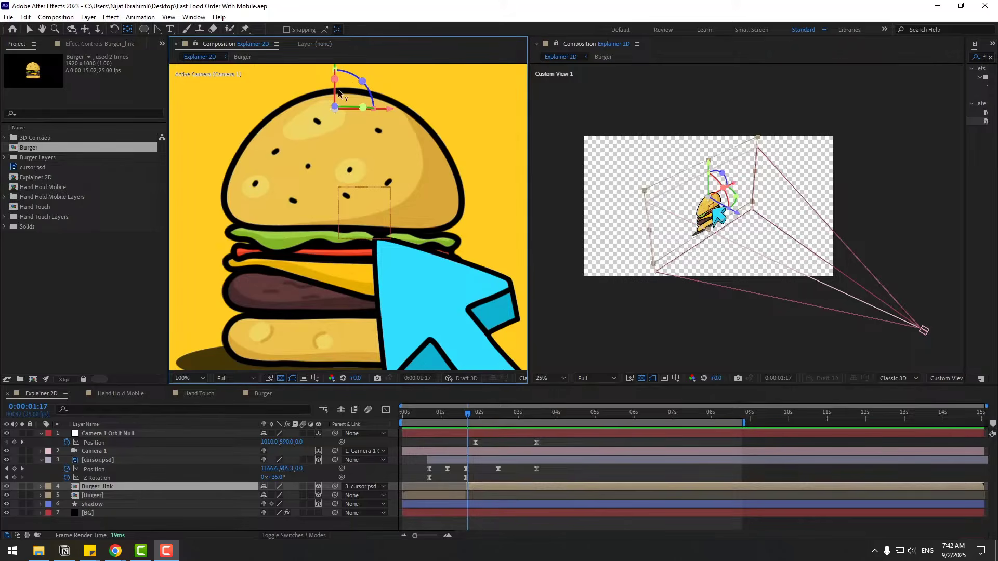
drag(335, 87, 336, 71)
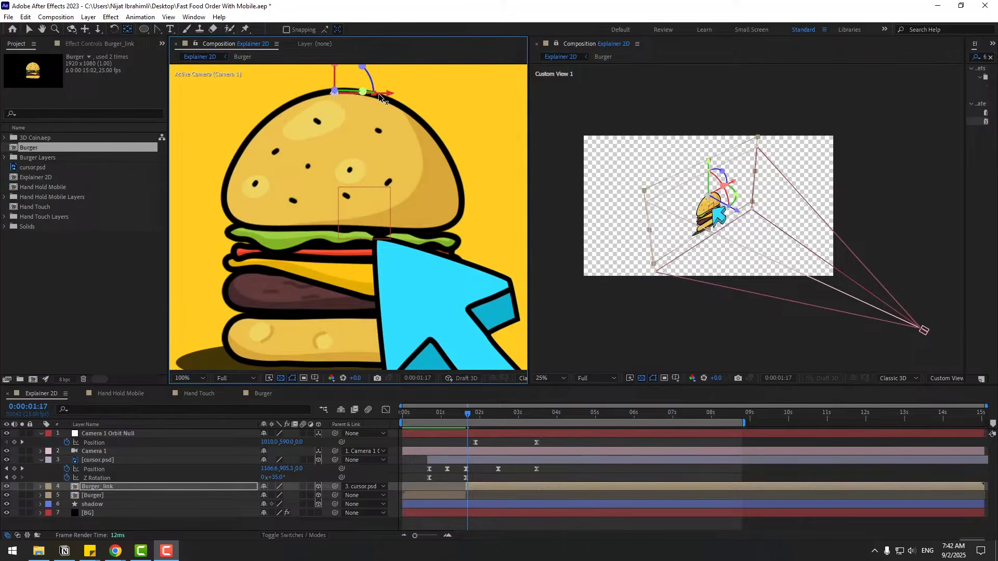
drag(379, 97, 395, 97)
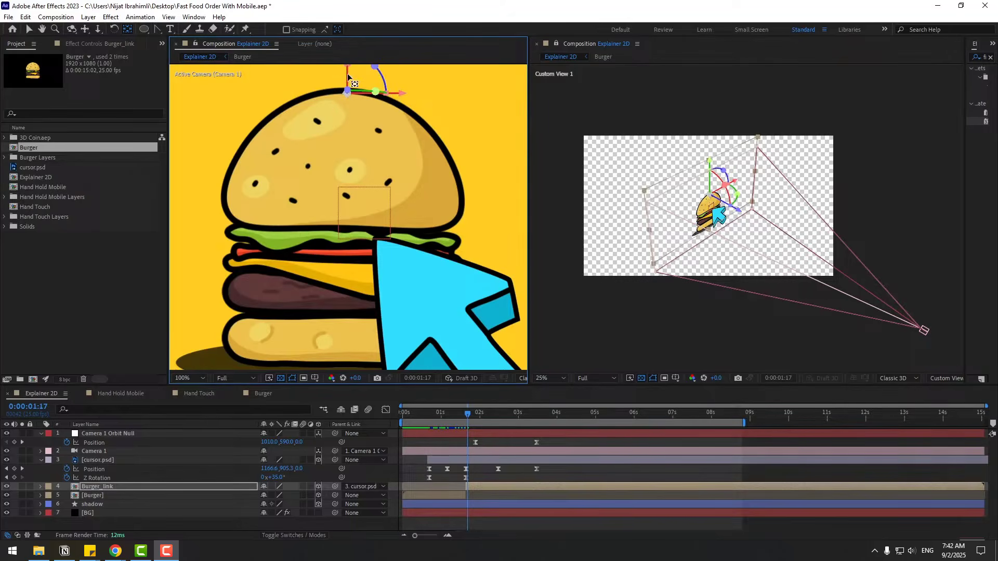
scroll(369, 138, up, 2)
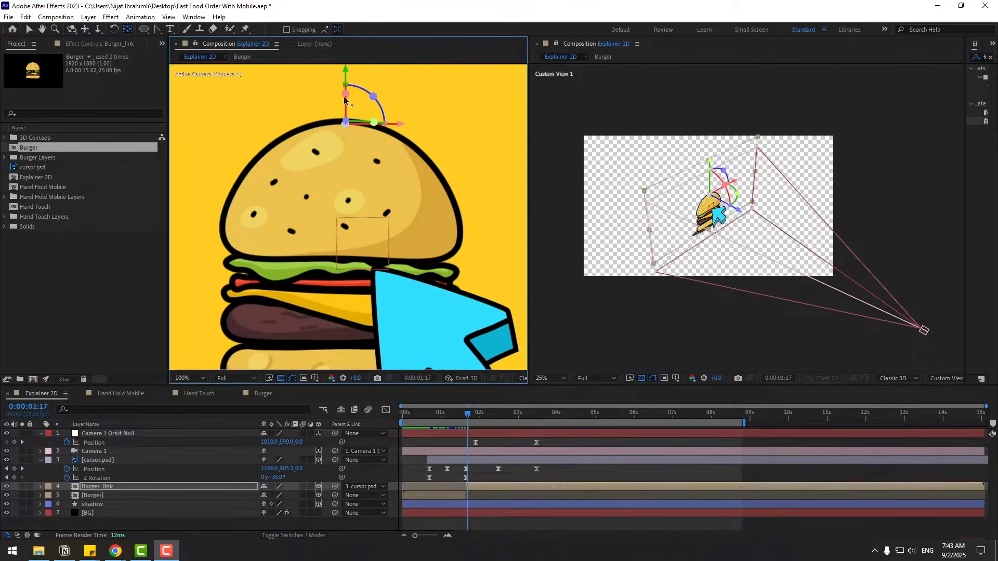
drag(345, 100, 434, 285)
drag(381, 233, 379, 224)
key(ctrl+s)
drag(437, 280, 424, 283)
scroll(459, 306, down, 2)
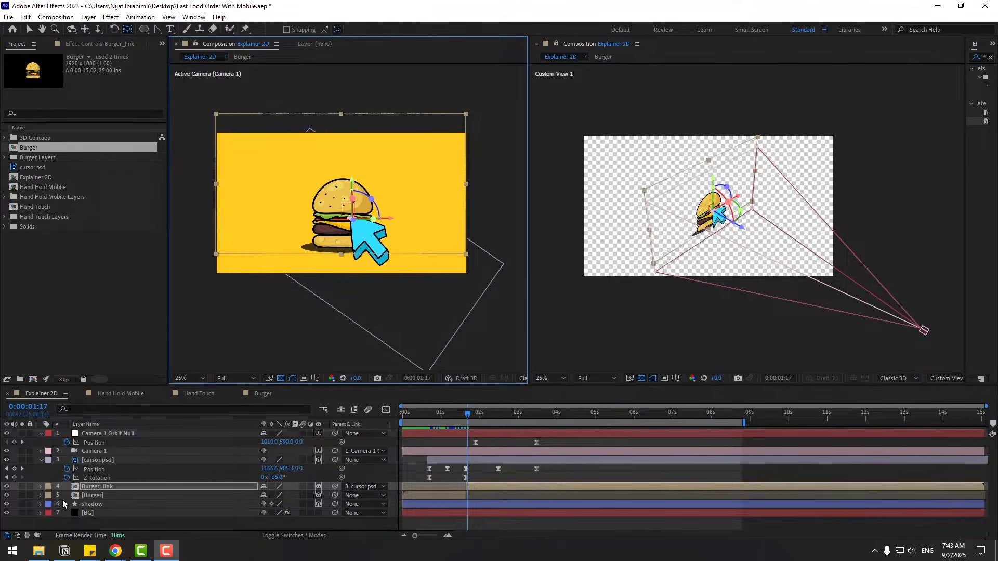
Set a starting Z Rotation keyframe of 0° on the Burger_link layer at 0:00:01:17
click(88, 488)
key(r)
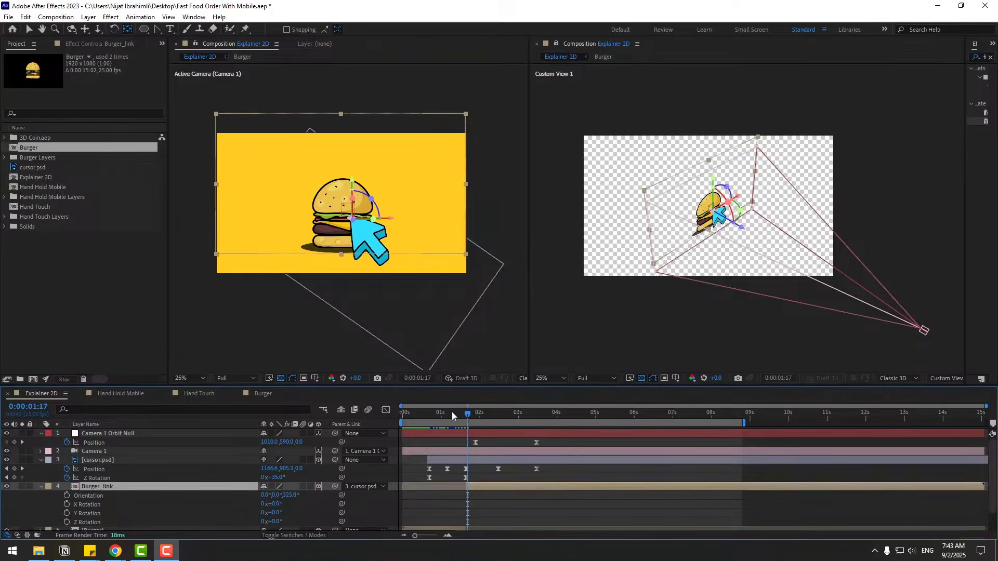
drag(452, 412, 466, 413)
drag(274, 523, 281, 522)
key(ctrl+z)
click(67, 522)
Keyframe Burger_link's Z Rotation at 14° at 0:00:02:12 and -10° at 0:00:03:13
drag(477, 416, 498, 417)
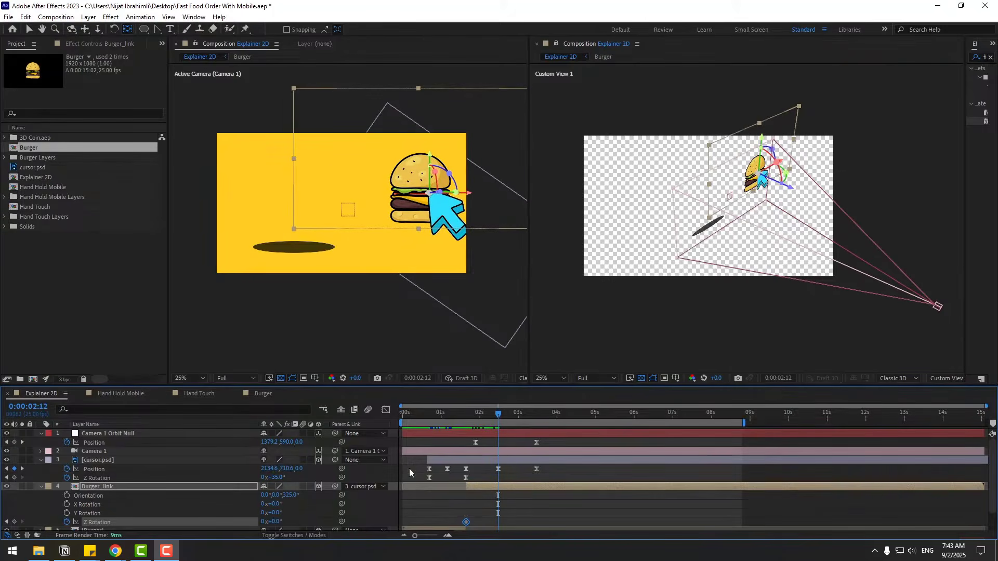
drag(272, 524, 283, 531)
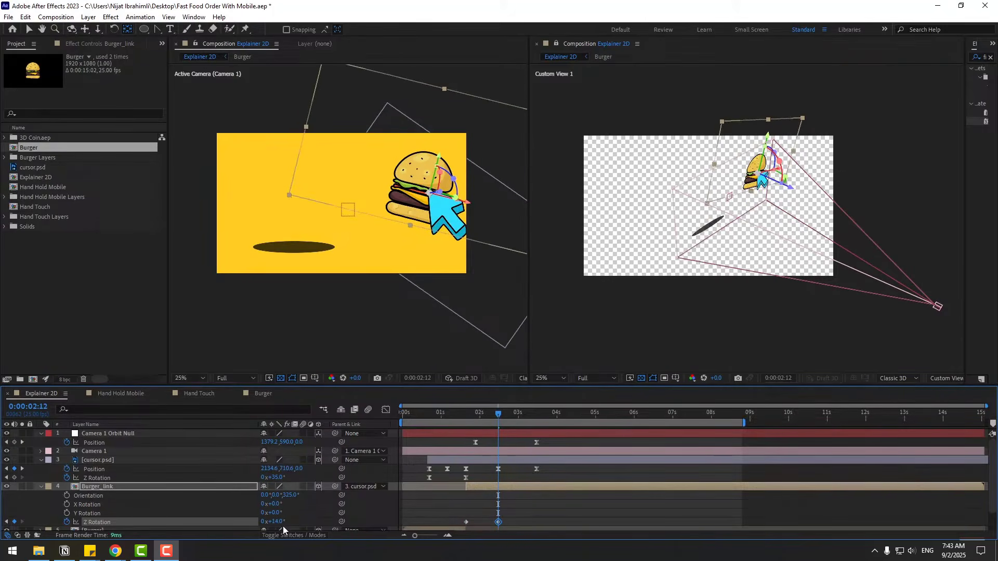
drag(450, 414, 538, 413)
click(276, 521)
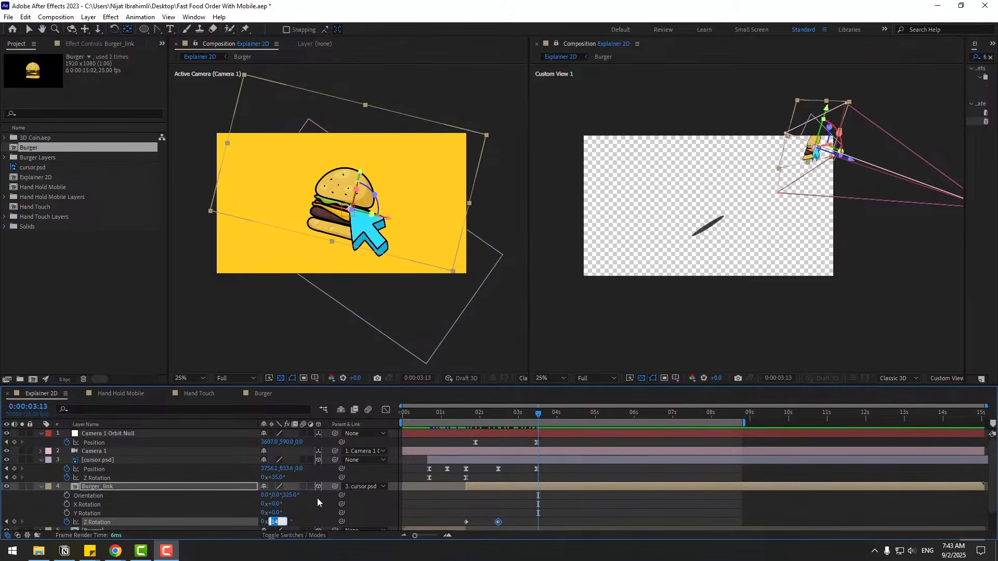
text(-10)
key(Return)
Shift Burger_link's -10° rotation keyframe slightly earlier and add a Z Rotation keyframe of 0° at 0:00:03:15
drag(492, 416, 532, 420)
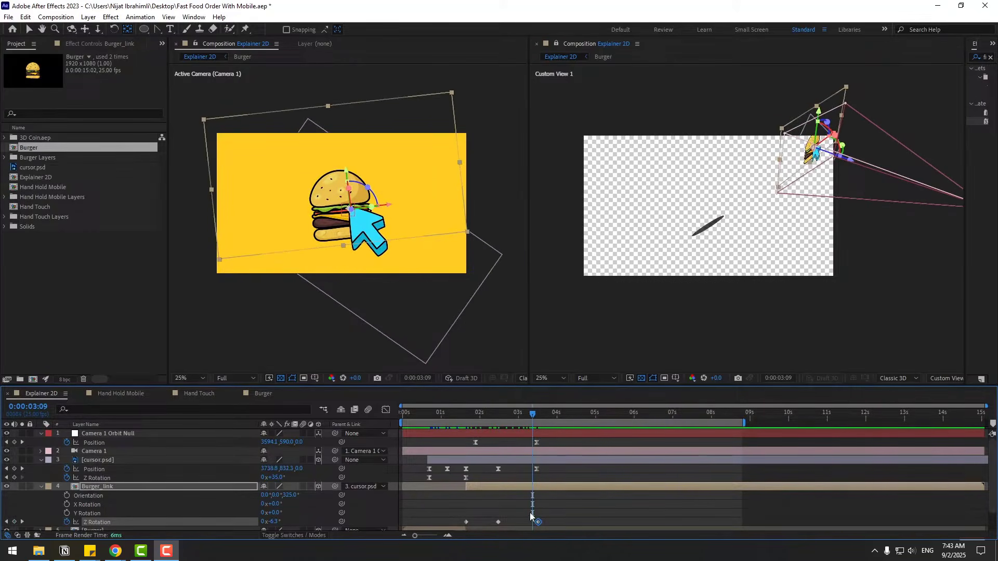
drag(539, 521, 531, 522)
drag(532, 413, 542, 420)
click(279, 523)
text(0)
key(Return)
Apply Easy Ease to all of Burger_link's Z Rotation keyframes and preview the swing
drag(555, 519, 455, 526)
right_click(466, 522)
mouse_move(470, 521)
click(628, 451)
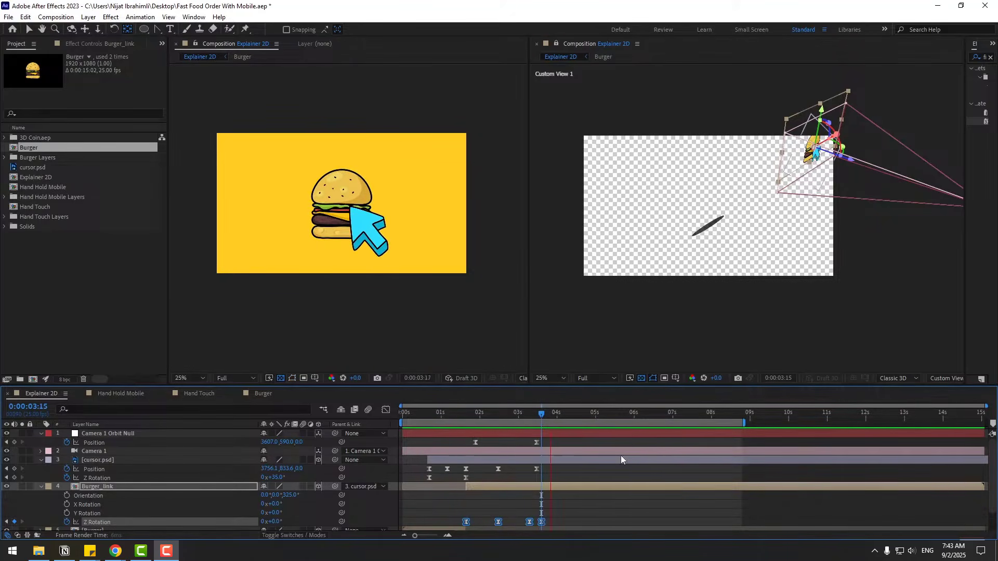
Return to the start of the timeline, save the project and collapse the expanded layer properties
drag(541, 414, 46, 438)
key(ctrl+s)
click(41, 435)
click(40, 454)
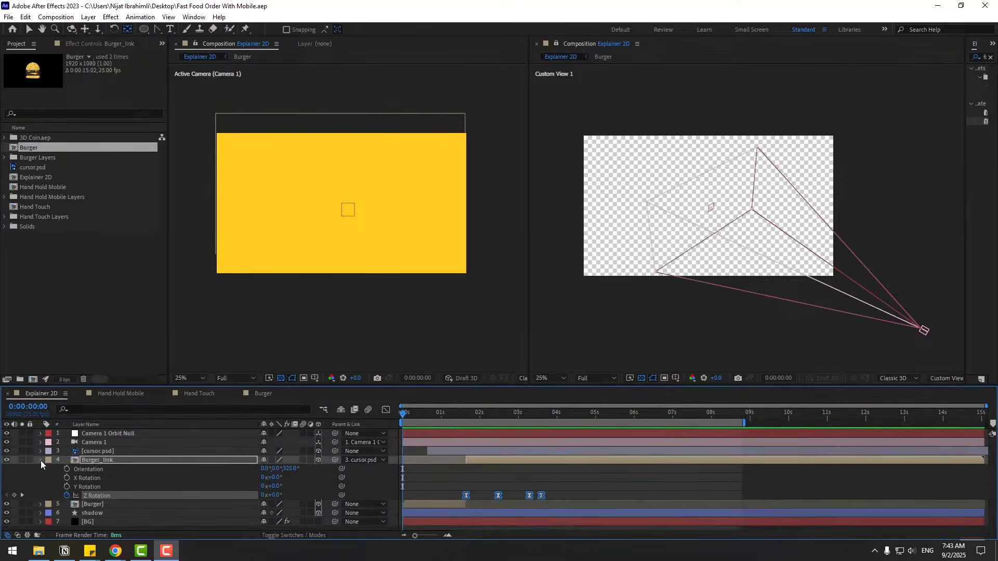
click(40, 461)
click(87, 501)
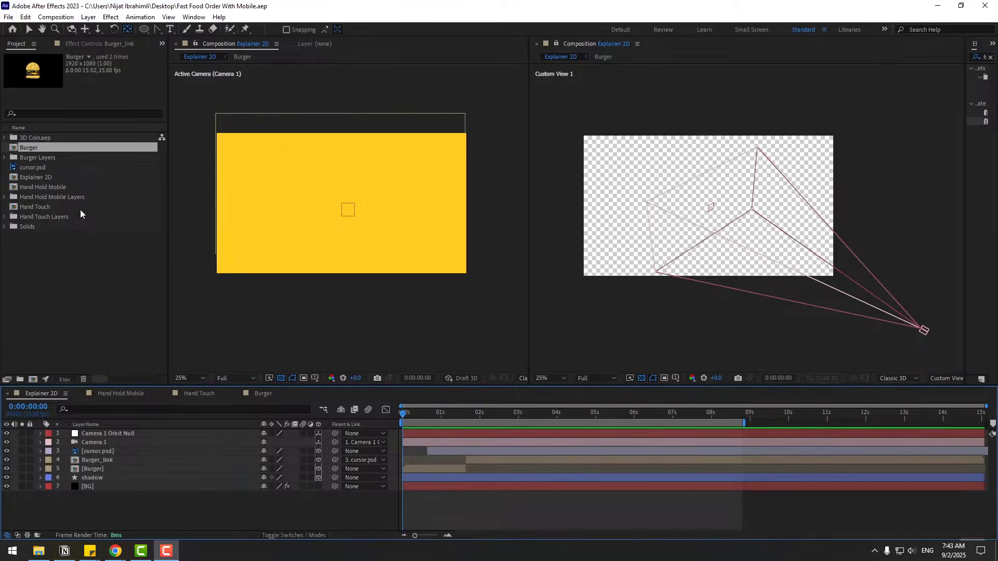
Add the Hand Hold Mobile composition as the top layer of Explainer 2D and inspect its contents
click(38, 187)
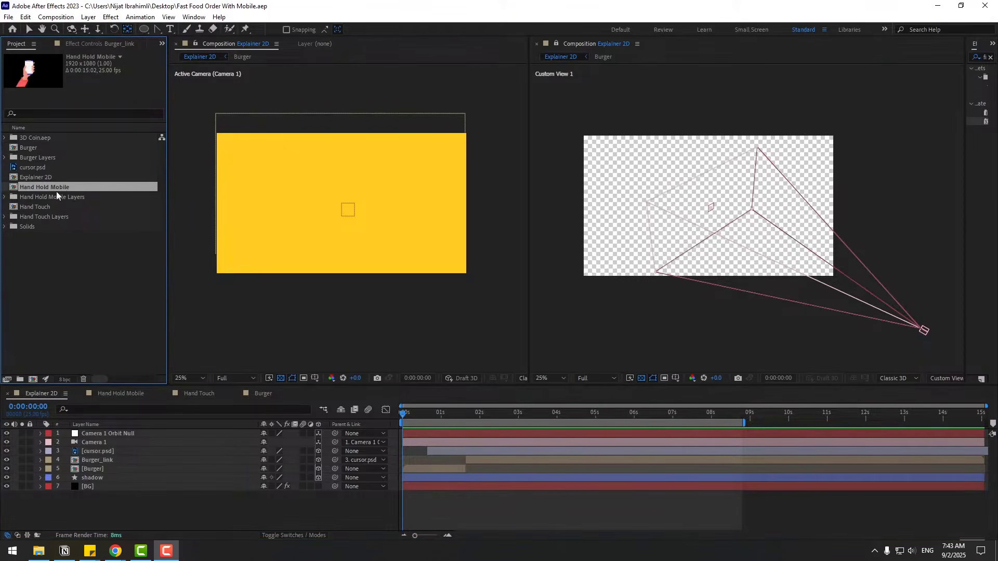
drag(58, 187, 94, 431)
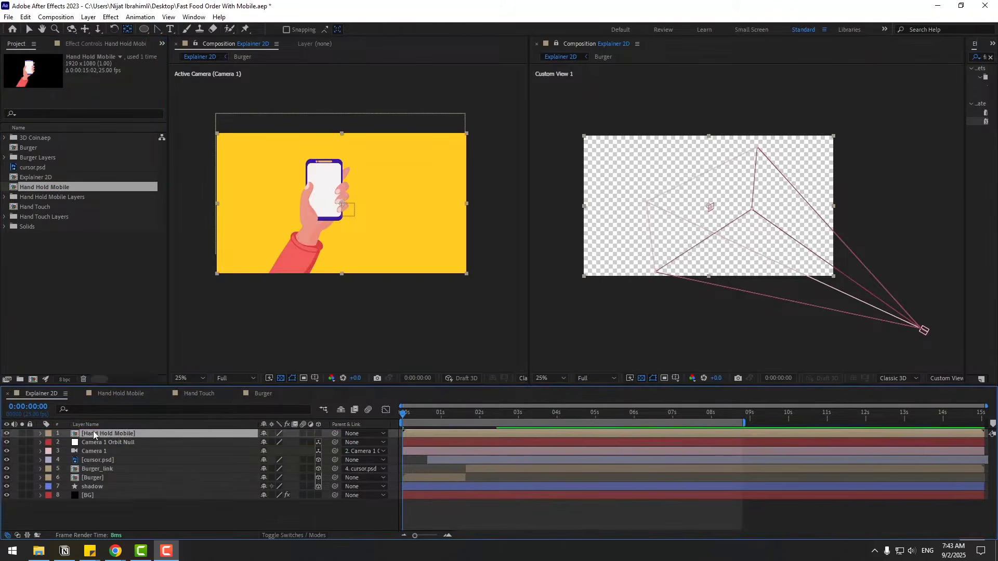
double_click(104, 433)
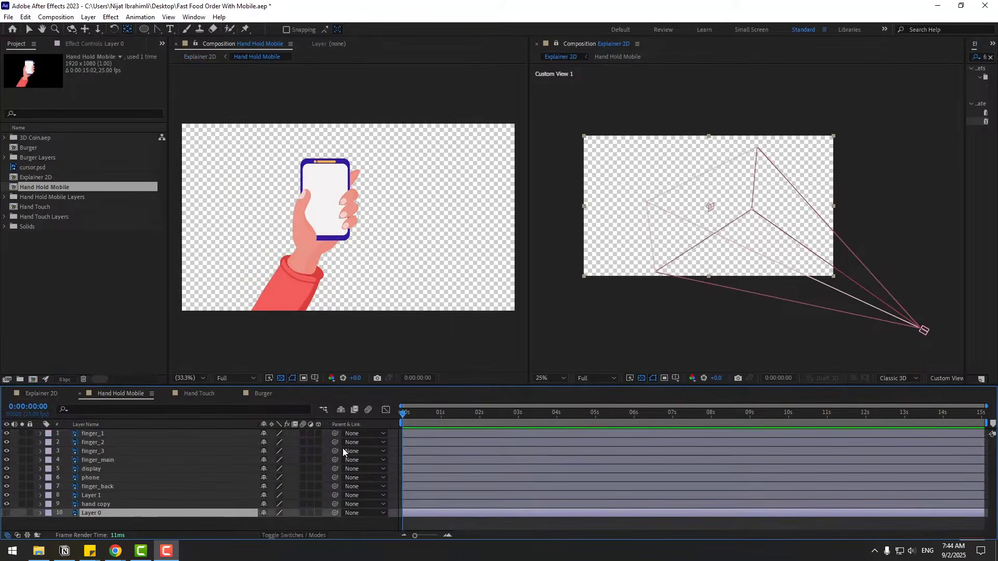
scroll(306, 222, up, 2)
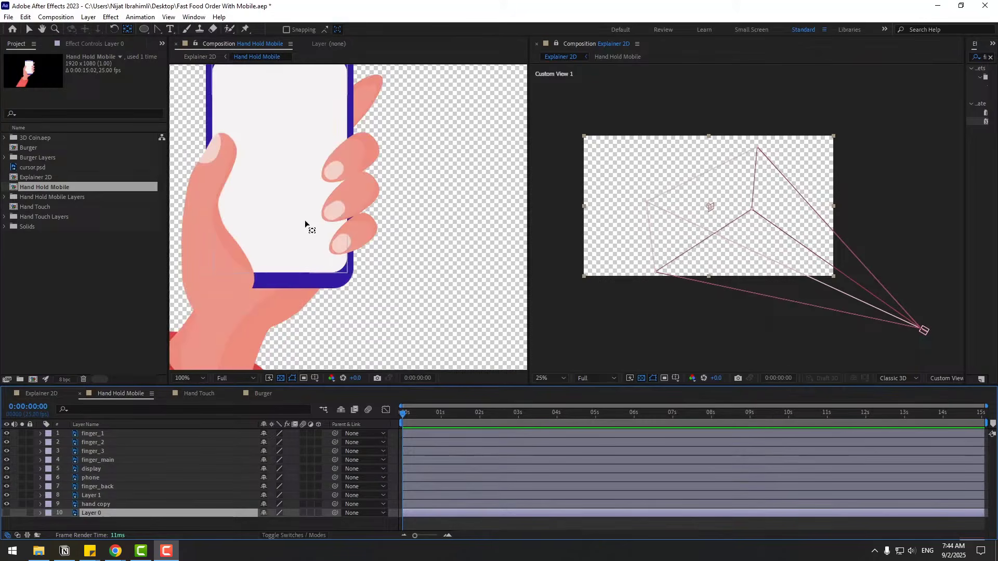
click(28, 31)
drag(330, 292, 350, 292)
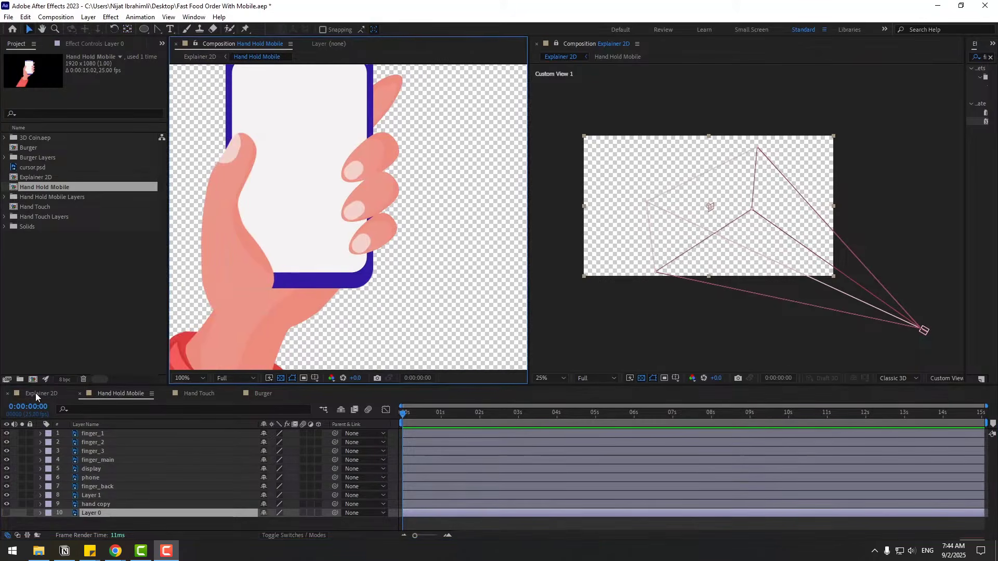
In Explainer 2D, make the Hand Hold Mobile layer 3D and move it horizontally into the camera's view at 0:00:04:01
click(35, 393)
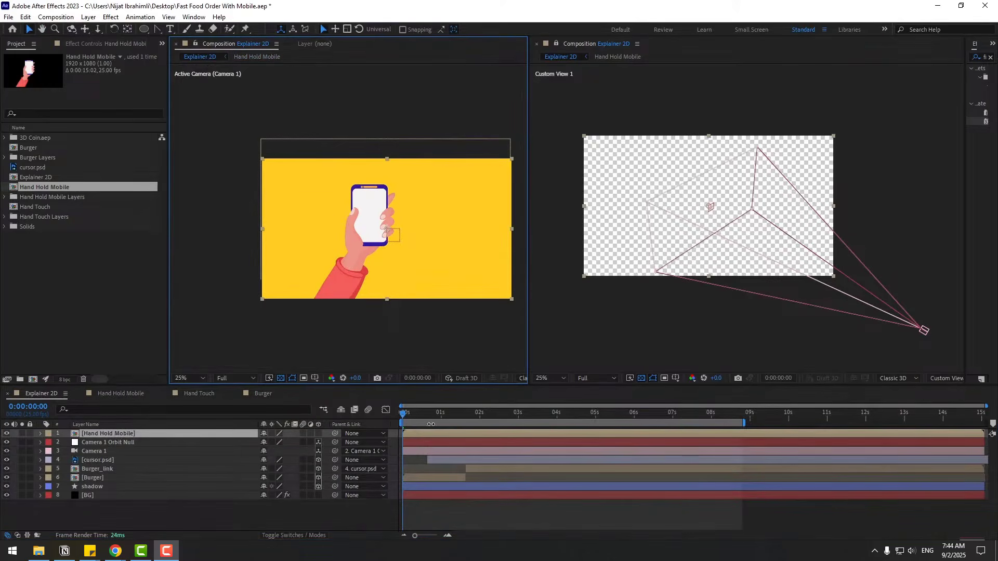
click(319, 434)
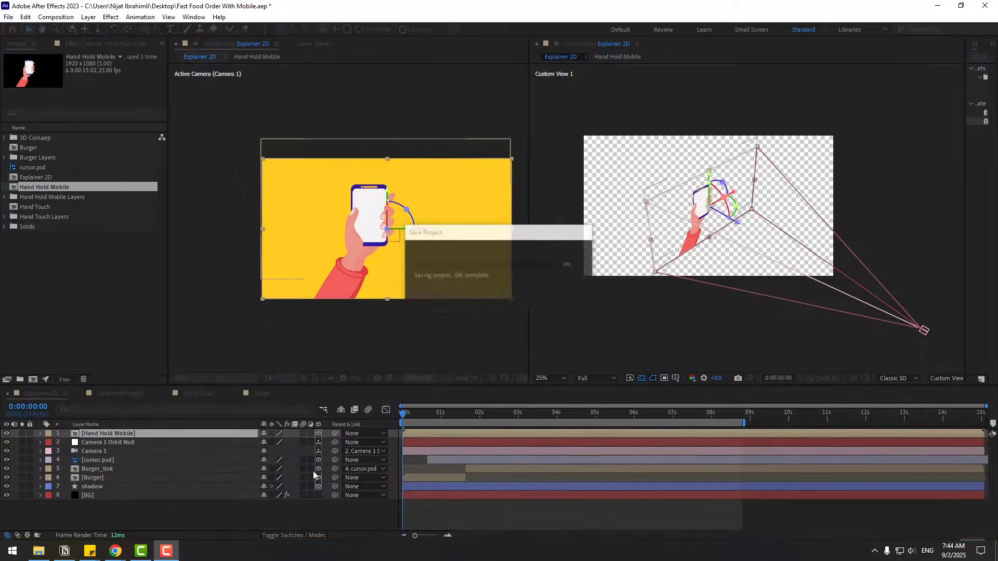
key(space)
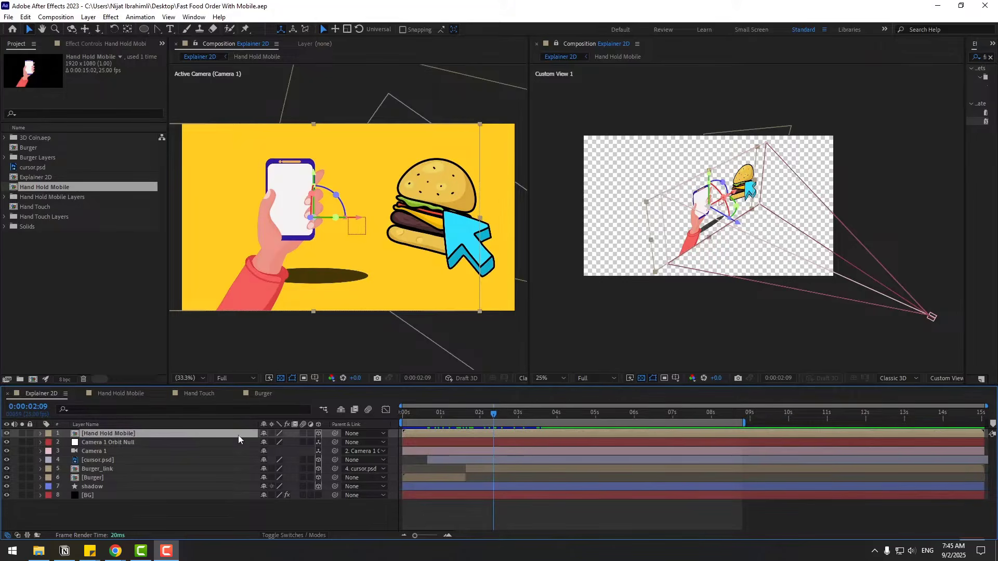
drag(492, 413, 558, 414)
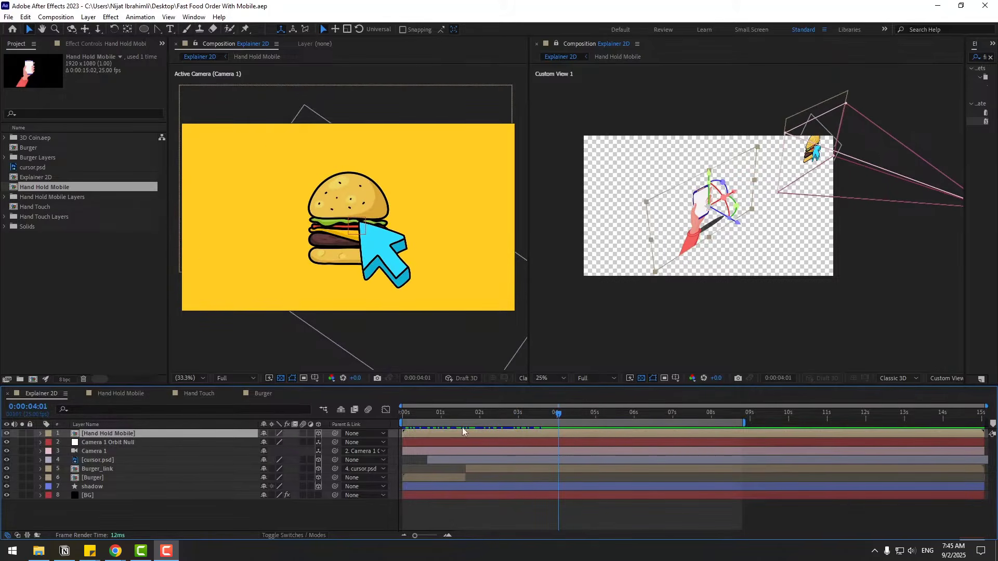
scroll(408, 277, down, 4)
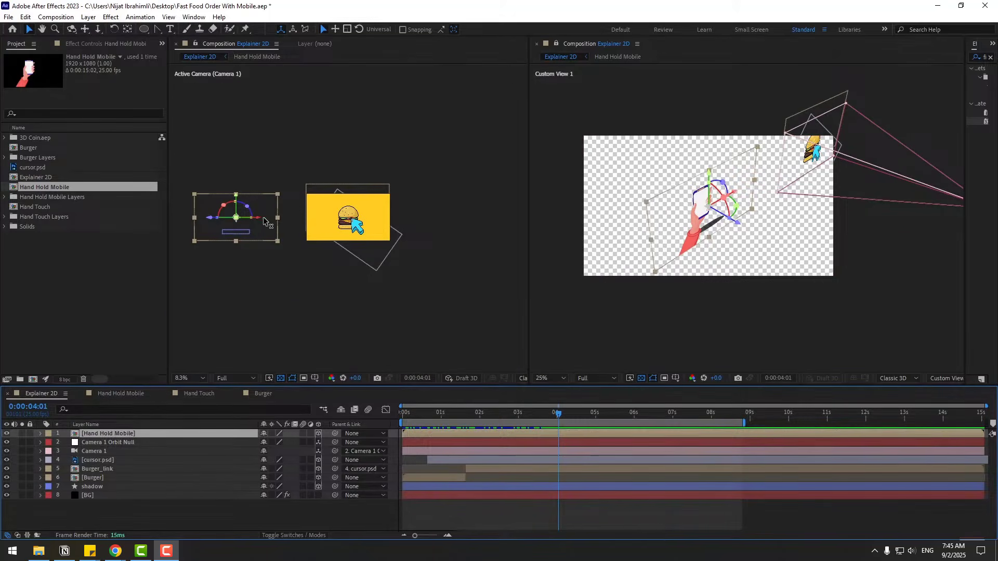
drag(262, 218, 380, 222)
scroll(380, 223, up, 3)
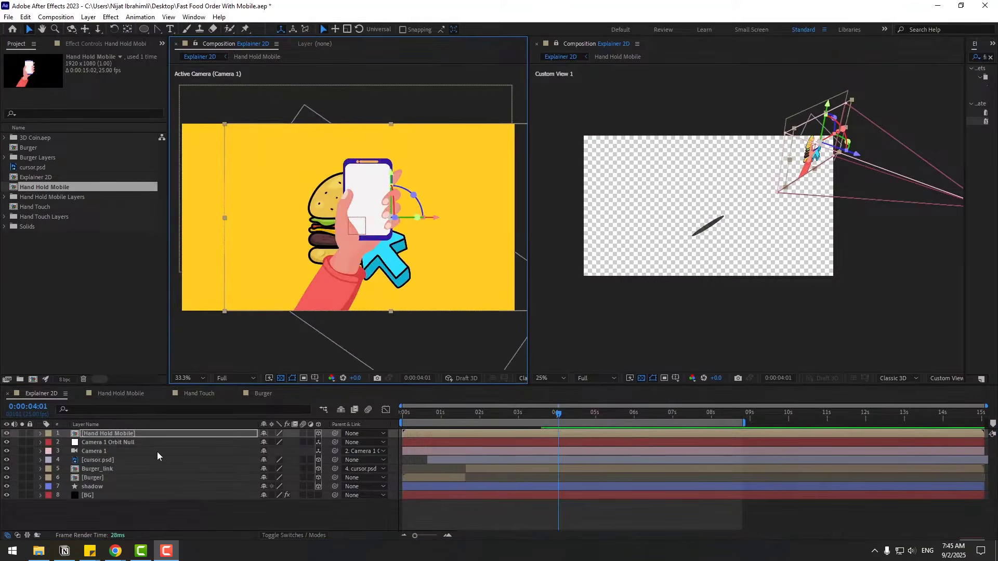
Open the Hand Hold Mobile composition so the whole hand and phone artwork is shown
double_click(127, 435)
scroll(365, 296, down, 4)
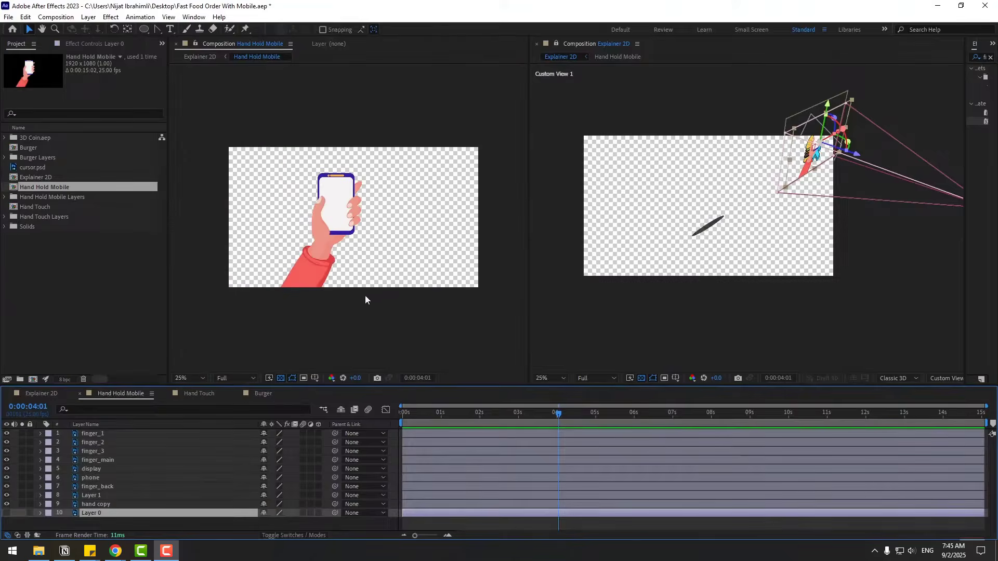
scroll(365, 295, up, 2)
scroll(312, 348, down, 1)
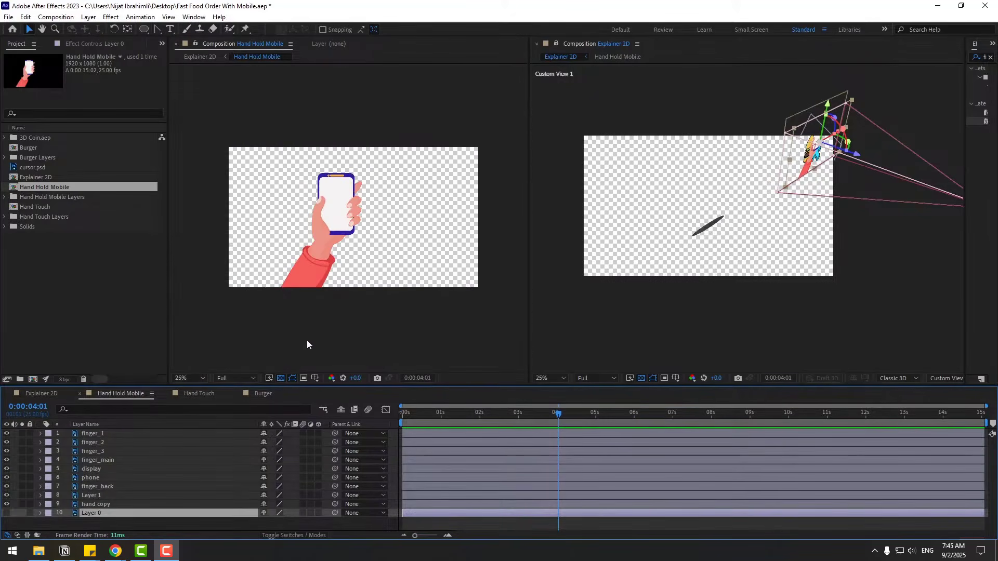
Define a region of interest around the hand and phone and crop the Hand Hold Mobile composition to it
click(303, 379)
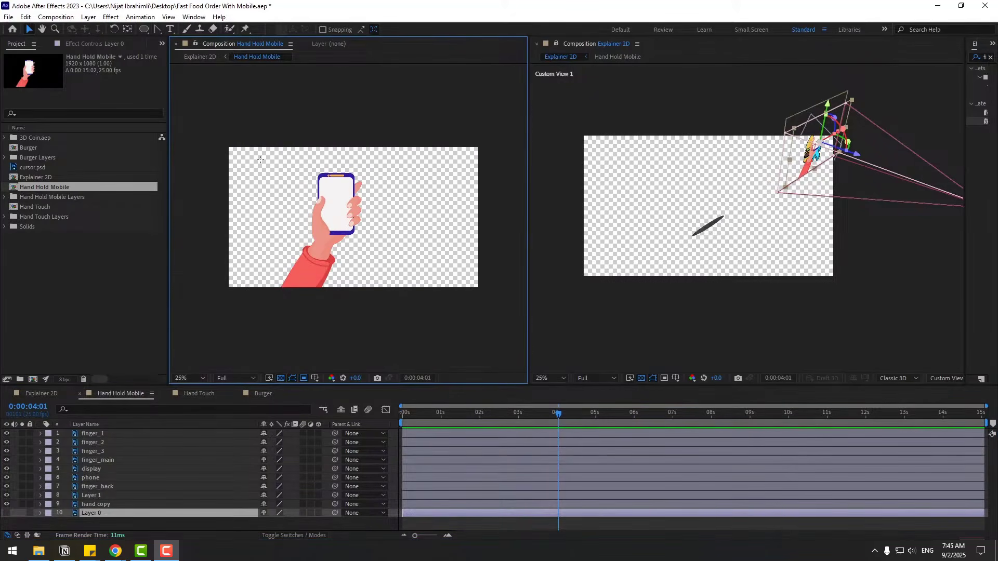
drag(264, 166, 392, 312)
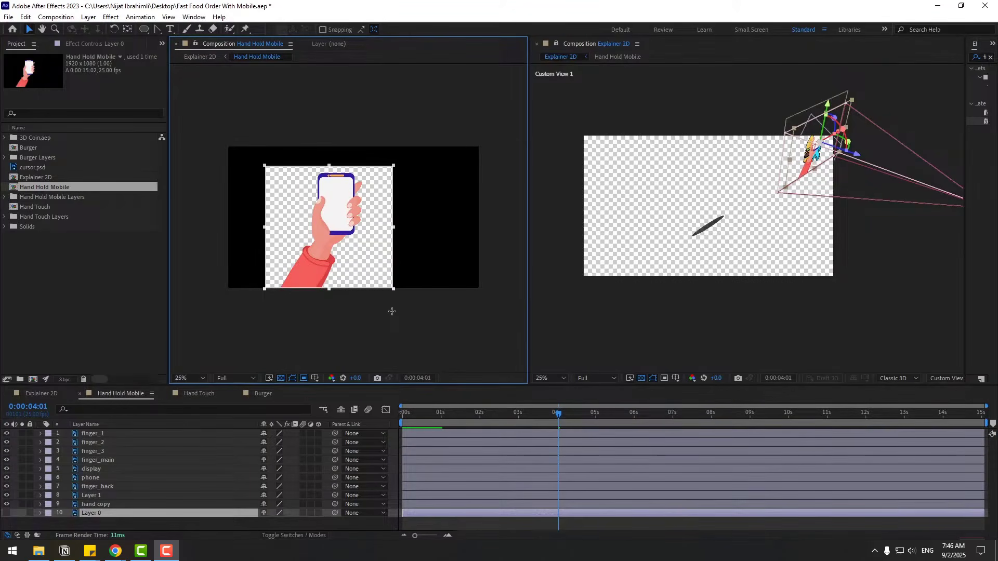
click(56, 17)
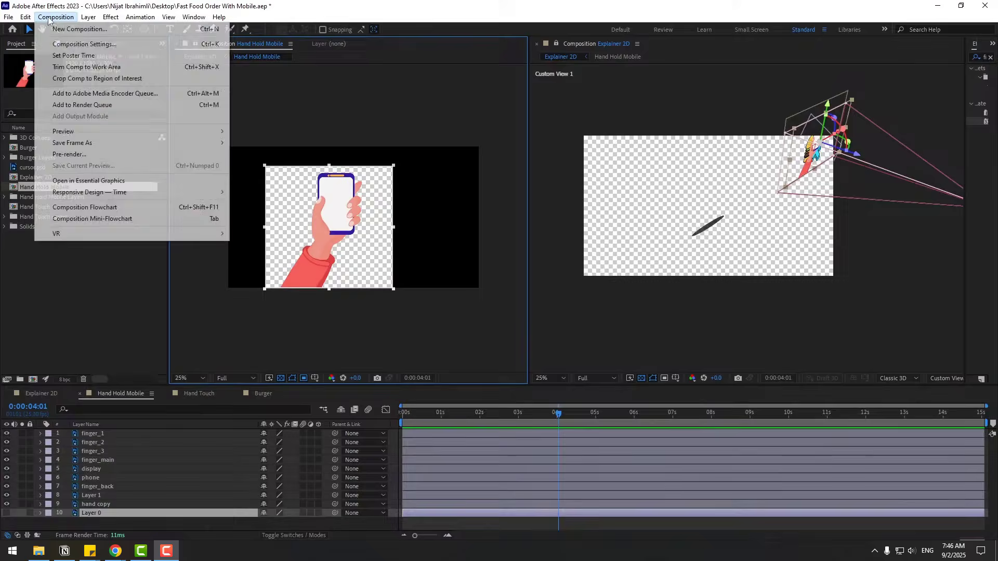
click(96, 79)
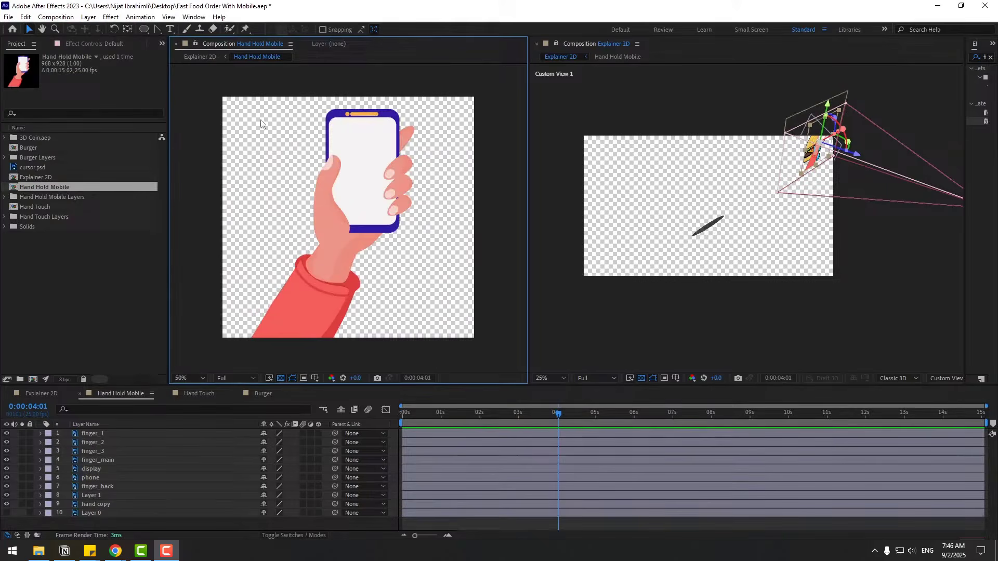
In Explainer 2D, reorder the Hand Hold Mobile layer to just below the Burger layer and reposition it behind the burger
click(38, 394)
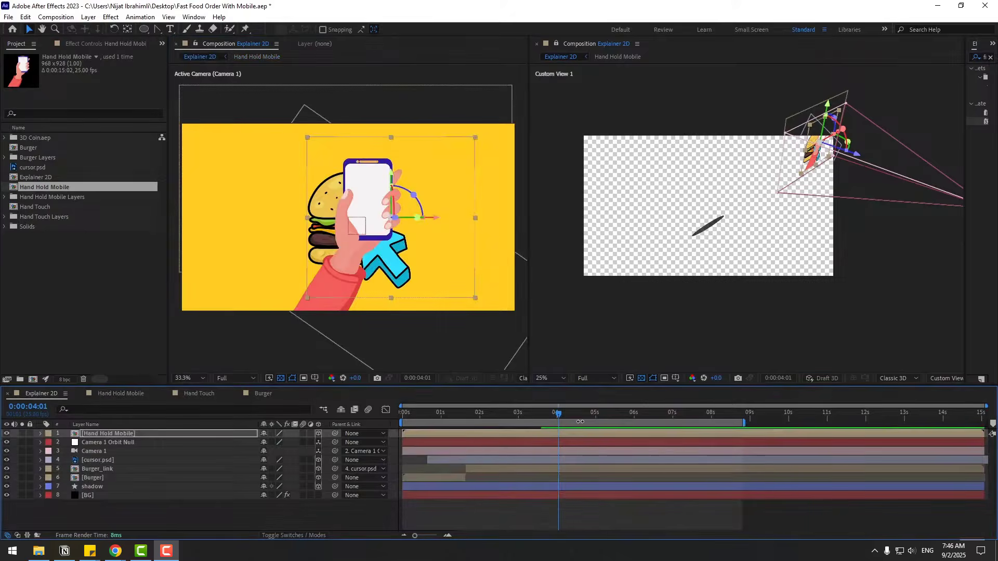
drag(363, 239, 326, 284)
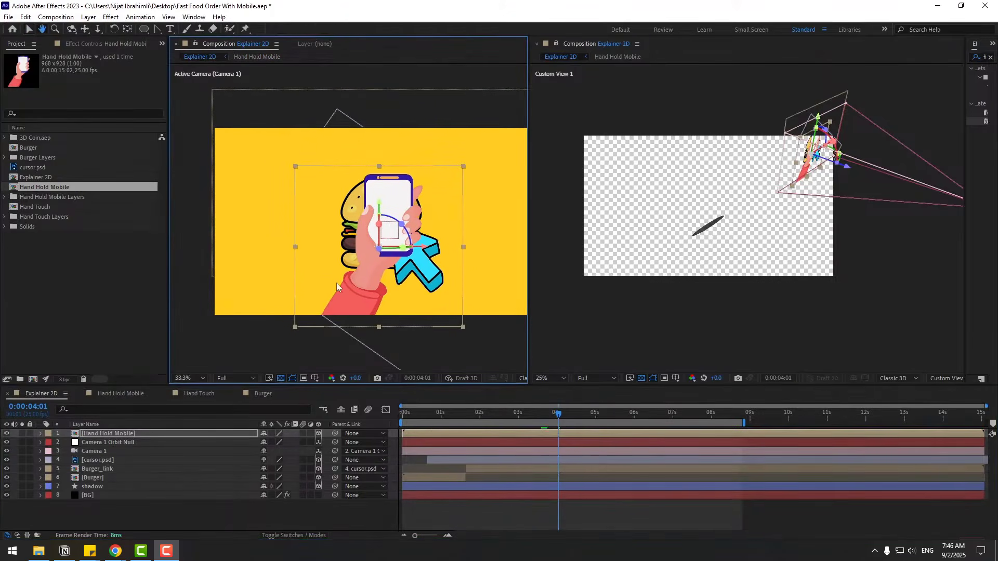
click(102, 434)
drag(106, 433, 118, 482)
mouse_move(352, 293)
mouse_down()
mouse_move(335, 282)
mouse_move(341, 290)
mouse_up()
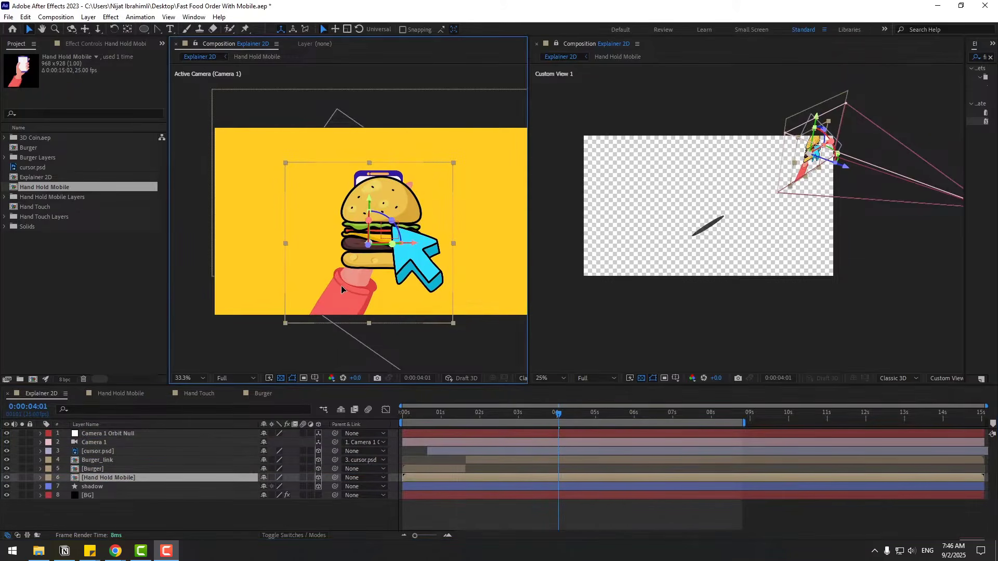
Scale the Hand Hold Mobile layer to 135% and readjust its position behind the burger, then save the project
click(101, 480)
key(s)
drag(276, 487, 329, 355)
drag(349, 306, 339, 311)
drag(468, 415, 541, 416)
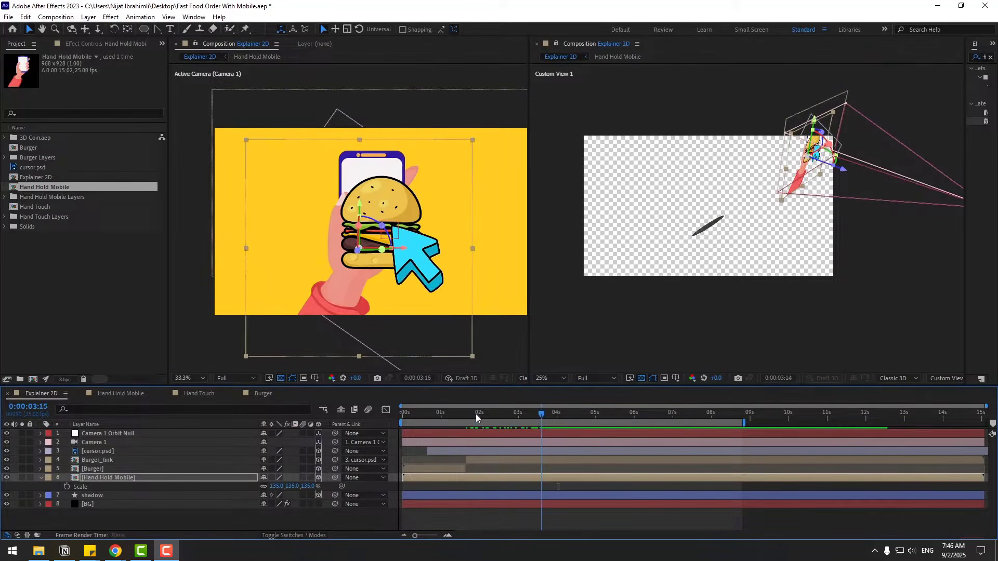
key(ctrl+s)
Show the cursor.psd keyframes and raise the cursor in the frame at its last position keyframe, 0:00:03:12
click(104, 451)
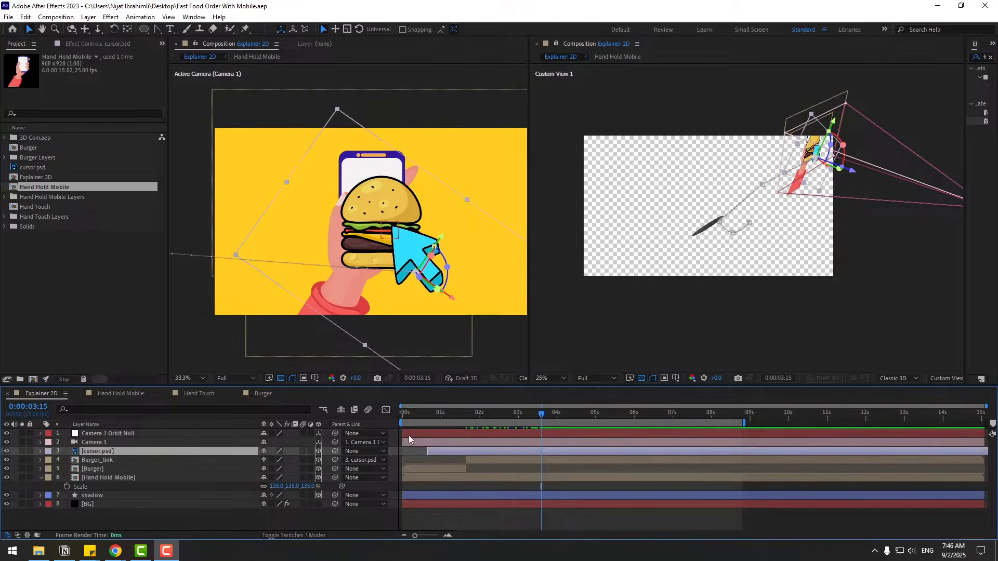
key(u)
click(538, 416)
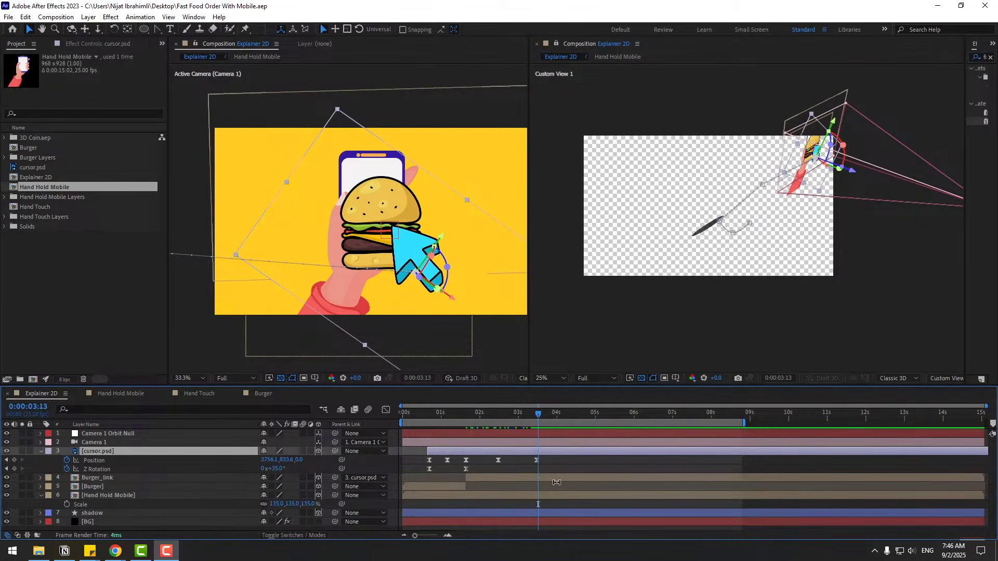
key(j)
click(537, 461)
drag(411, 256, 413, 232)
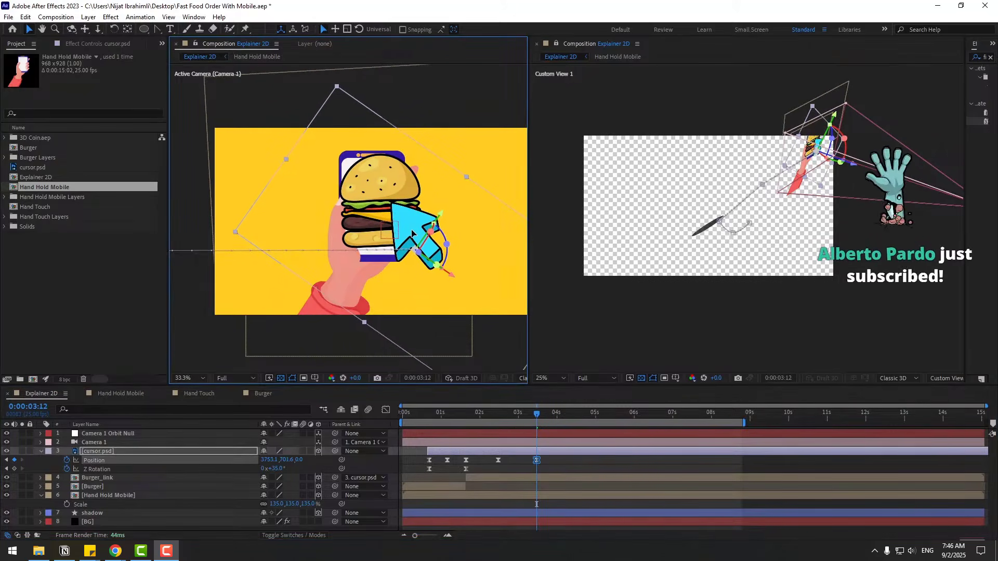
Add a scale keyframe to cursor.psd at the end of its move and scale it down to 58% at 0:00:04:00
click(495, 414)
drag(509, 413, 539, 417)
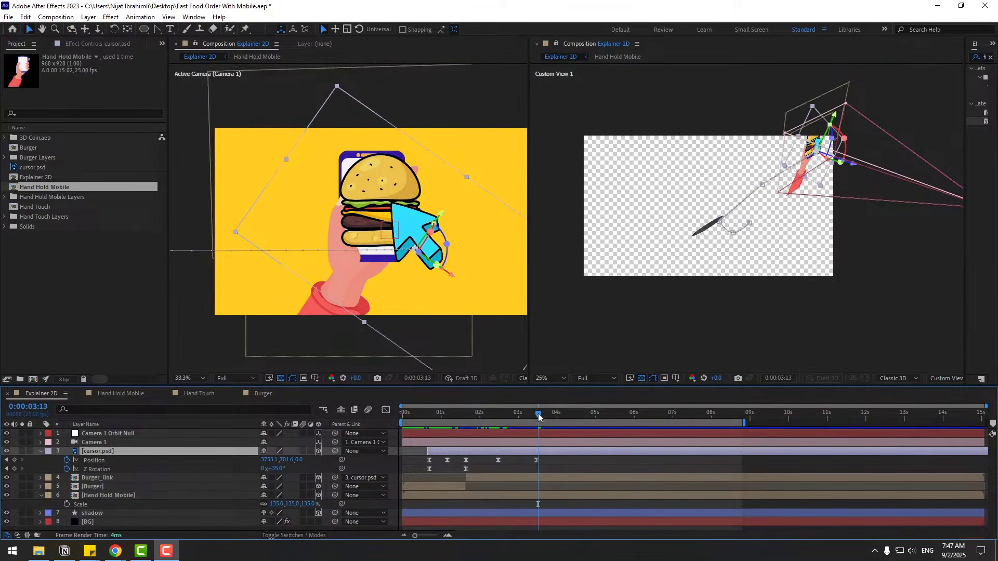
key(shift+s)
key(alt+shift+s)
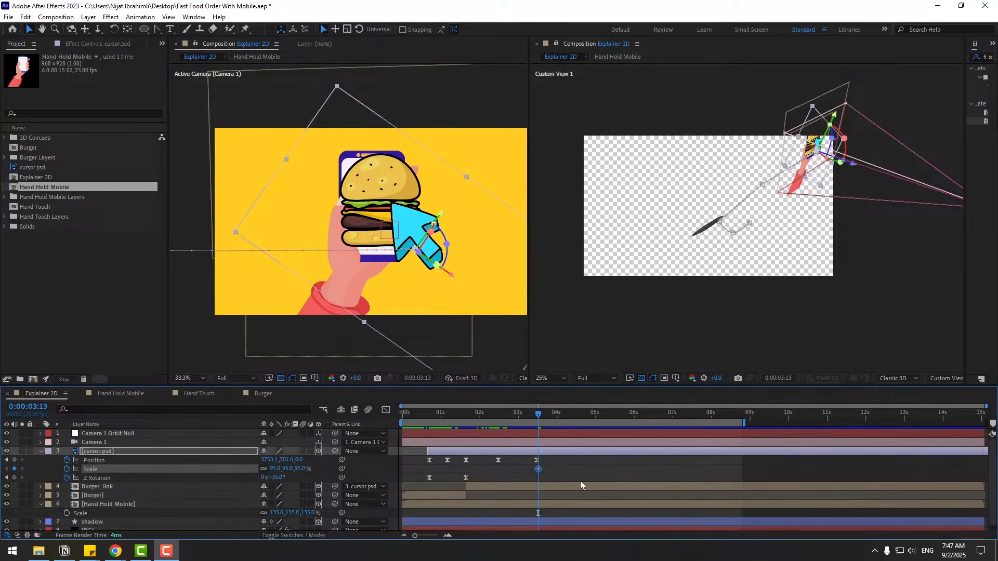
drag(539, 415, 556, 415)
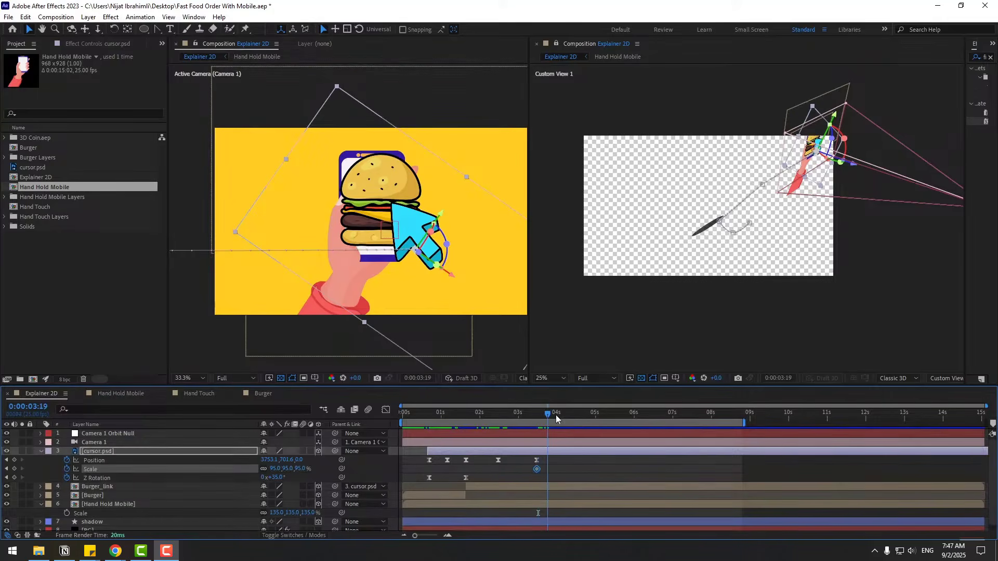
drag(270, 470, 254, 469)
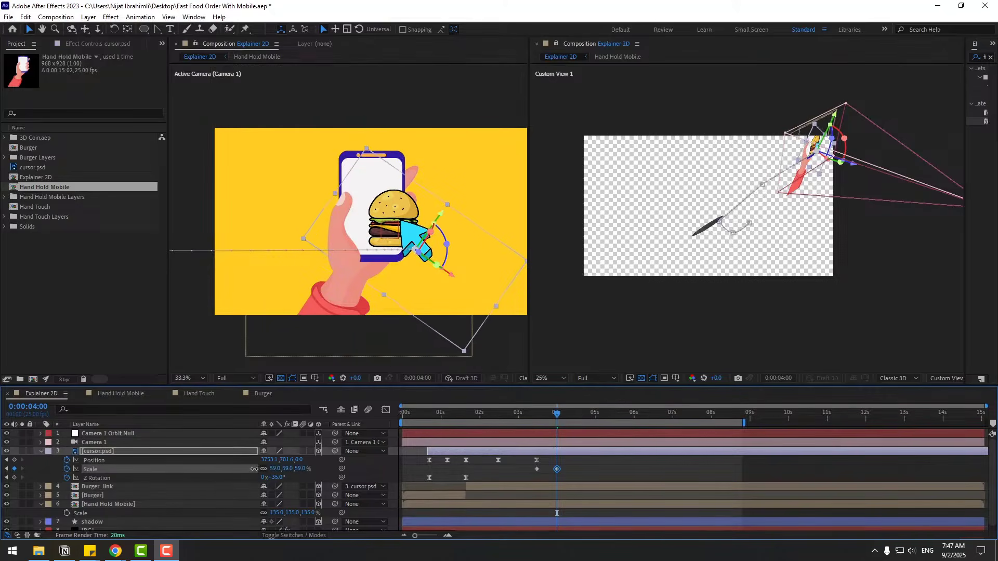
Shift both cursor.psd scale keyframes earlier so the second one falls at 0:00:03:21
scroll(361, 198, up, 3)
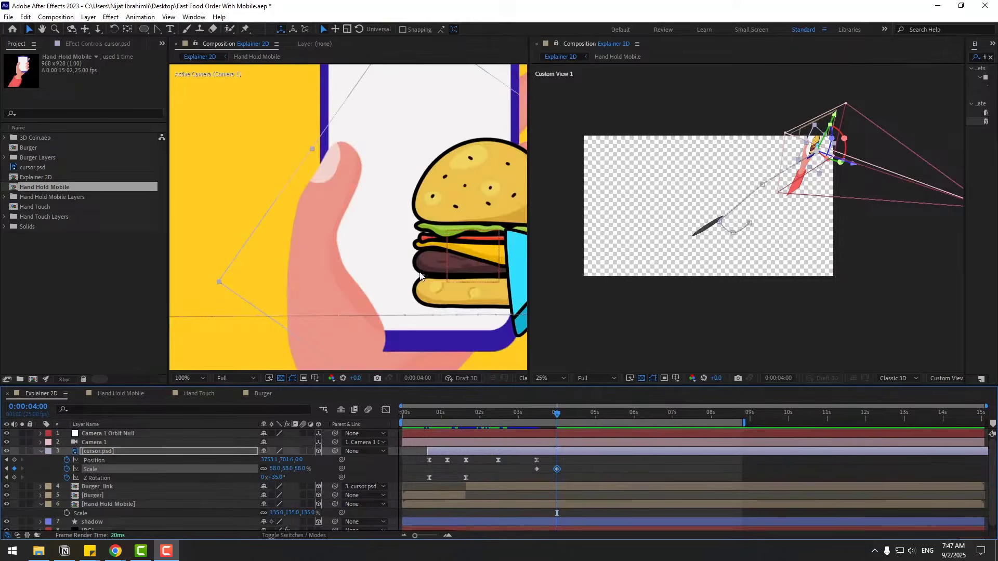
scroll(420, 275, down, 2)
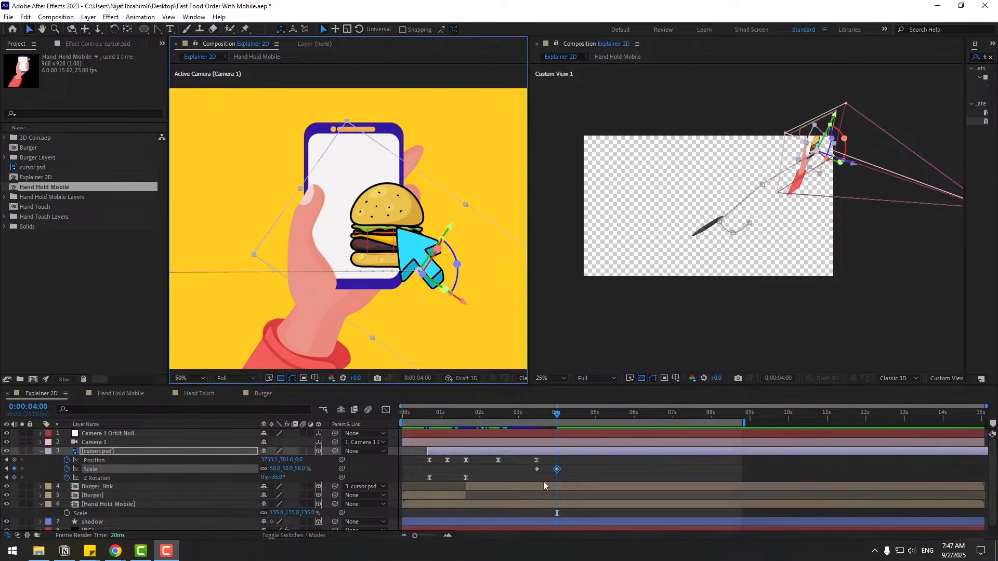
drag(564, 475, 530, 471)
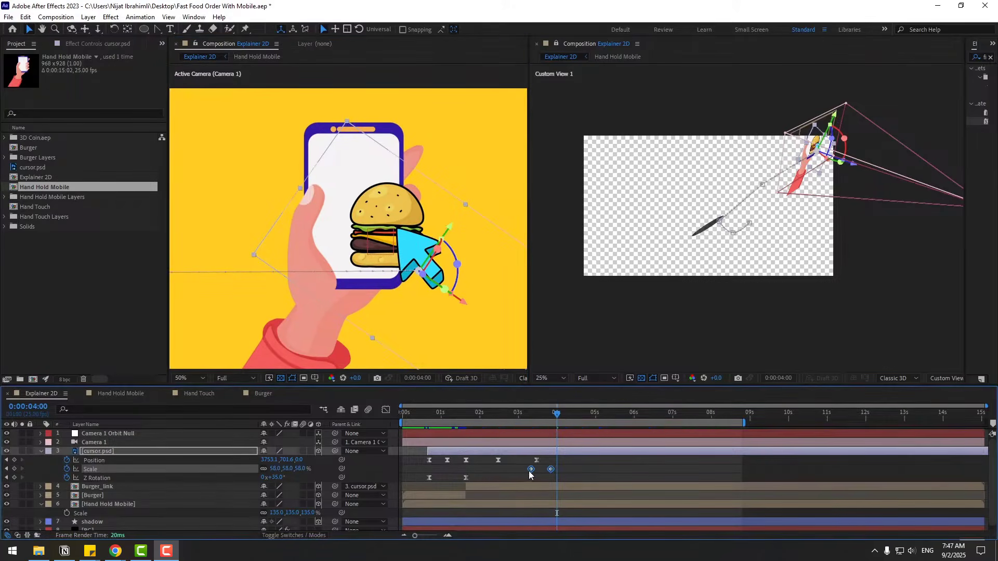
At 0:00:03:21, move the cursor so the burger sits on the phone screen, and reduce its scale to 45%
drag(528, 419, 552, 420)
click(564, 462)
click(561, 453)
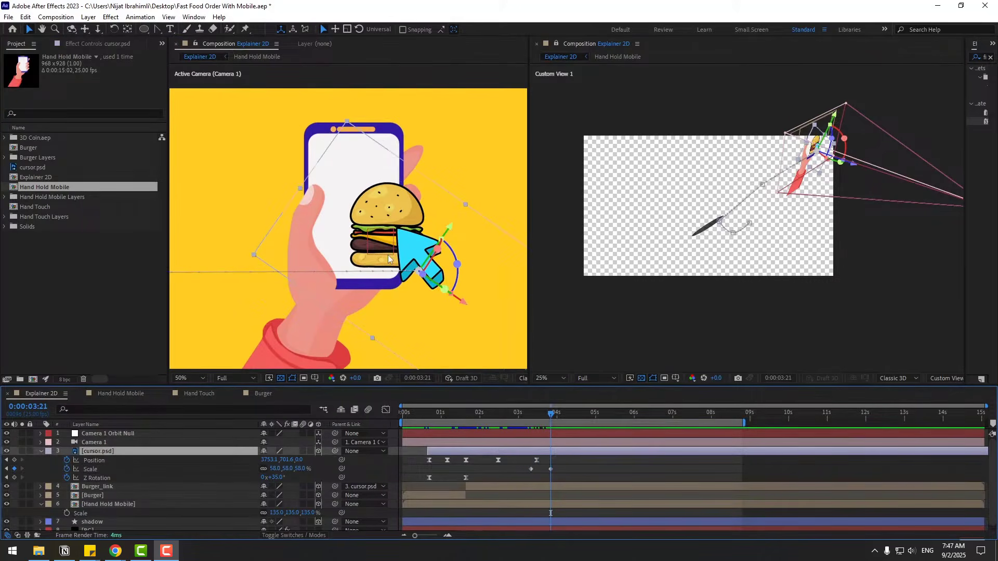
drag(402, 255, 369, 234)
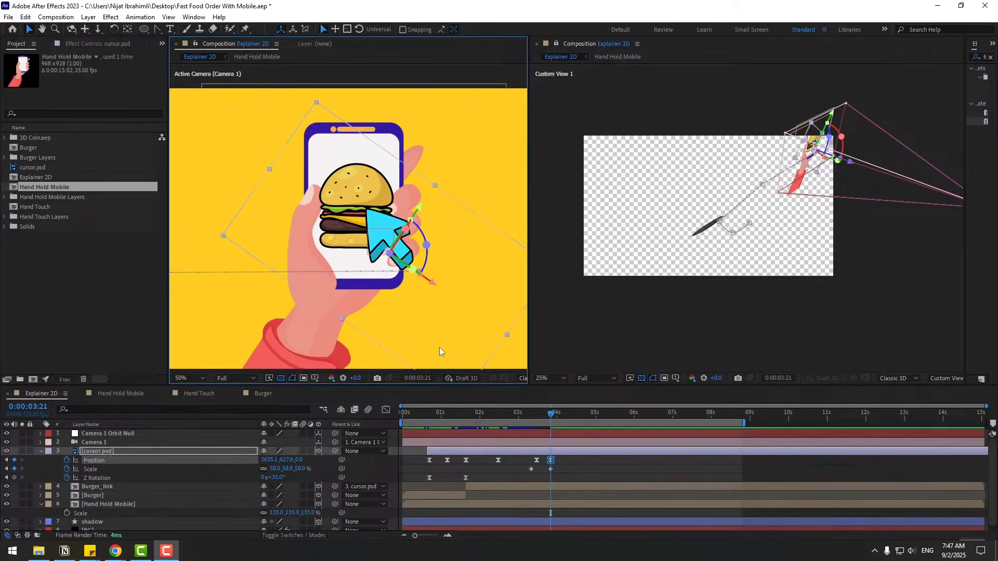
drag(275, 470, 268, 470)
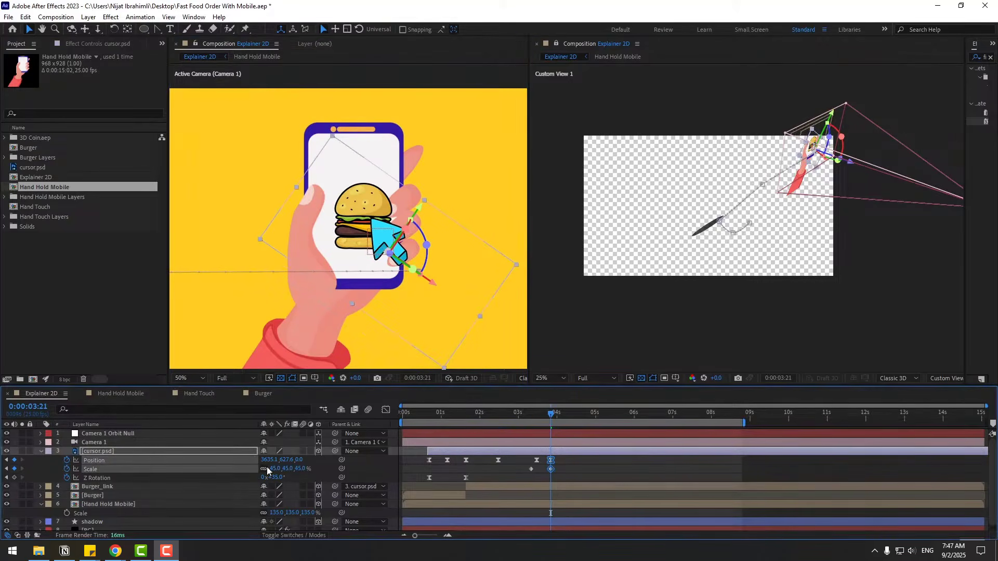
drag(374, 240, 369, 236)
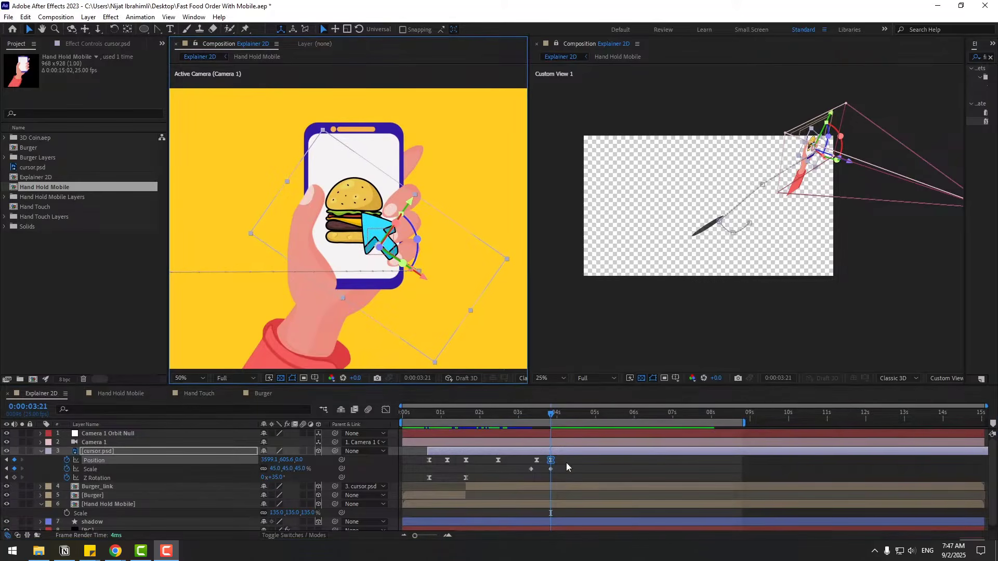
Apply Easy Ease to both scale keyframes of cursor.psd
drag(563, 469, 516, 474)
right_click(531, 469)
mouse_move(544, 465)
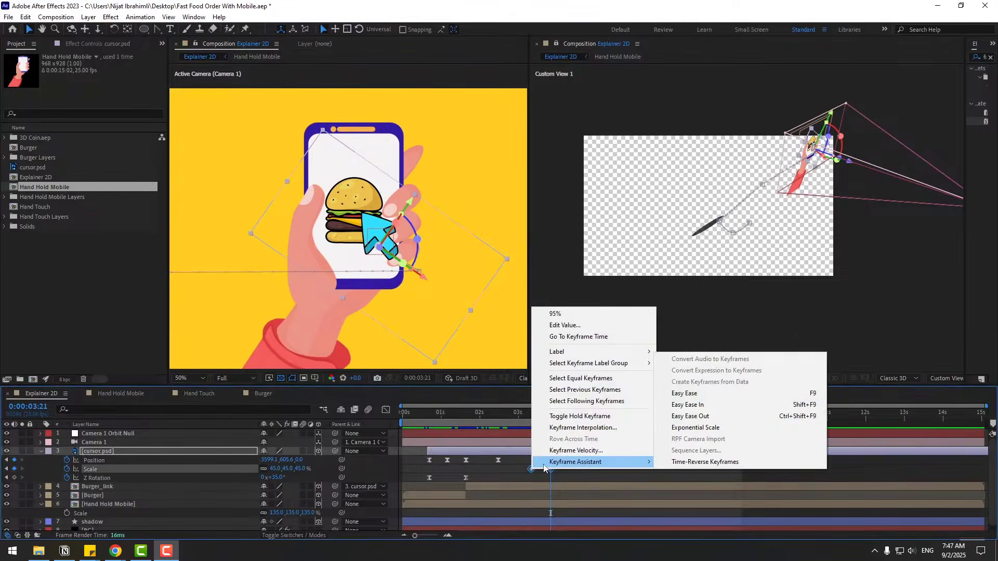
click(684, 394)
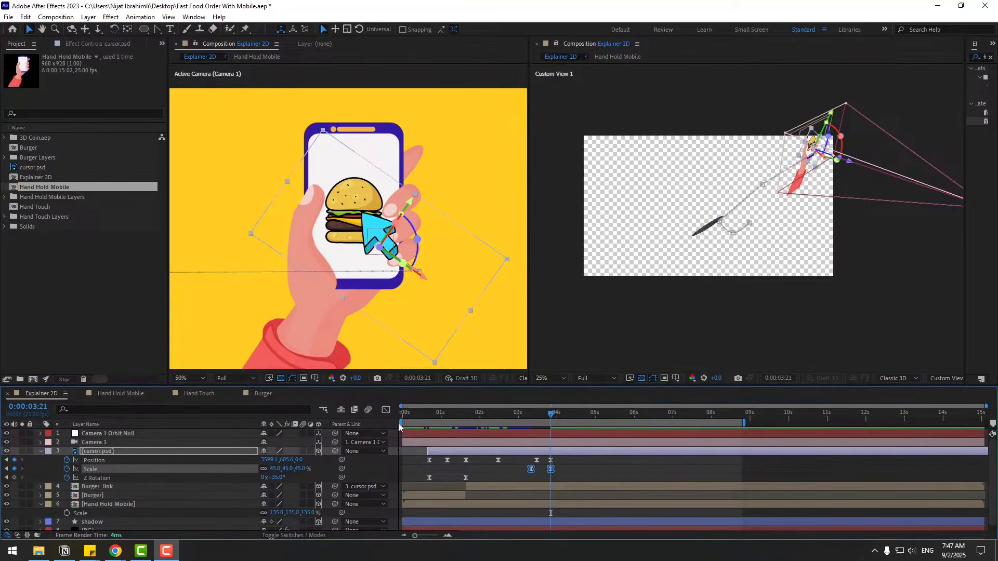
Set the work area to start shortly before the three-second mark and preview the burger shrinking onto the phone
drag(399, 425, 507, 424)
key(space)
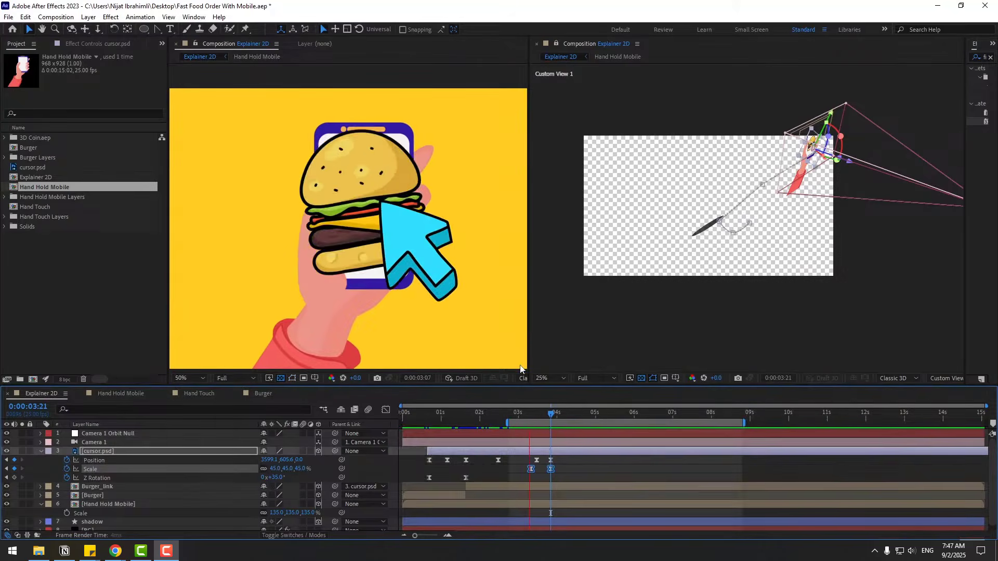
key(comma)
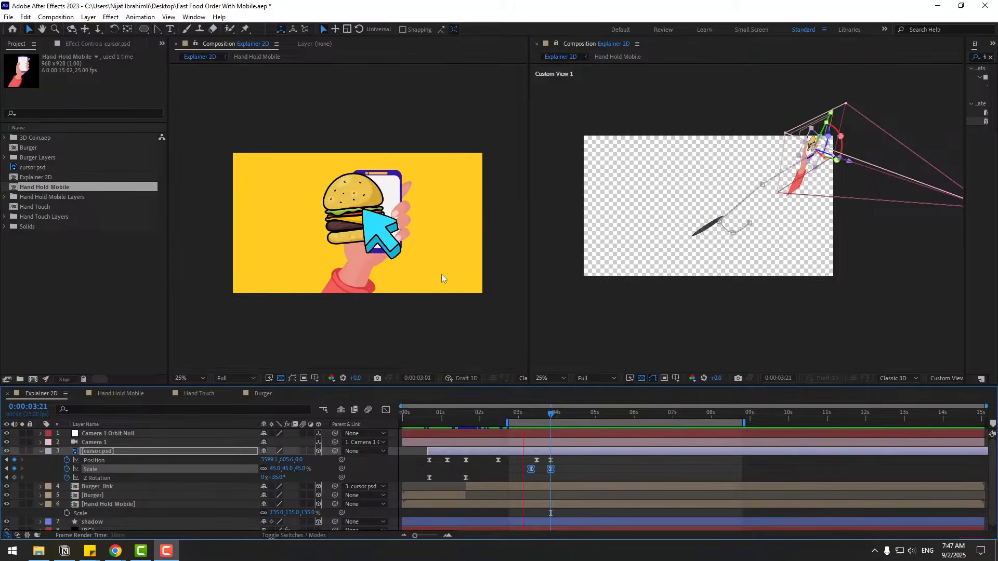
key(space)
scroll(442, 282, up, 2)
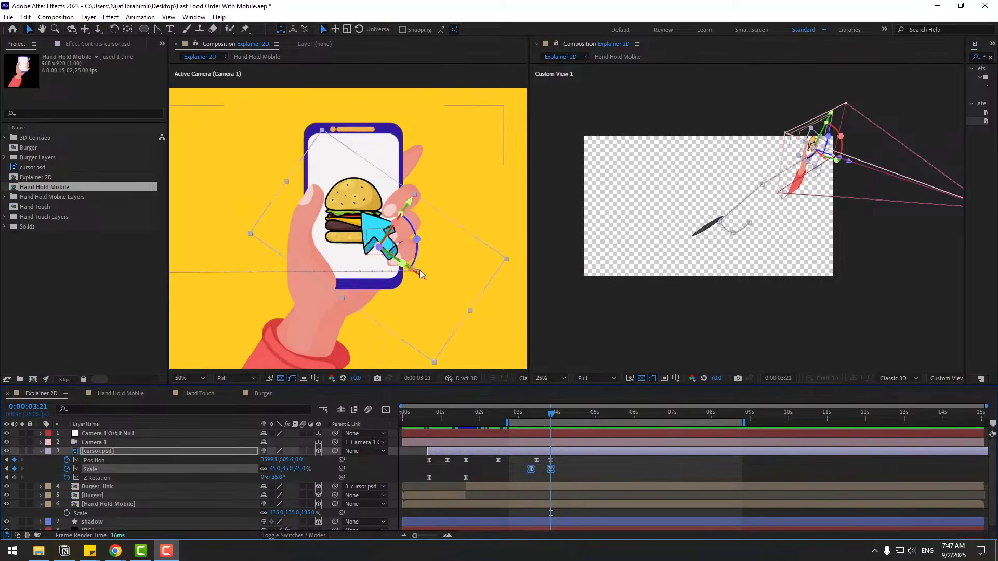
Save the project and keyframe the cursor's position at 0:00:04:18 so it leaves through the lower right of the frame
click(569, 459)
drag(562, 413, 584, 416)
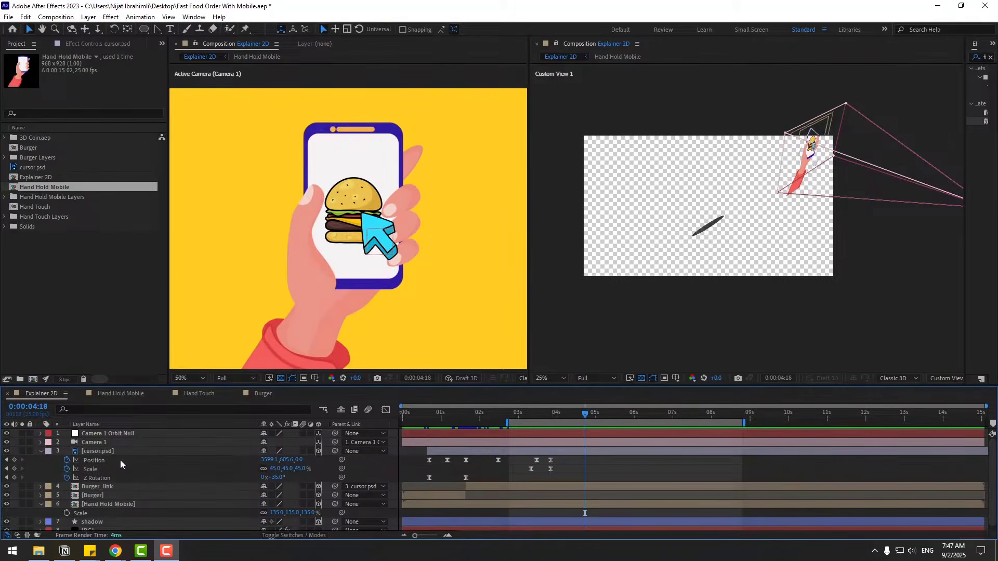
click(95, 452)
key(ctrl+s)
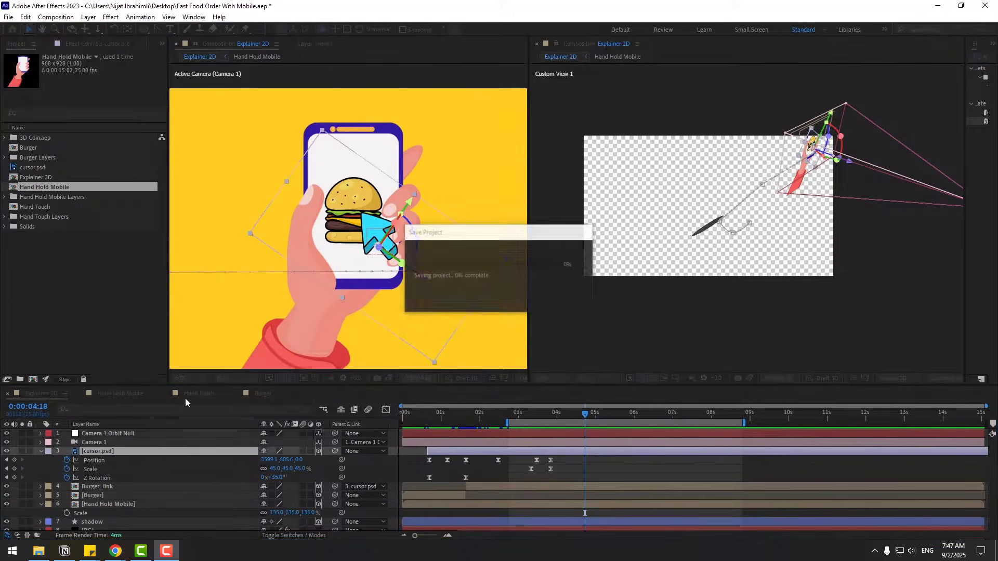
scroll(404, 244, down, 2)
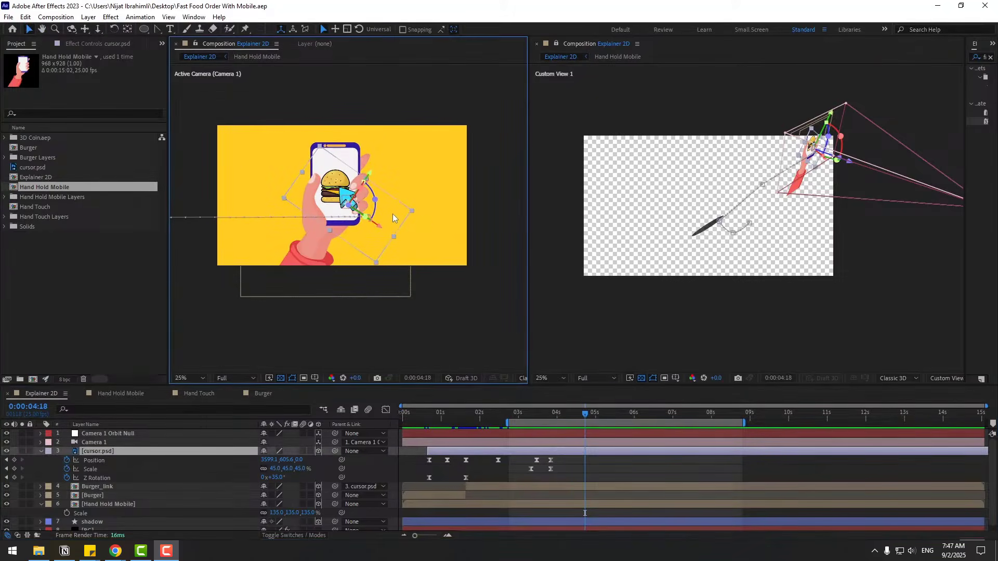
drag(392, 210, 480, 316)
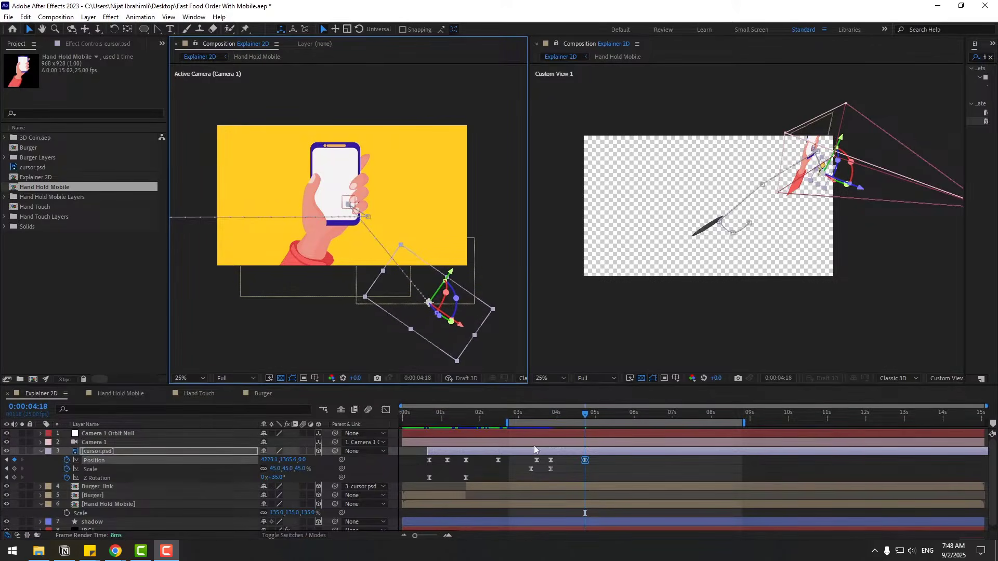
Split the Burger_link layer at 0:00:03:21
drag(574, 414, 551, 414)
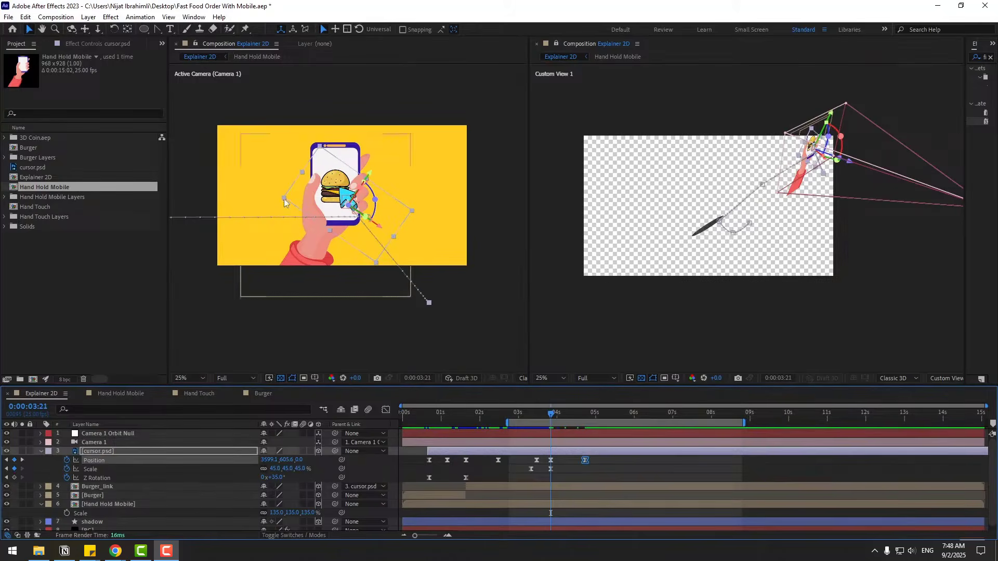
key(period)
click(116, 488)
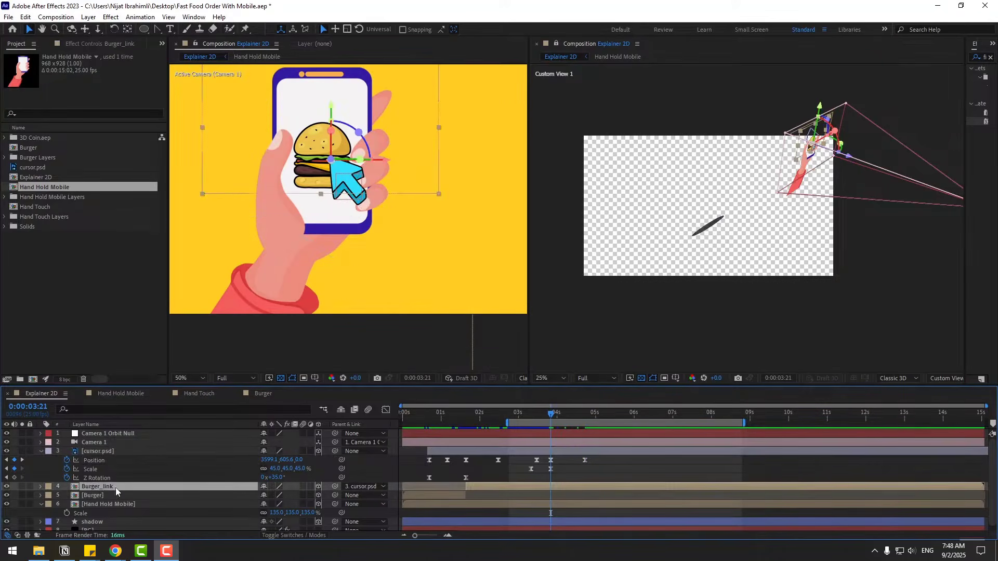
click(29, 19)
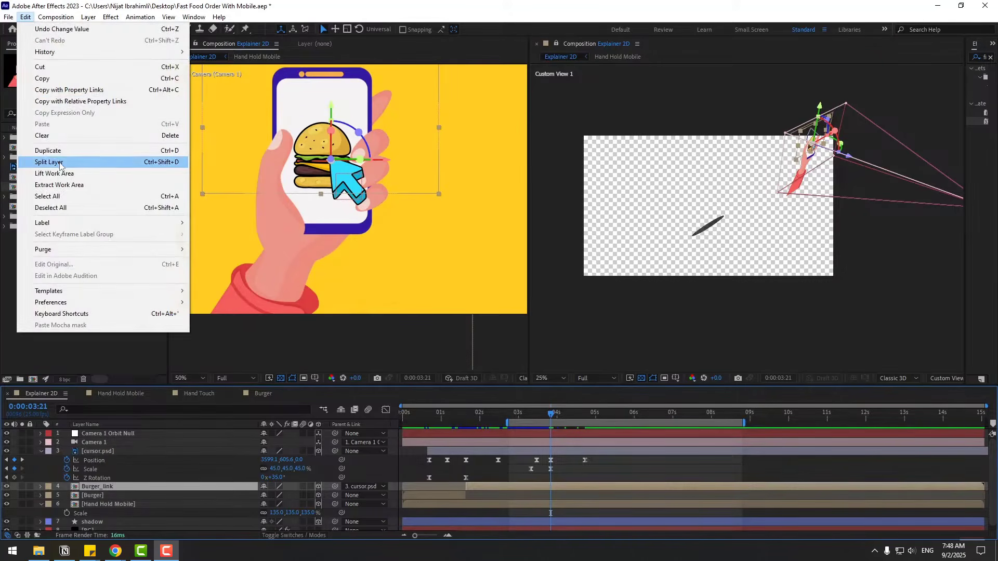
click(165, 162)
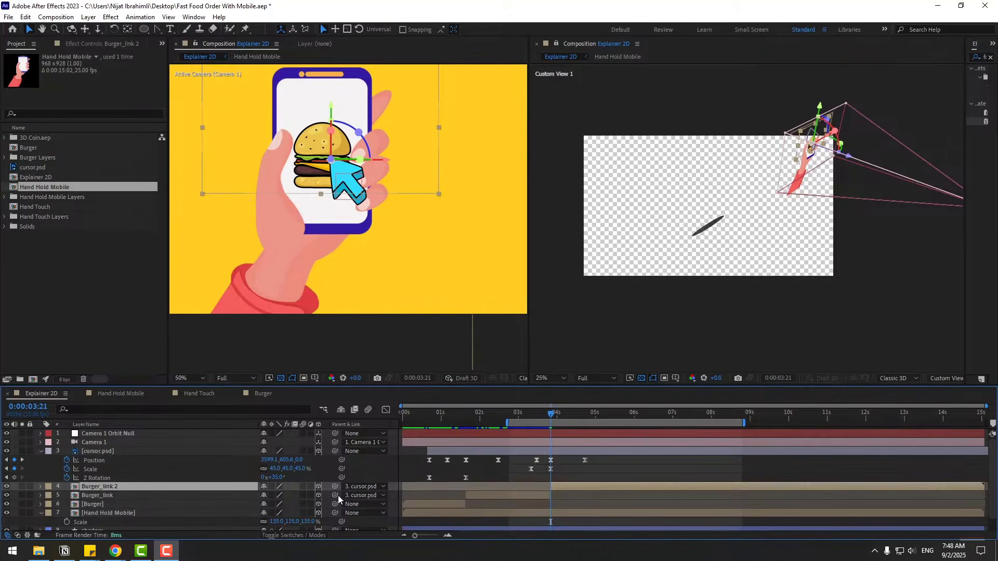
Set the parent of Burger_link 2 to None so it stays on the phone after 0:00:03:21, and check the release
click(354, 489)
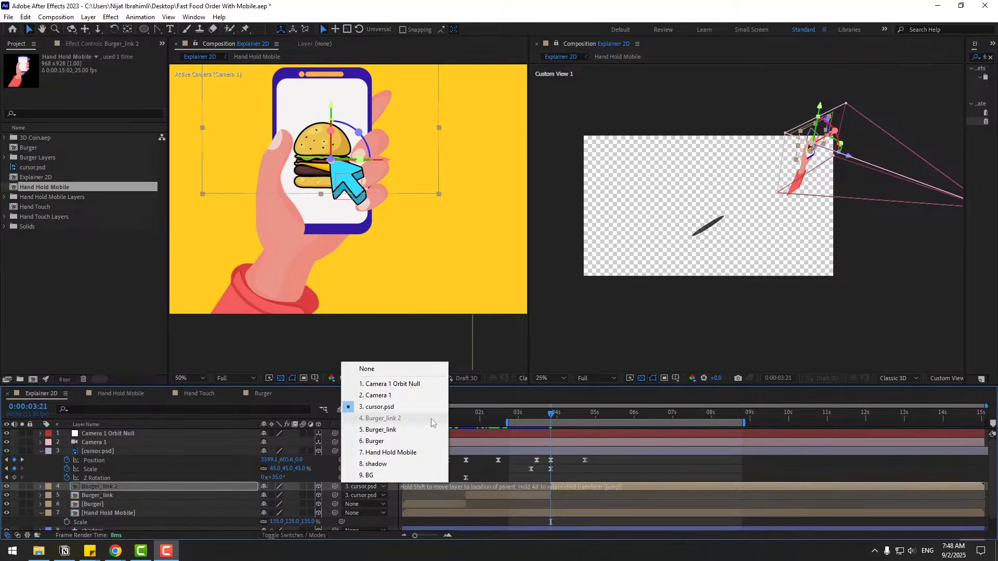
click(377, 370)
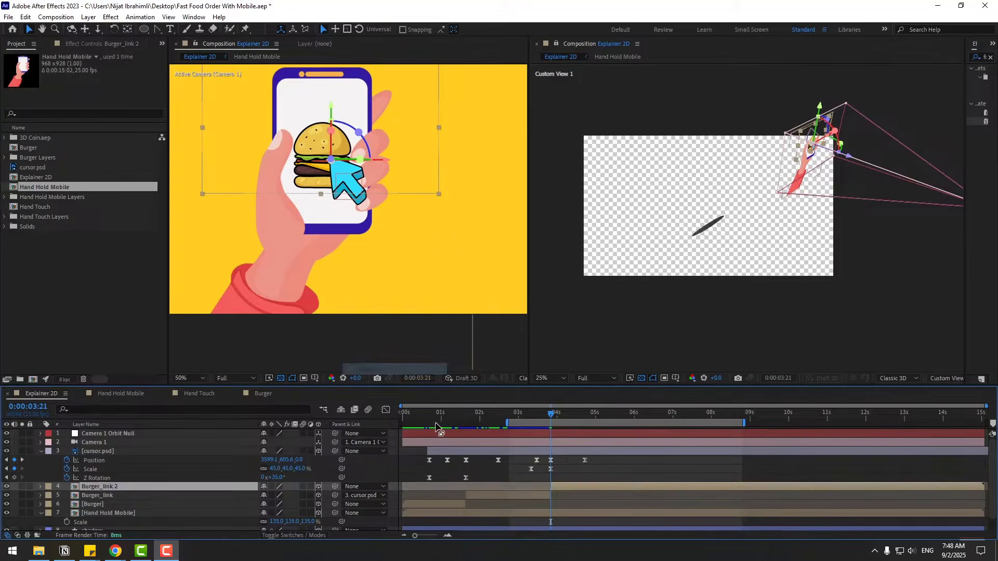
click(588, 471)
click(555, 416)
mouse_move(556, 419)
mouse_down()
mouse_move(532, 418)
mouse_move(564, 417)
mouse_move(551, 419)
mouse_up()
click(563, 439)
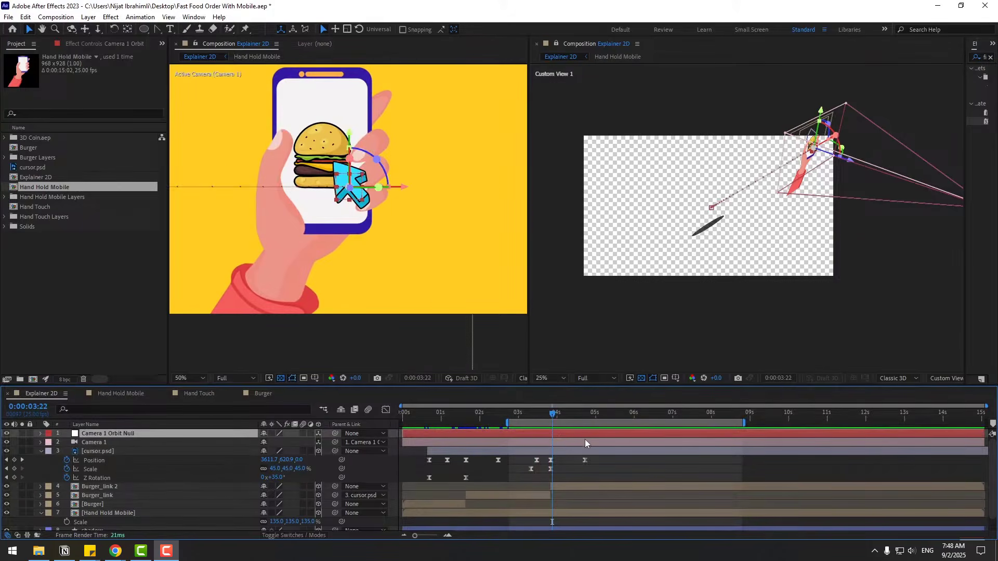
Select both scale keyframes of cursor.psd and open their speed curves in the Graph Editor
drag(553, 473, 527, 473)
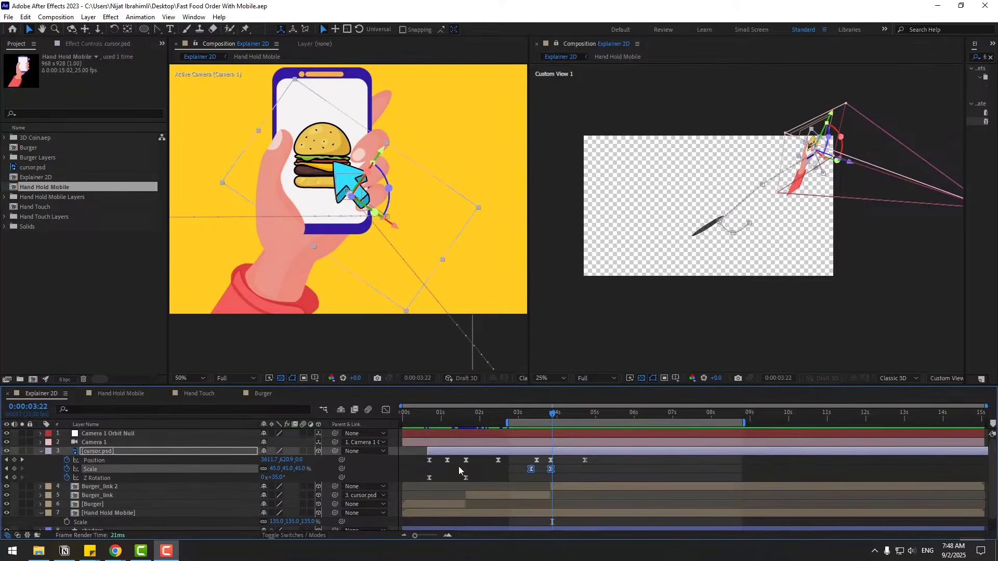
click(385, 410)
key(equal)
key(equal)
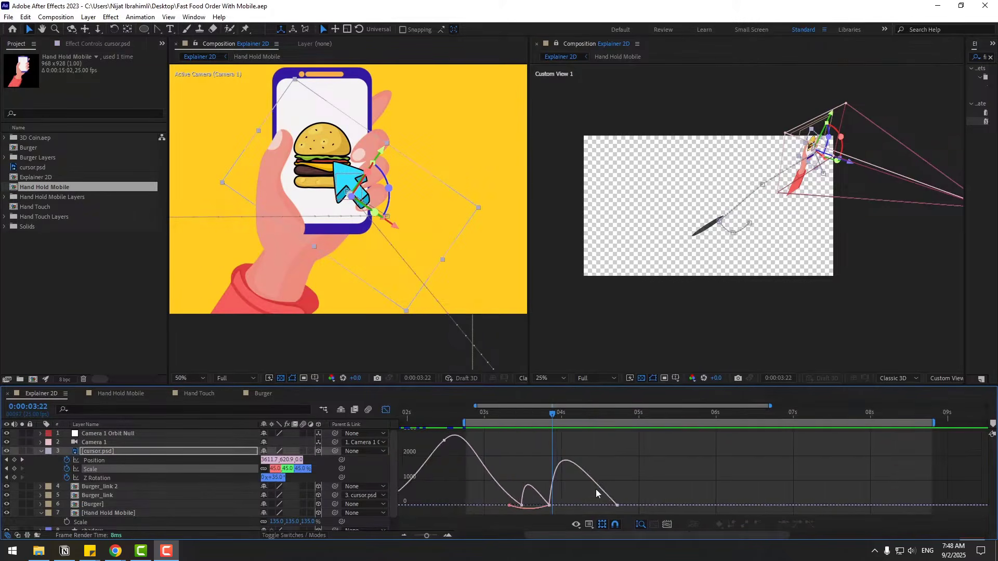
drag(563, 421, 503, 433)
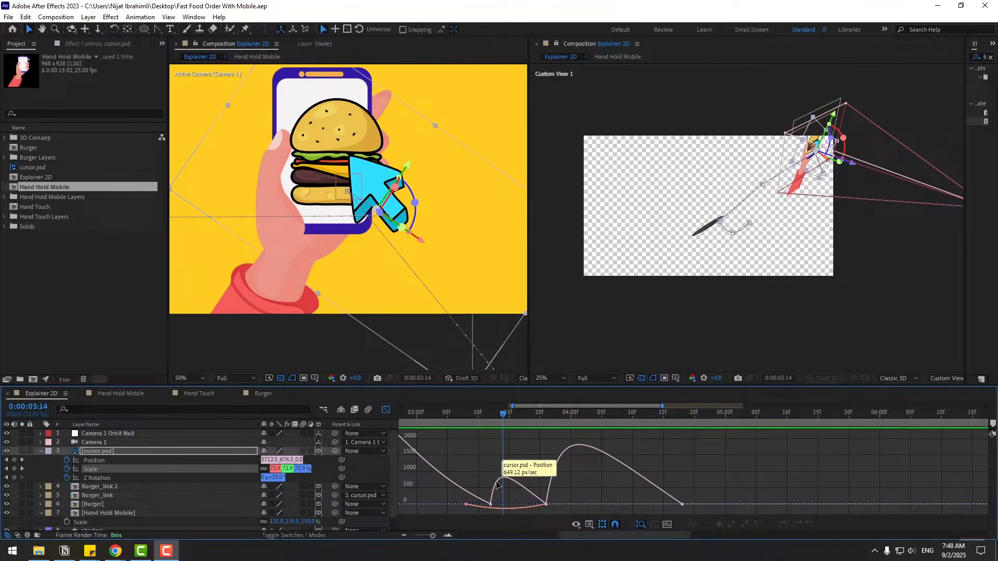
Try stronger easing on cursor.psd's position and scale speed curves, undoing each change
click(497, 484)
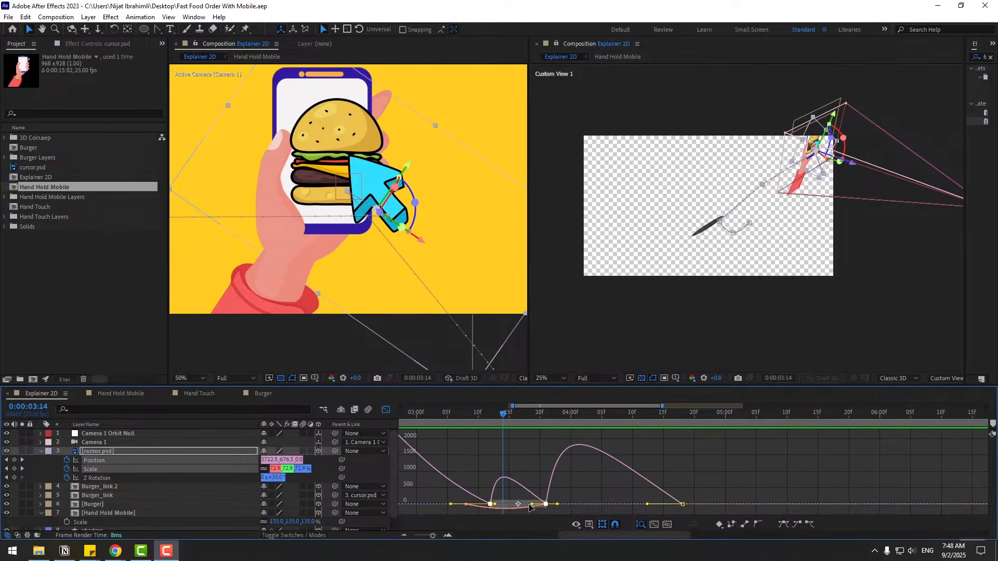
mouse_move(494, 506)
mouse_down()
mouse_move(519, 503)
mouse_move(504, 506)
mouse_up()
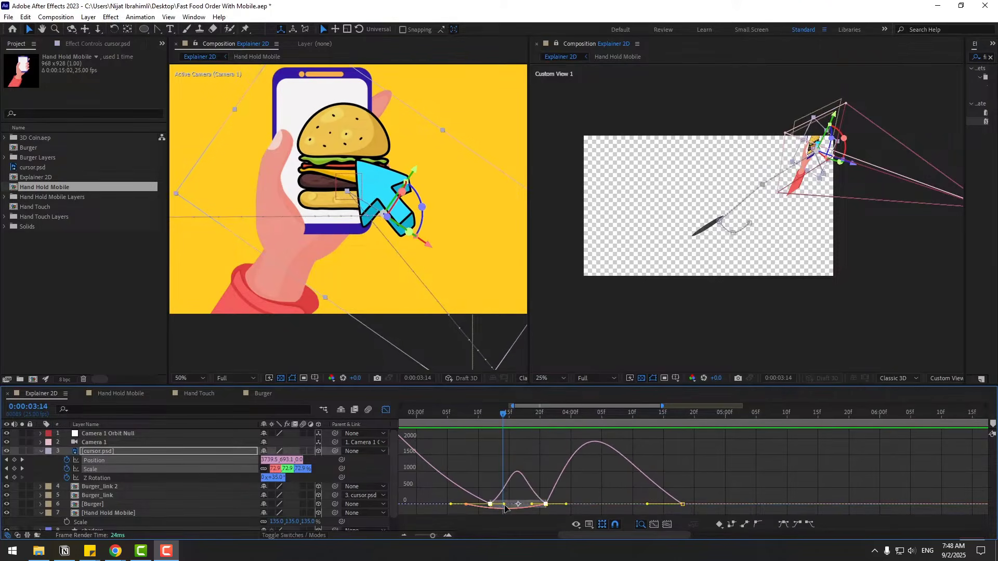
key(ctrl+z)
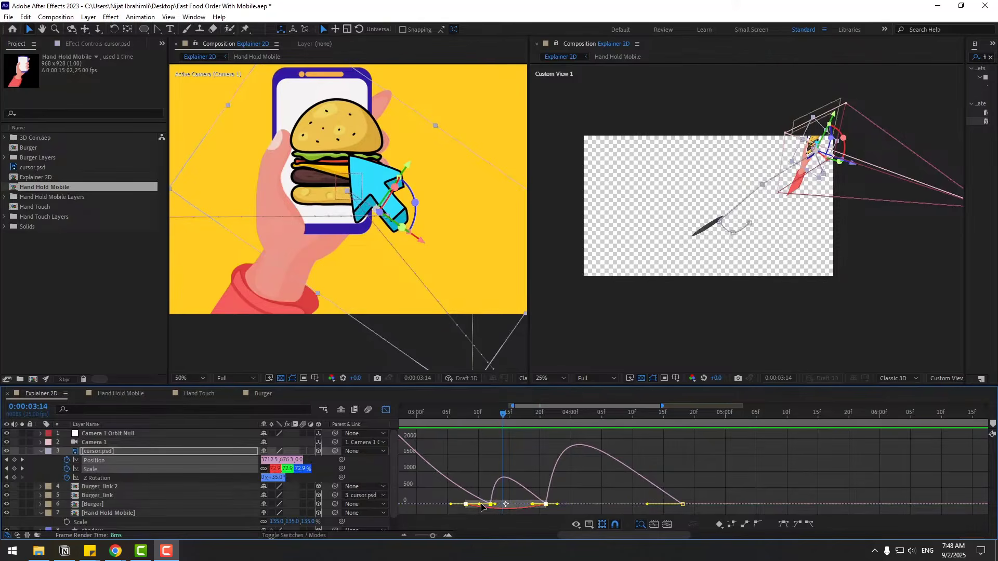
drag(482, 505, 489, 508)
key(ctrl+z)
Stretch the ease handles of both cursor.psd scale keyframes inward to sharpen the middle of the speed curve
key(equal)
key(equal)
drag(589, 510, 557, 505)
key(minus)
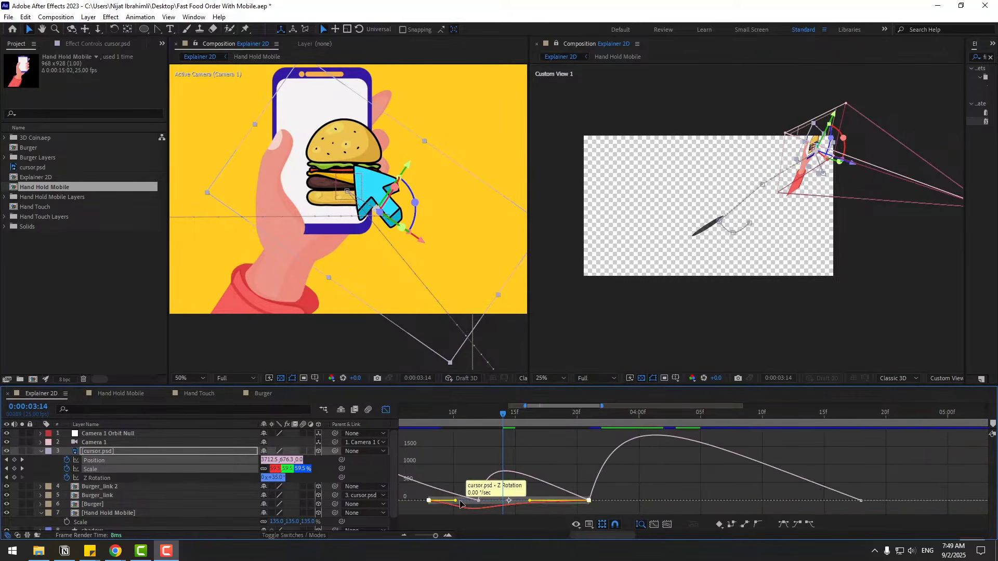
drag(455, 501, 474, 503)
key(minus)
Preview the burger shrinking onto the phone with the new scale easing, and return to the keyframe view
key(space)
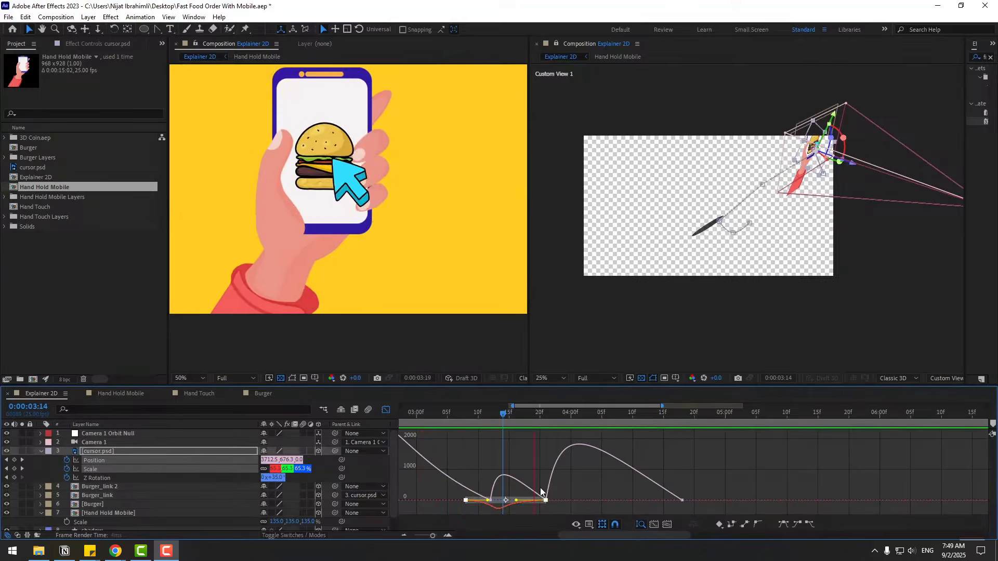
key(space)
key(space)
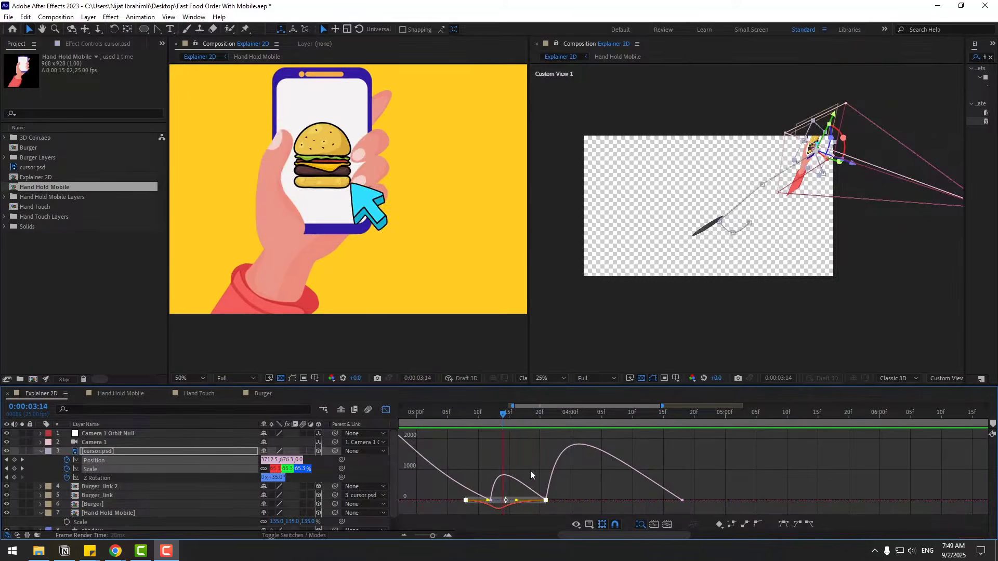
key(space)
key(space)
key(shift+F3)
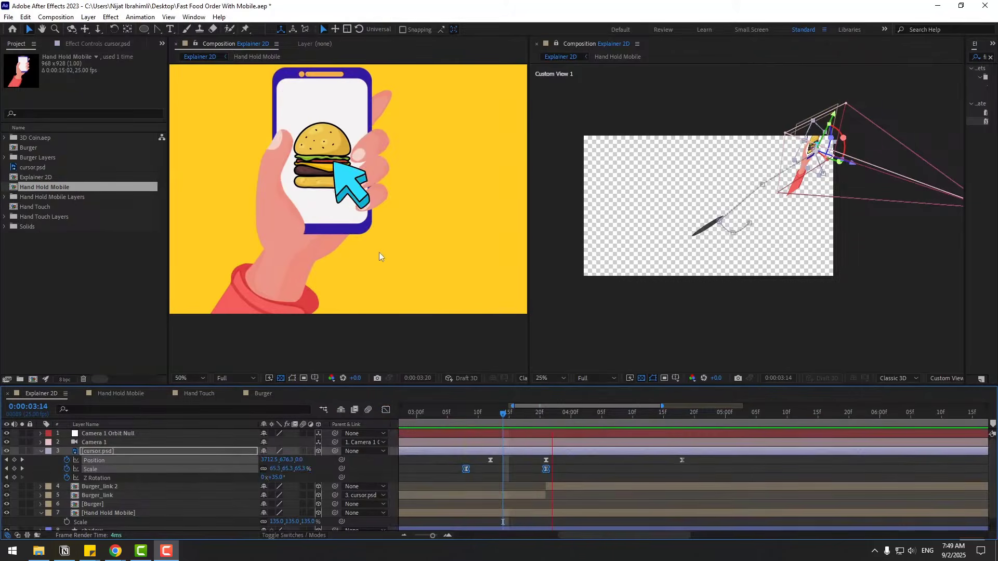
key(space)
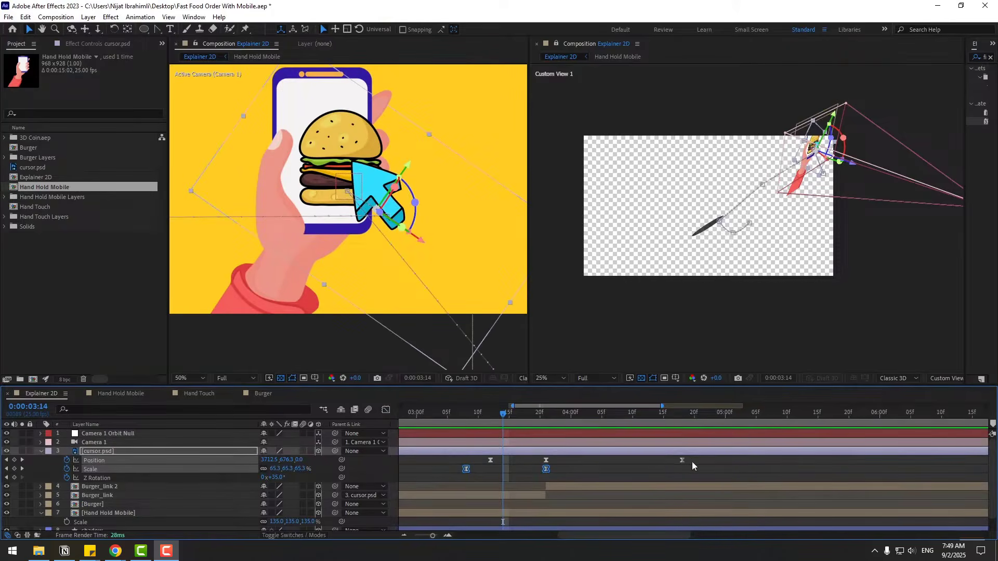
Adjust the ease handles of cursor.psd's last position keyframes in the Graph Editor, and return to the keyframe view
drag(691, 462, 456, 456)
key(shift+F3)
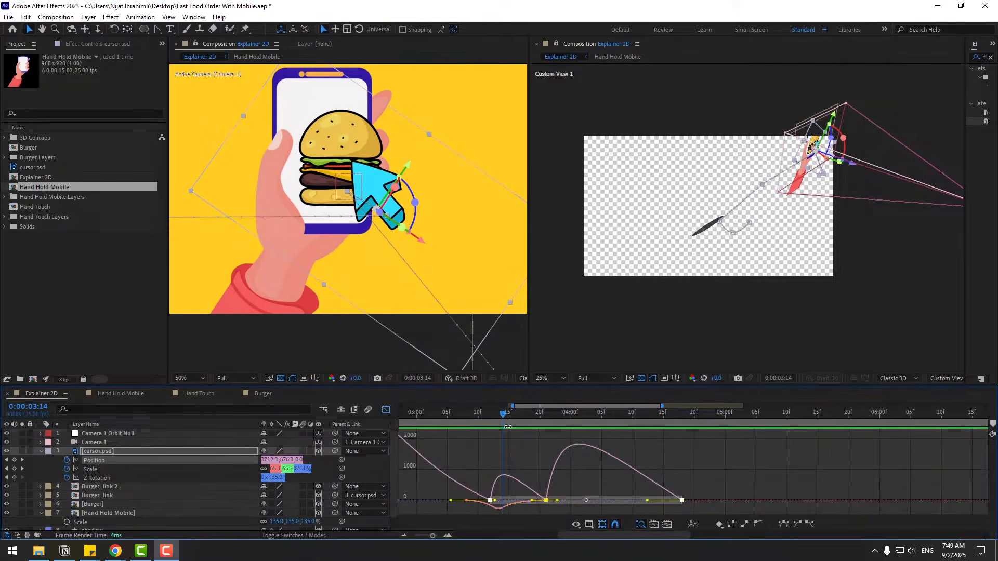
drag(481, 416, 519, 424)
click(498, 500)
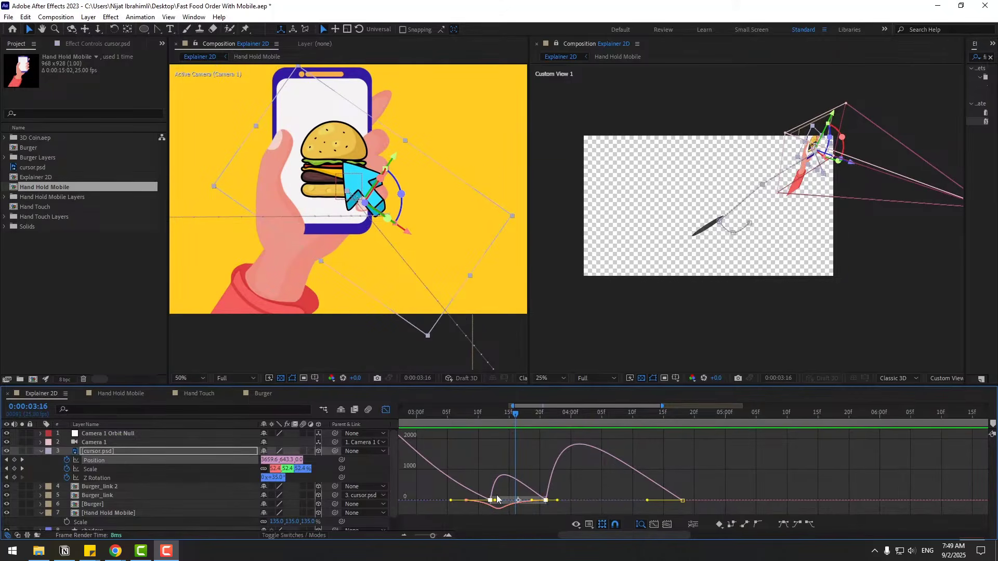
drag(495, 502, 591, 500)
click(567, 475)
key(shift+F3)
Keyframe cursor.psd's Z Rotation at 0:00:03:21 and turn it to -113° at 0:00:04:18, then preview the exit
click(531, 419)
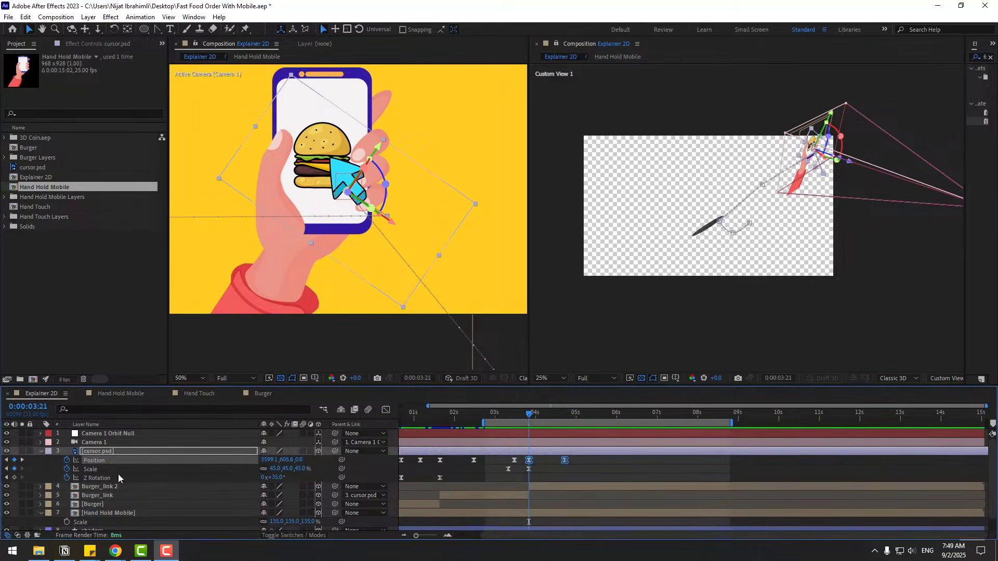
click(14, 478)
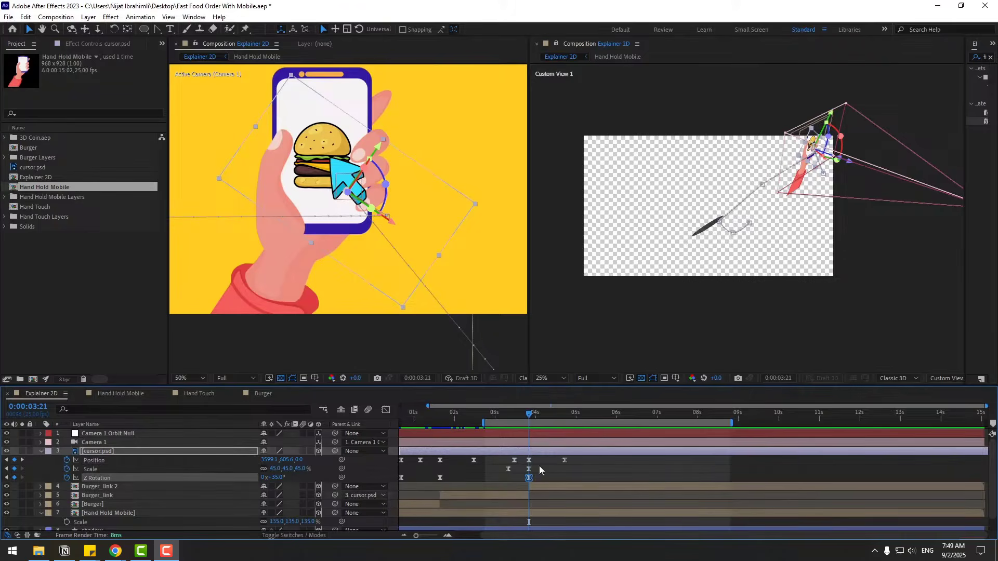
click(547, 415)
drag(550, 416, 554, 416)
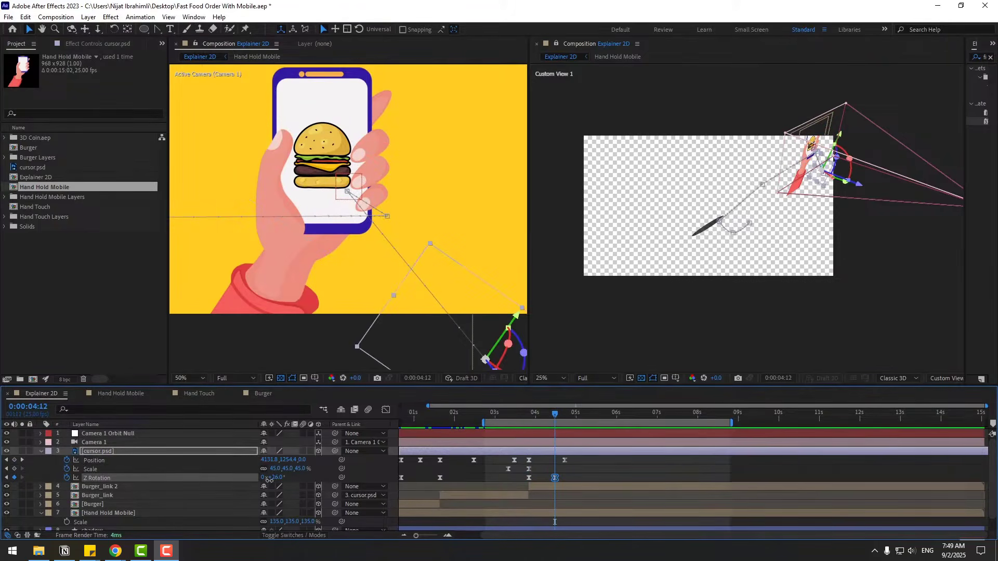
drag(269, 479, 215, 493)
drag(522, 413, 565, 483)
key(space)
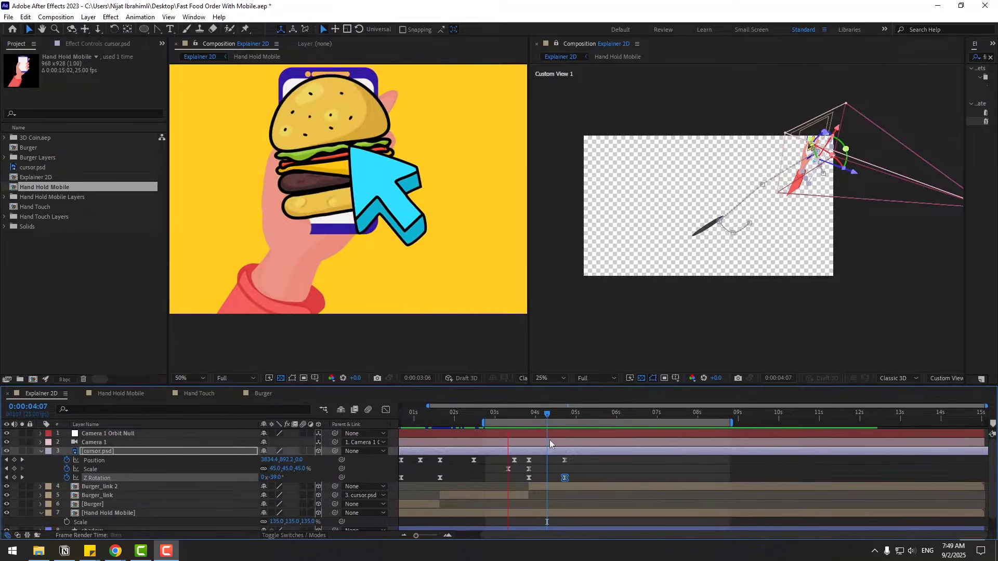
key(space)
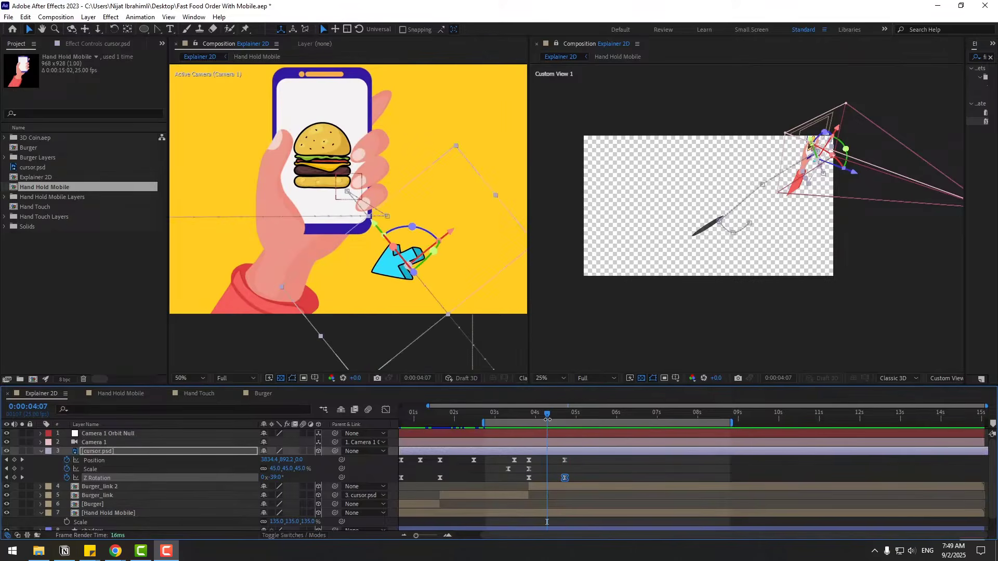
Add a position keyframe for cursor.psd at 0:00:04:06, moving it below the phone to about 3657.5, 921.2
drag(537, 417, 546, 417)
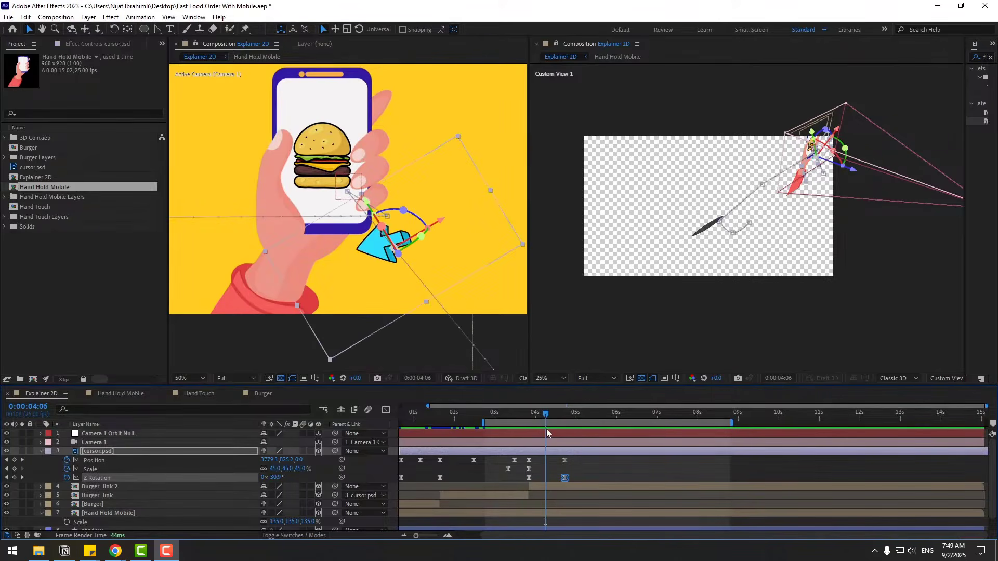
click(549, 457)
click(551, 454)
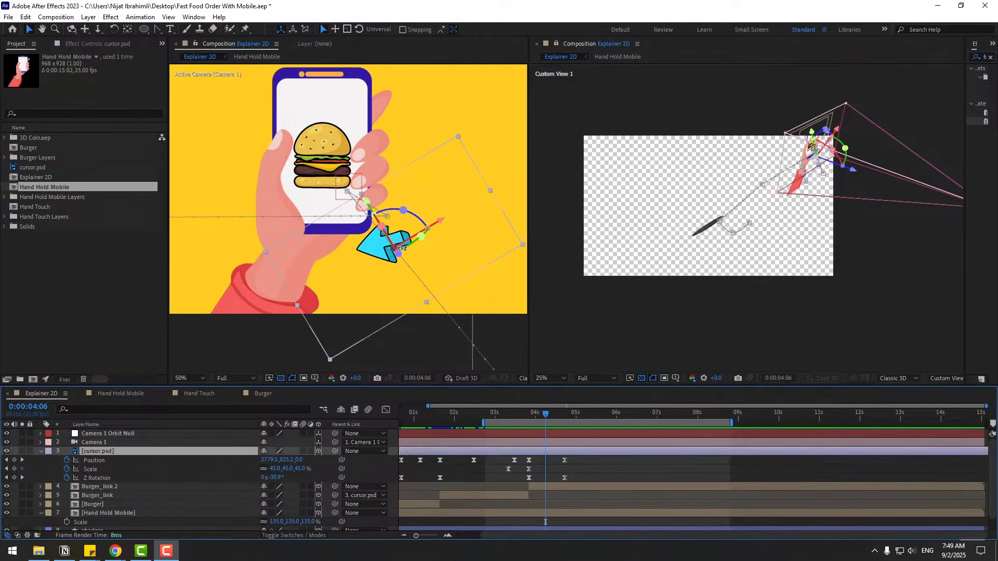
drag(380, 253, 347, 277)
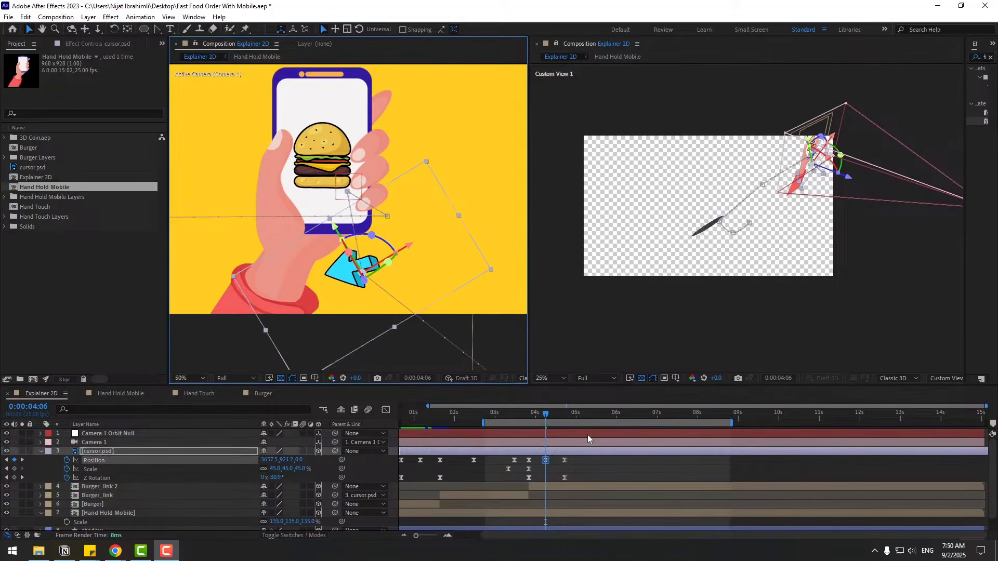
Bend cursor.psd's exit path into a smooth curve at the 0:00:04:06 point with the Convert Vertex tool, and preview it
click(157, 29)
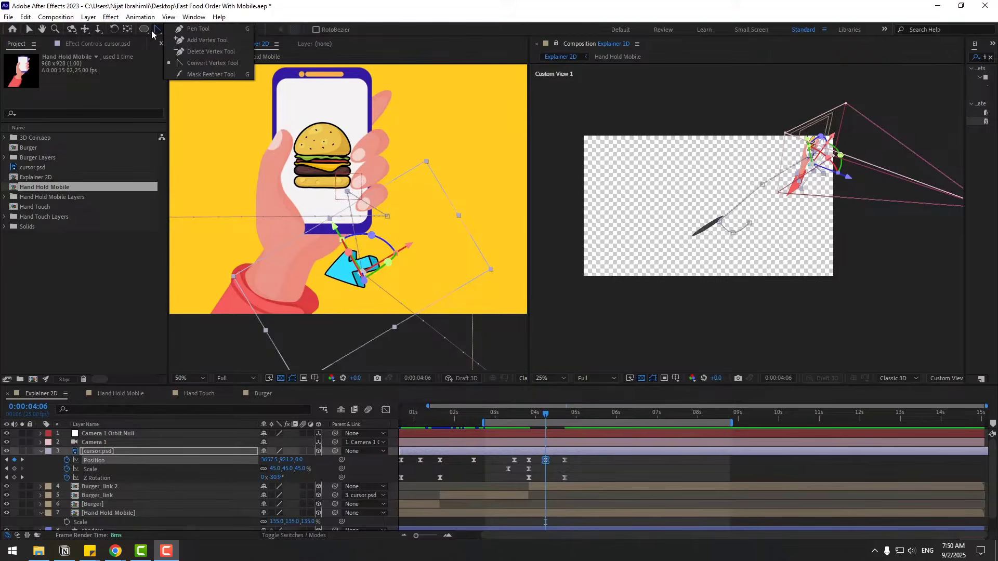
click(198, 63)
drag(363, 279, 364, 295)
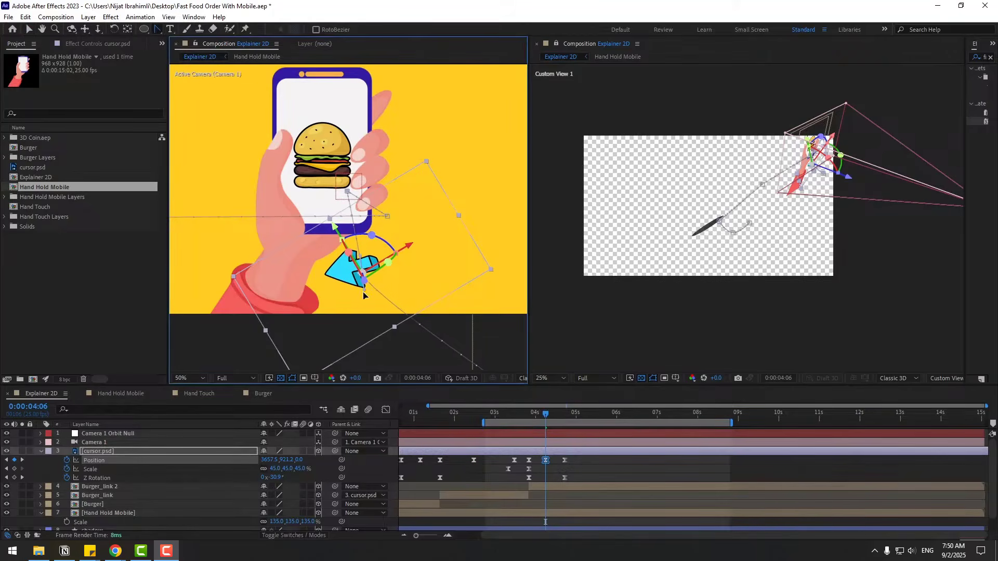
key(space)
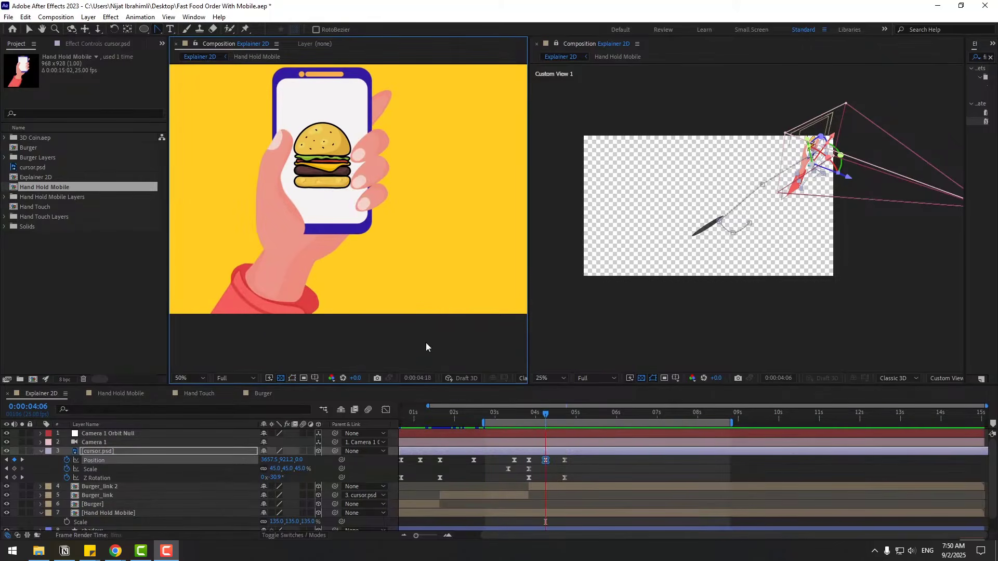
key(space)
Set cursor.psd's Z Rotation keyframe at 0:00:04:18 to -80°
drag(550, 420, 565, 419)
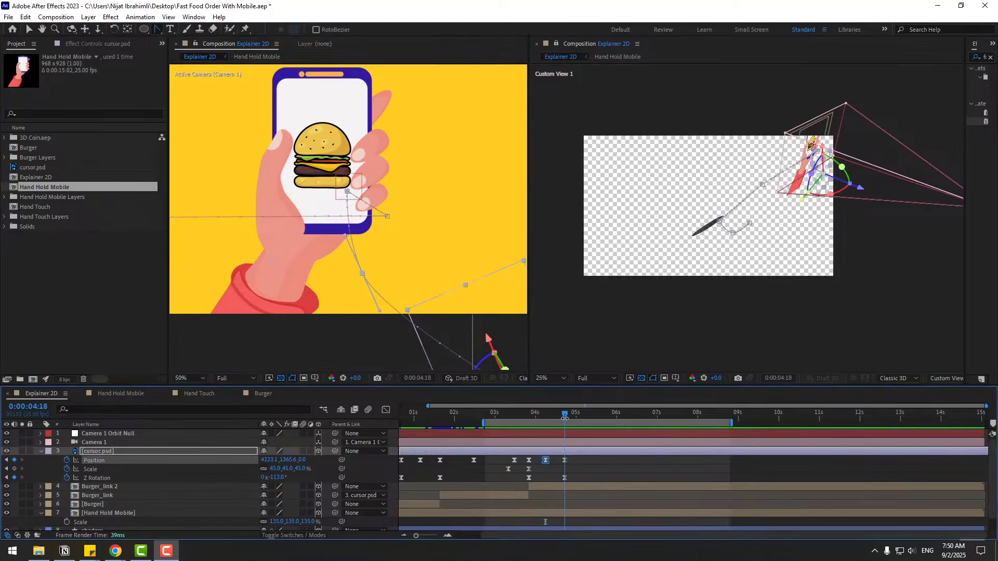
click(564, 478)
drag(277, 481, 294, 479)
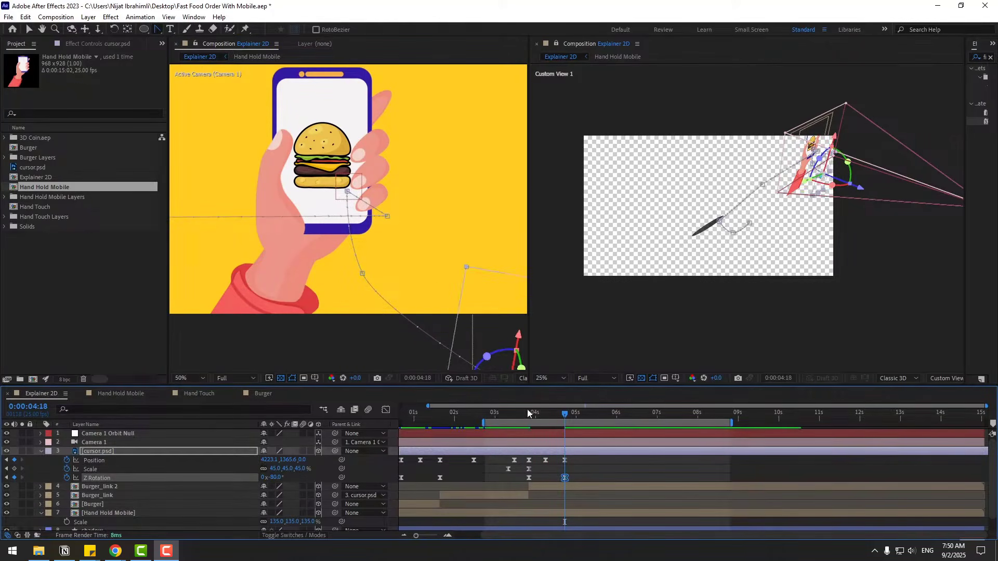
Move cursor.psd's last Z Rotation keyframe to 0:00:04:05 so the turn finishes earlier along the exit path
mouse_move(528, 413)
mouse_down()
mouse_move(552, 414)
mouse_move(543, 415)
mouse_up()
drag(562, 479, 551, 479)
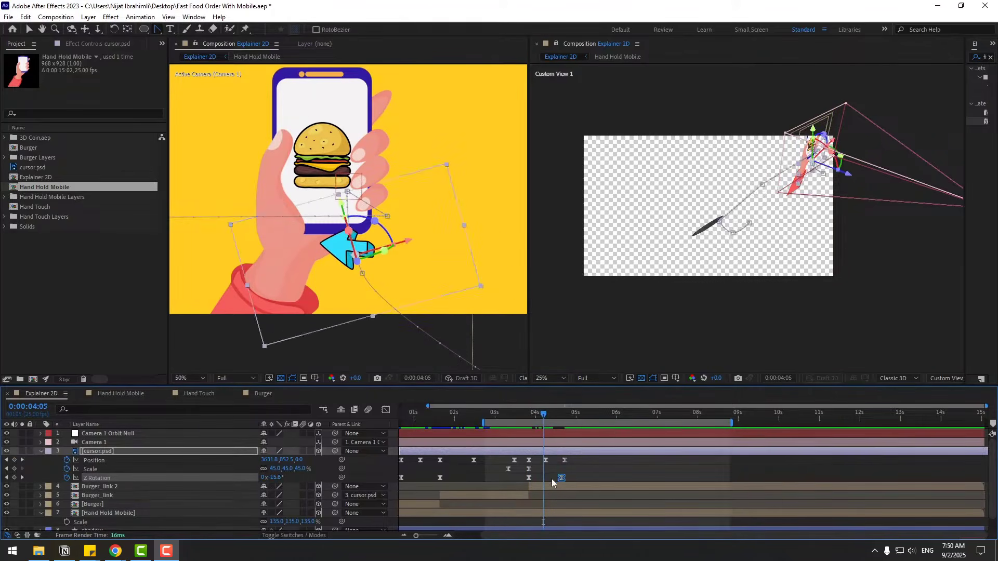
click(528, 414)
drag(533, 414, 542, 424)
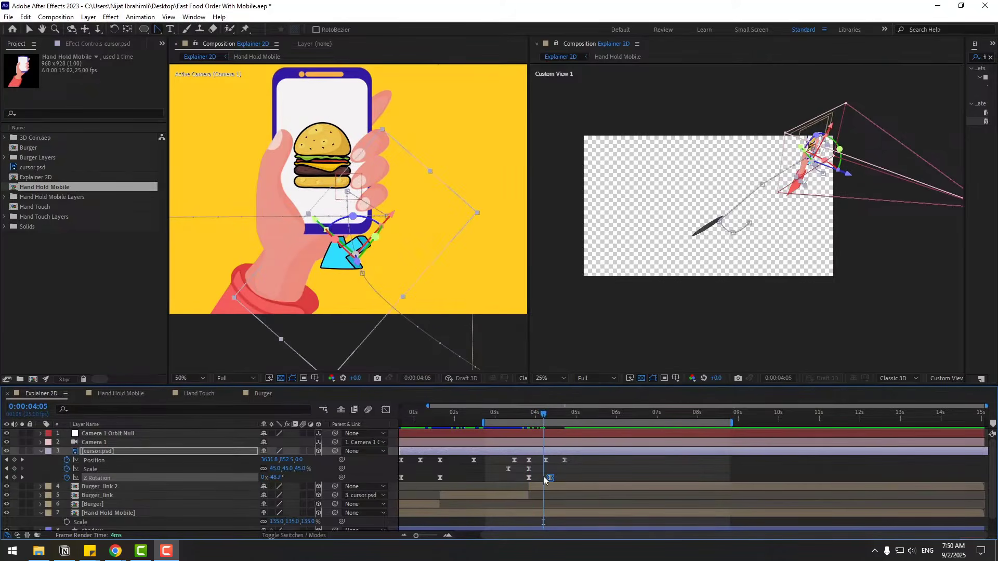
drag(546, 482, 543, 479)
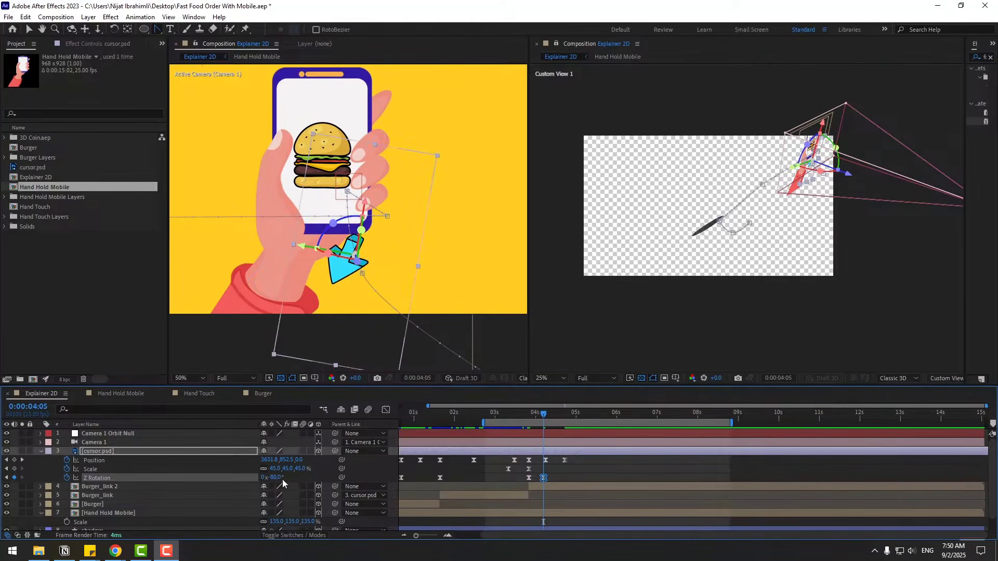
Set cursor.psd's Z Rotation keyframe at 0:00:04:05 to -140° and preview the cursor leaving
drag(276, 478, 247, 481)
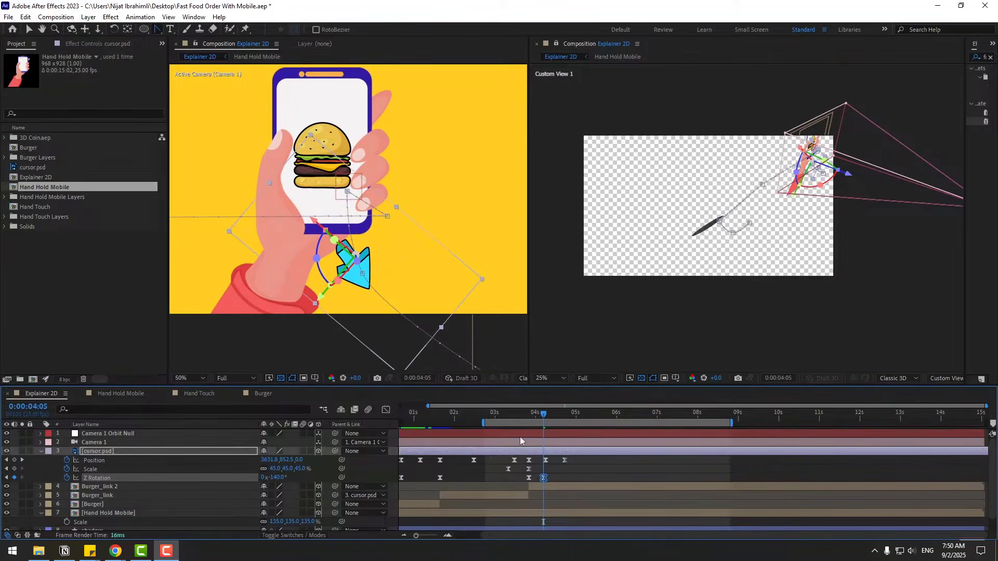
drag(517, 412, 547, 417)
key(space)
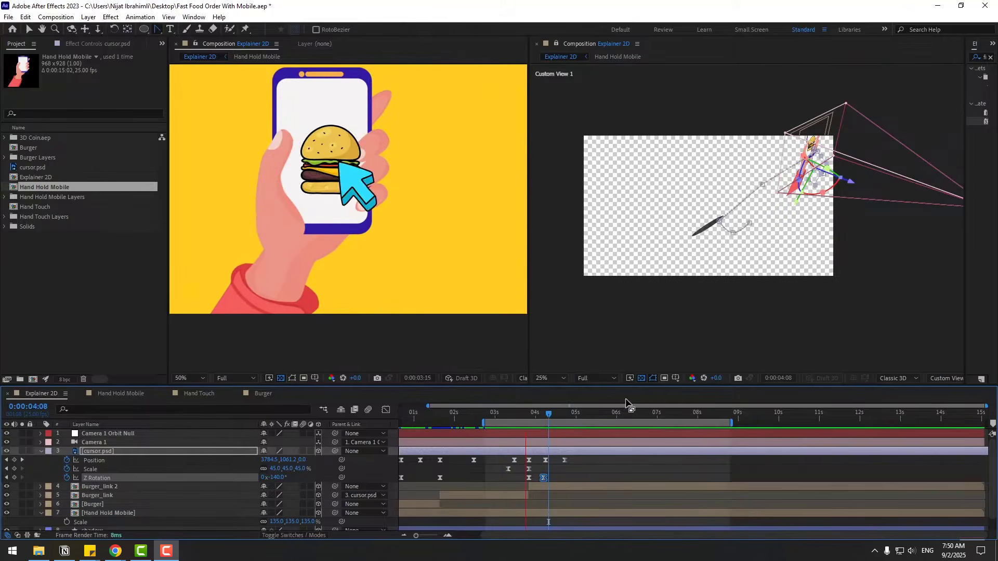
key(space)
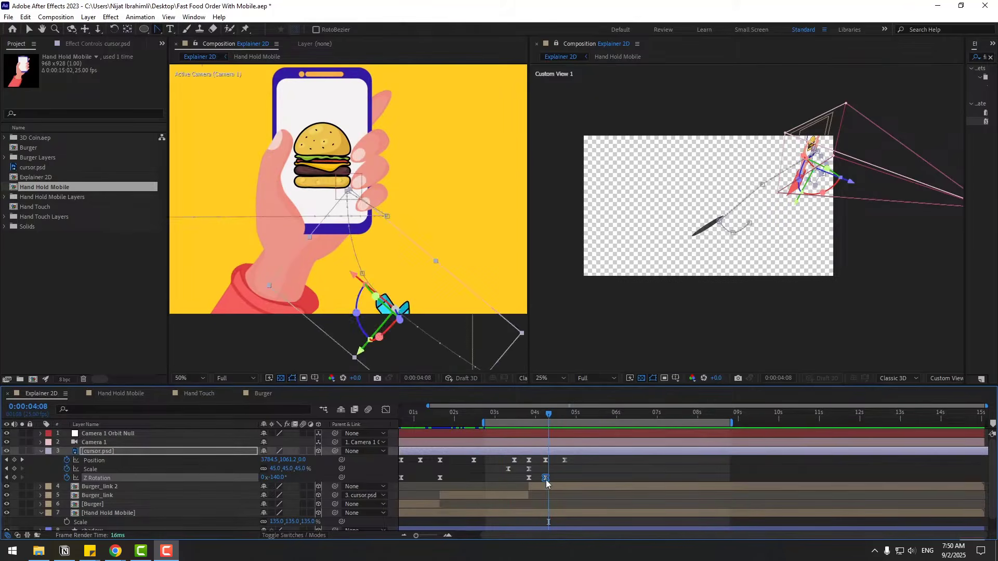
Move cursor.psd's last Z Rotation keyframe to 0:00:04:08, preview the cursor's exit and save the project
drag(546, 479, 549, 478)
key(space)
key(space)
key(ctrl+s)
key(space)
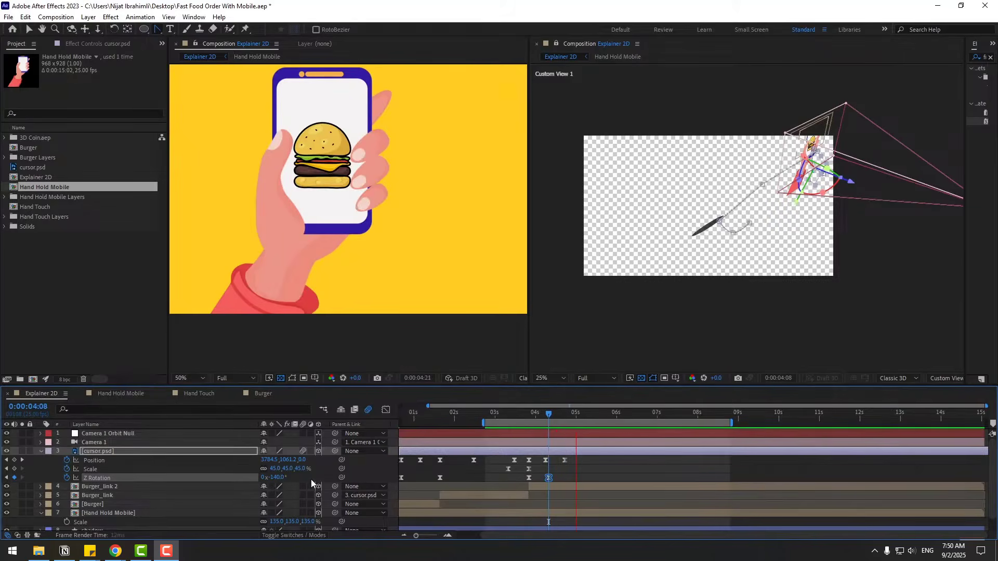
End the work area at 0:00:05:04 and save the project
click(582, 415)
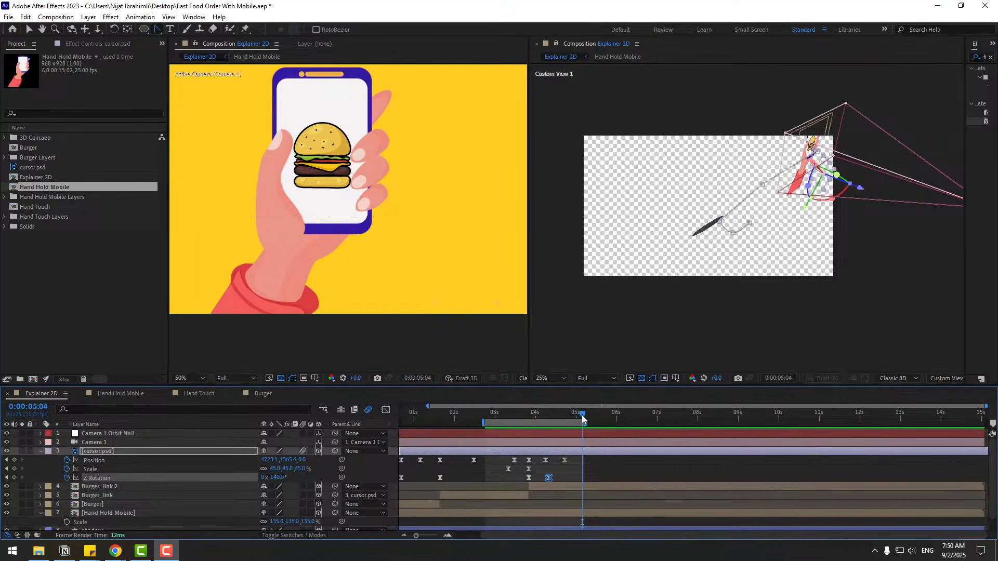
key(space)
key(ctrl+s)
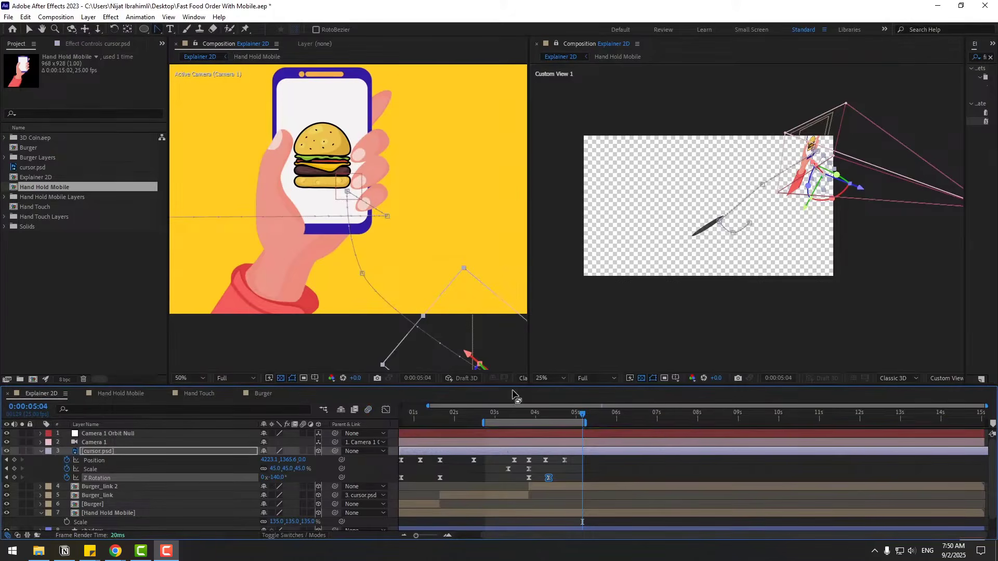
Add the Particle Fireworks precomp from Animation Composer 3's Starter Precomps, Shape Elements, and move the plug-in window out of the way
click(193, 17)
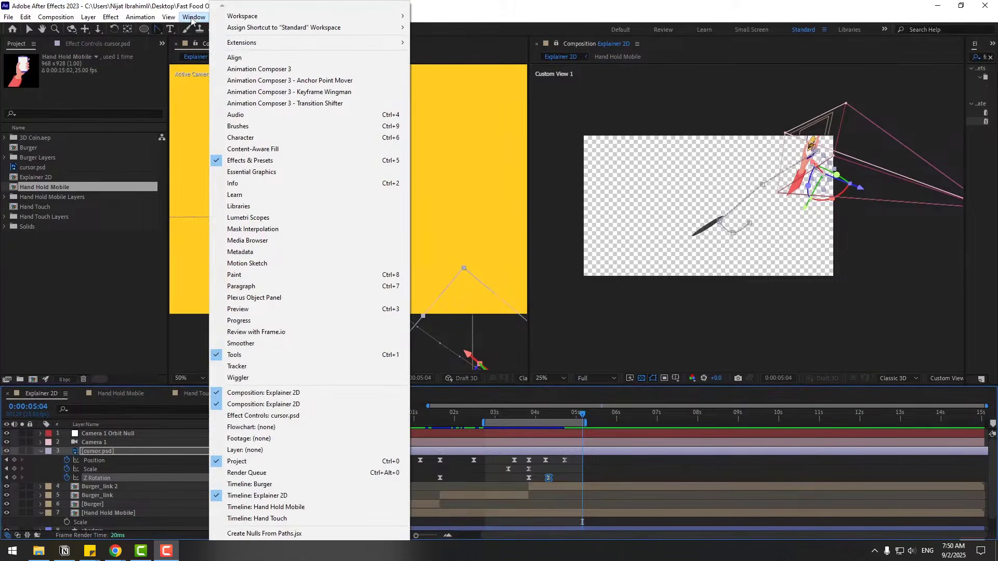
click(291, 70)
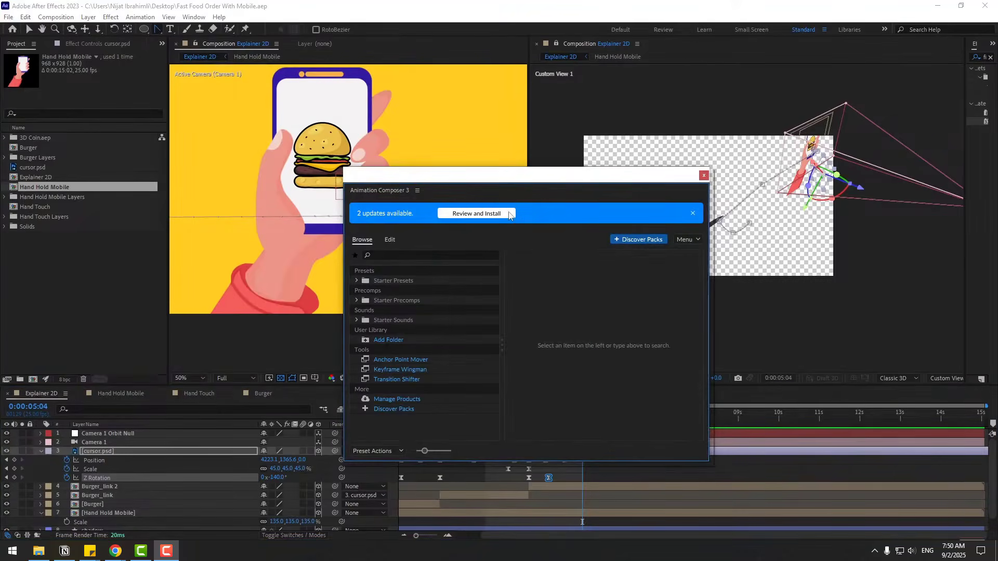
drag(490, 183, 517, 200)
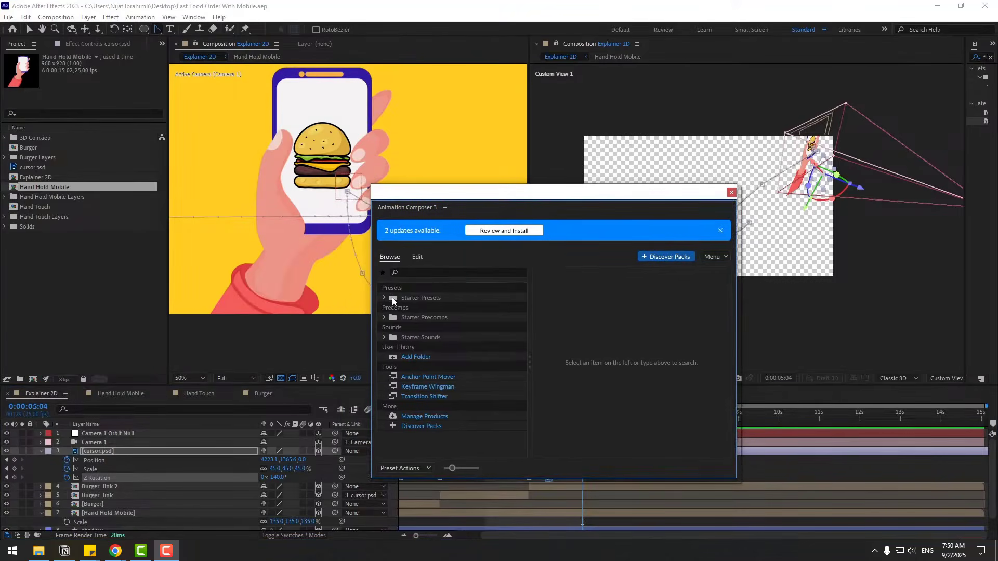
click(384, 318)
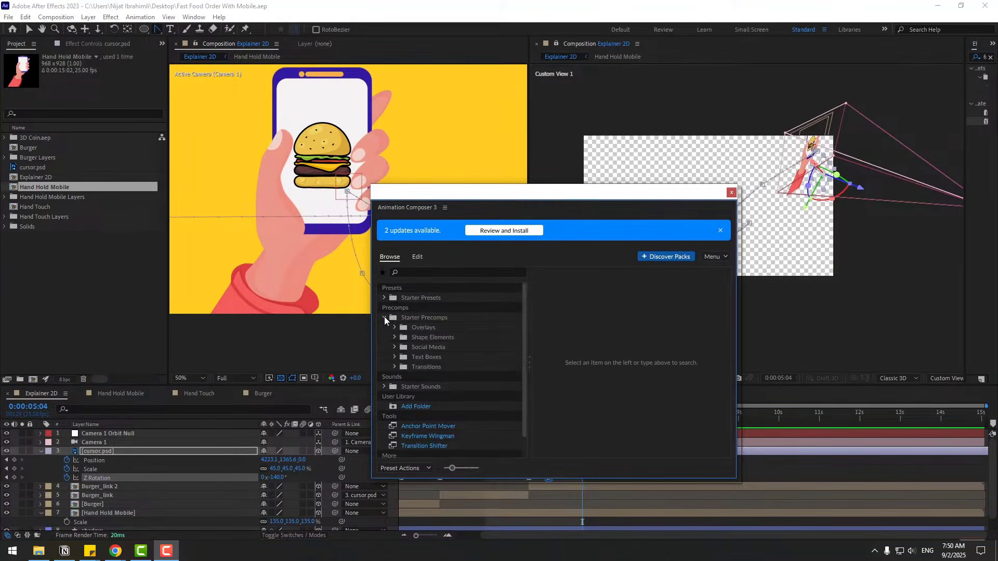
click(421, 338)
drag(729, 299, 728, 365)
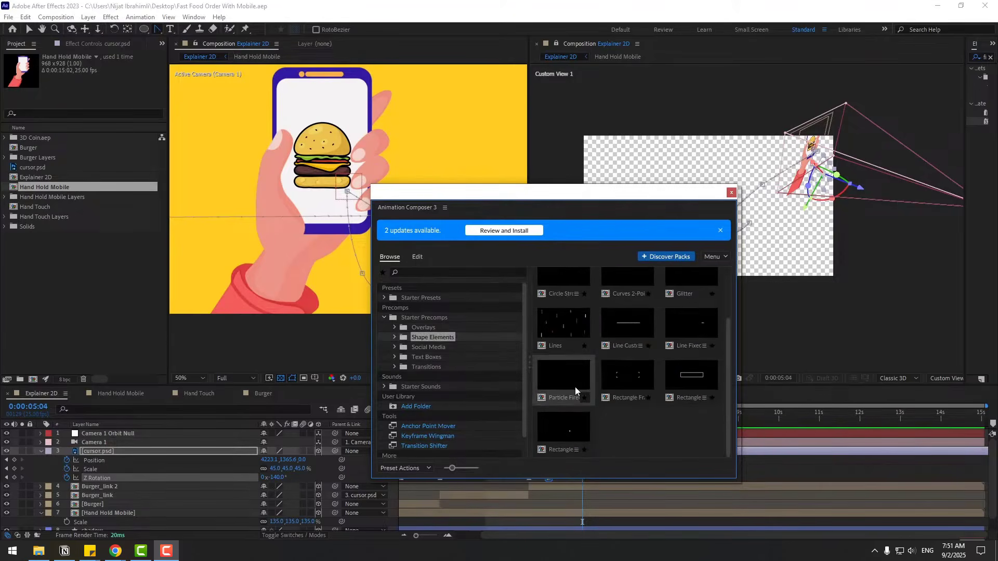
click(551, 376)
click(702, 470)
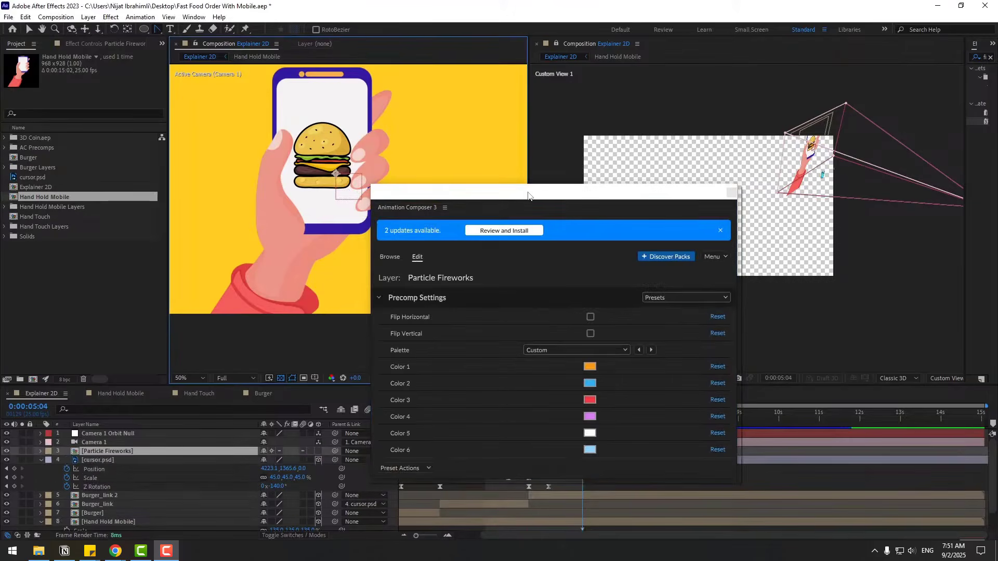
drag(528, 194, 997, 239)
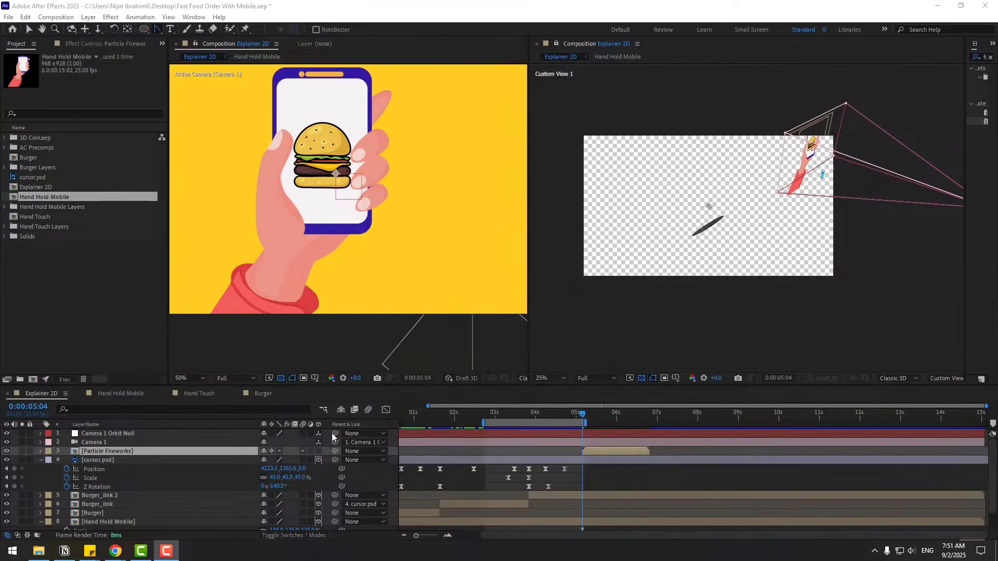
Shift Particle Fireworks earlier so it bursts as the cursor releases the burger, centre it on the burger, and preview it
drag(604, 450, 536, 457)
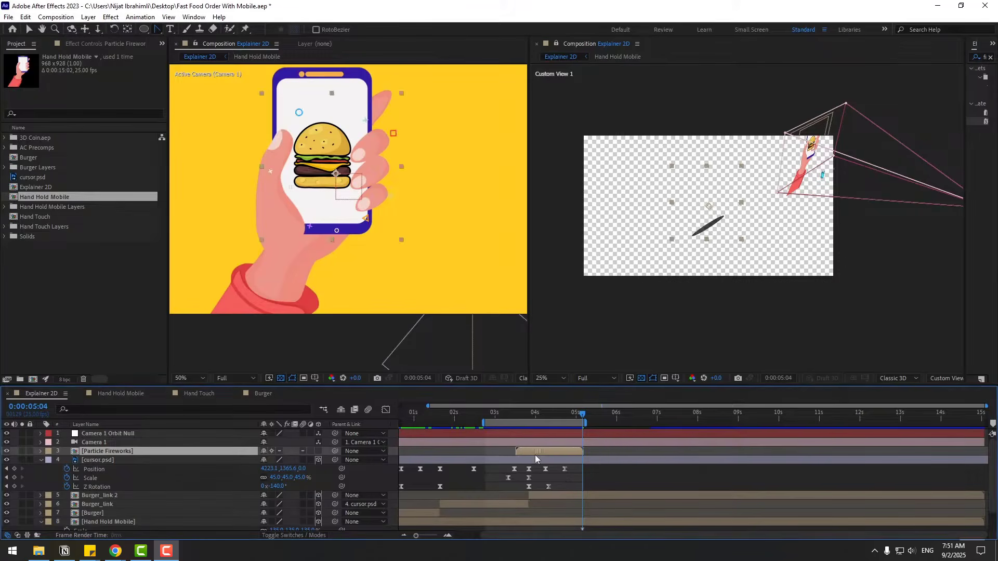
drag(504, 413, 542, 450)
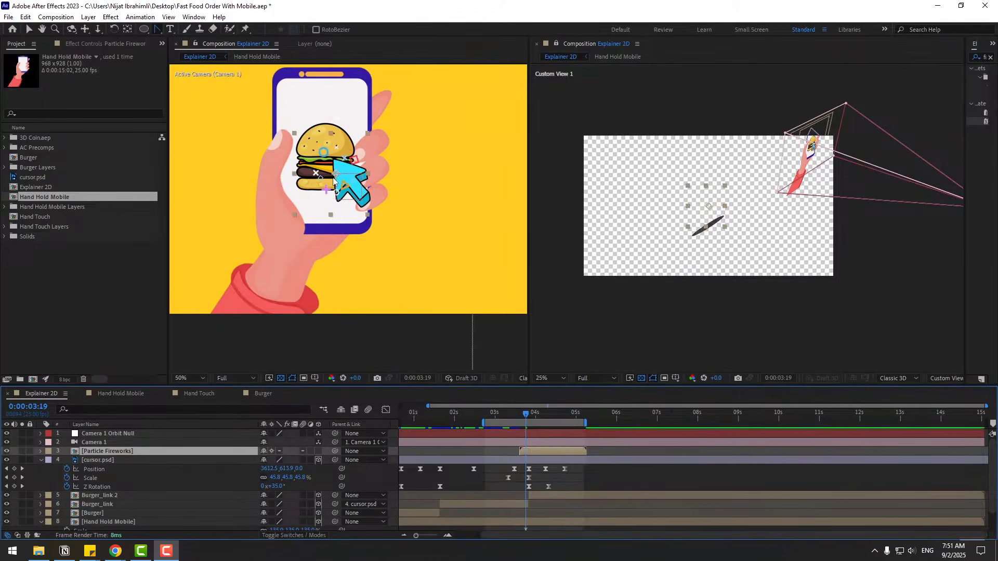
drag(334, 181, 326, 175)
key(space)
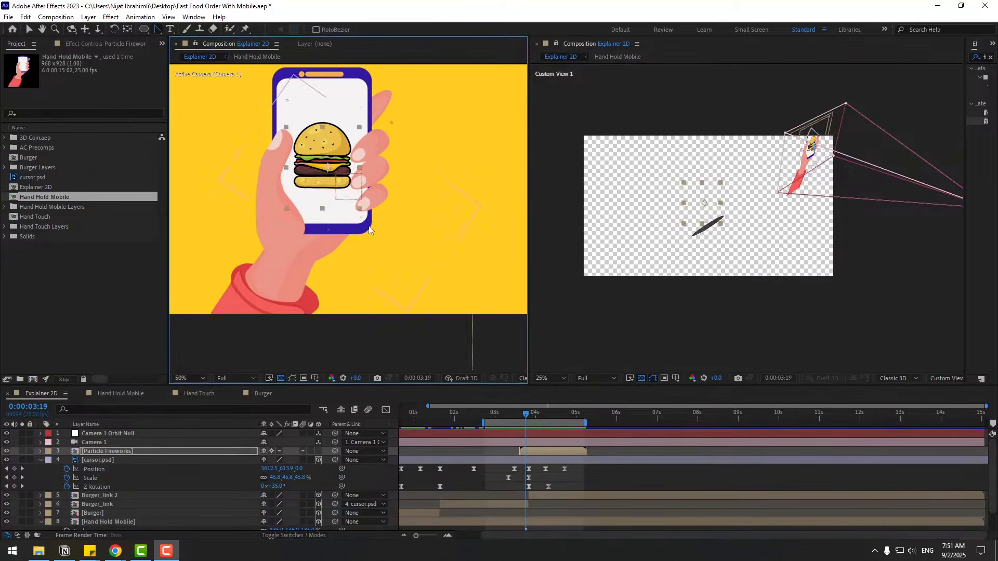
key(comma)
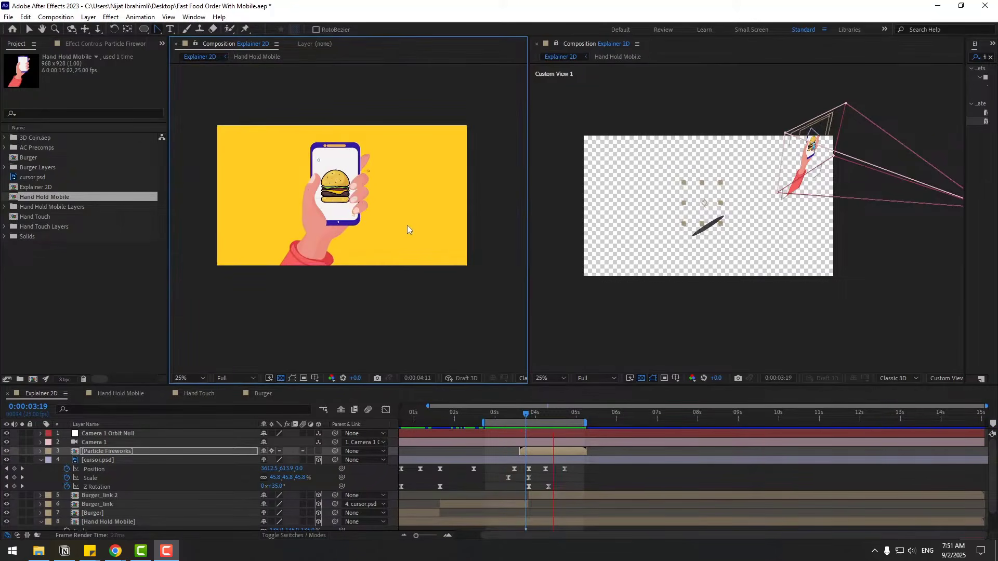
key(space)
Extend the work area back to the composition's start and preview the whole sequence fitted to the viewer
drag(495, 465, 524, 469)
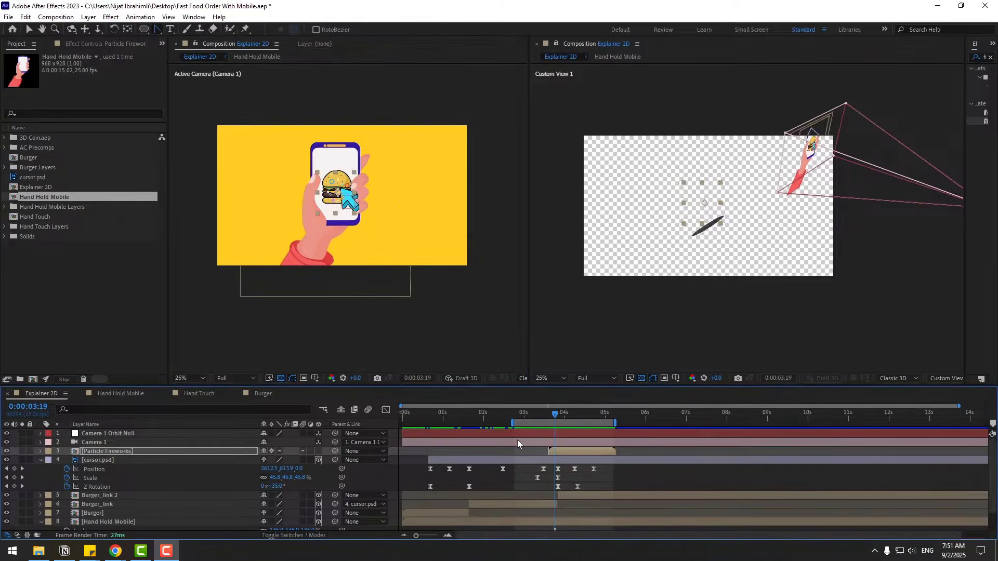
drag(447, 432, 355, 437)
key(space)
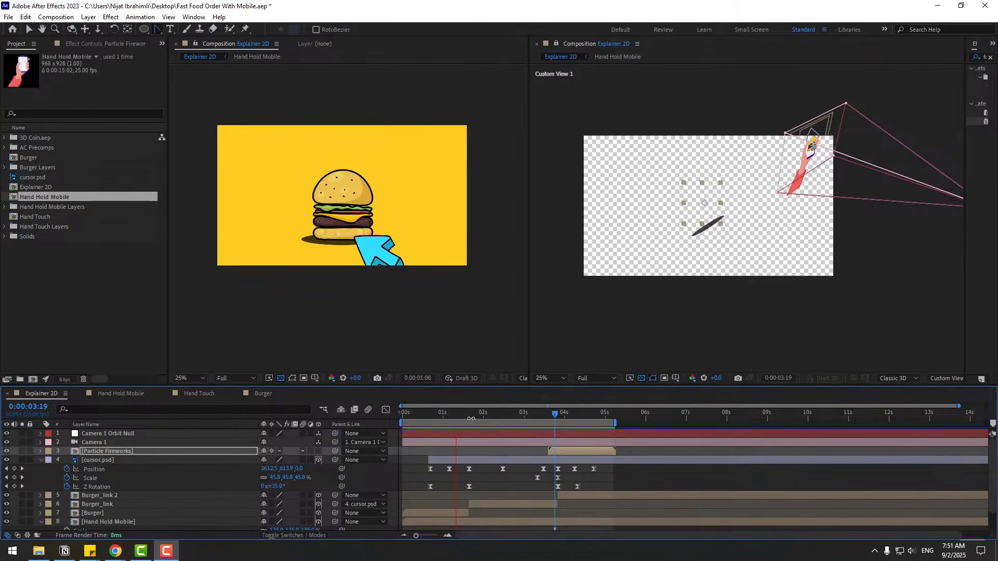
click(203, 377)
click(211, 207)
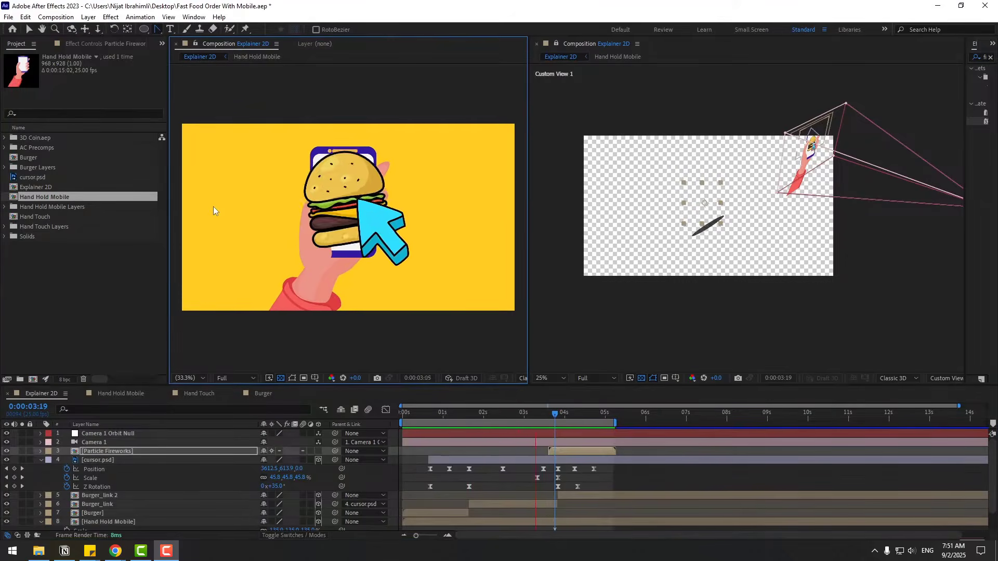
click(572, 414)
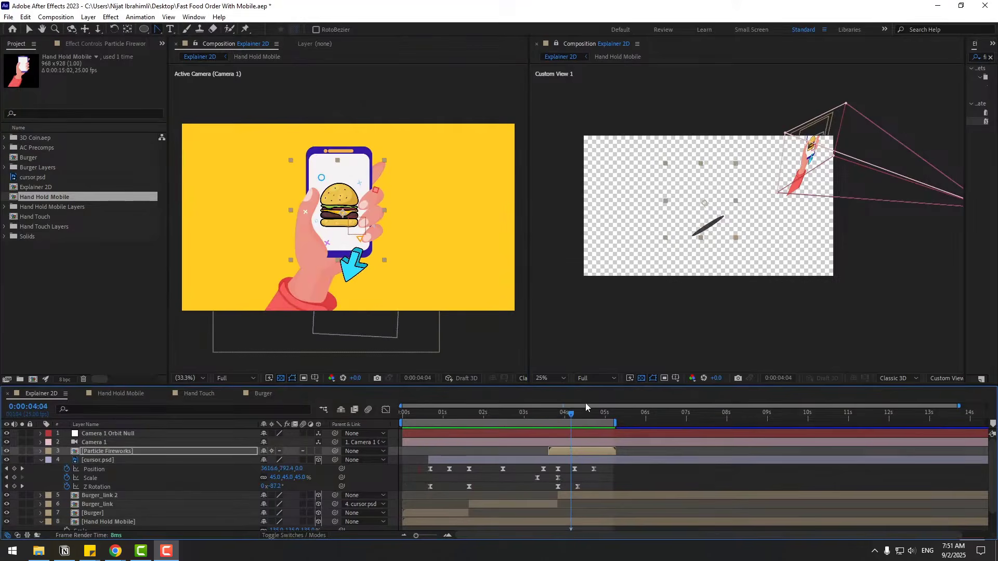
Collapse the expanded properties of cursor.psd and Hand Hold Mobile, and scrub back to 0:00:00:21
click(41, 461)
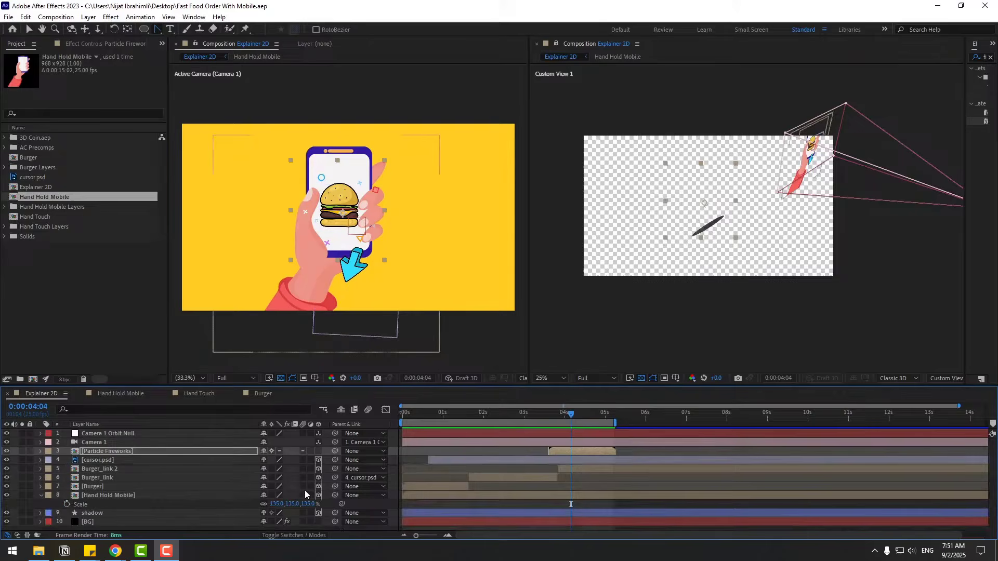
click(42, 501)
click(42, 498)
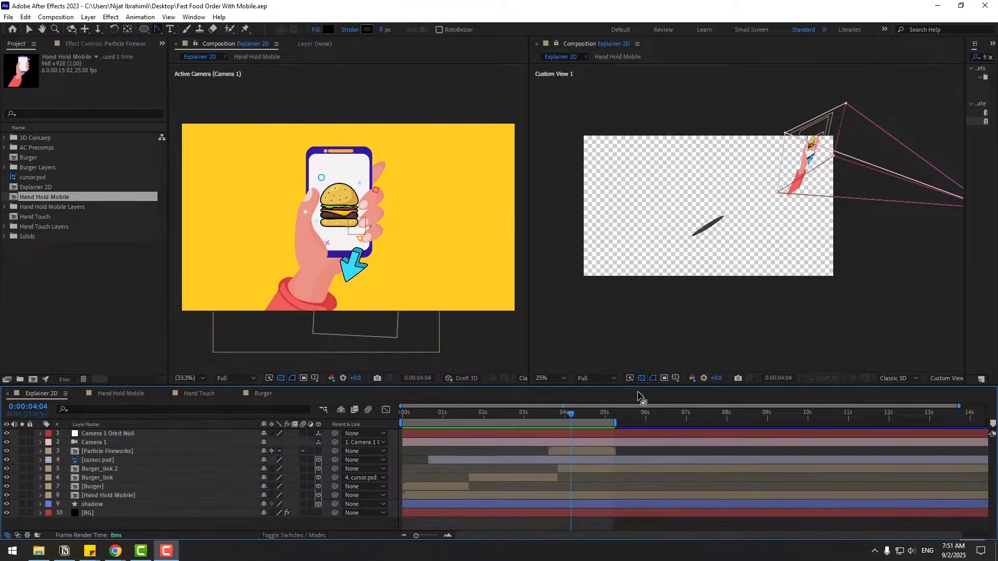
drag(553, 416, 494, 424)
drag(444, 438, 438, 439)
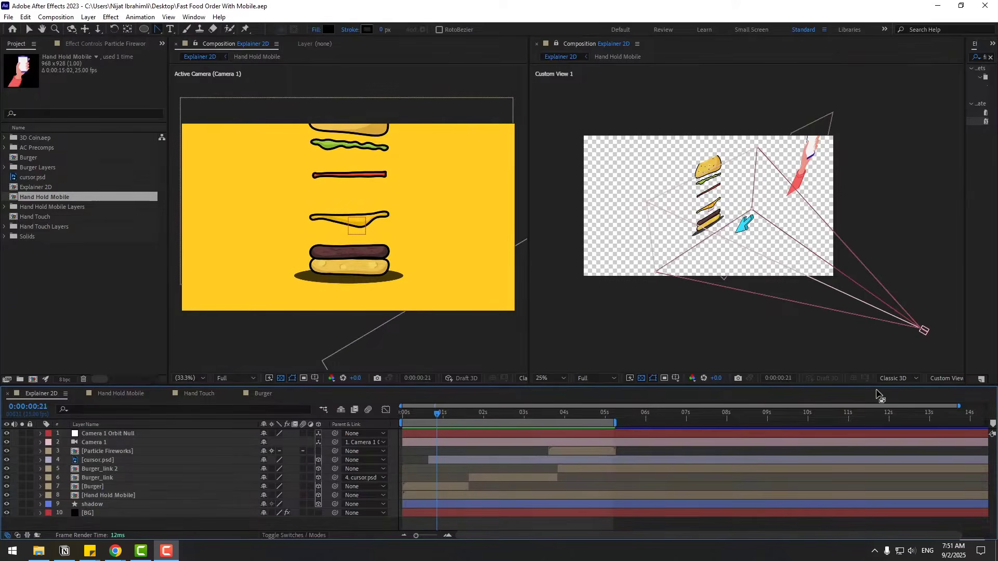
Close the Custom View 1 composition viewer and the Hand Hold Mobile, Hand Touch and Burger timelines
click(936, 379)
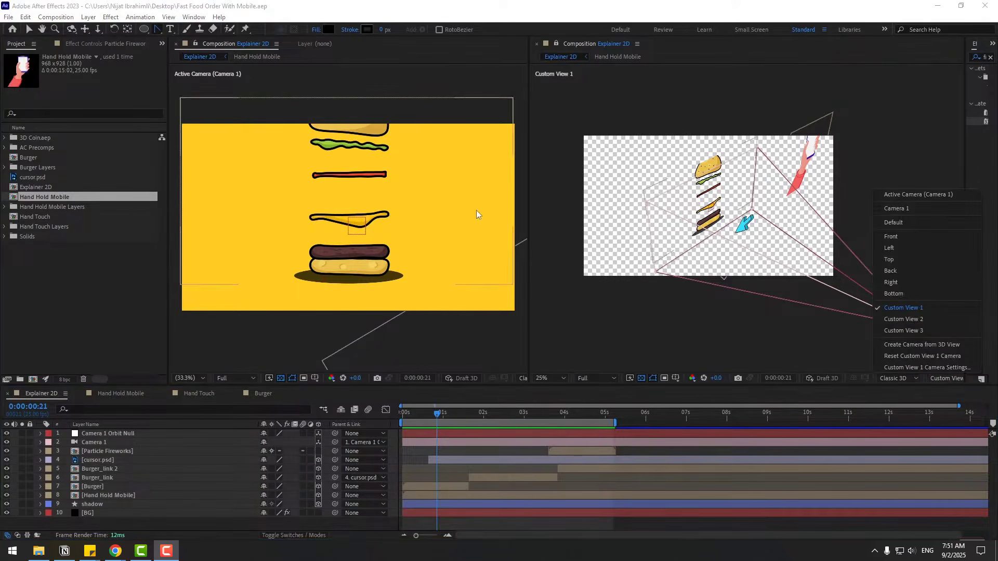
click(638, 44)
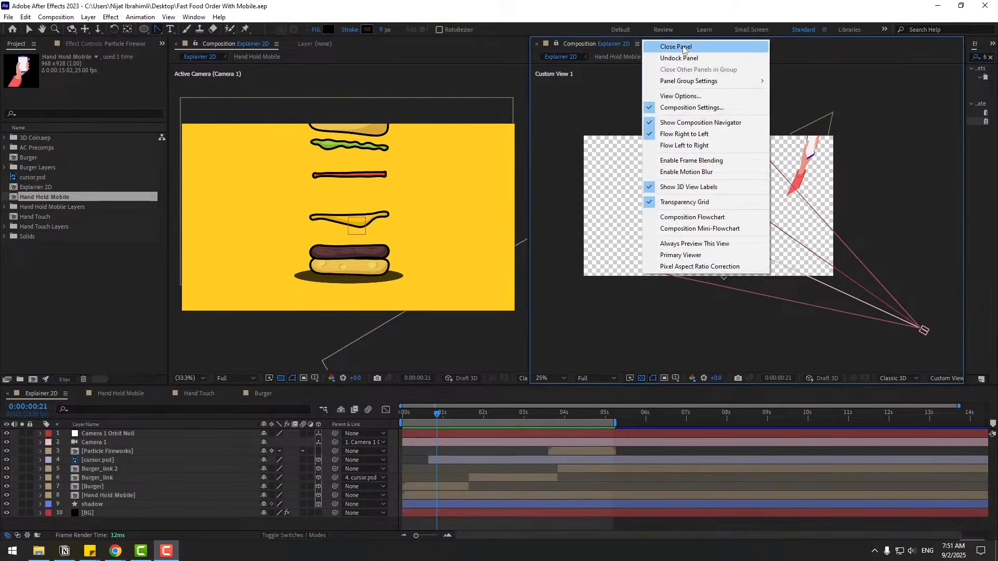
click(691, 47)
click(414, 414)
drag(403, 419, 542, 416)
click(78, 395)
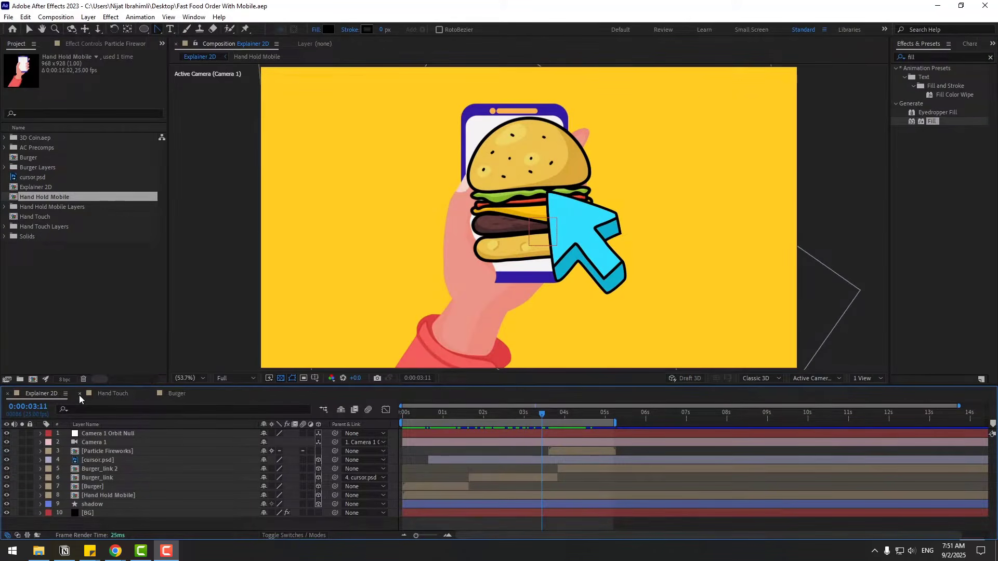
click(79, 395)
click(79, 395)
Copy the Touch layer from the Hand Touch composition into Explainer 2D and place it to the right of the phone
click(36, 219)
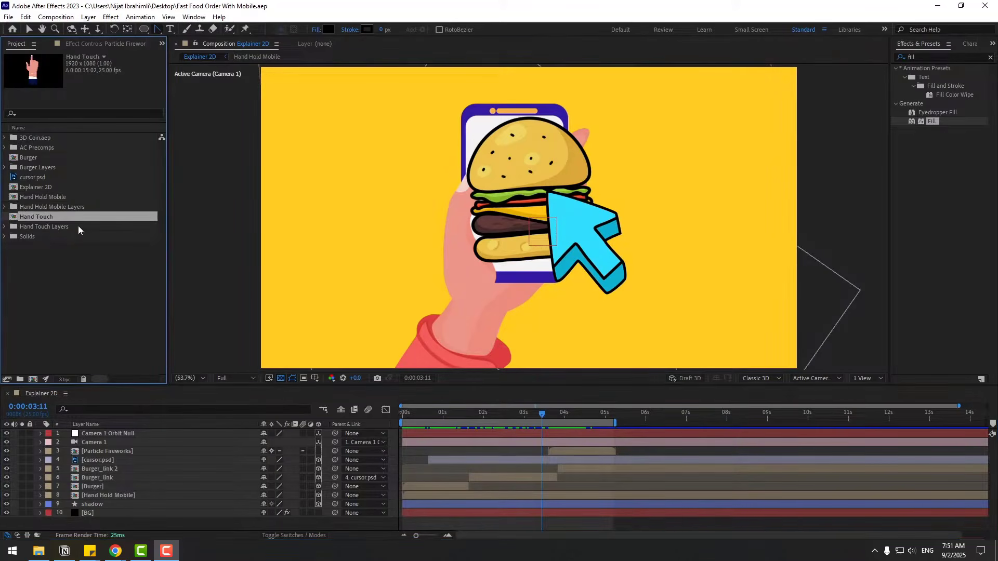
double_click(41, 218)
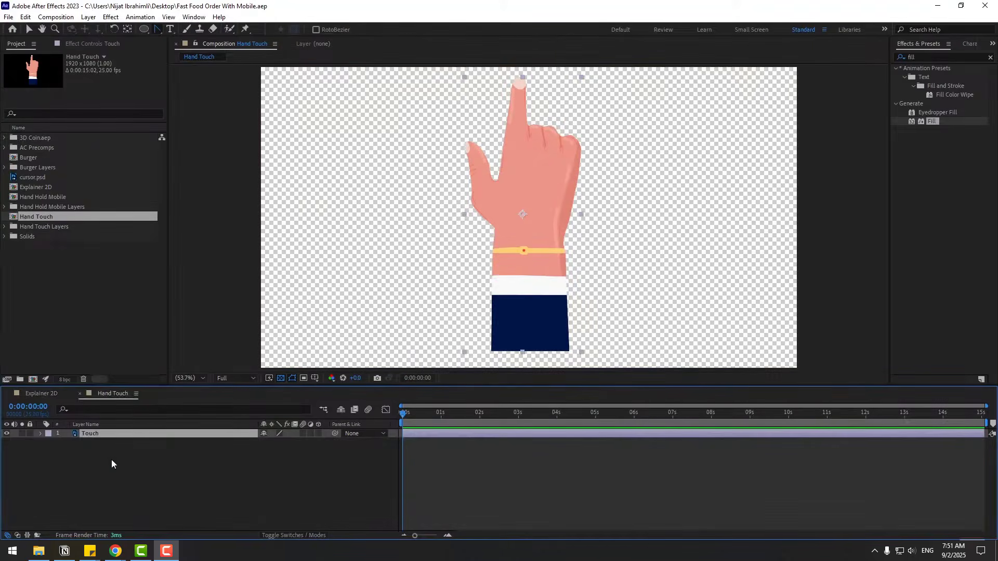
click(80, 395)
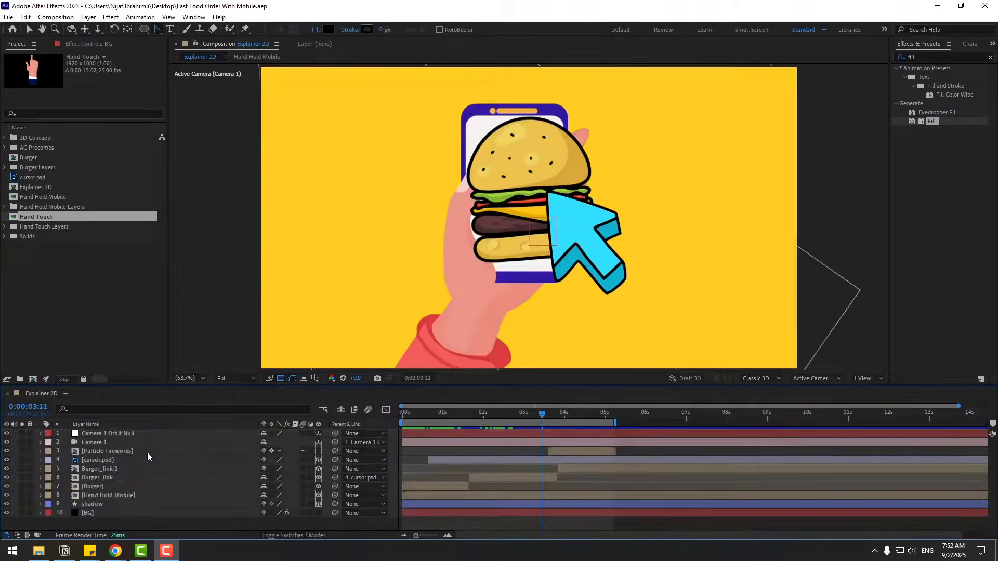
key(ctrl+v)
drag(534, 236, 677, 313)
drag(612, 334, 600, 254)
Move the Touch layer's anchor point to the lower end of the sleeve and set its scale to 122%
click(128, 29)
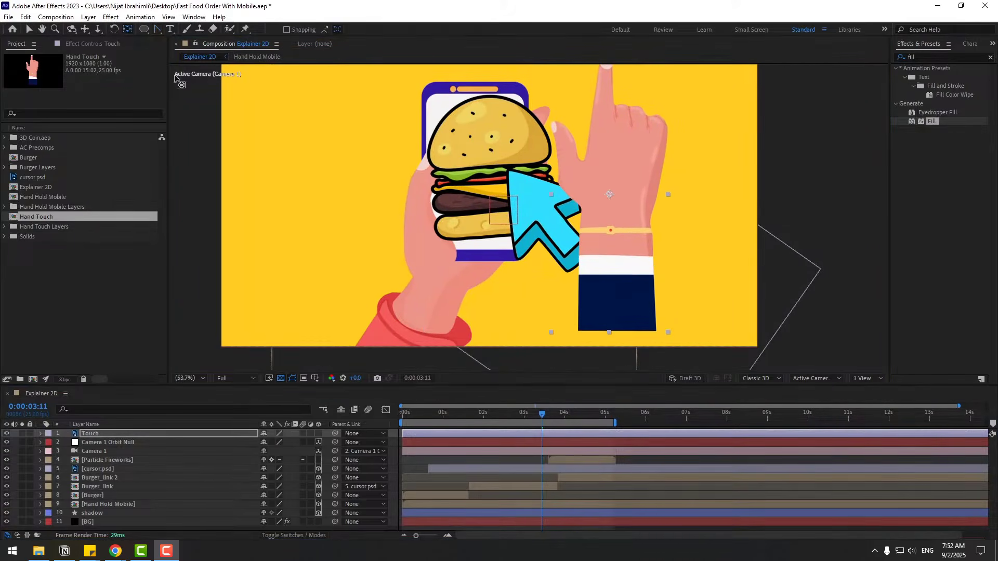
drag(609, 195, 619, 324)
click(30, 31)
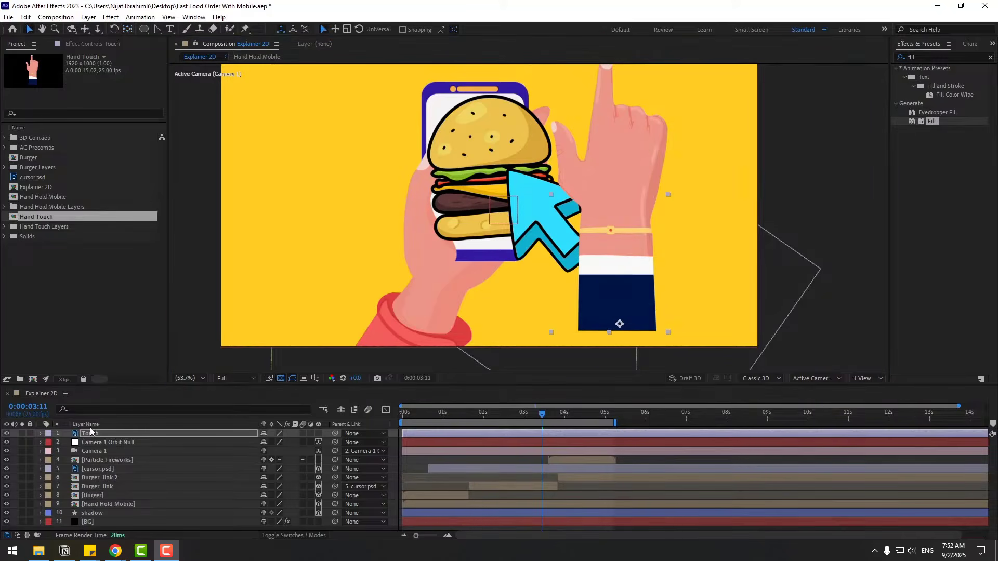
key(s)
drag(277, 443, 299, 442)
key(ctrl+s)
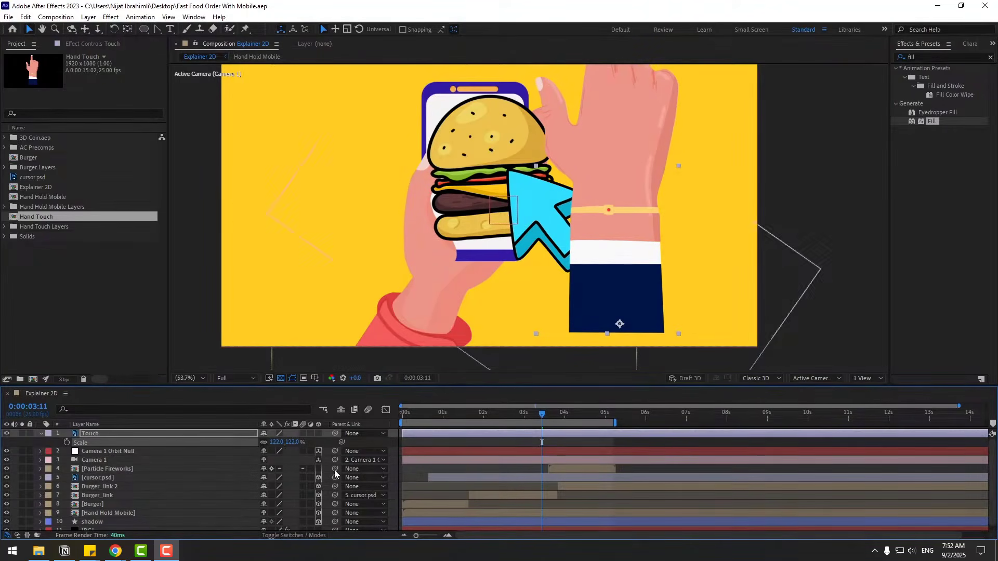
Make Touch a 3D layer and reposition the hand beside the phone with its sleeve below the frame
click(319, 434)
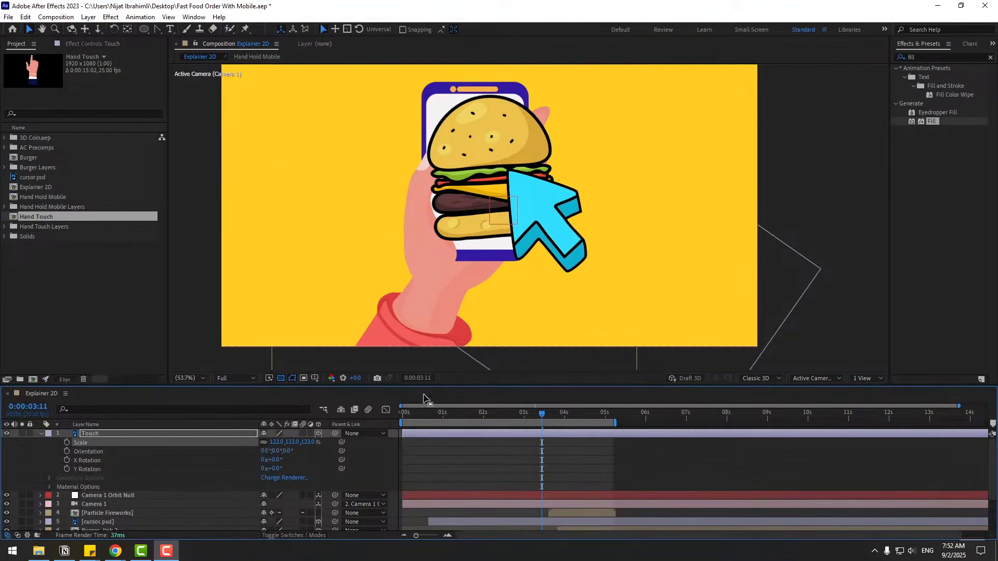
scroll(483, 288, down, 4)
drag(378, 198, 549, 204)
scroll(573, 236, up, 4)
drag(618, 215, 550, 233)
drag(531, 218, 532, 293)
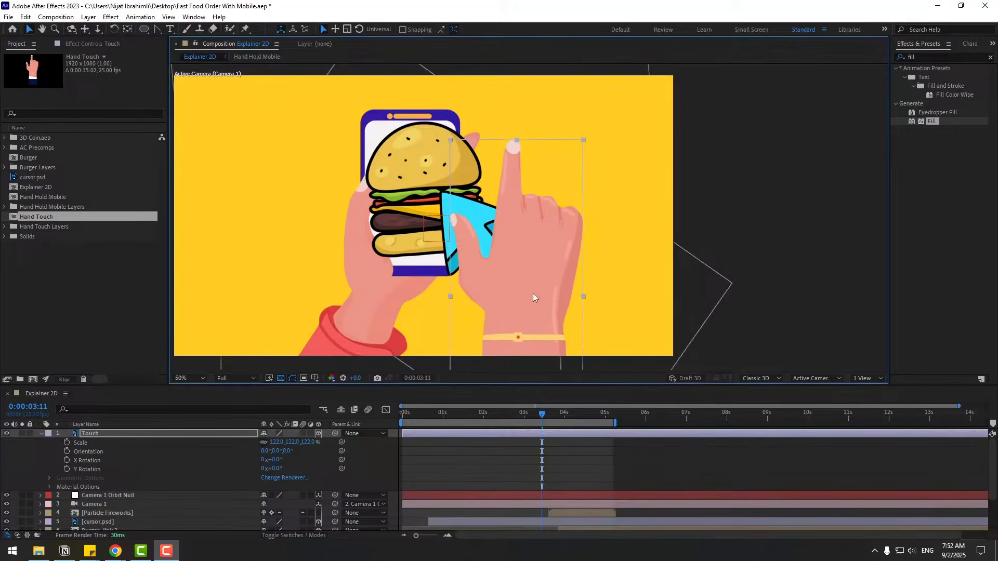
Start the Touch layer at 0:00:04:02 and set its scale to 90%
click(40, 434)
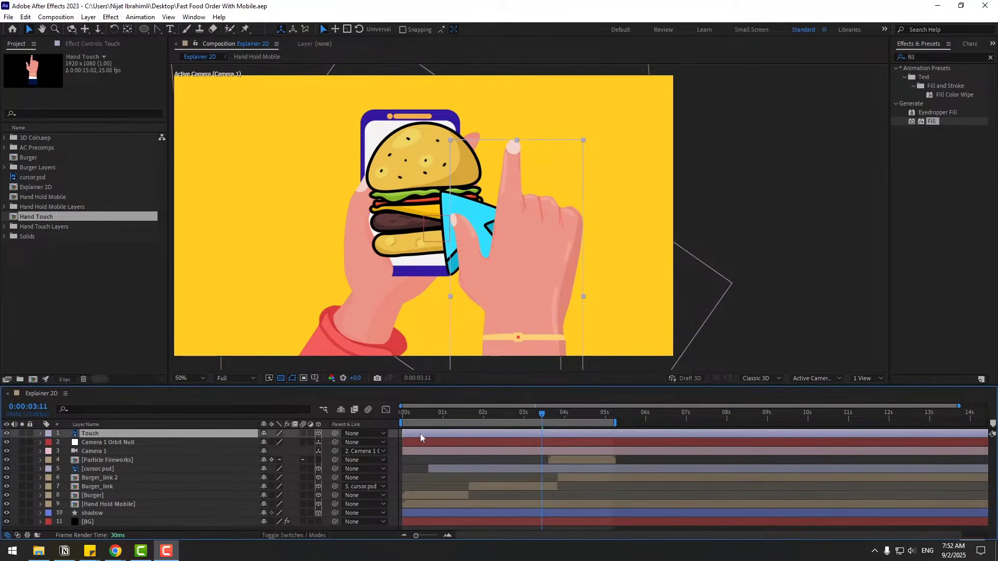
drag(420, 433, 622, 432)
drag(499, 415, 547, 413)
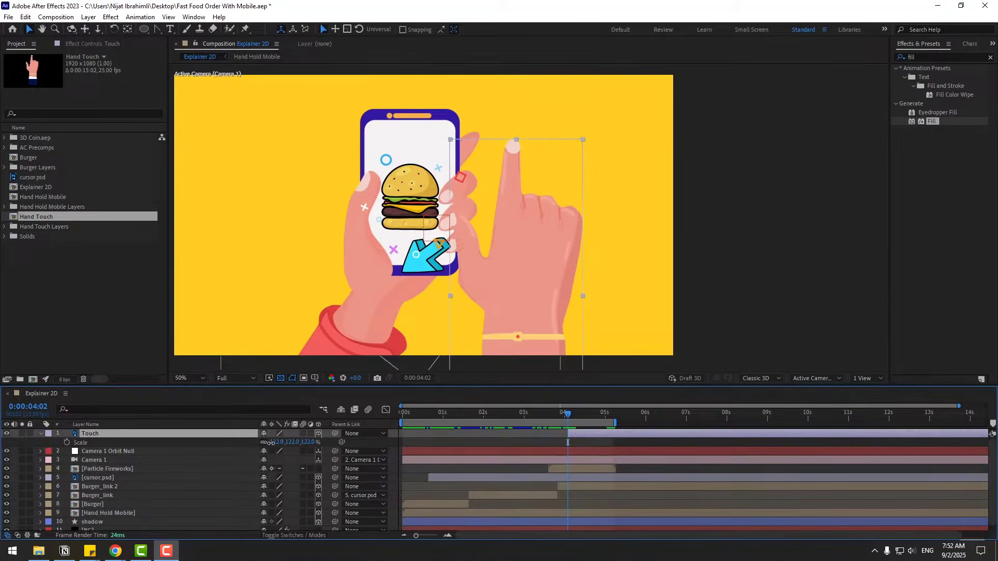
drag(270, 442, 258, 443)
click(494, 281)
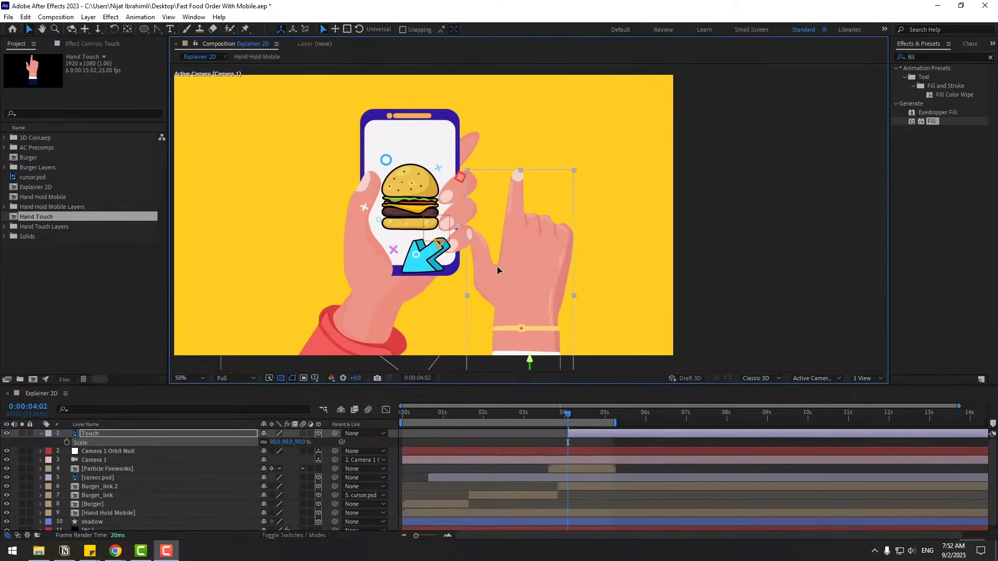
Raise the Touch hand until its white and navy sleeve shows at the frame's lower edge, and save the project
drag(497, 266, 497, 255)
key(ctrl+s)
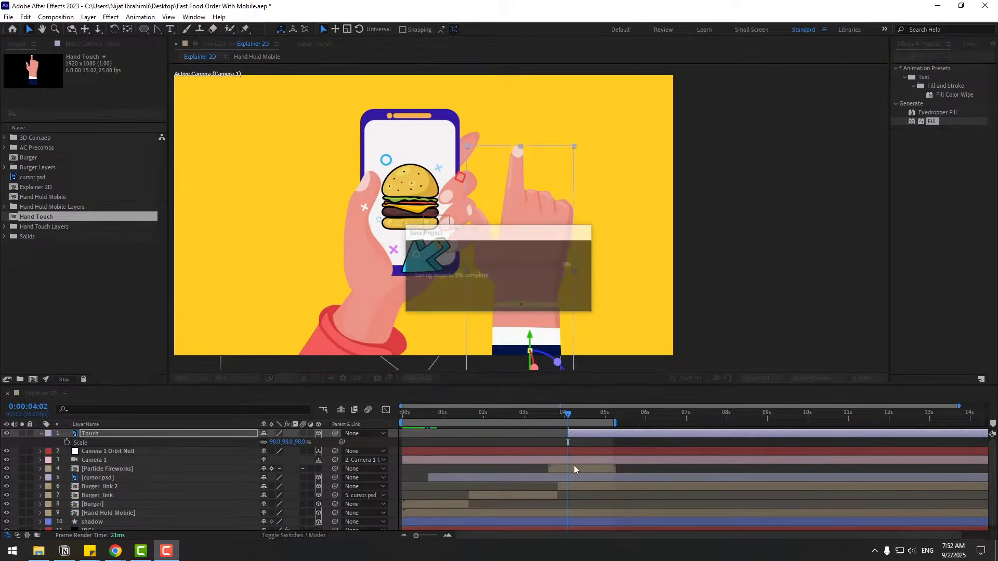
Set the Touch layer's Z Rotation to -100° and place the hand just below the frame, out of view
click(88, 433)
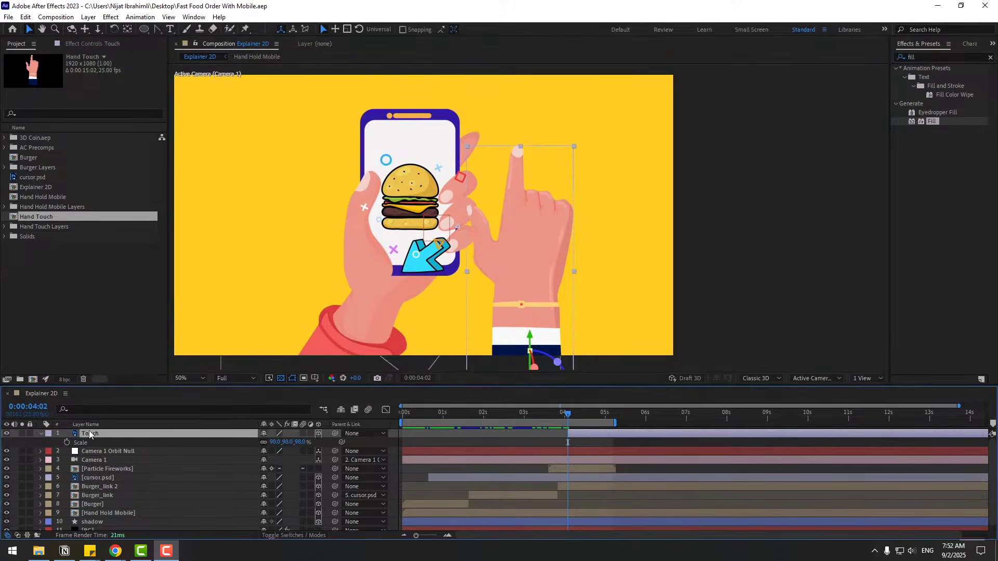
key(p)
key(r)
drag(274, 469, 238, 480)
drag(590, 249, 552, 199)
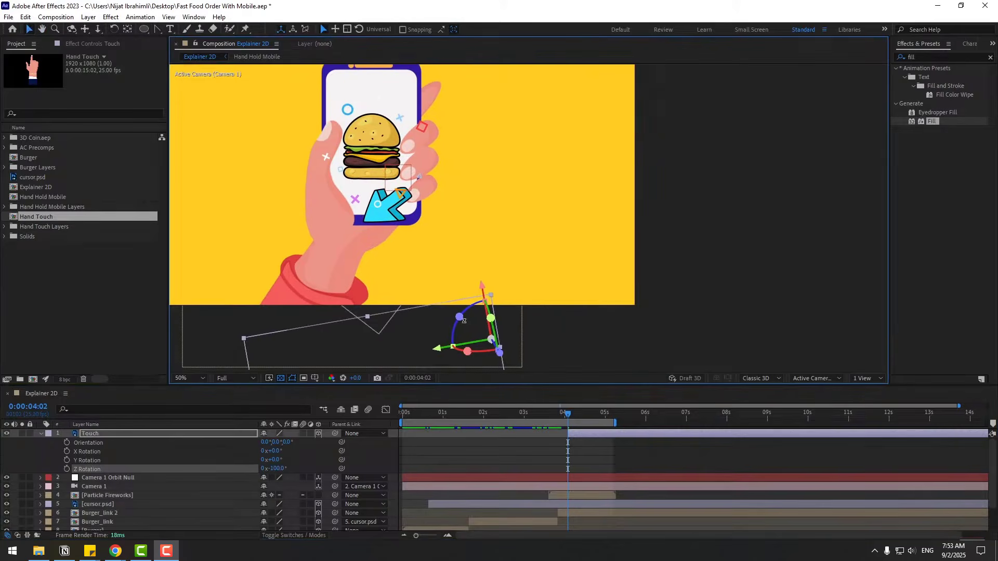
drag(434, 335, 473, 345)
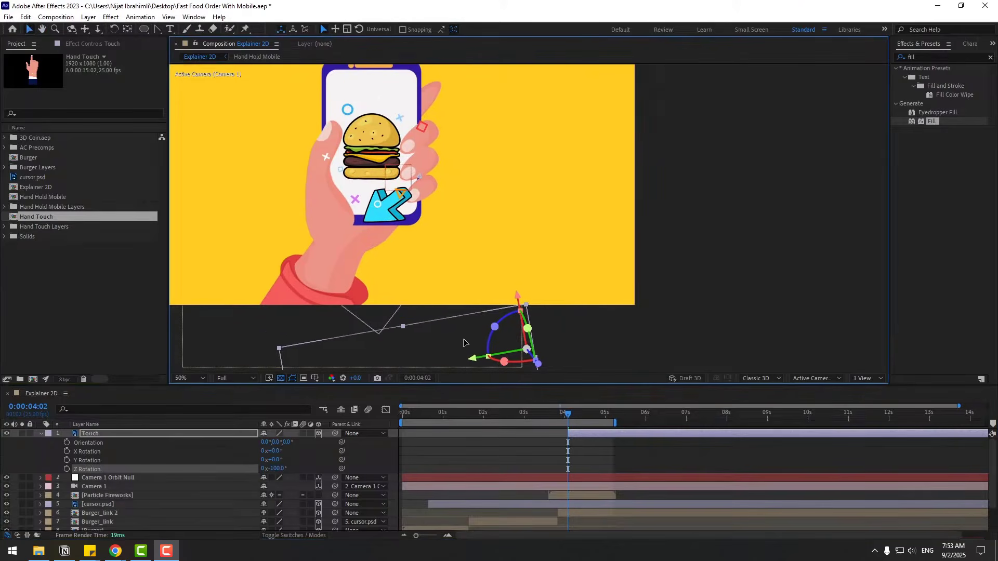
Add starting keyframes for the Touch layer's Position and Z Rotation at 0:00:04:02
key(p)
click(66, 443)
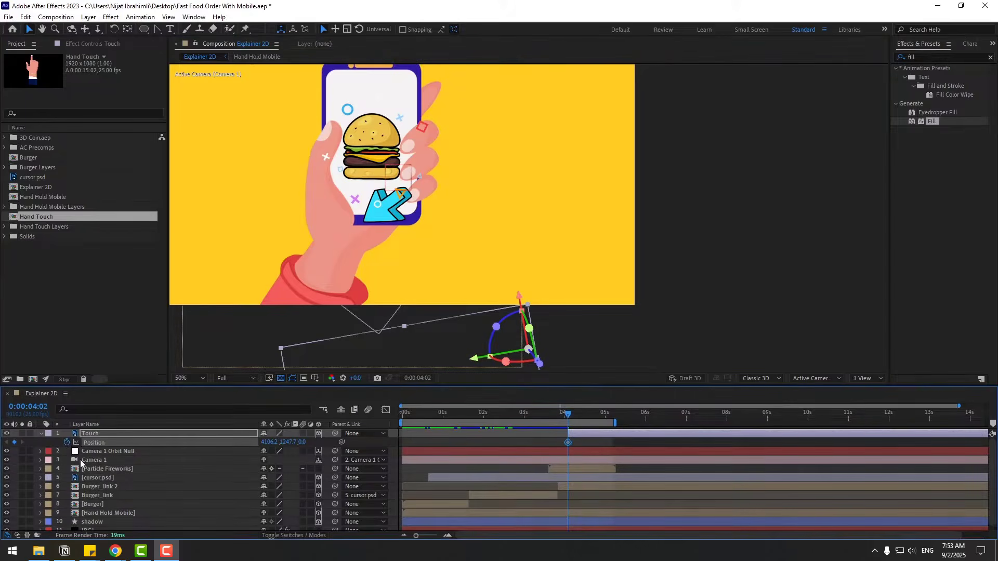
key(shift+r)
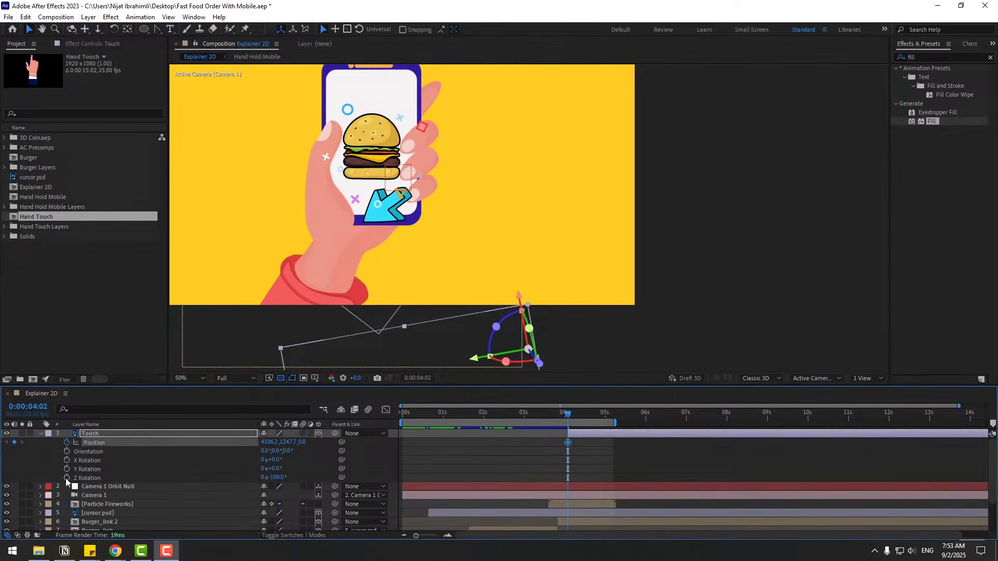
click(66, 478)
At 0:00:05:03, set Touch's Z Rotation to -15° and move the hand so its fingertip rests on the burger
drag(593, 413, 610, 415)
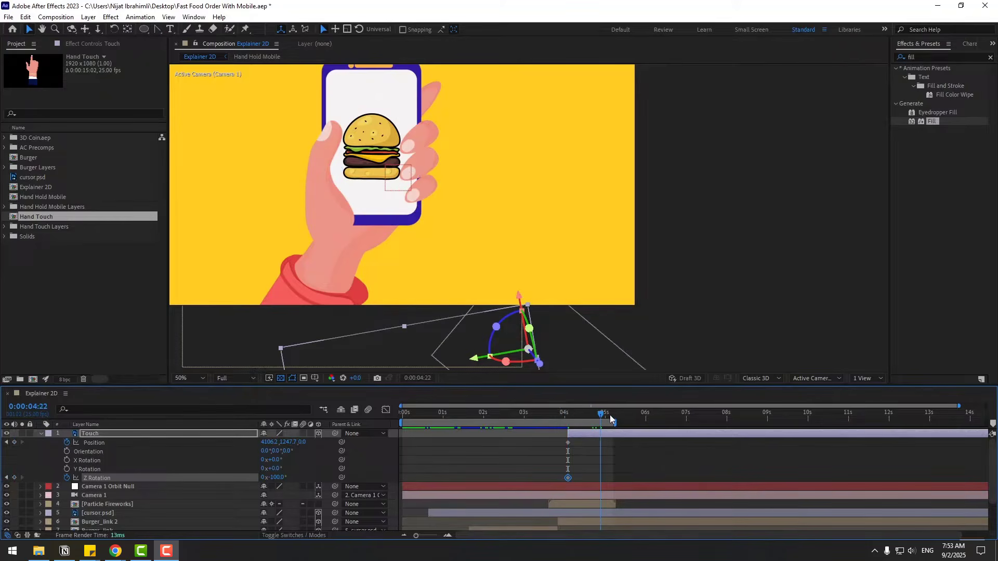
drag(274, 477, 311, 474)
drag(513, 285, 446, 289)
drag(461, 238, 460, 250)
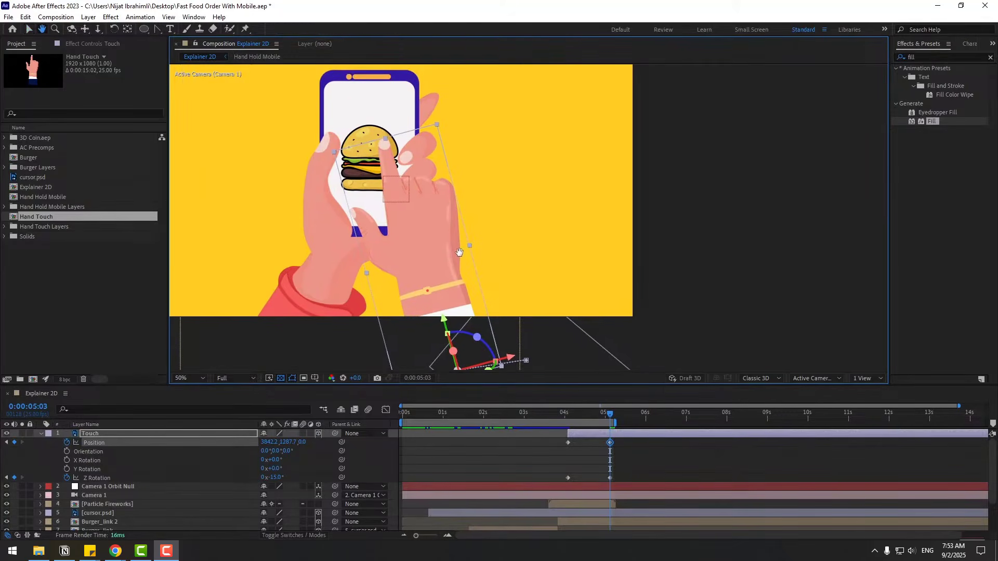
Apply Easy Ease to the four Touch Position and Z Rotation keyframes and show only the layer's animated properties
drag(617, 440, 556, 481)
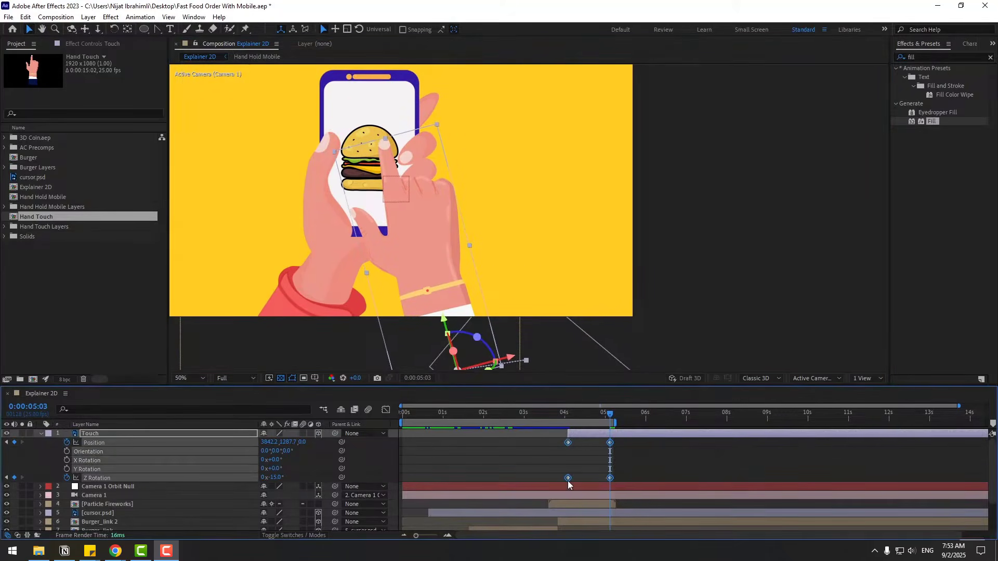
right_click(568, 479)
mouse_move(576, 472)
click(717, 403)
click(93, 435)
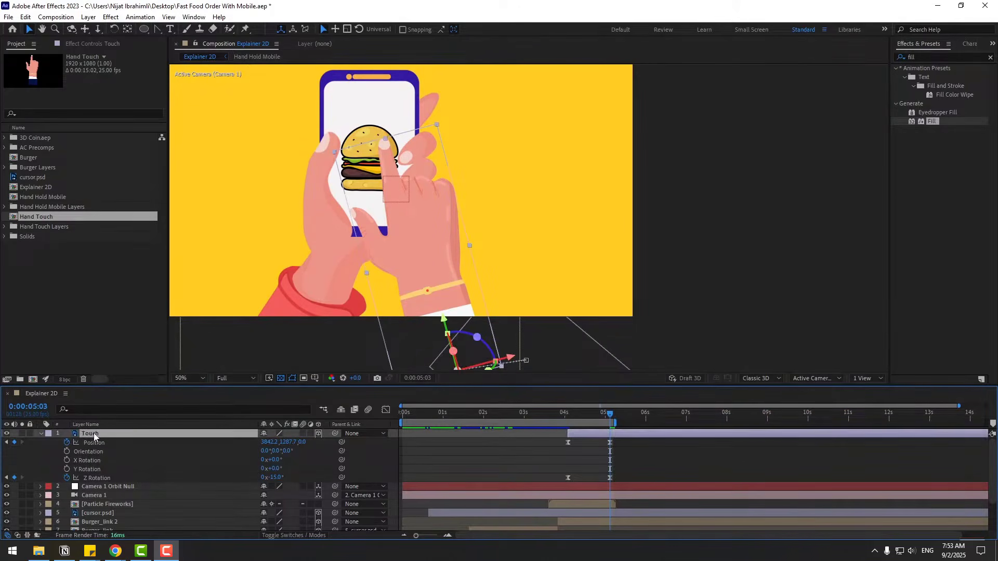
key(u)
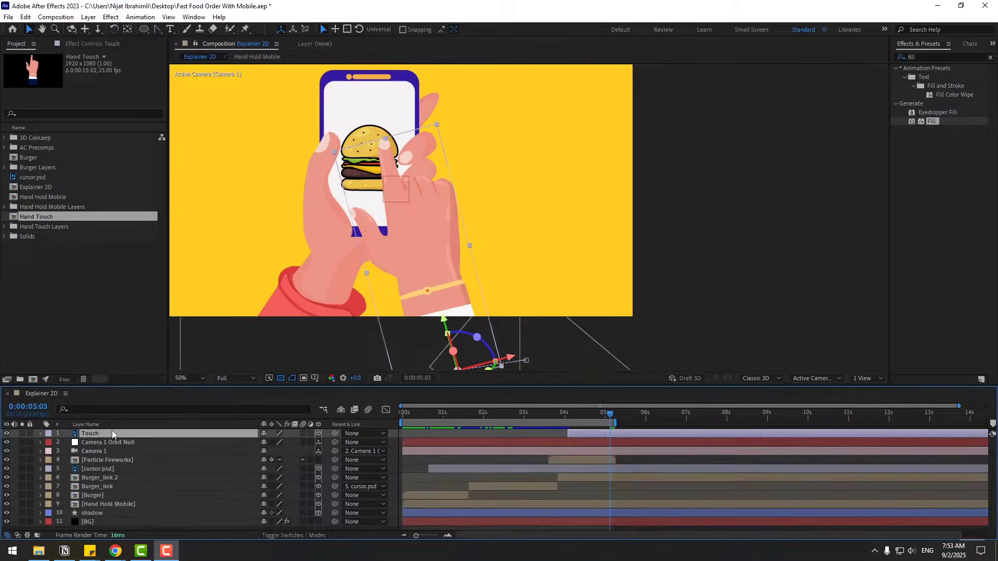
key(u)
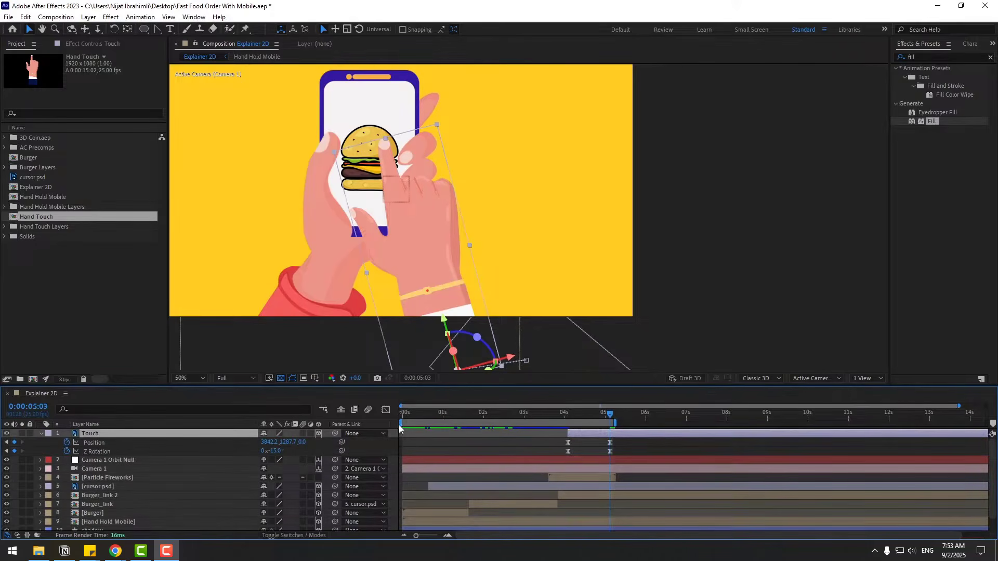
Narrow the work area around the hand's entrance and preview the motion
drag(400, 425, 559, 425)
key(space)
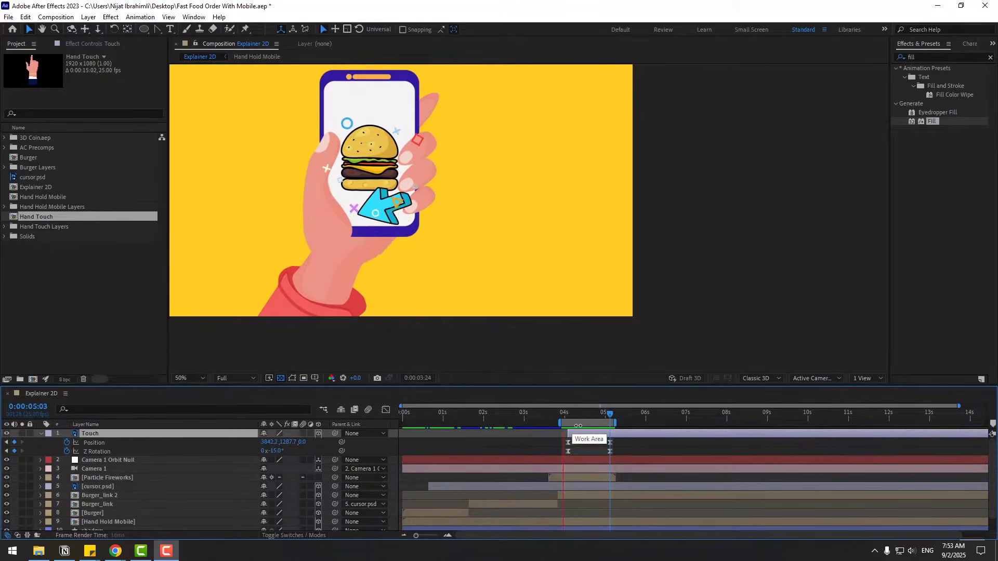
key(space)
drag(616, 424, 590, 458)
In the speed graph, increase the incoming ease influence of Touch's keyframes at 0:00:05:03 to about 79%, and preview the motion
click(386, 410)
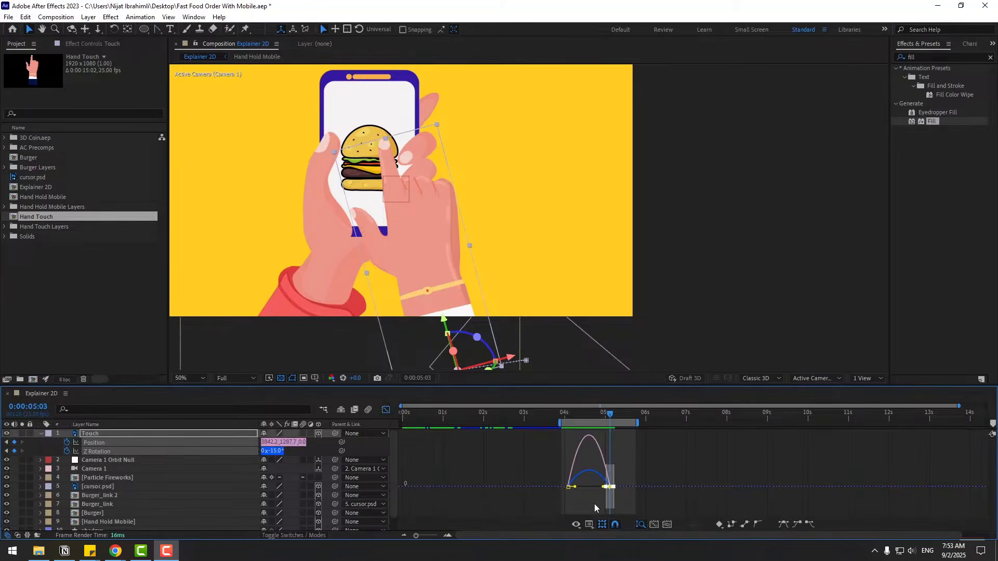
key(equal)
key(equal)
key(minus)
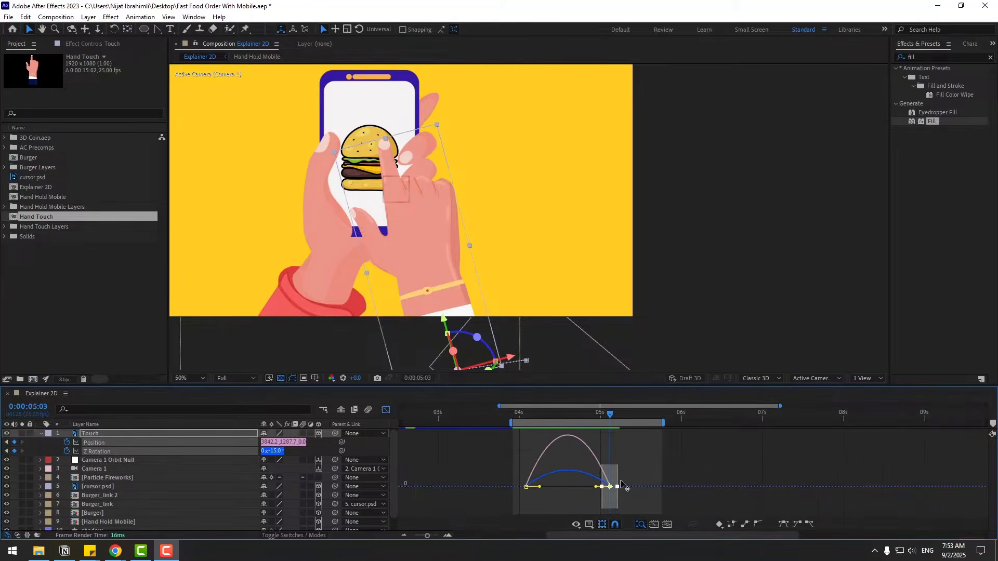
drag(622, 481, 576, 506)
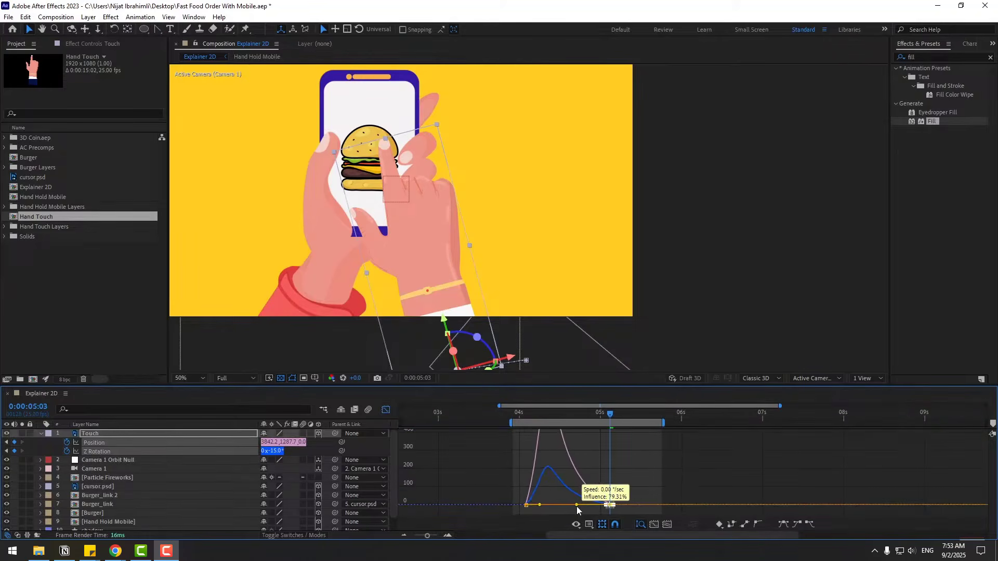
key(space)
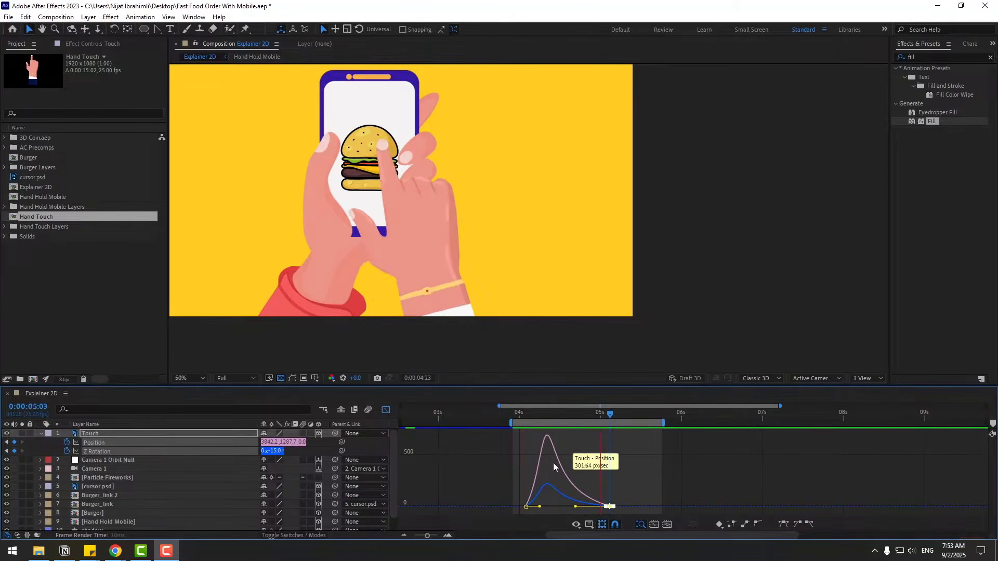
key(space)
click(388, 411)
Add hold-pose keyframes for Touch's Position and Z Rotation at 0:00:05:05
drag(526, 419, 618, 414)
click(626, 444)
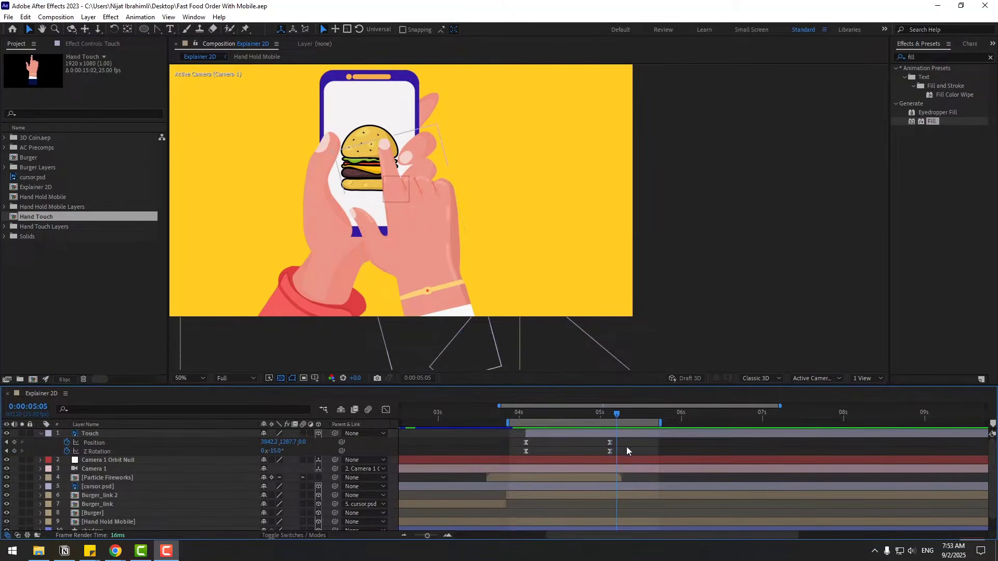
click(14, 442)
click(14, 451)
At 0:00:05:12, set Touch's Z Rotation to 10° and move the hand to the right of the phone, extending the work area end
drag(621, 420, 639, 416)
click(671, 445)
drag(272, 455, 288, 454)
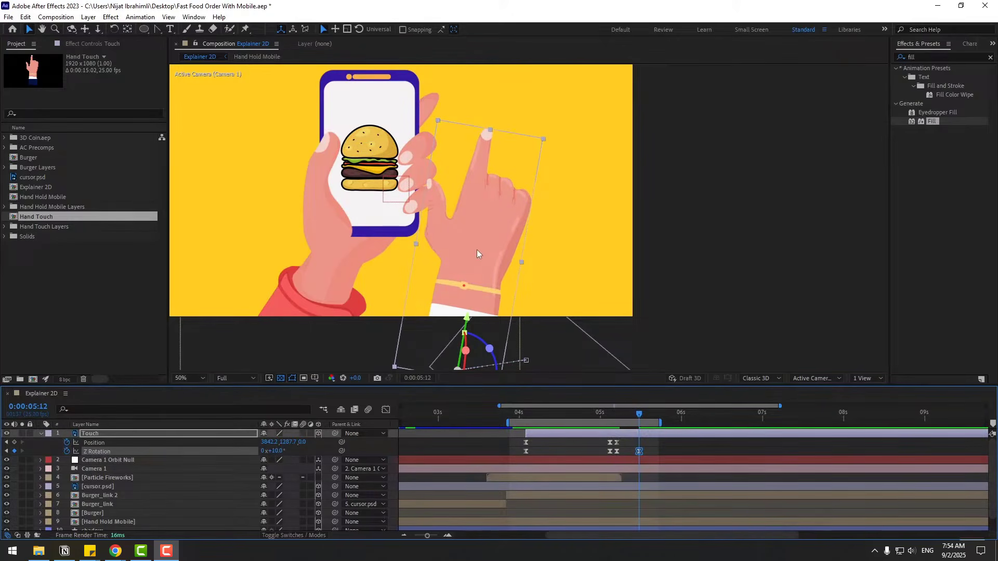
drag(477, 250, 489, 245)
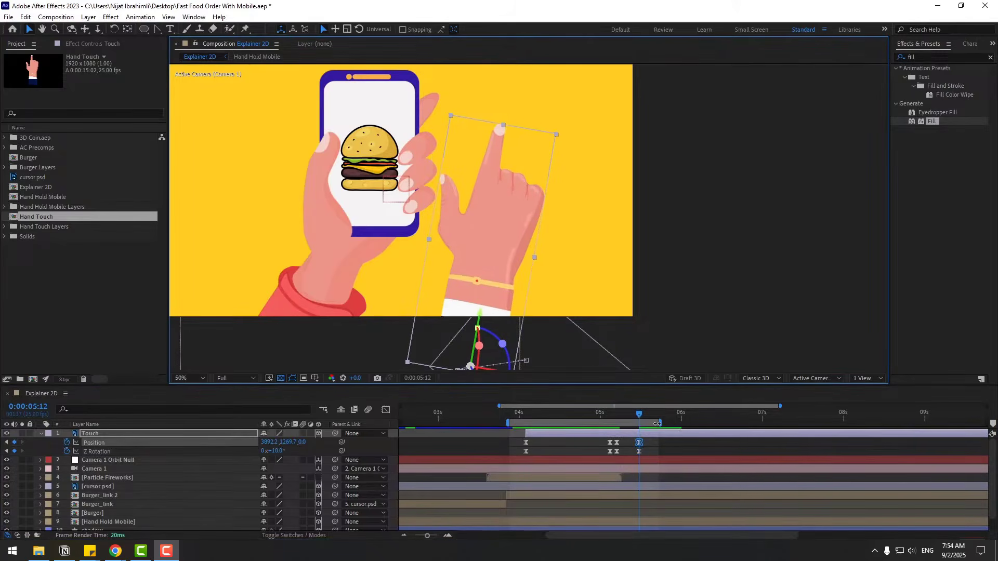
drag(660, 424, 725, 424)
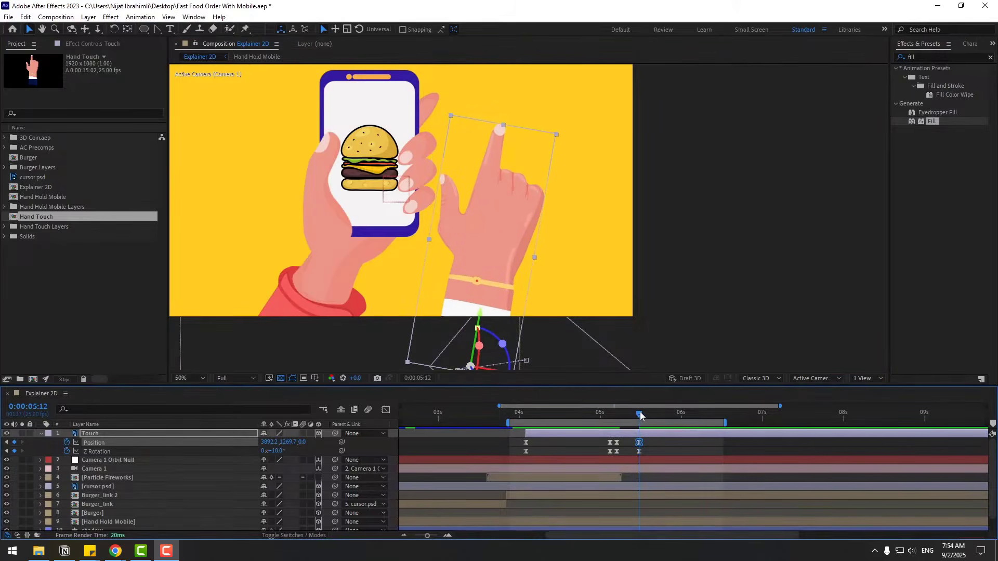
At 0:00:05:15, swing the Touch hand back over the burger with Z Rotation -20° and a Position shifted slightly left
key(Page_Down)
key(Page_Down)
key(Page_Down)
drag(265, 451, 252, 443)
Add a Z Rotation keyframe of -17° for the Touch layer at 0:00:05:18
key(Page_Down)
key(Page_Down)
key(Page_Down)
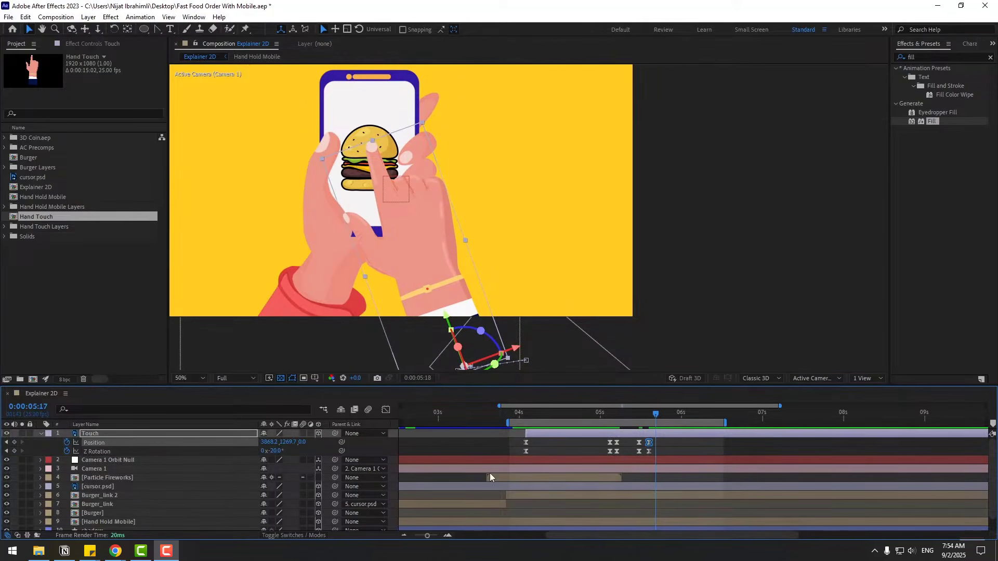
drag(276, 451, 280, 460)
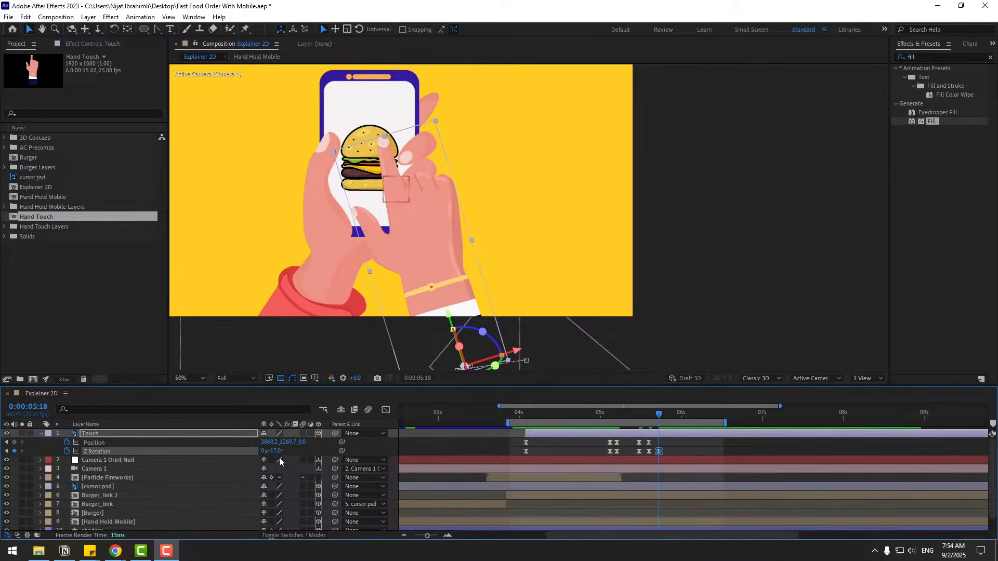
text(-20)
key(Return)
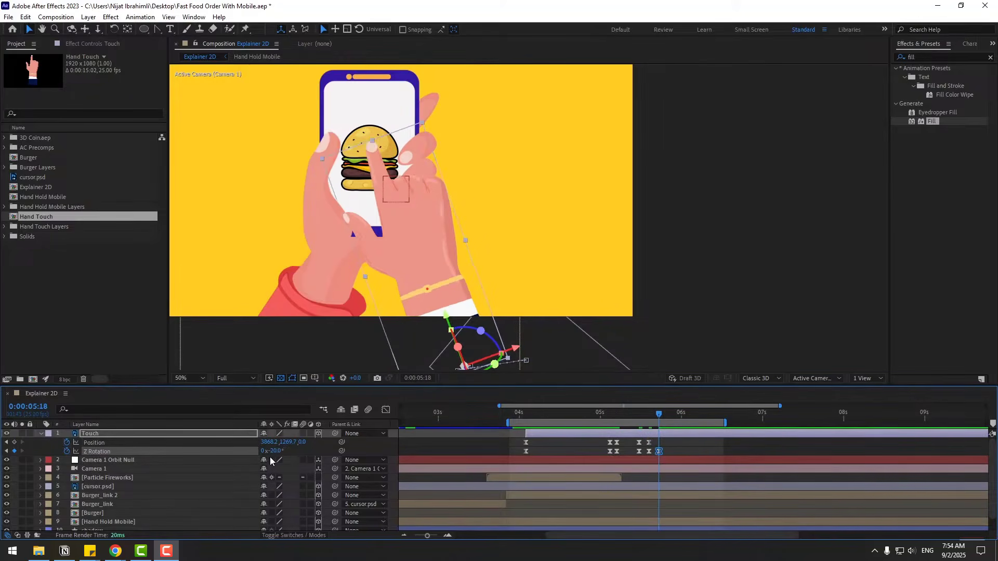
key(ctrl+z)
Set the Touch layer's Z Rotation at 0:00:05:18 to -15°
click(276, 452)
text(-)
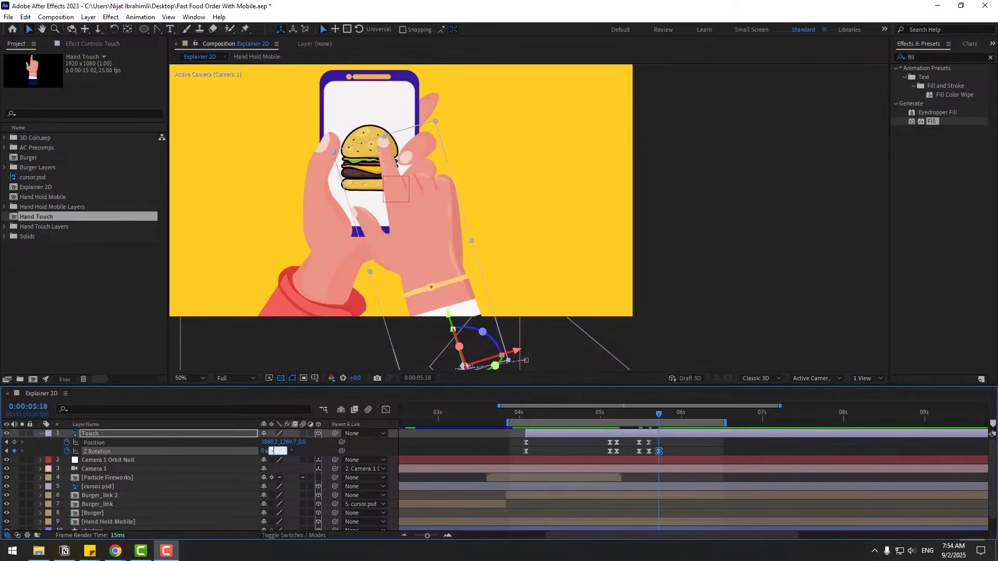
text(15)
key(Return)
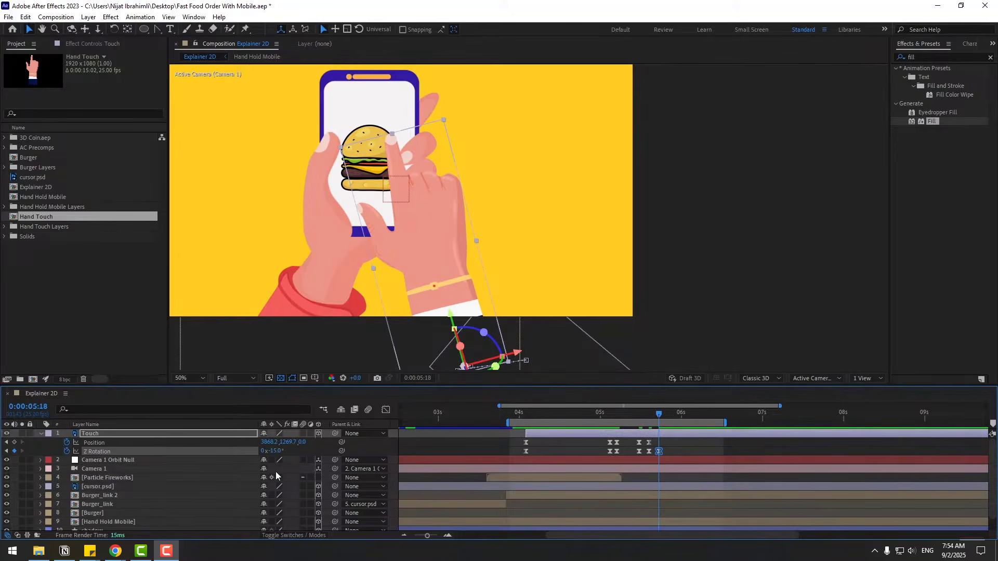
Move three frames ahead to 0:00:05:21 and set Touch's Z Rotation to -20°
key(Page_Down)
key(Page_Down)
key(Page_Down)
click(275, 451)
text(-20)
key(Return)
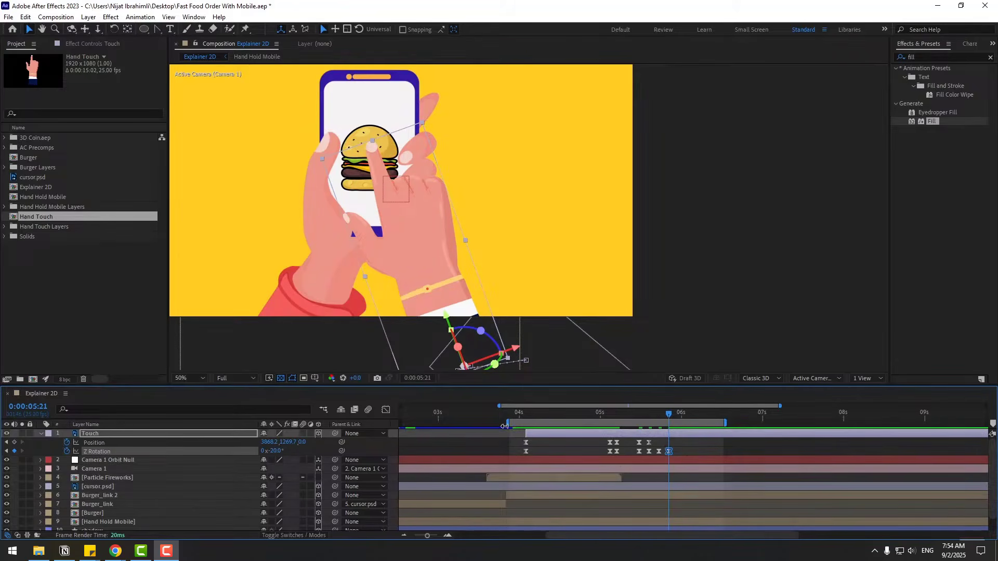
Keyframe Touch's X position at 3888.2 at 0:00:05:18 and at 3876.2 at 0:00:05:21
drag(505, 426, 659, 415)
click(658, 451)
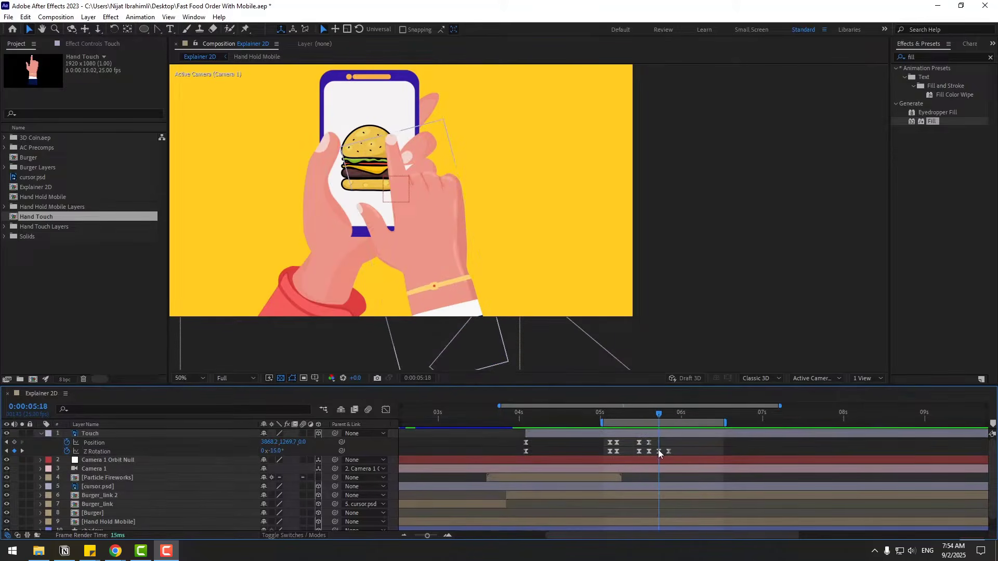
click(102, 434)
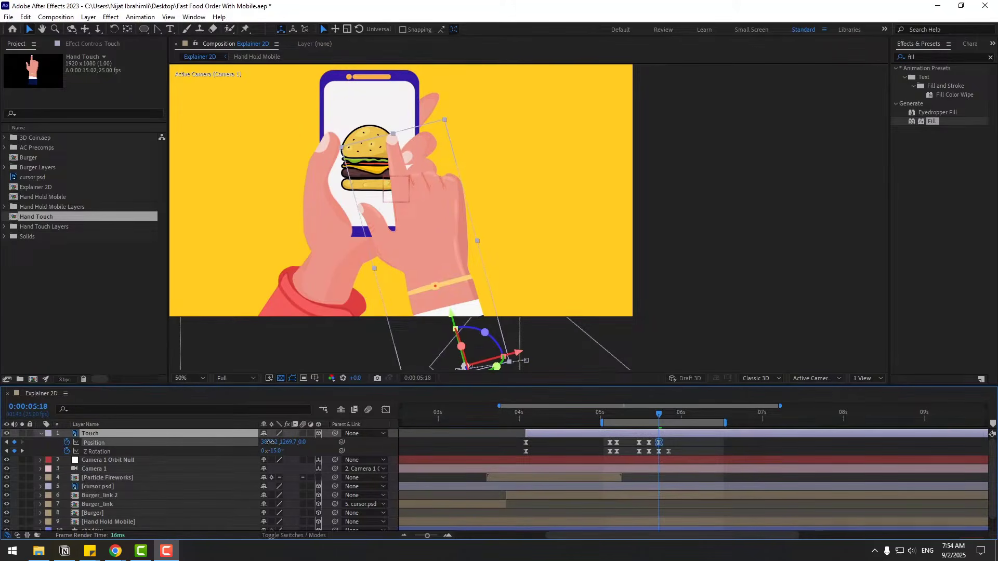
drag(268, 442, 280, 442)
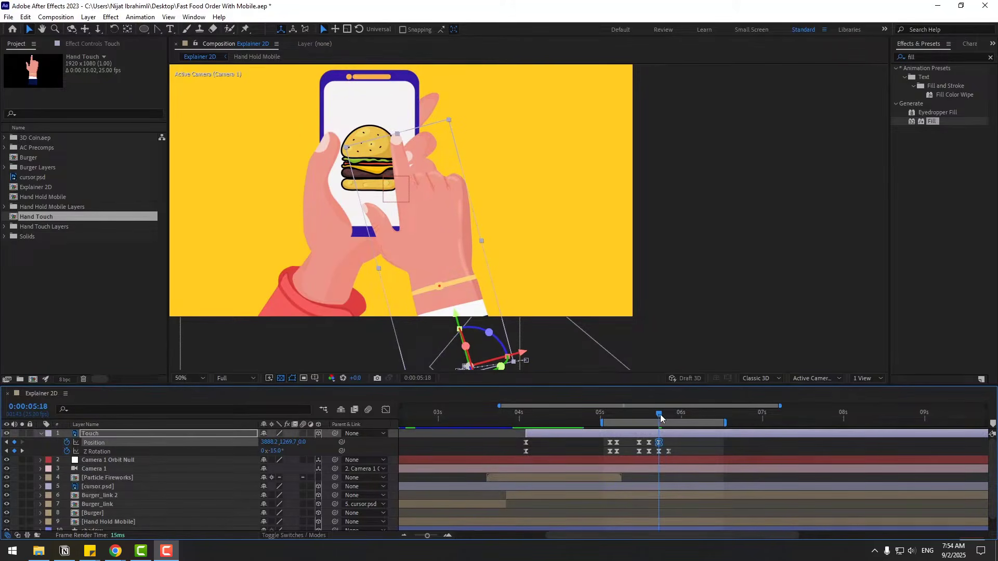
drag(660, 413, 670, 417)
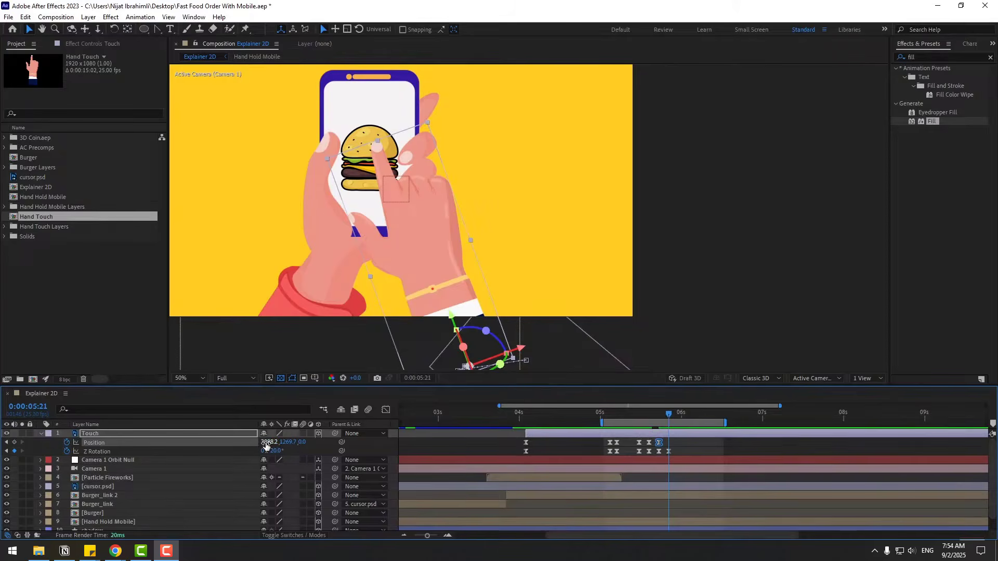
drag(266, 442, 261, 443)
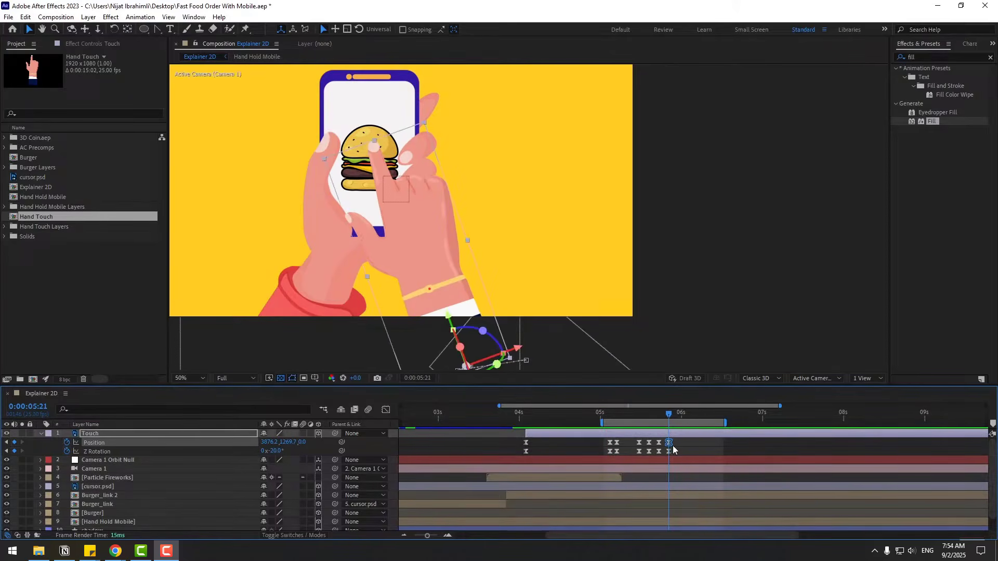
Stretch Touch's last four Position and Z Rotation keyframe pairs evenly to end at about 0:00:06:02, and preview the swipe
mouse_move(674, 445)
mouse_down()
mouse_move(637, 454)
mouse_move(688, 453)
mouse_up()
key(space)
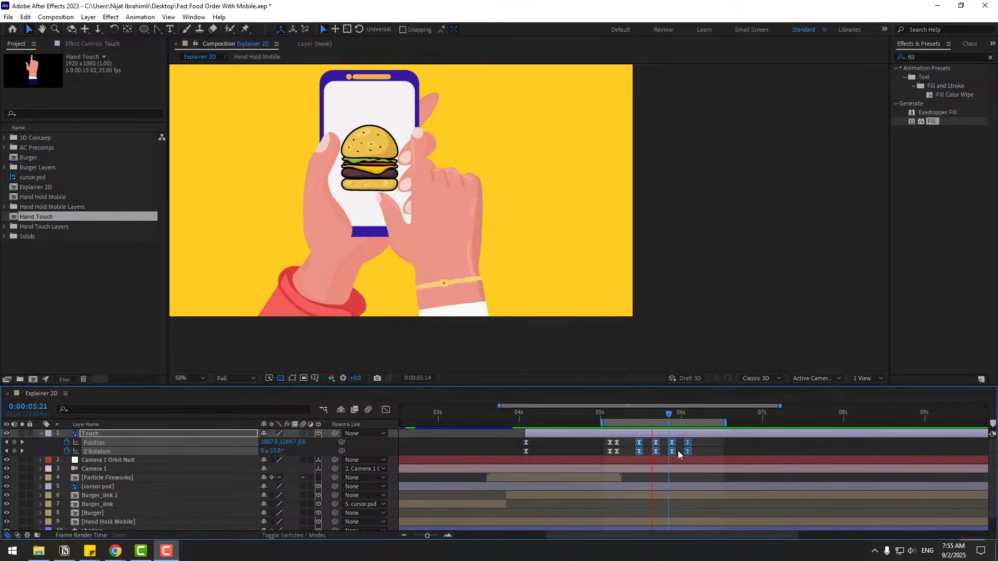
key(space)
Start the work area at about 0:00:03:15 and preview the whole hand animation
drag(600, 426, 485, 432)
key(space)
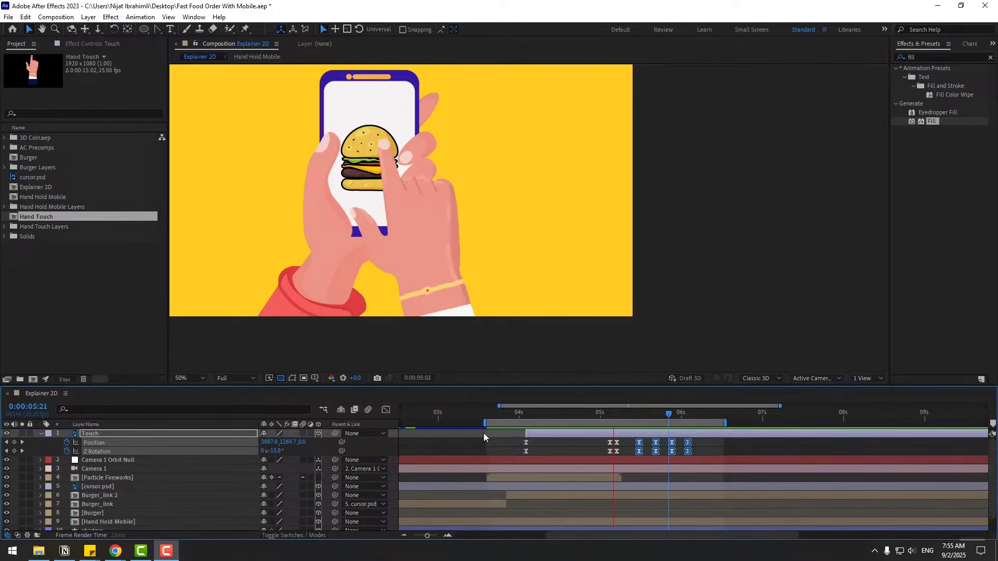
key(space)
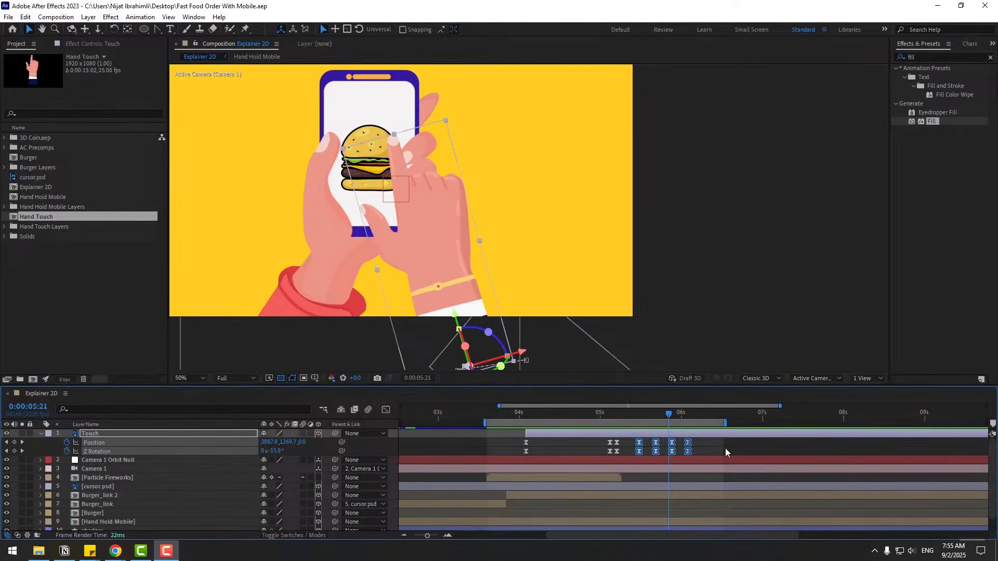
Go to 0:00:05:12 and place a puppet pin on the Touch hand's pointing fingertip with the Puppet Position Pin tool
click(725, 448)
click(639, 415)
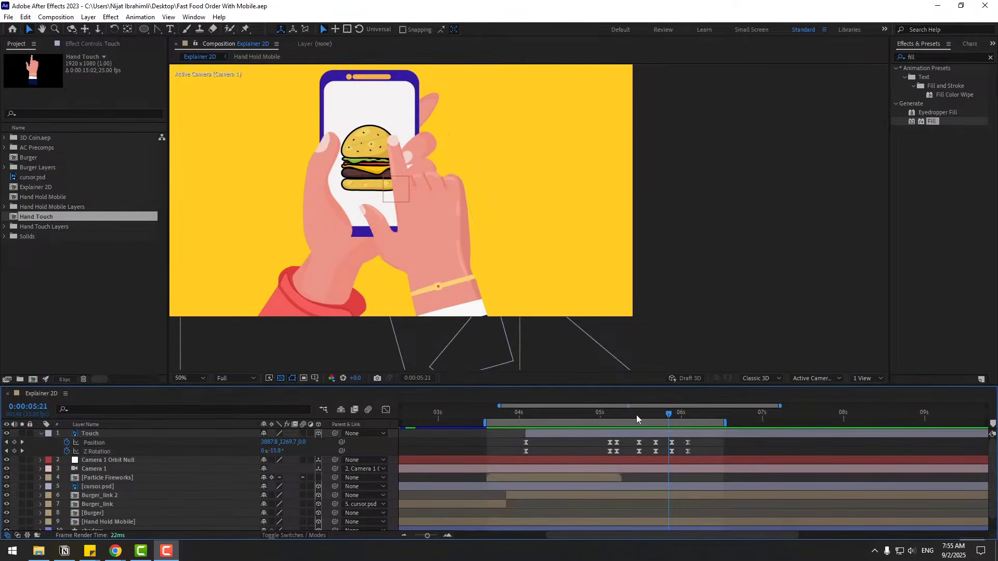
click(84, 435)
scroll(582, 166, up, 1)
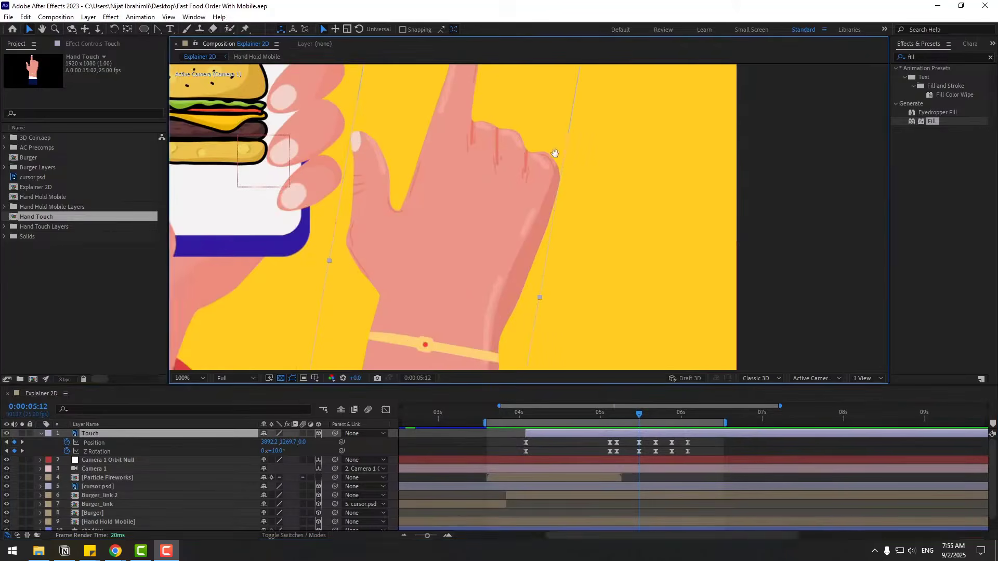
drag(555, 154, 483, 242)
click(244, 29)
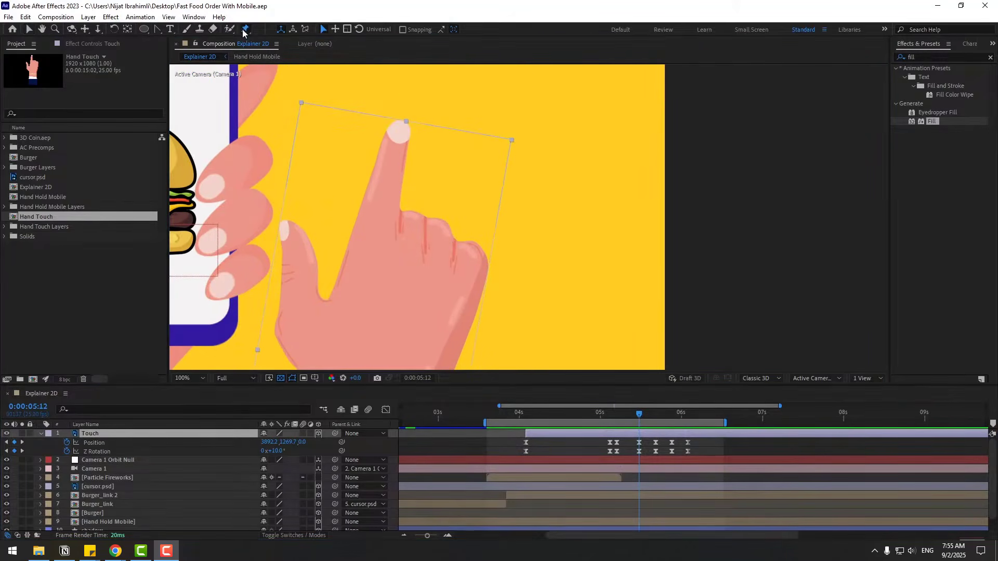
click(403, 131)
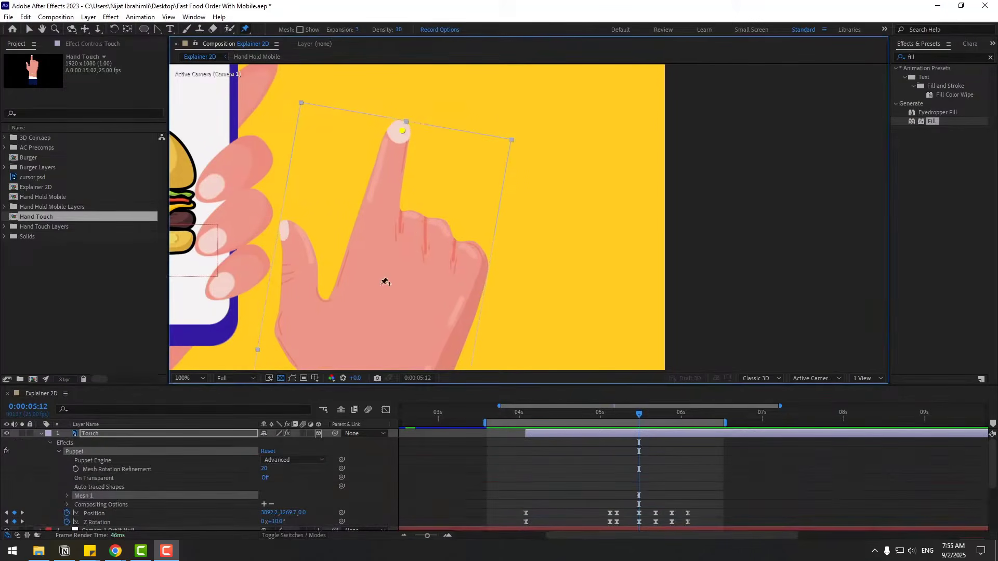
Add seven more puppet pins on Touch: thumb tip, pointing finger's base, outer knuckle, both sides of the wrist and both sides of the forearm
drag(383, 280, 397, 214)
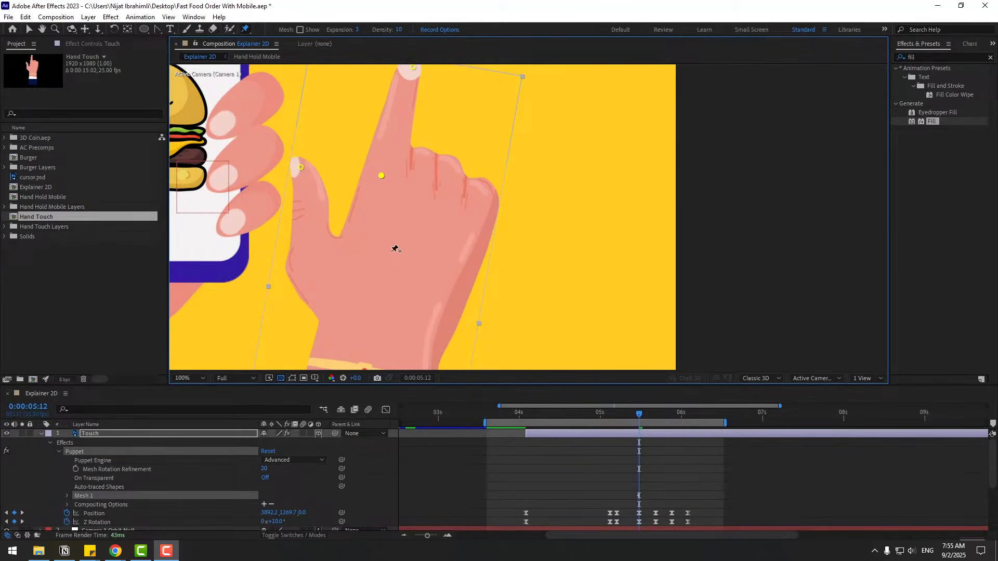
scroll(324, 266, down, 2)
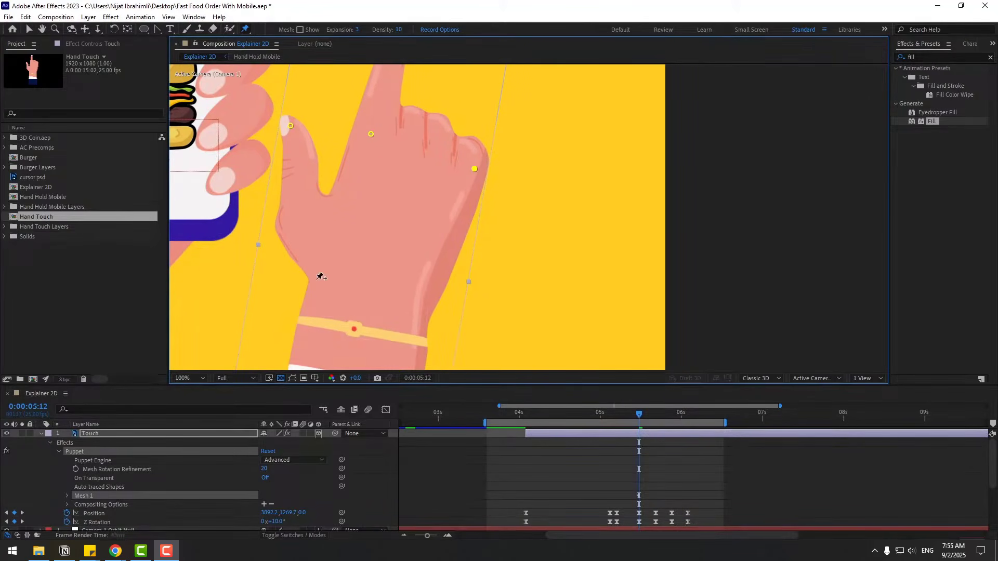
scroll(331, 264, down, 3)
scroll(296, 297, down, 2)
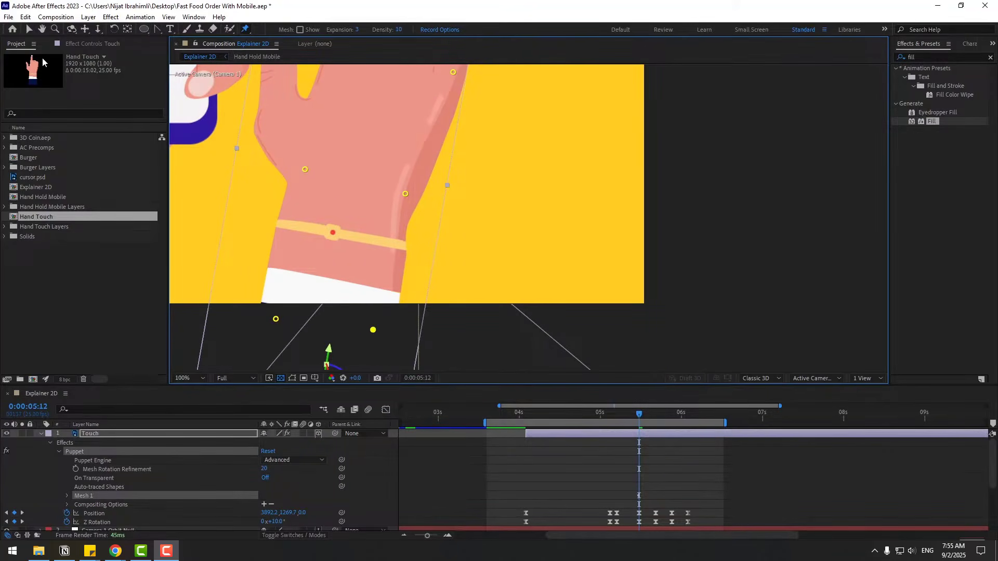
click(29, 29)
Try nudging the fingertip and finger-base puppet pins, undoing each move
scroll(459, 231, down, 2)
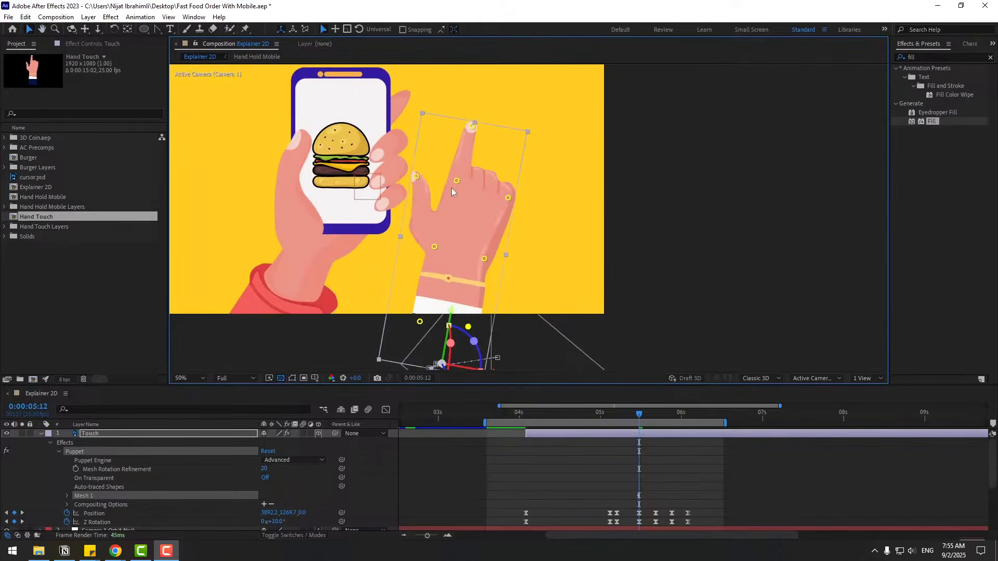
mouse_move(461, 129)
mouse_down()
mouse_move(474, 130)
mouse_move(453, 138)
mouse_up()
key(ctrl+z)
drag(457, 182, 451, 181)
key(ctrl+z)
Save the project and reveal the Position keyframes of all Touch puppet pins in an enlarged timeline
key(ctrl+s)
click(92, 435)
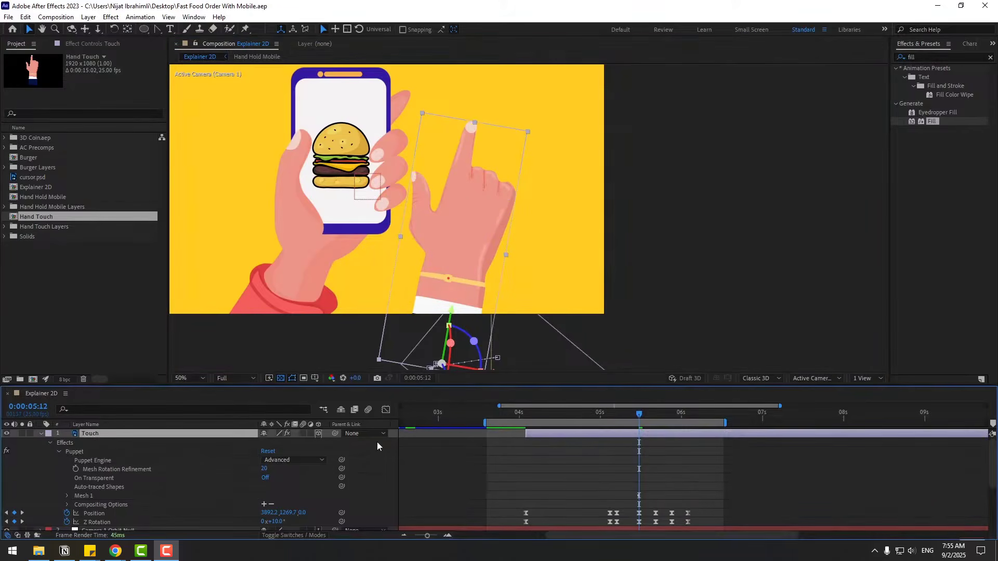
key(u)
key(u)
key(u)
scroll(680, 477, down, 3)
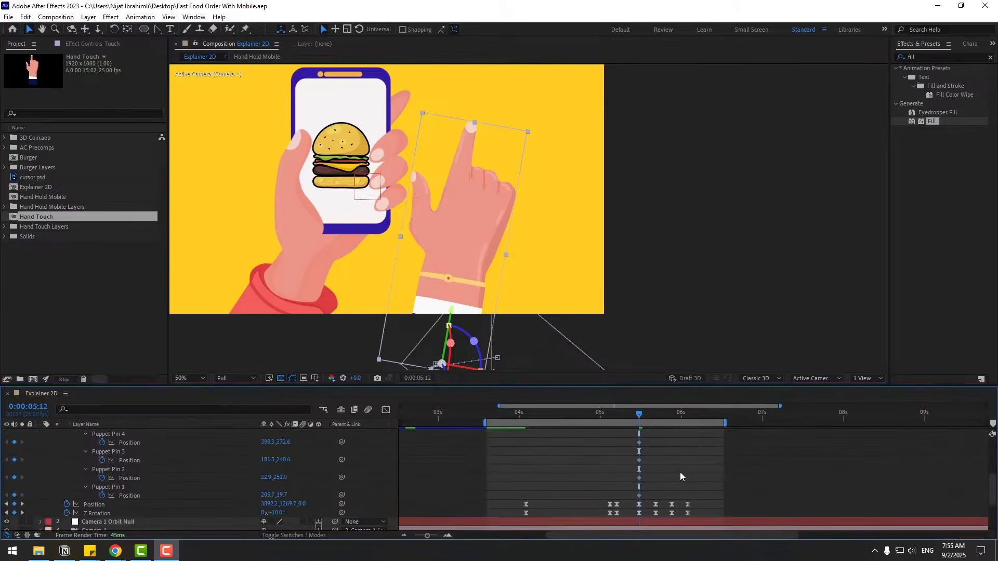
scroll(680, 476, up, 3)
drag(657, 435, 616, 525)
key(grave)
Move all eight puppet pin Position keyframes earlier to line up with Touch's third Position keyframe, and restore the normal layout
click(717, 170)
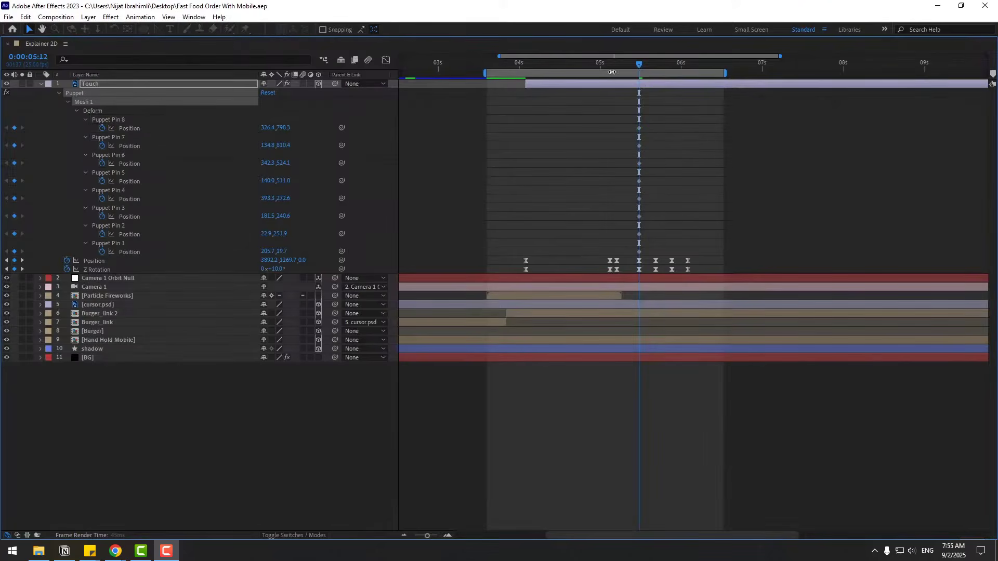
click(604, 64)
drag(656, 117, 621, 235)
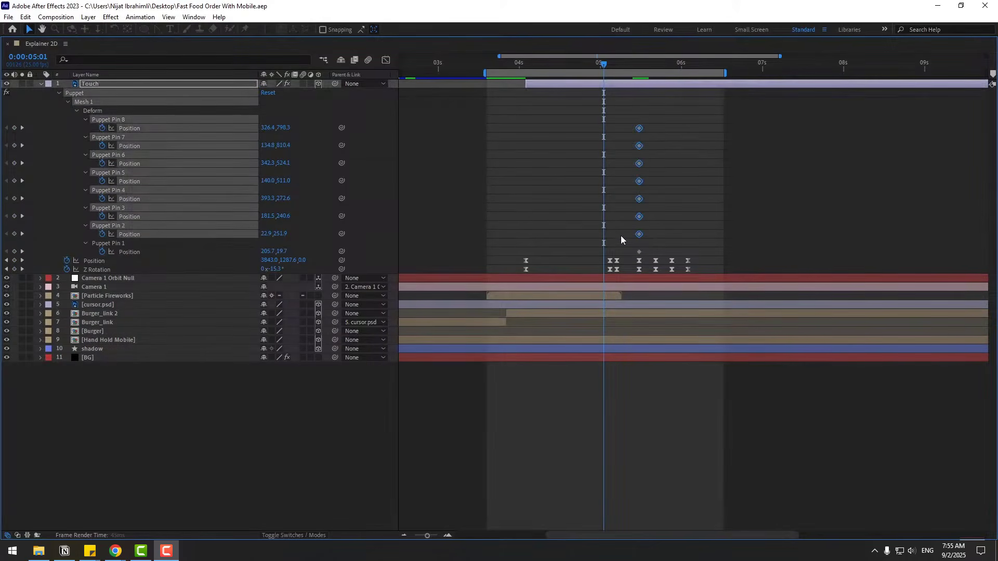
drag(656, 104, 608, 254)
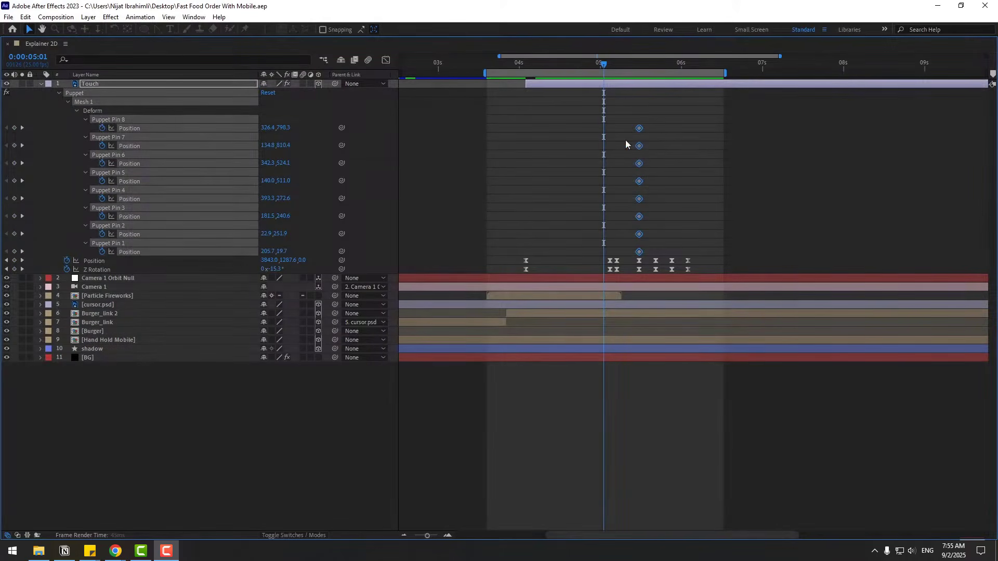
drag(640, 131, 617, 135)
key(grave)
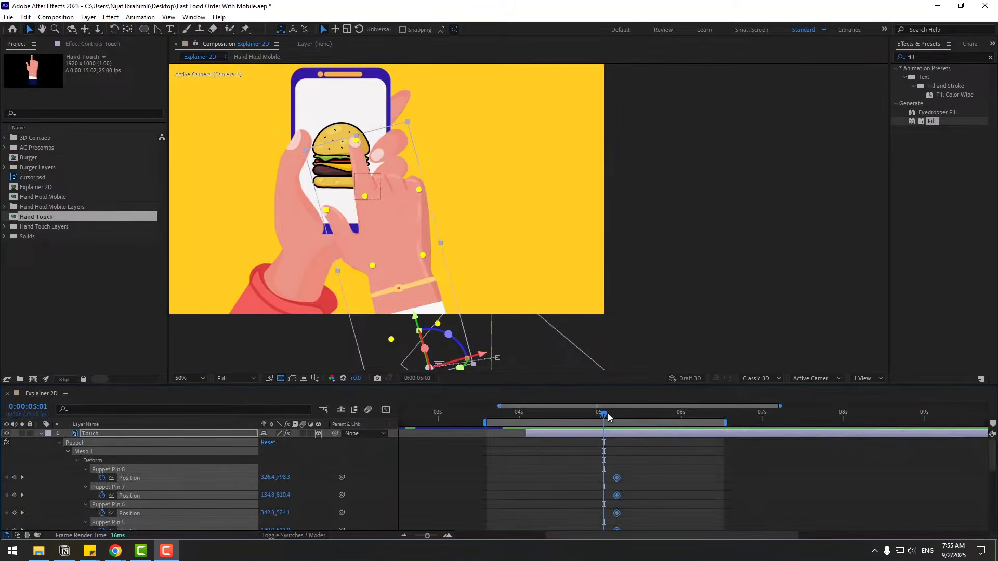
At 0:00:05:12, bend the pointing finger by moving Puppet Pin 1 to 261.1, 16.2 and Puppet Pin 3 to 161.6, 233.7
drag(609, 415, 639, 414)
scroll(670, 480, down, 2)
scroll(670, 479, down, 2)
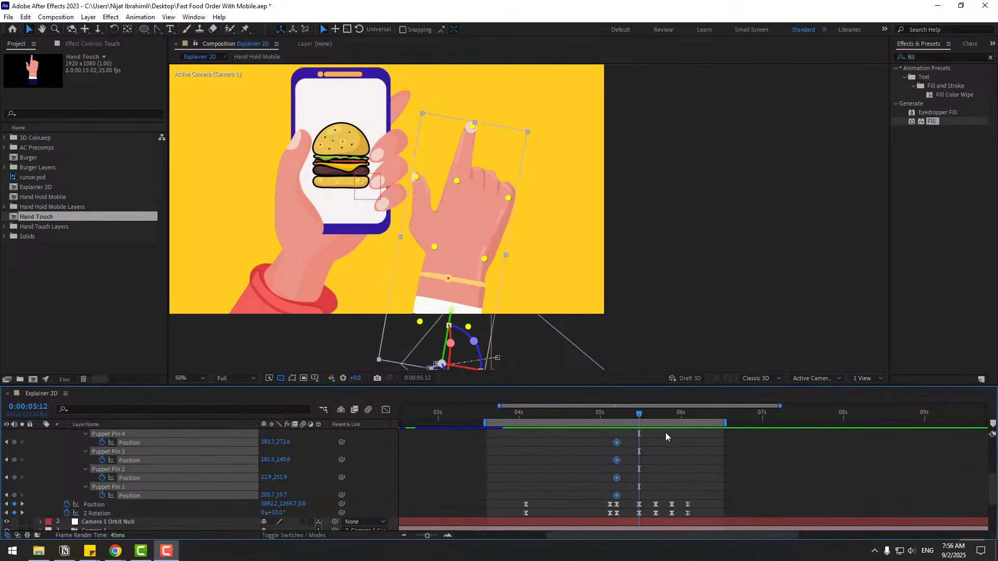
click(676, 465)
click(475, 129)
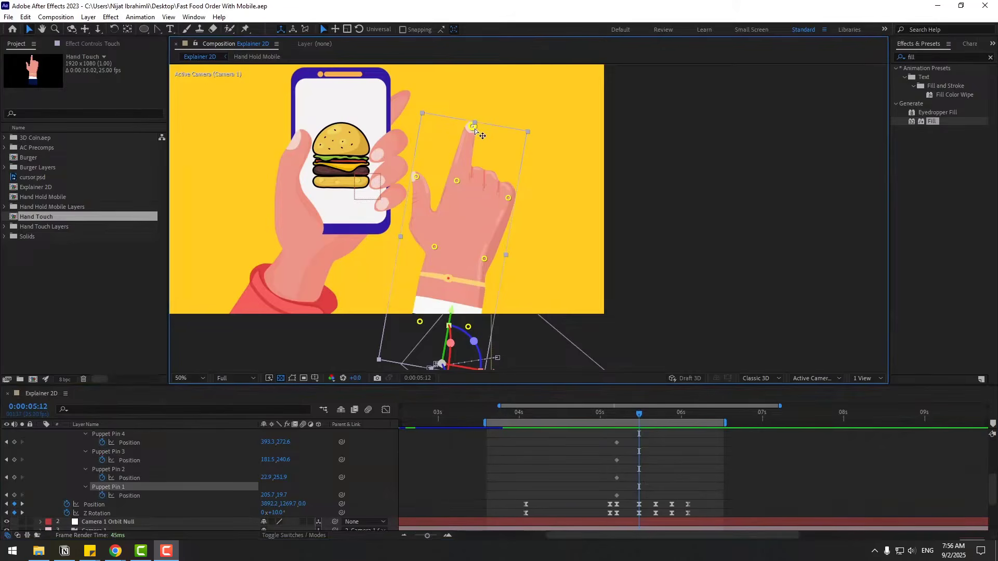
drag(475, 129, 488, 132)
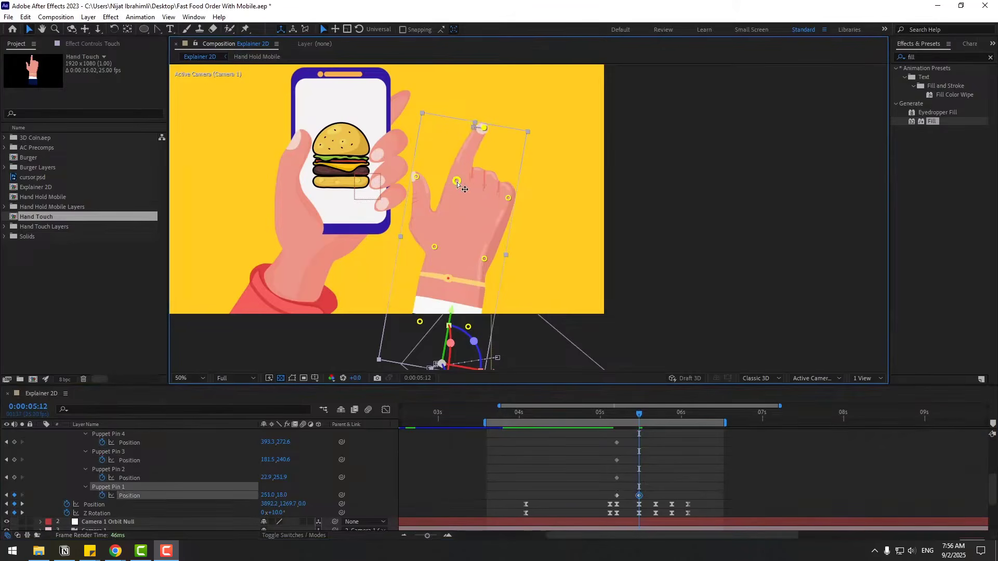
drag(458, 182, 452, 178)
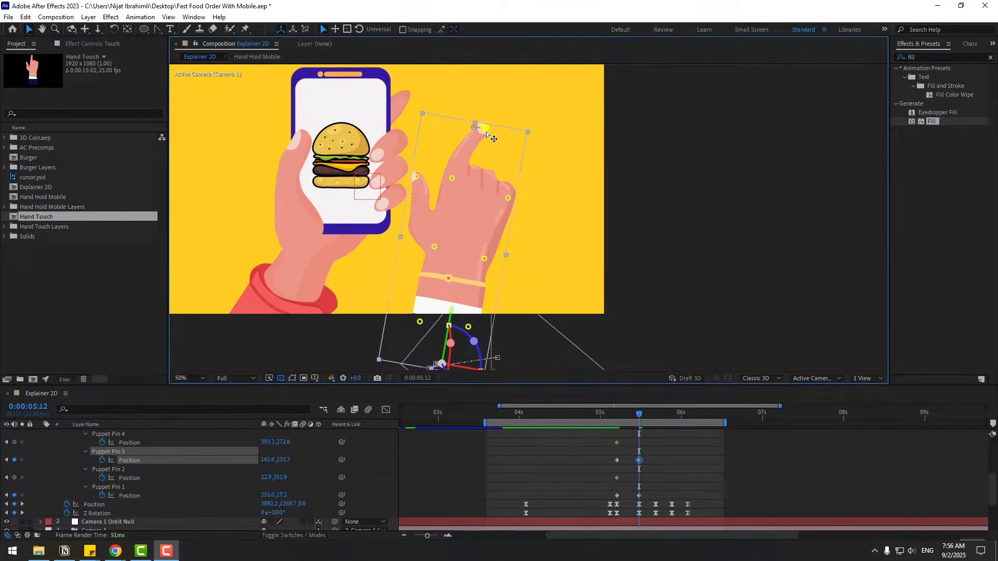
drag(487, 135, 489, 134)
At 0:00:05:17, bend the fingertip over the burger with Puppet Pin 1 and move Puppet Pin 3 to 186.2, 231.8
drag(604, 413, 655, 422)
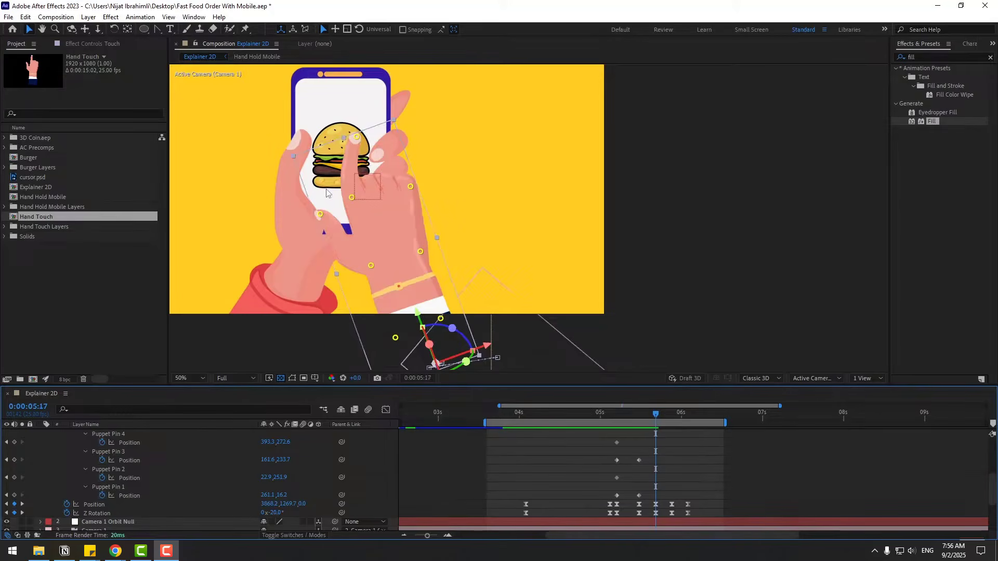
drag(355, 141, 324, 151)
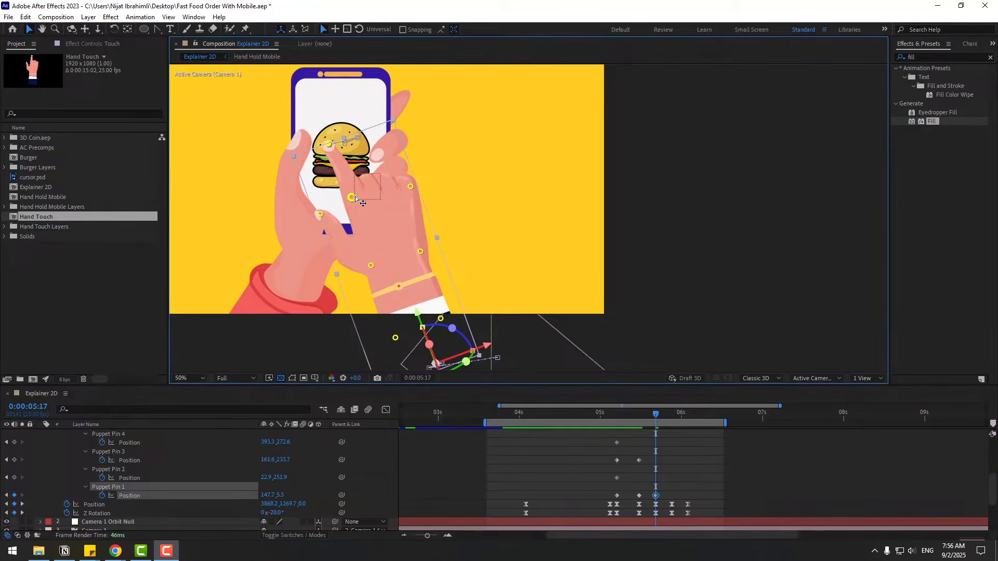
drag(355, 198, 361, 196)
drag(330, 151, 329, 160)
Keyframe Puppet Pin 1 at 207.7, 6.0 at 0:00:05:22 and at 183.3, 1.5 at 0:00:06:02
drag(630, 414, 672, 416)
drag(350, 142, 359, 136)
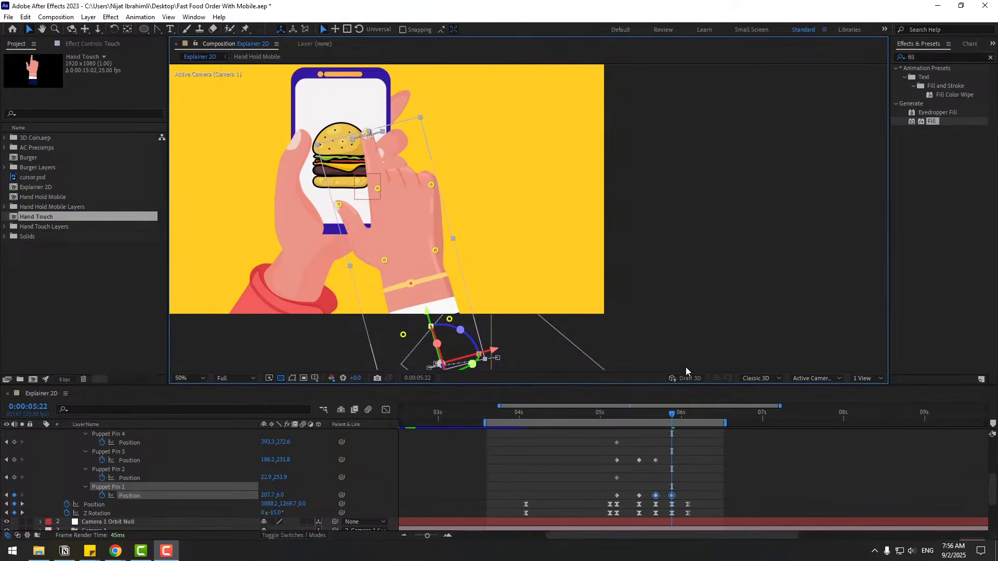
drag(676, 418, 689, 416)
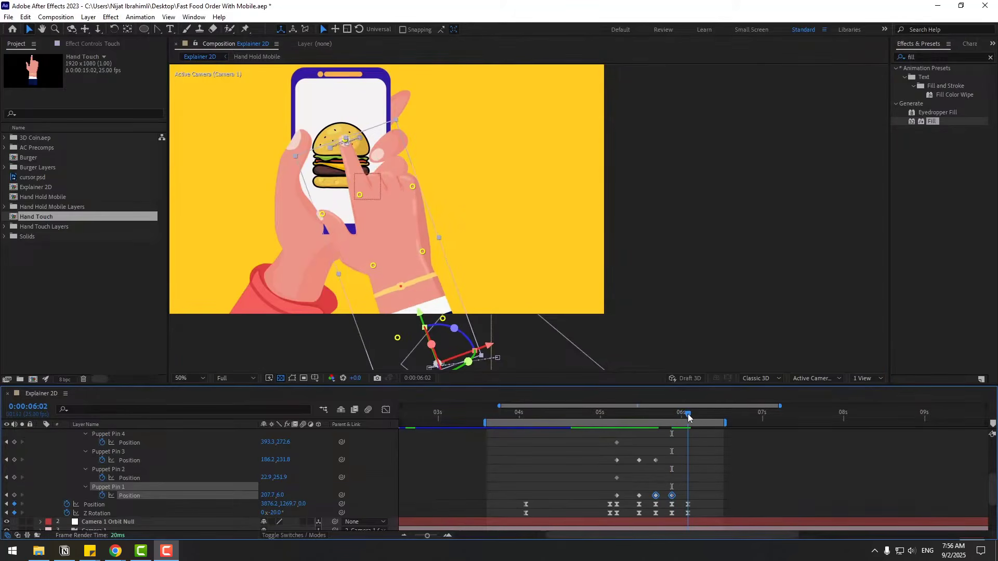
drag(347, 145, 342, 145)
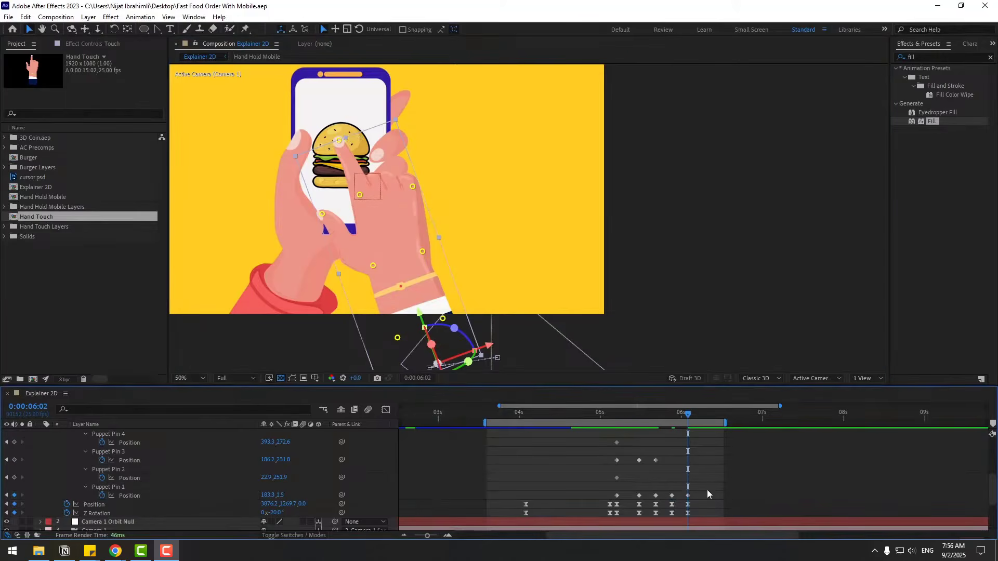
Apply Easy Ease to all Position keyframes of Puppet Pin 1 and Puppet Pin 3
drag(708, 488, 617, 496)
right_click(617, 497)
mouse_move(686, 486)
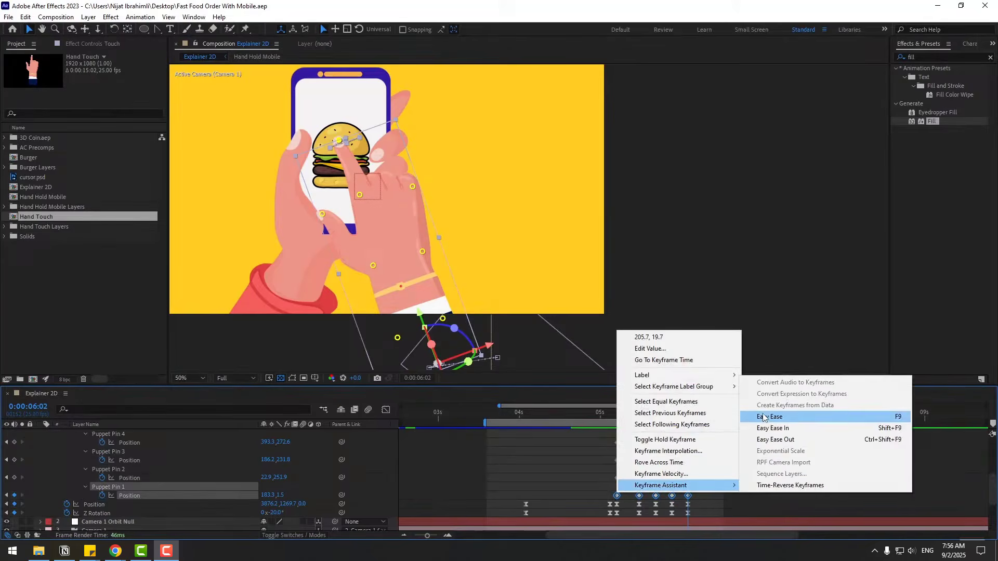
click(768, 420)
drag(673, 469, 610, 461)
right_click(616, 461)
mouse_move(722, 456)
click(769, 385)
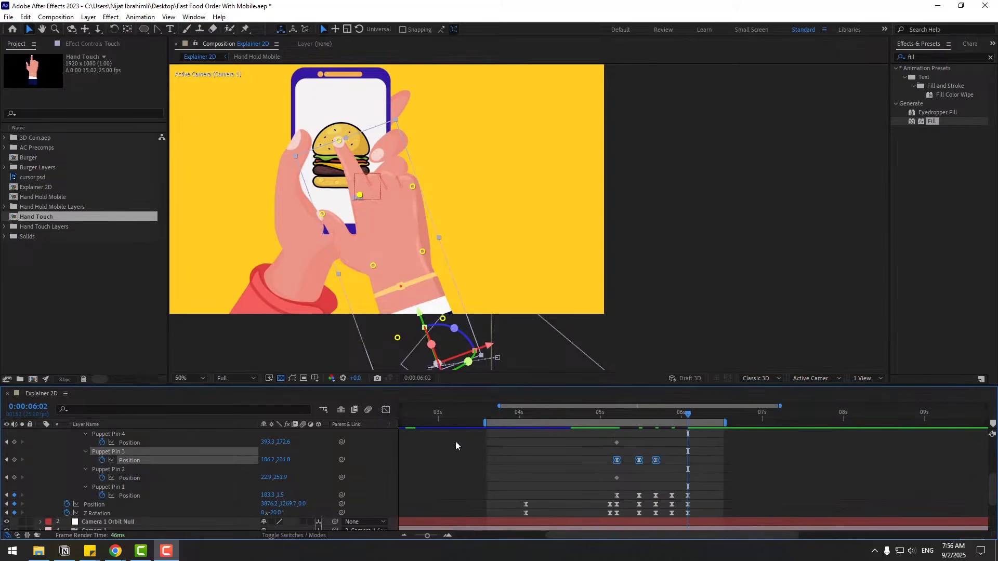
Start the work area at about 0:00:05:00 and preview the finger bending during the taps
drag(484, 421, 596, 422)
key(space)
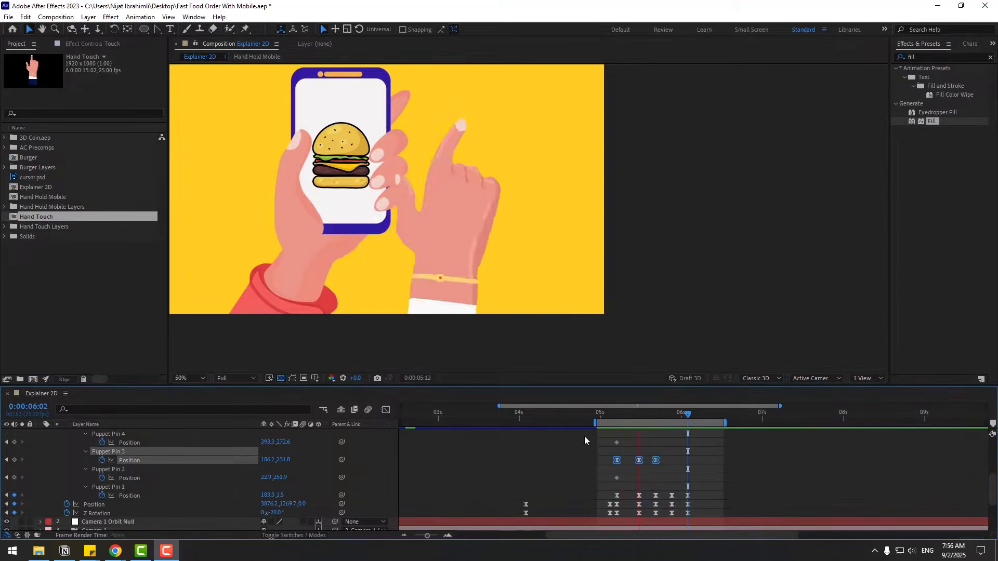
scroll(526, 238, down, 4)
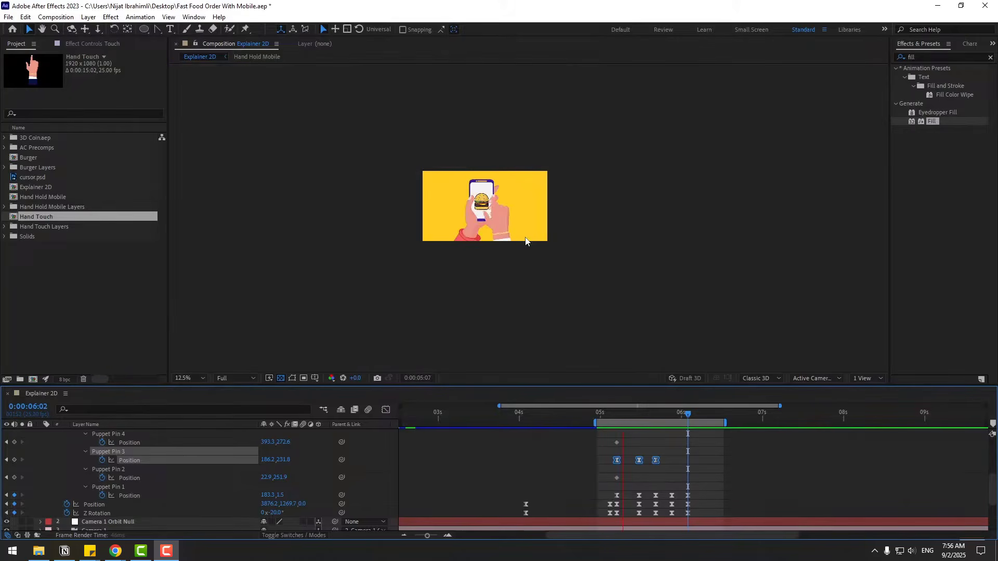
key(period)
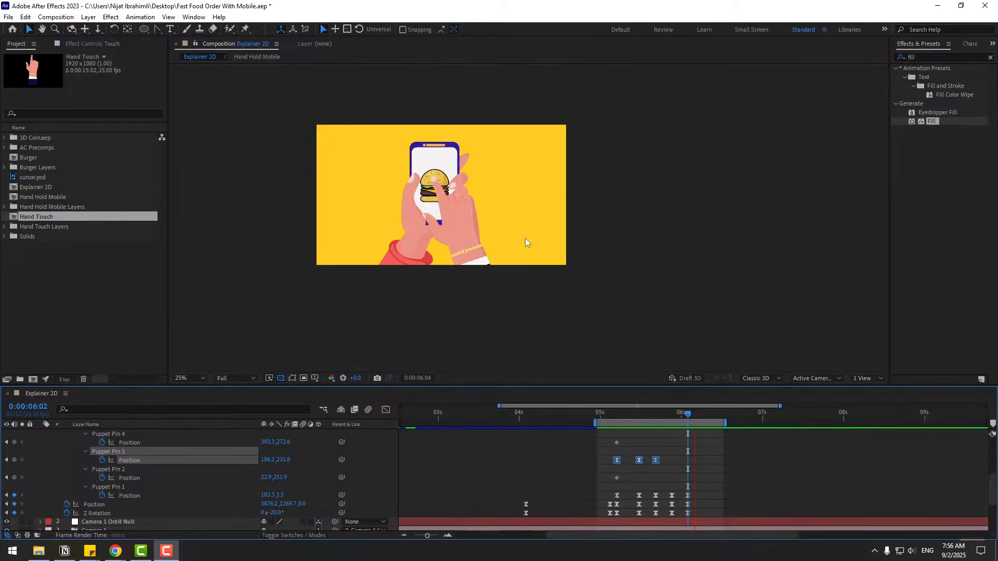
key(space)
Collapse Touch's properties, select Camera 1 Orbit Null and fit the composition in the viewer
scroll(52, 448, up, 4)
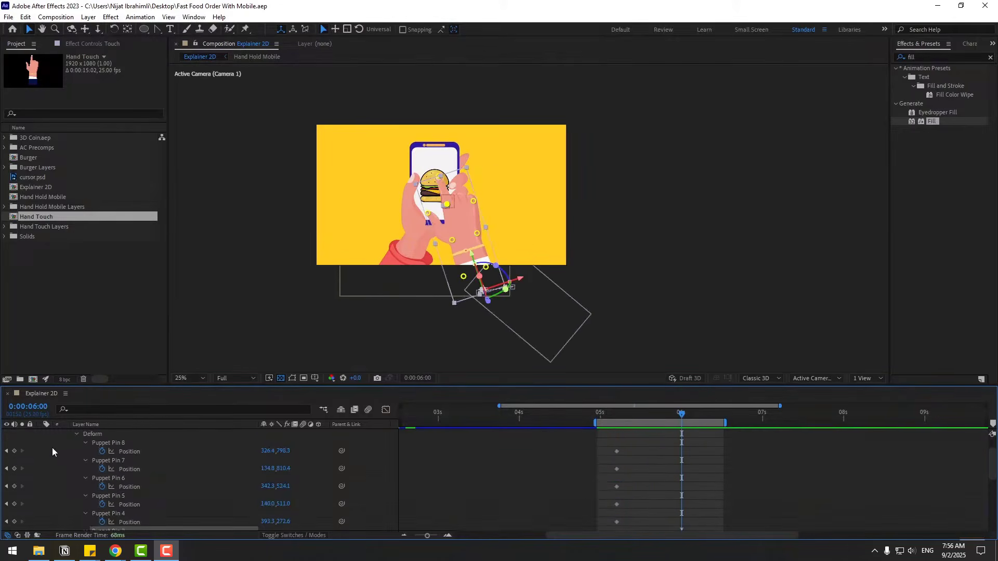
click(42, 436)
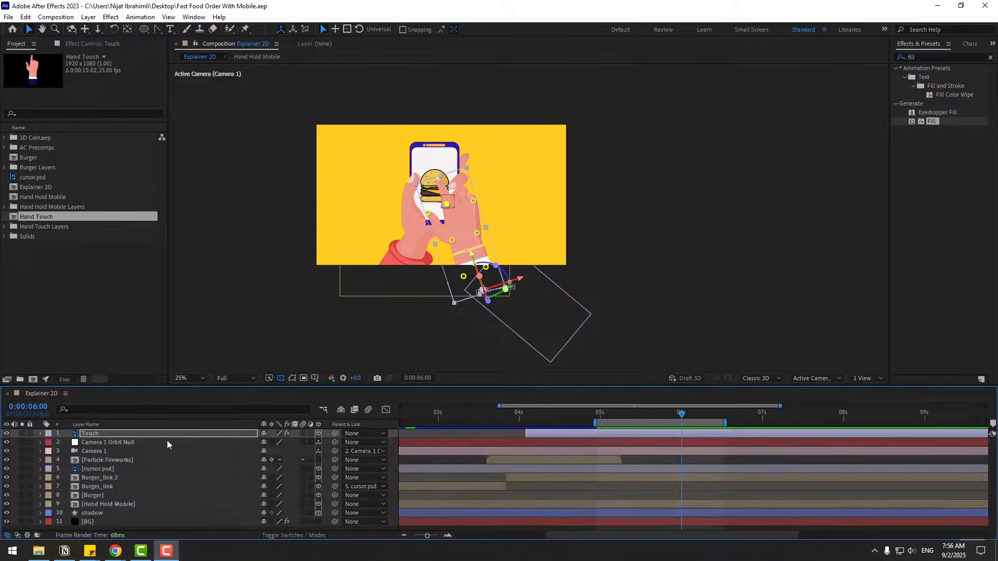
click(123, 444)
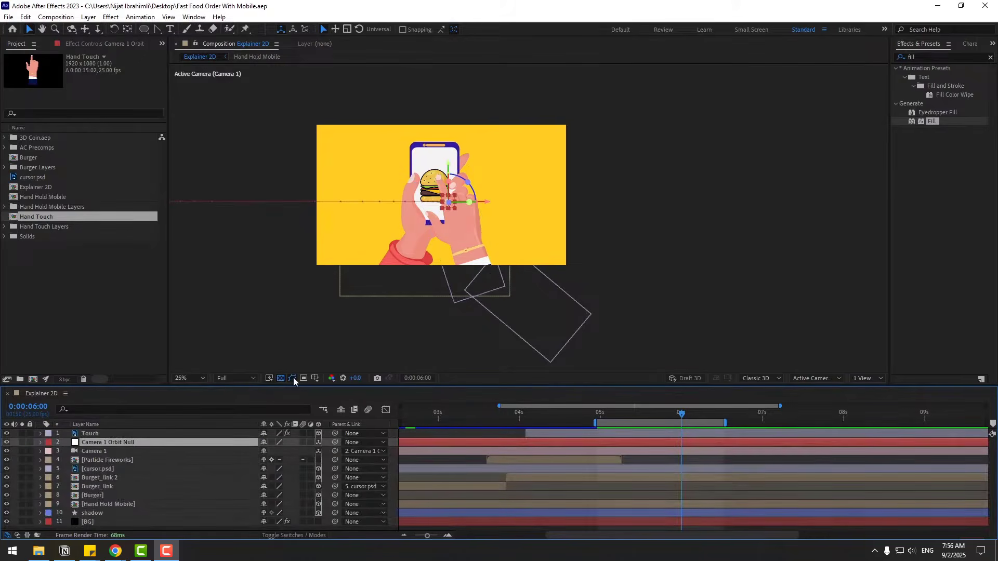
click(190, 378)
click(202, 205)
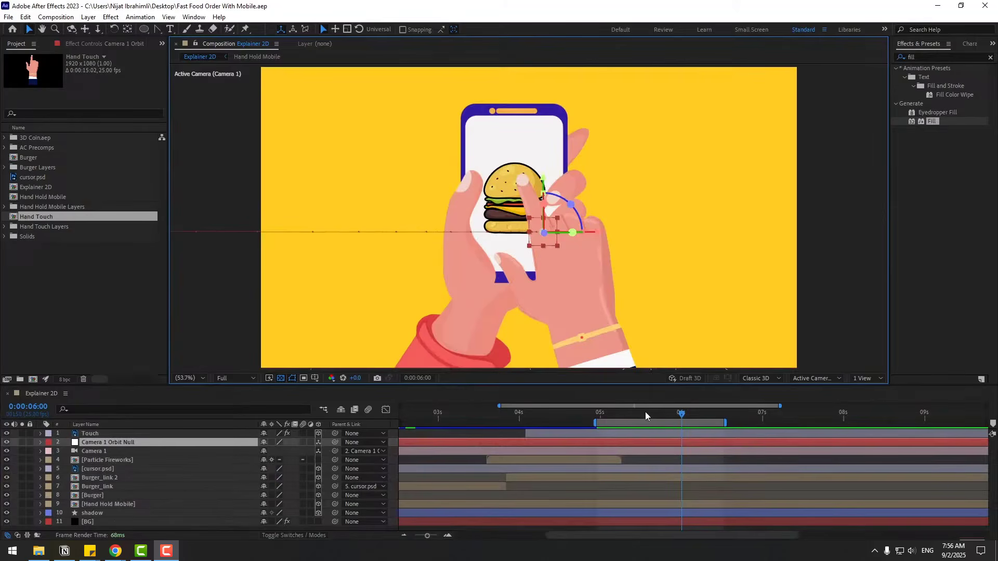
Start Scale keyframing on Burger_link 2 at 0:00:05:16
mouse_move(644, 413)
mouse_down()
mouse_move(679, 409)
mouse_move(645, 412)
mouse_move(656, 411)
mouse_up()
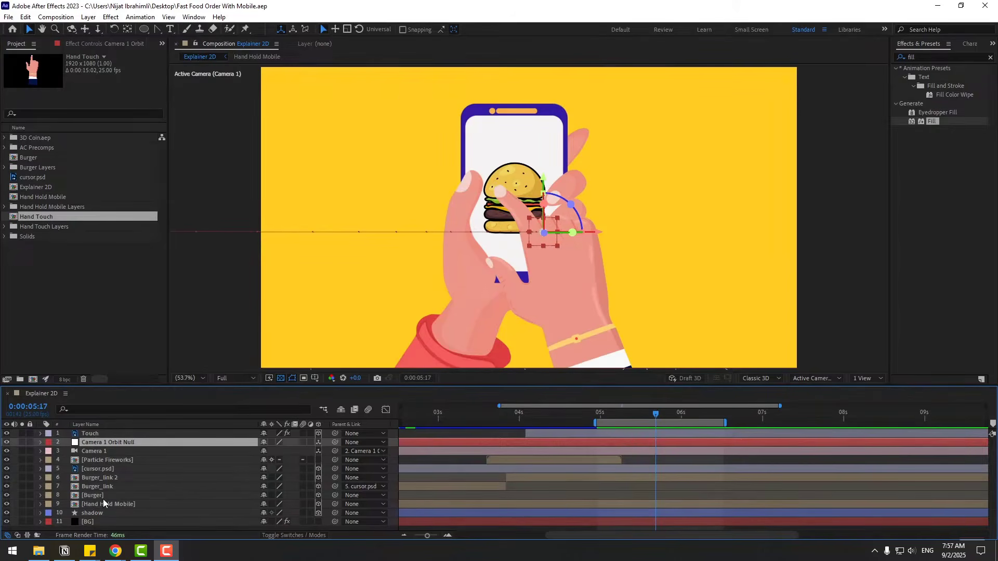
click(105, 478)
key(s)
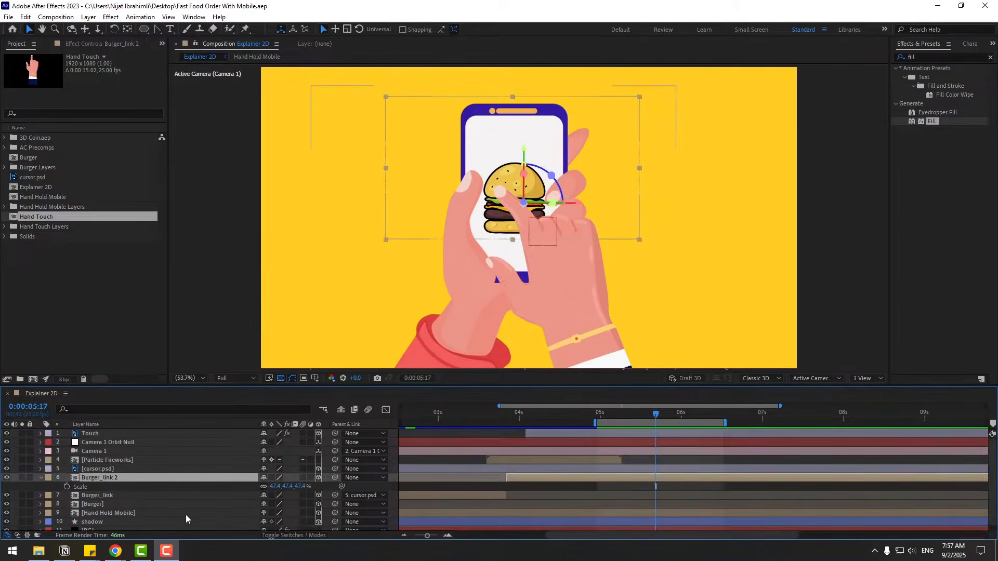
mouse_move(659, 411)
mouse_down()
mouse_move(632, 416)
mouse_move(651, 409)
mouse_up()
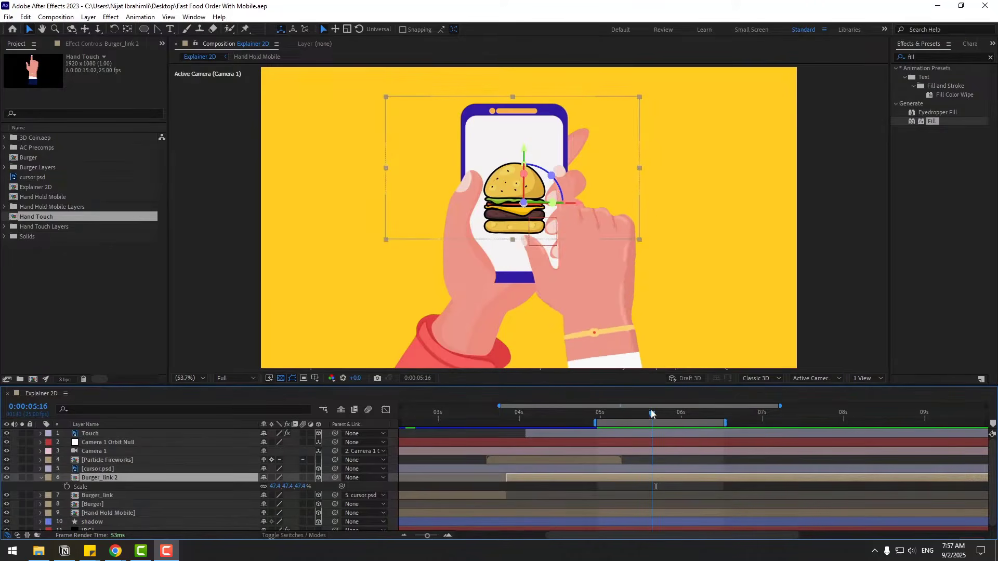
click(66, 488)
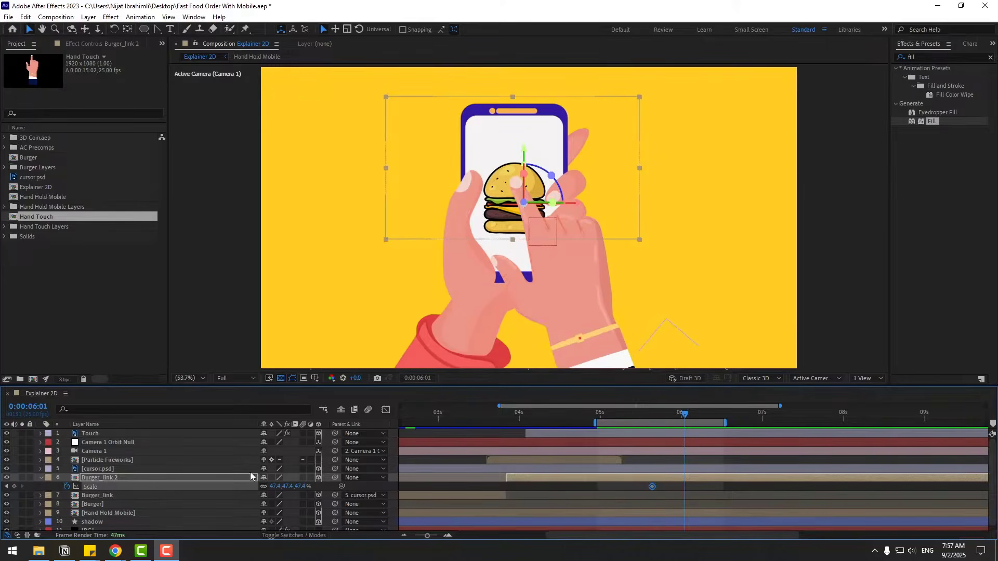
Keyframe Burger_link 2's Scale at 42% at 0:00:06:01, 50% at 0:00:06:11 and 47% at 0:00:06:21
text(4)
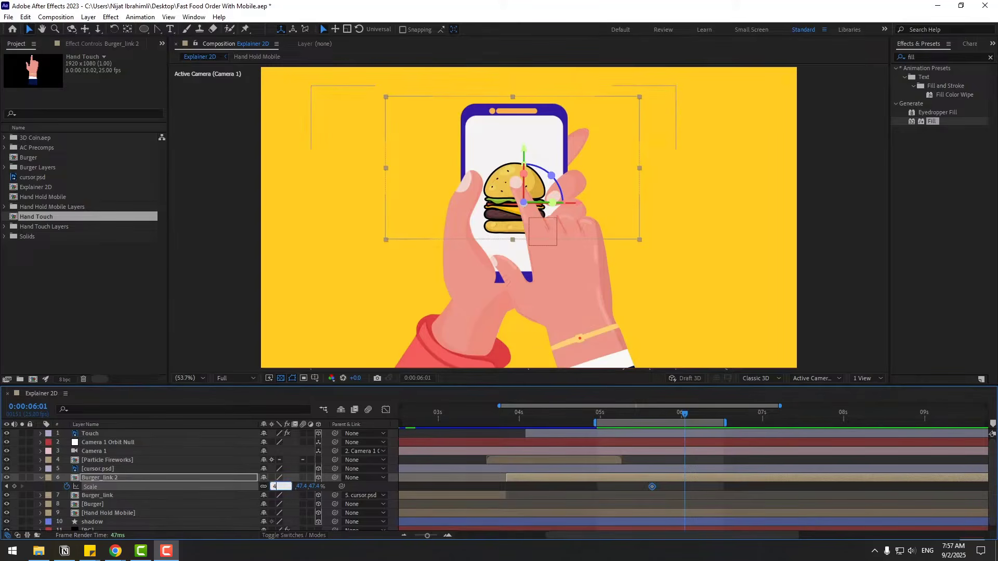
text(2)
key(Return)
key(shift+Page_Down)
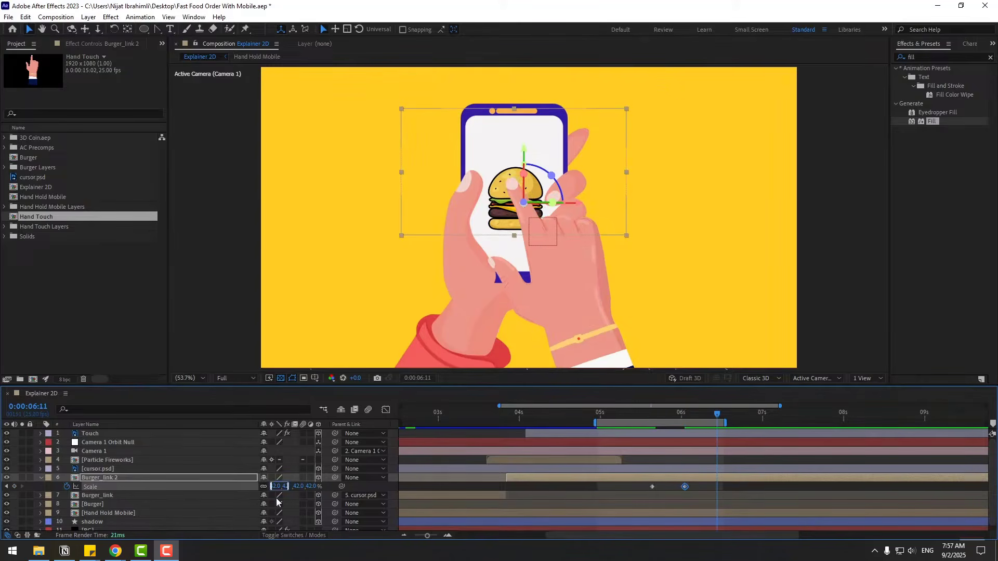
text(50)
key(Return)
key(shift+Page_Down)
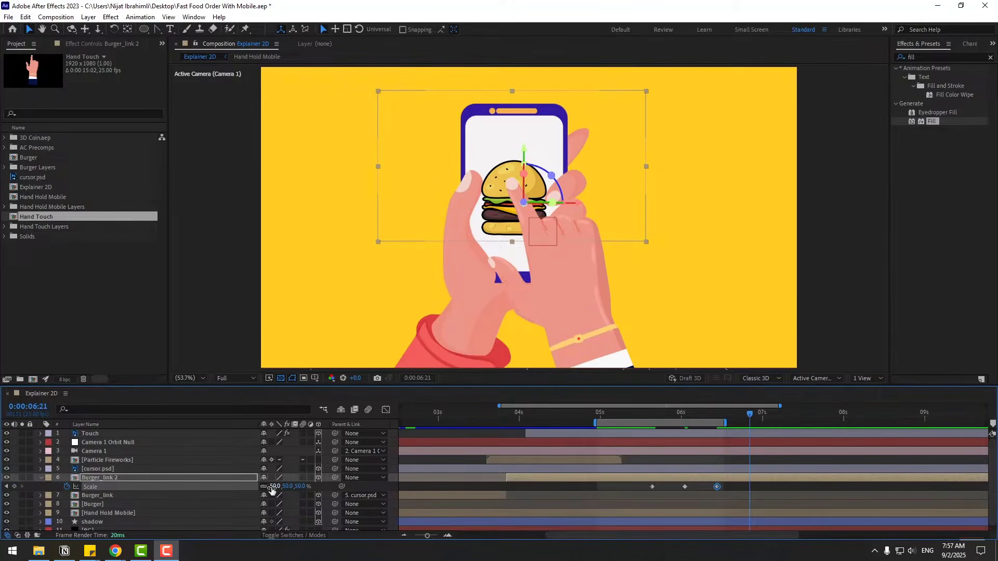
text(47)
key(Return)
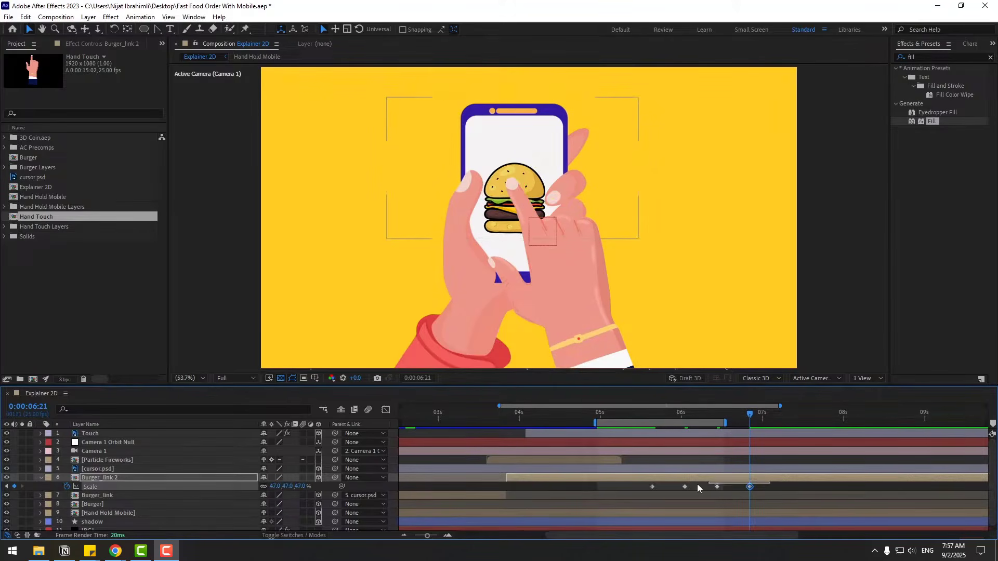
Apply Easy Ease to Burger_link 2's Scale keyframes and compress their spacing proportionally to end at about 0:00:06:13
drag(698, 487, 650, 494)
right_click(654, 491)
mouse_move(749, 537)
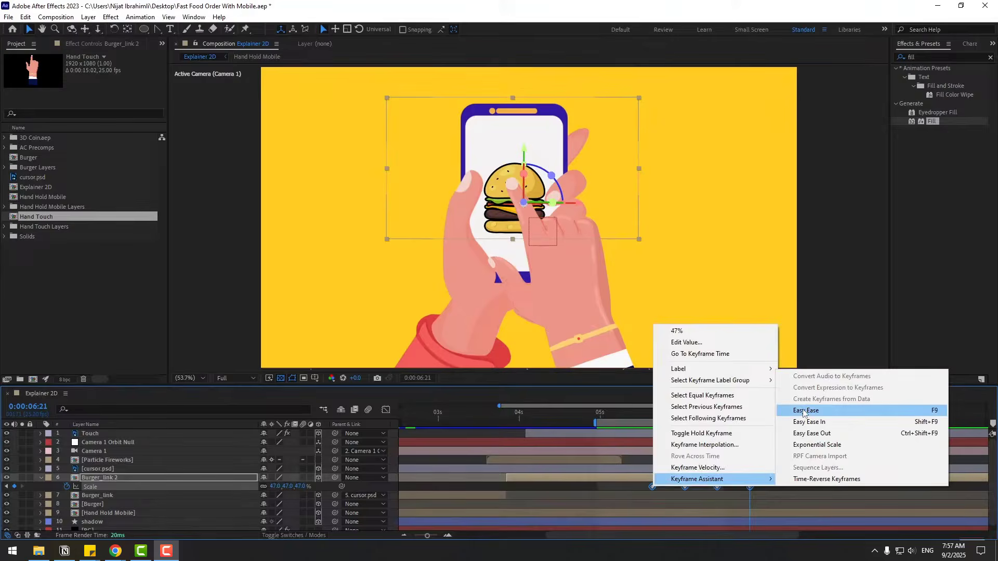
click(869, 411)
alt+drag(752, 490, 726, 490)
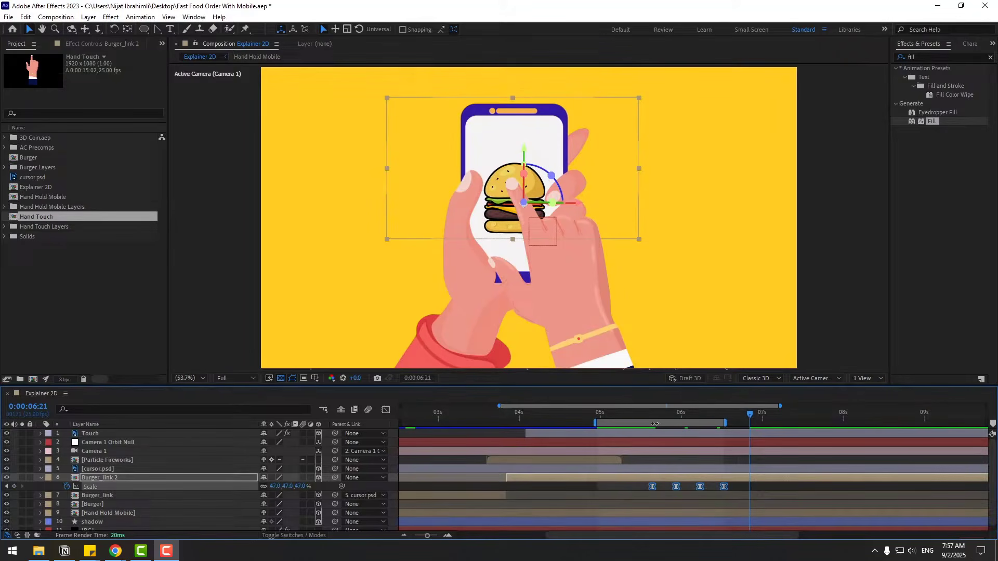
drag(639, 414, 689, 414)
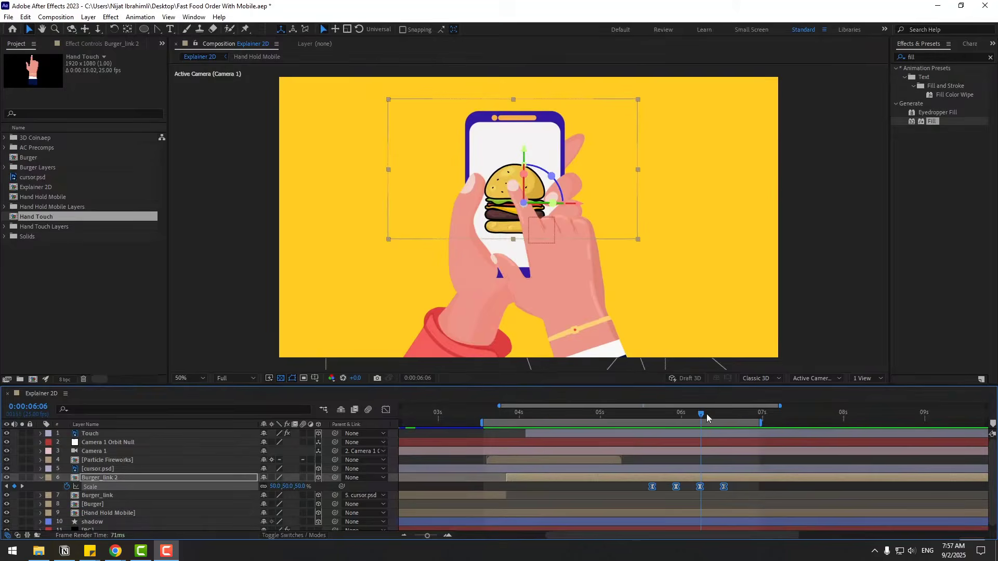
drag(707, 414, 720, 413)
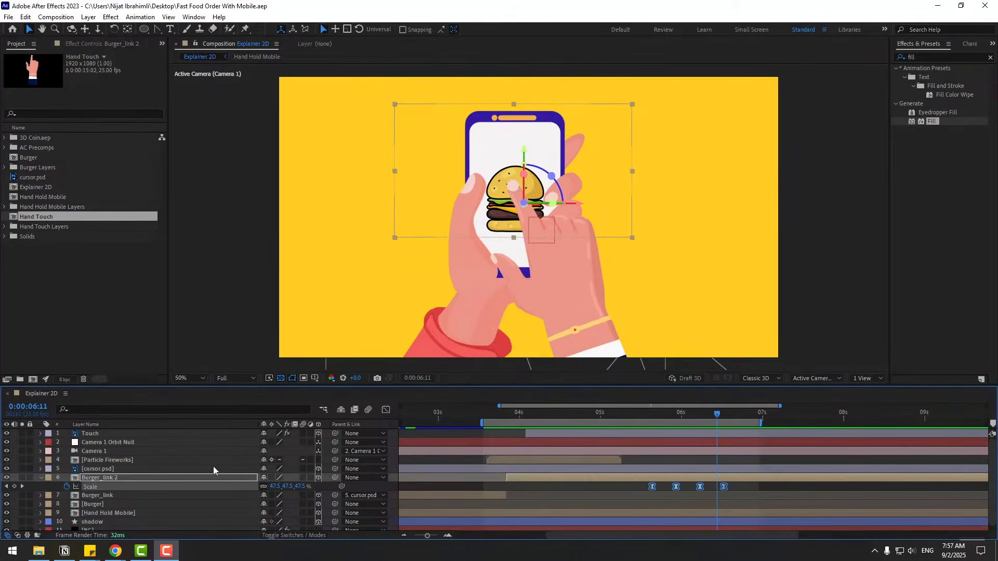
Add a Position keyframe to Camera 1 Orbit Null at 0:00:06:00 and extend the work area to about 0:00:08:07
click(126, 443)
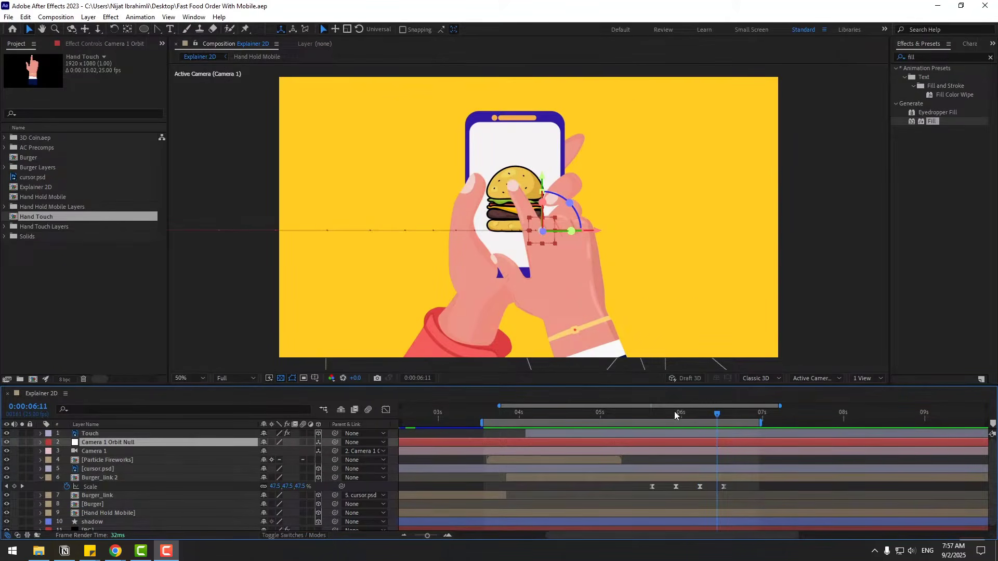
mouse_move(675, 412)
mouse_down()
mouse_move(656, 413)
mouse_move(731, 407)
mouse_move(677, 415)
mouse_up()
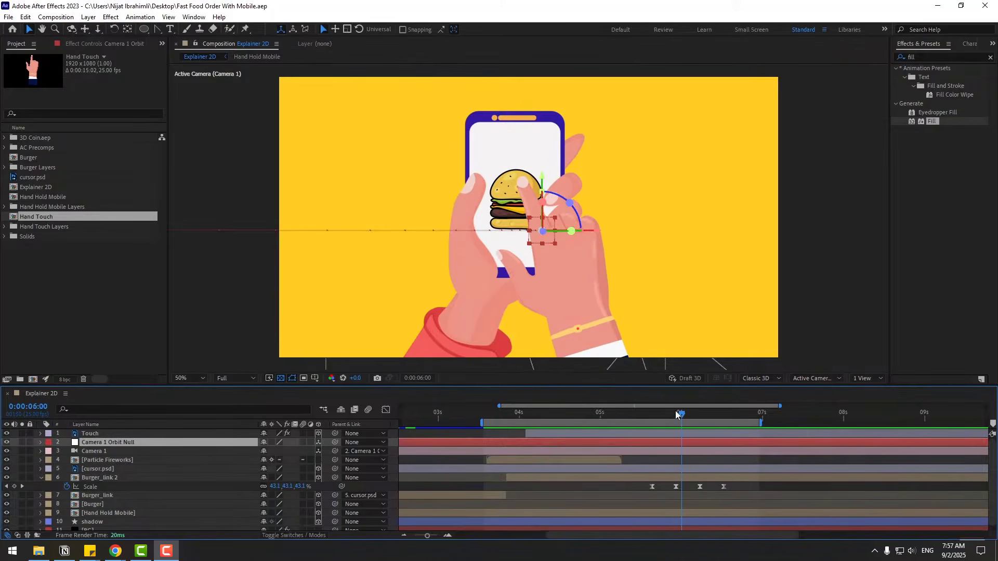
key(p)
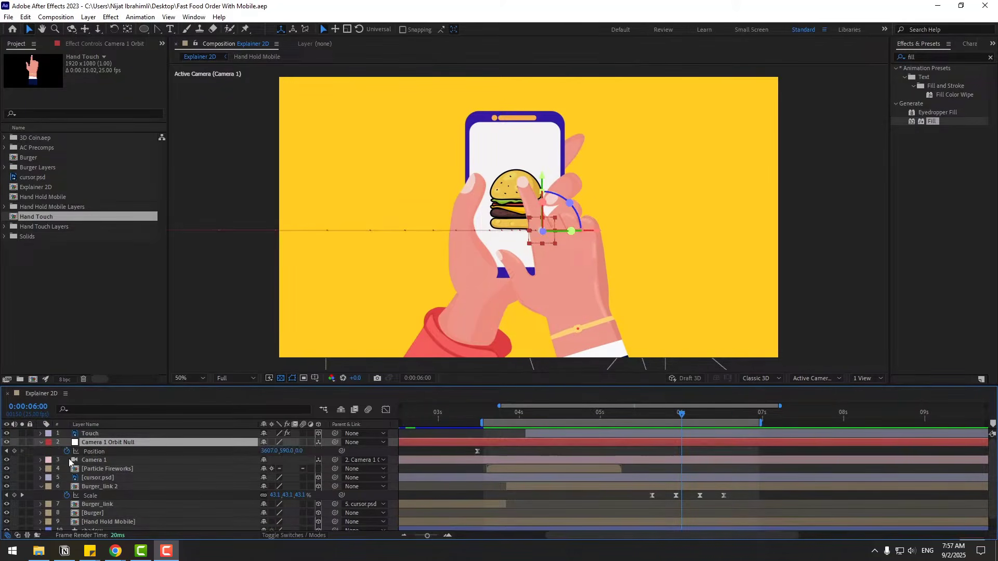
click(14, 450)
drag(759, 425, 867, 424)
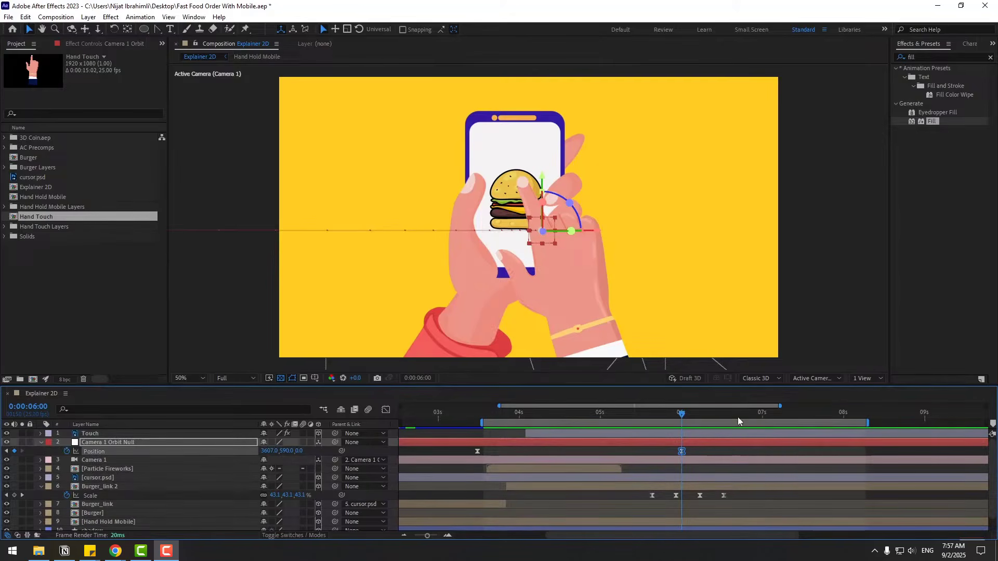
Set Camera 1 Orbit Null's Y Position to -672.0 at 0:00:07:04 and save the project
click(756, 413)
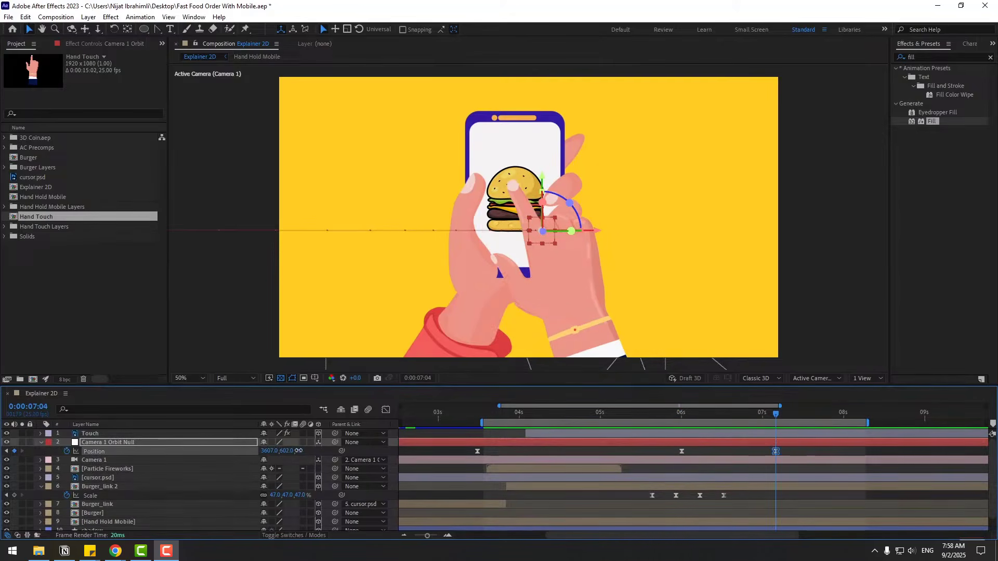
drag(298, 450, 231, 458)
key(ctrl+s)
In the speed graph, raise the outgoing influence of the null's 0:00:06:00 Position keyframe to about 67%
drag(789, 448, 674, 453)
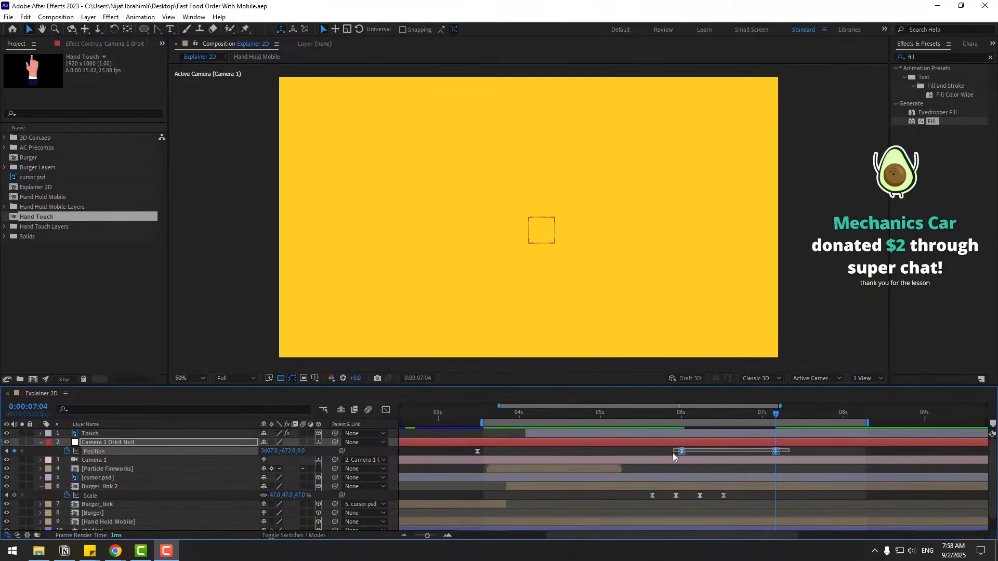
key(shift+F3)
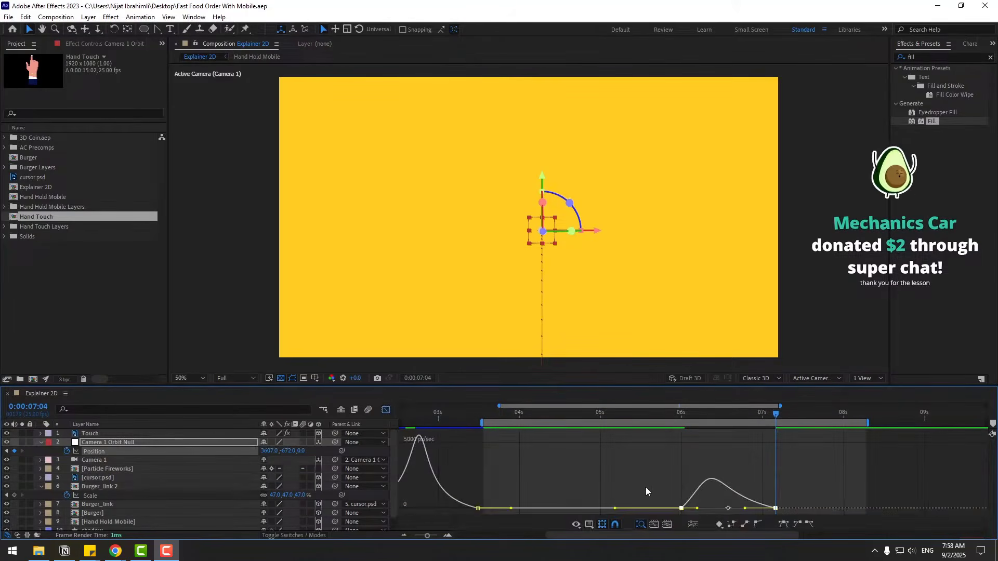
drag(669, 492, 714, 510)
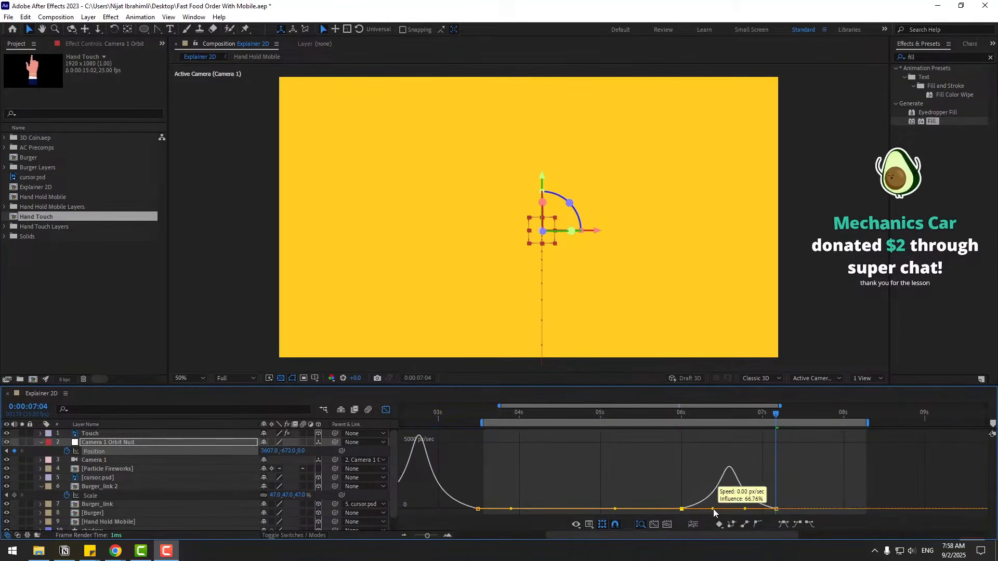
Start the work area at about 0:00:05:20 and preview the camera's vertical move
drag(482, 422, 667, 423)
key(space)
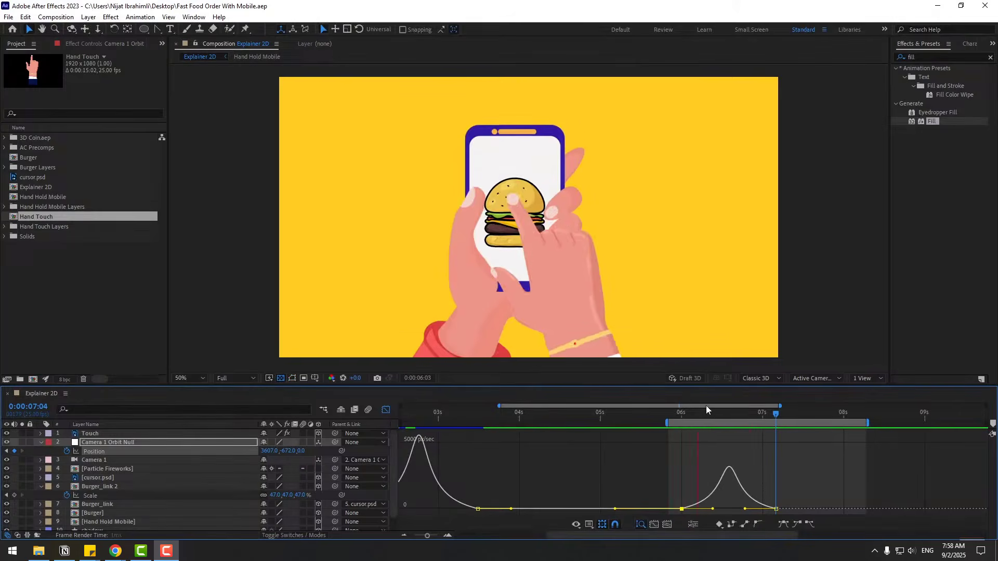
key(space)
key(space)
key(space)
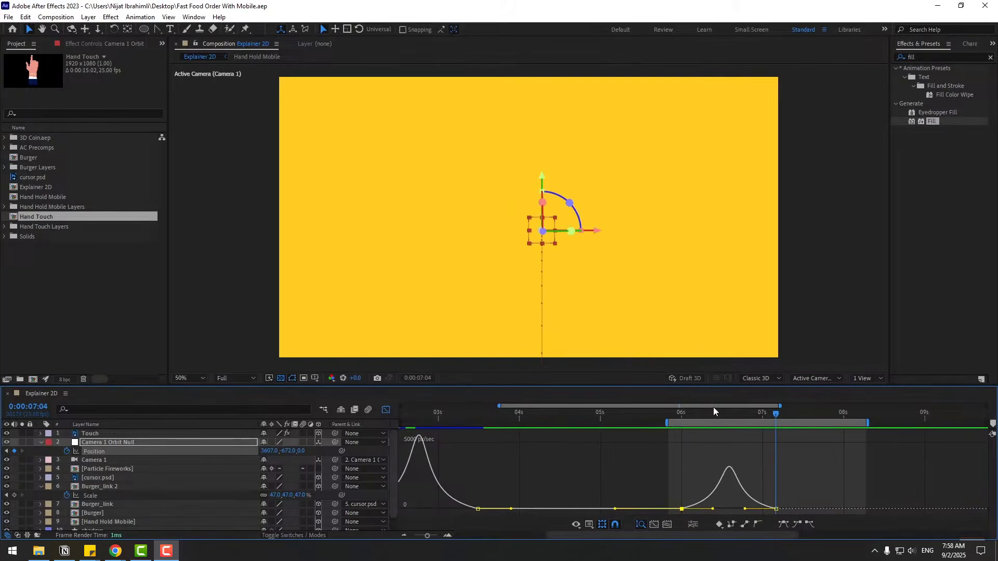
Set the work area from about 0:00:03:14 to 0:00:07:24 and preview the burger, tap and camera sequence
drag(701, 423, 516, 438)
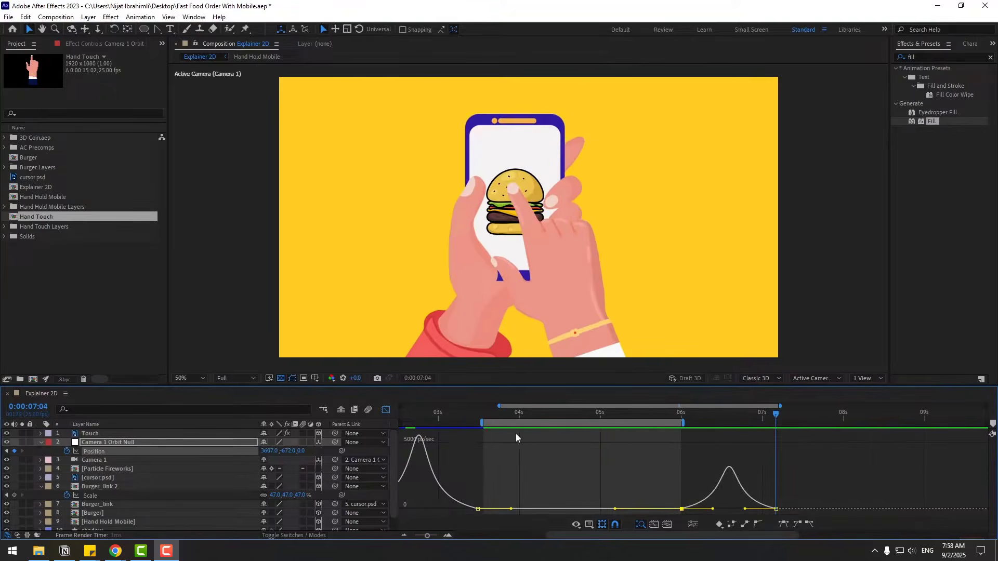
key(space)
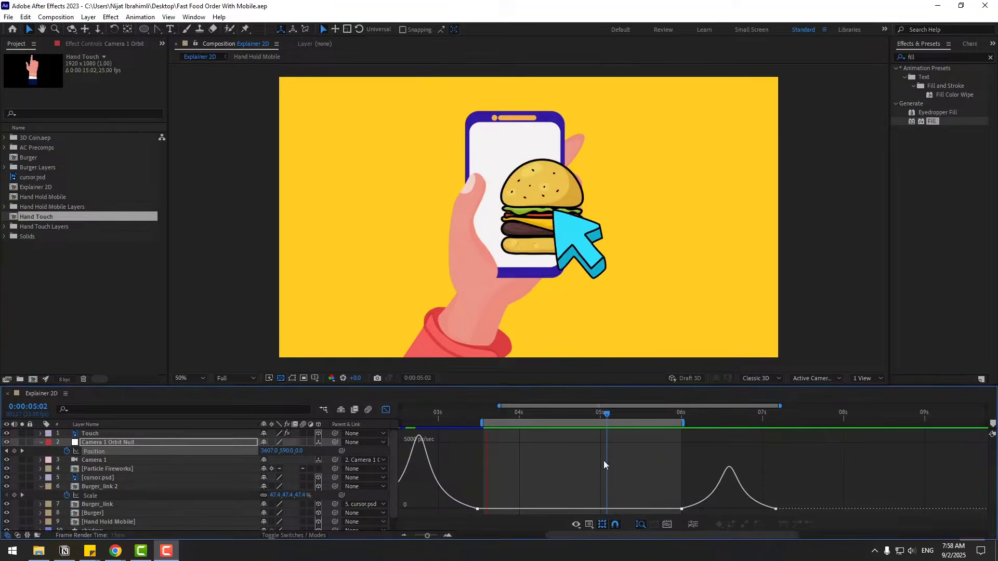
key(space)
click(386, 409)
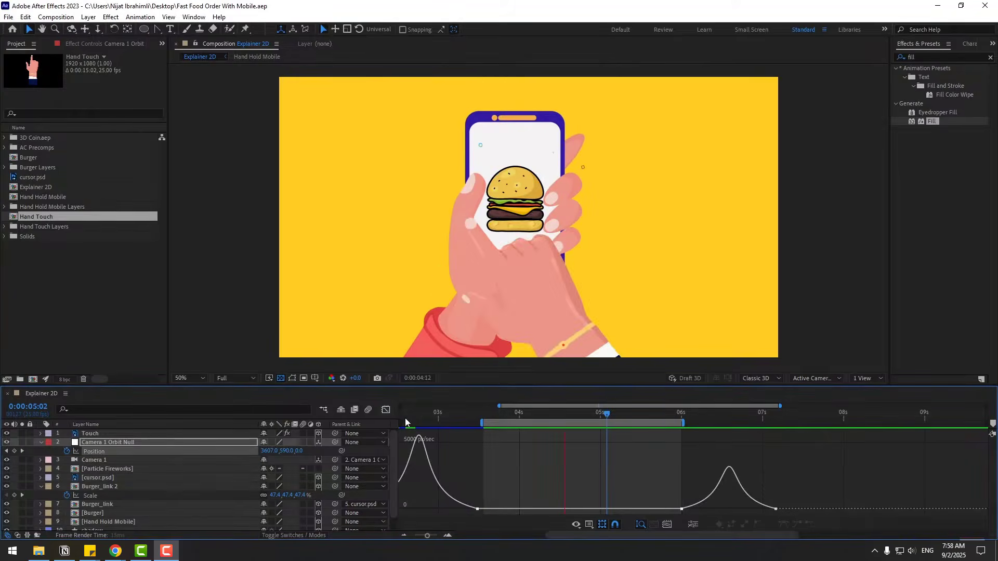
drag(682, 423, 839, 423)
key(space)
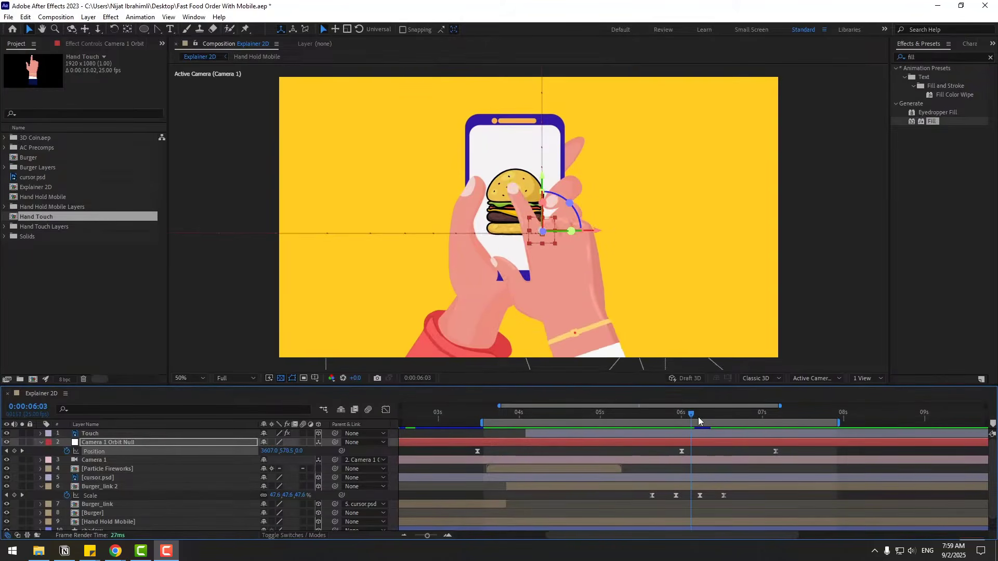
Check the frames around 0:00:06:00, start the work area at about 0:00:05:10 and preview the camera exit
click(683, 423)
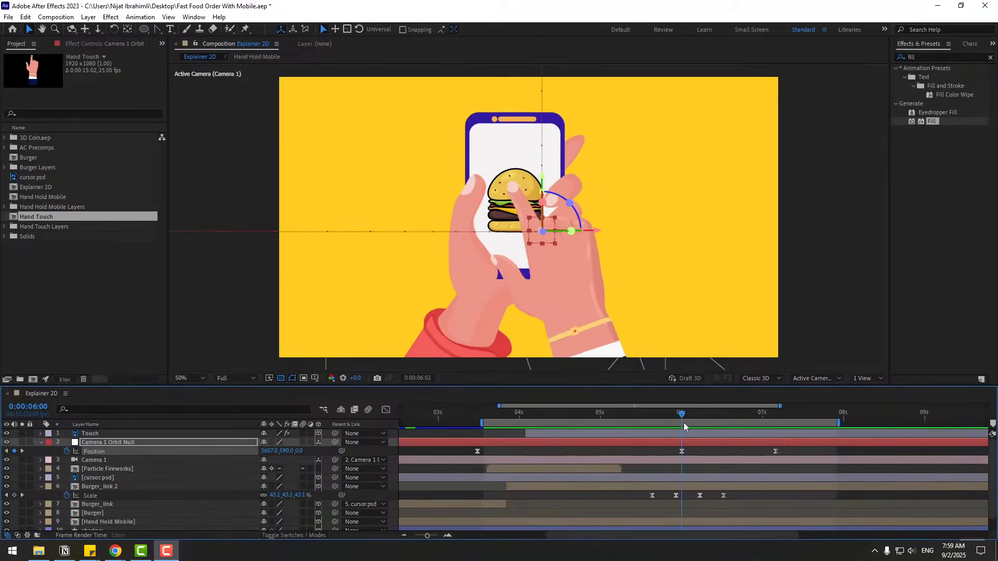
drag(684, 422, 711, 418)
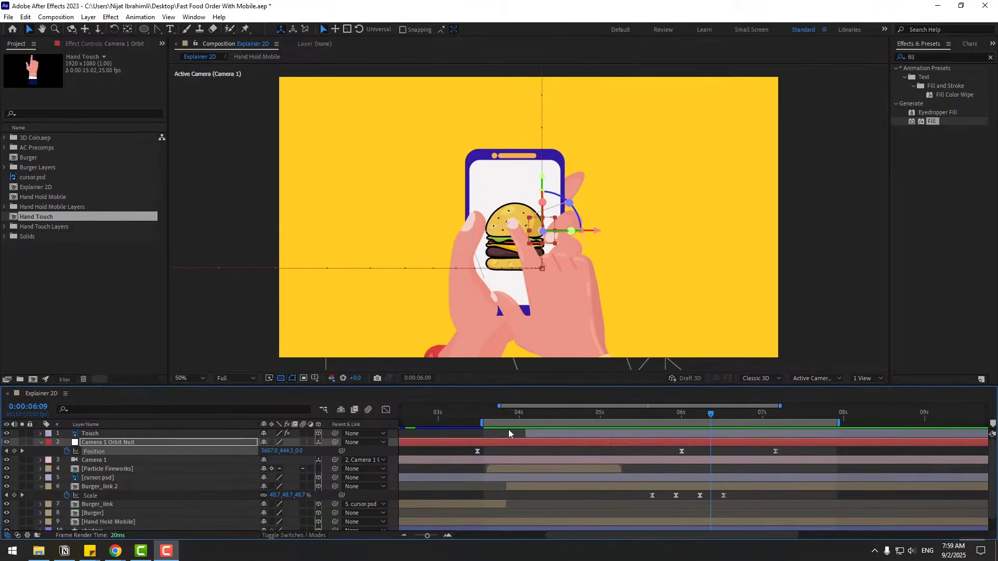
drag(479, 421, 632, 424)
key(space)
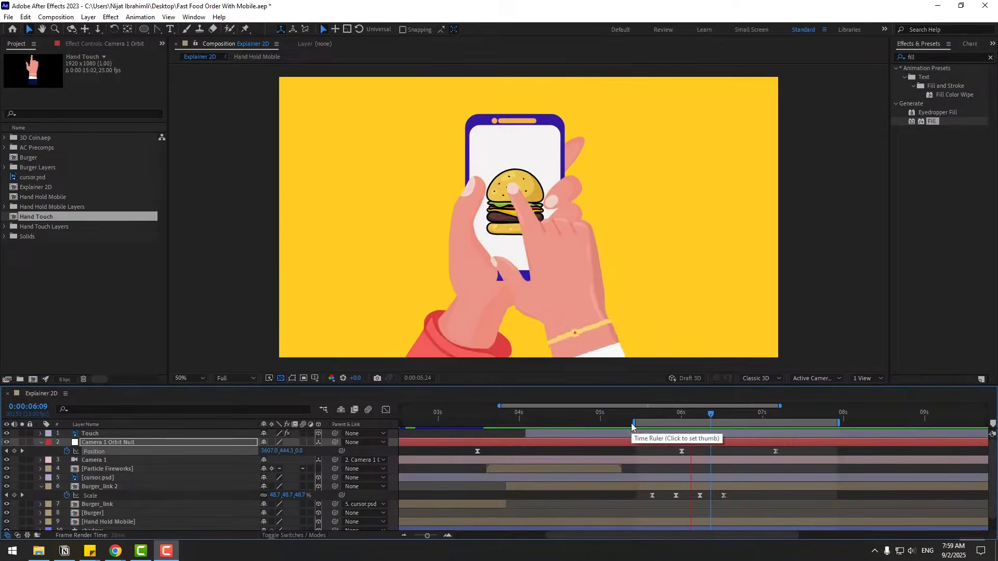
key(space)
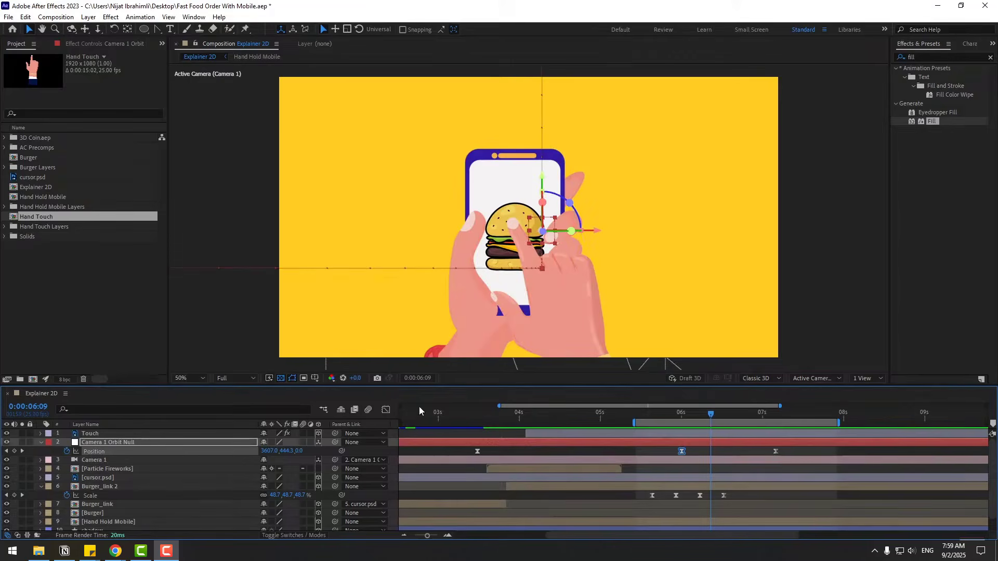
Shift the null's Position speed peak earlier by shortening the 0:00:06:00 ease and lengthening the 0:00:07:04 ease, and preview it
click(385, 410)
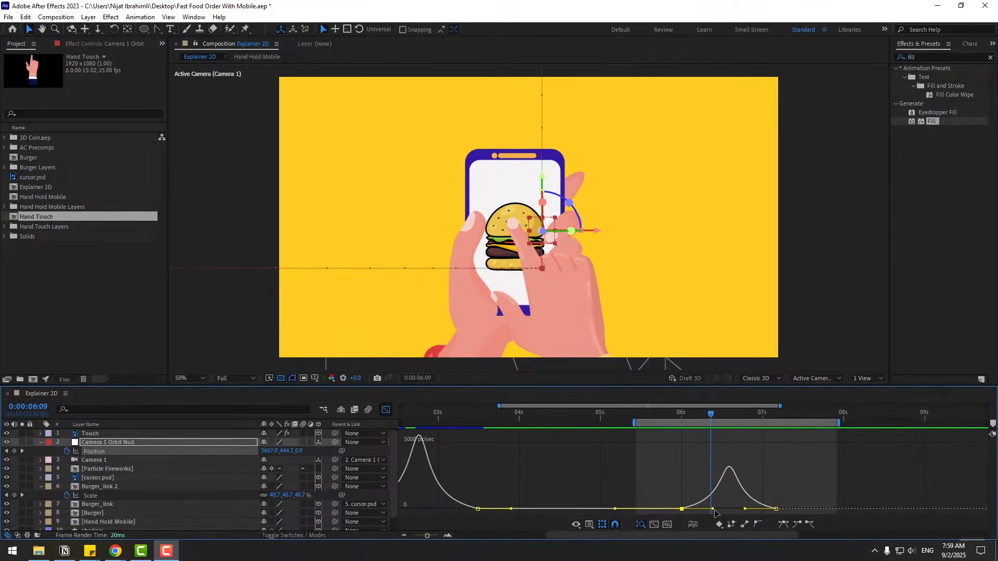
drag(711, 510, 733, 510)
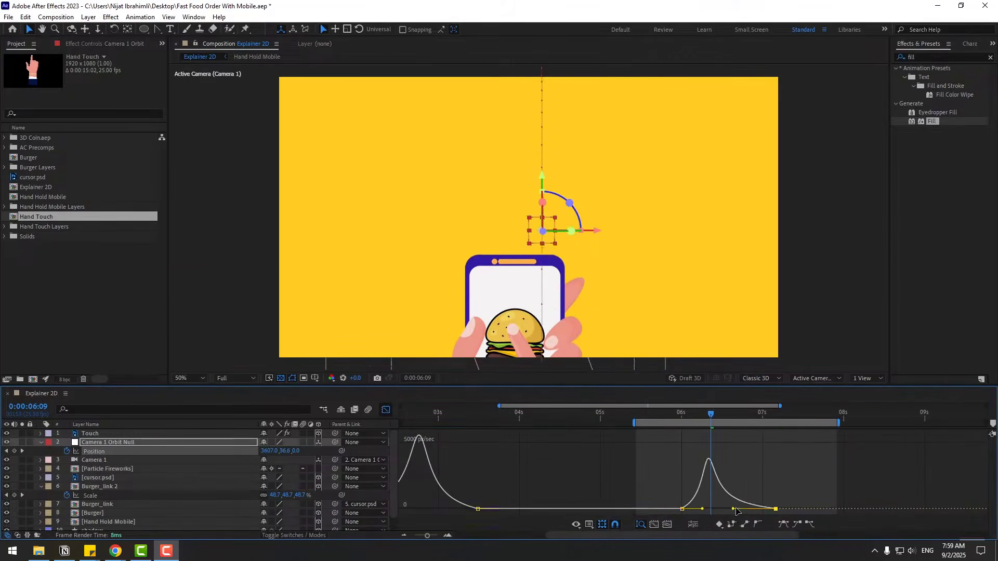
key(space)
key(space)
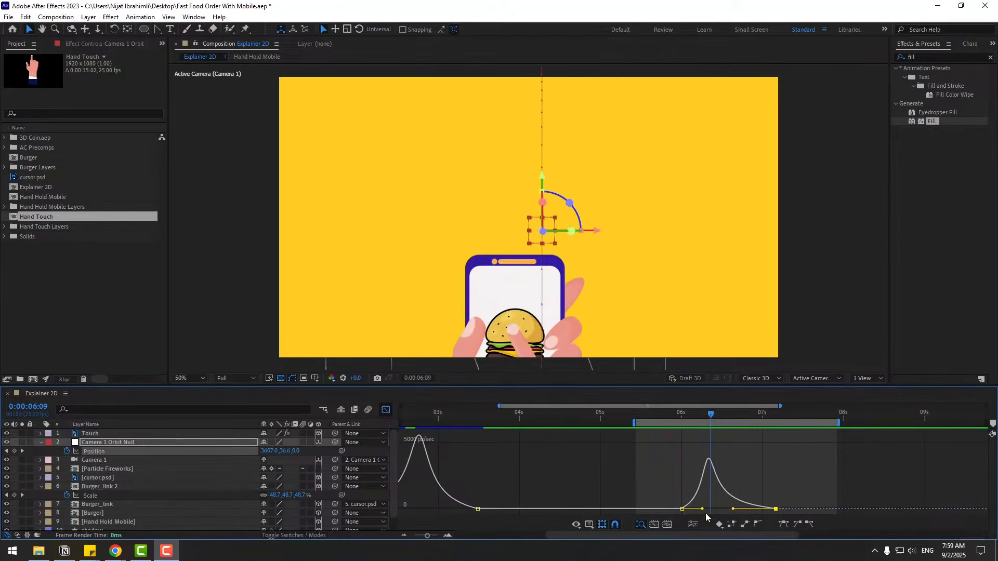
Rebalance the two ease handles for a lower, more centered speed peak, preview the move and return to the keyframe view
drag(702, 509, 743, 510)
key(space)
key(space)
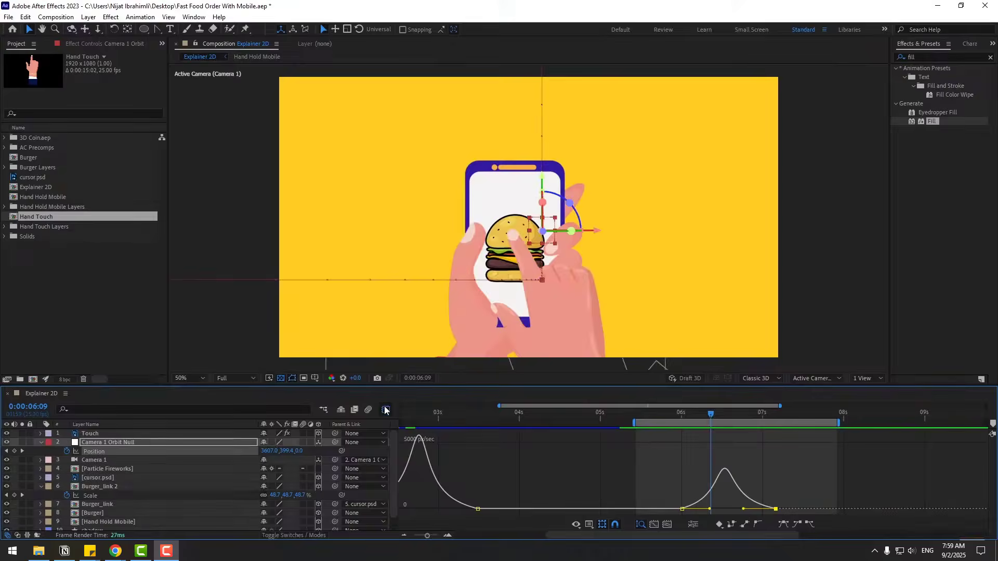
key(shift+F3)
drag(673, 414, 712, 414)
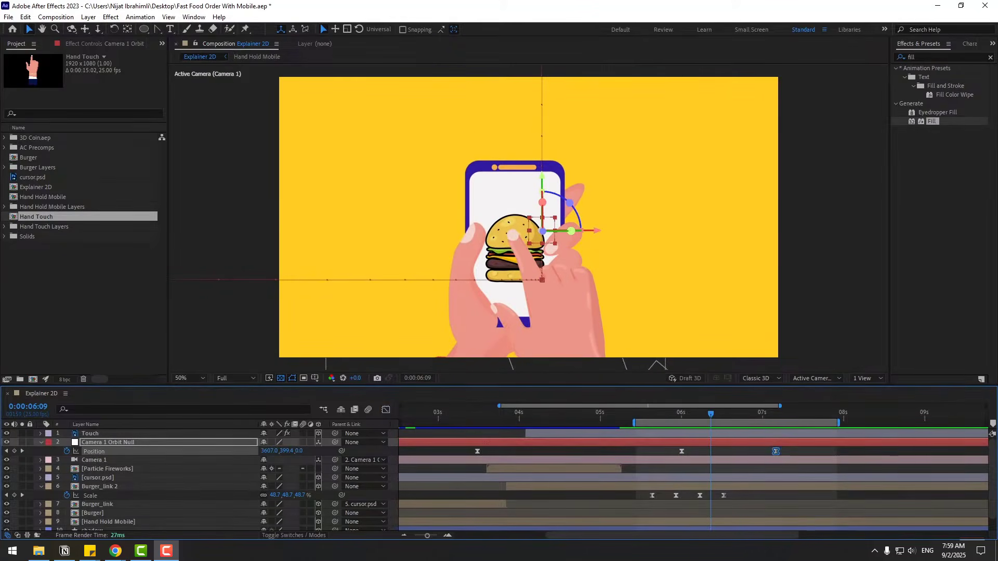
Add the Lines precomp from the Animation Composer 3 Shape Elements to the composition and close the library window
key(alt+Tab)
drag(463, 188, 405, 165)
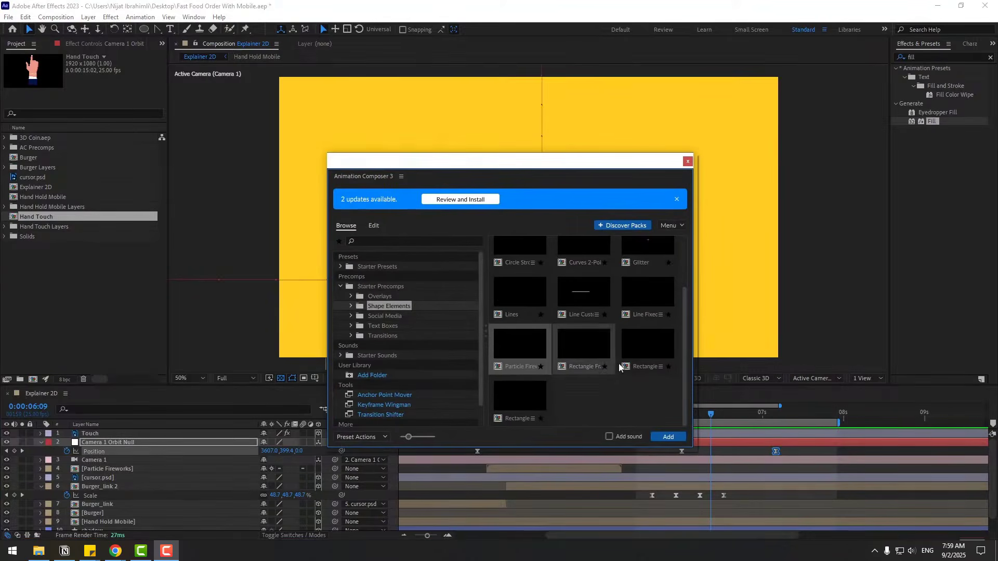
scroll(650, 338, up, 1)
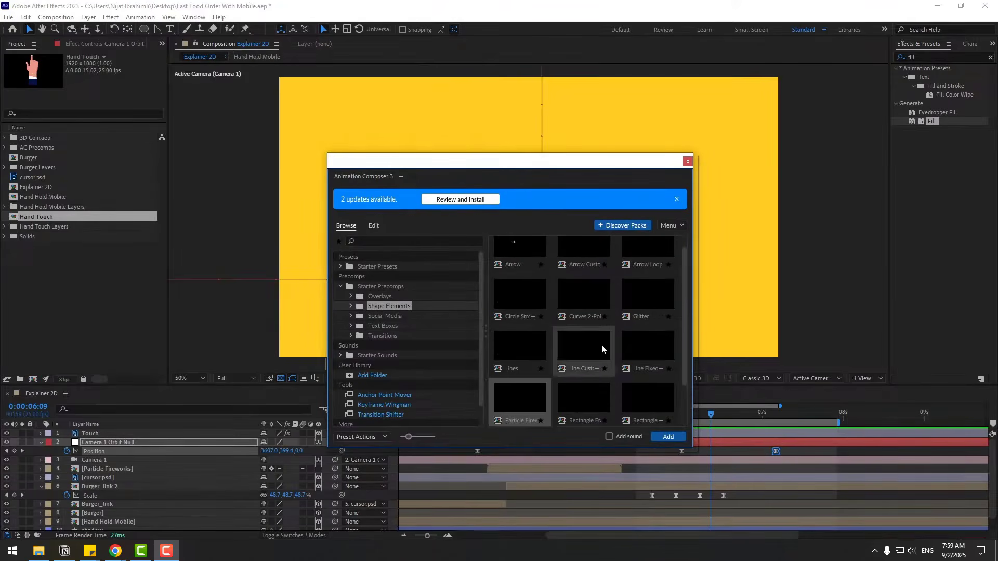
scroll(641, 356, down, 1)
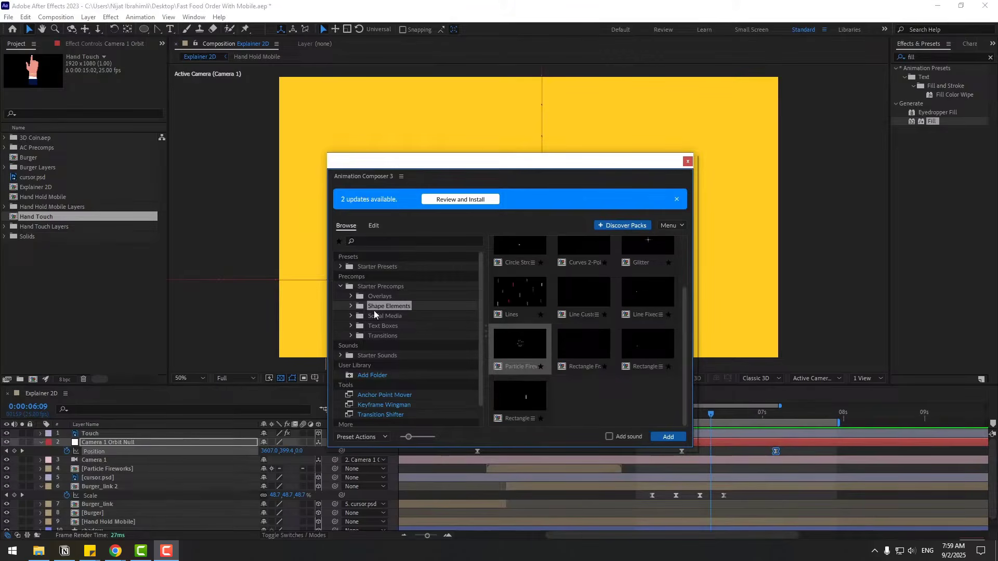
click(519, 294)
click(667, 436)
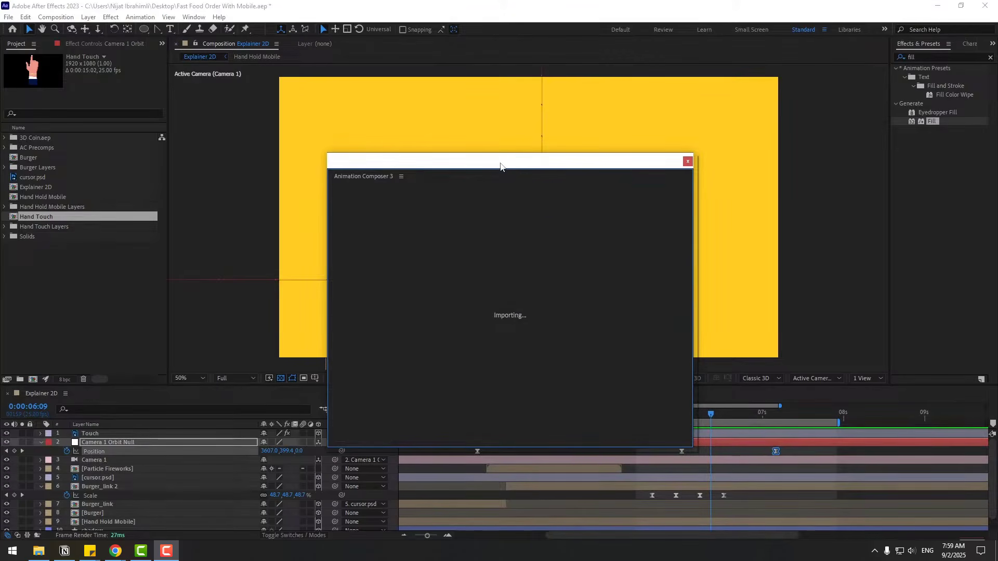
drag(502, 164, 567, 180)
click(752, 176)
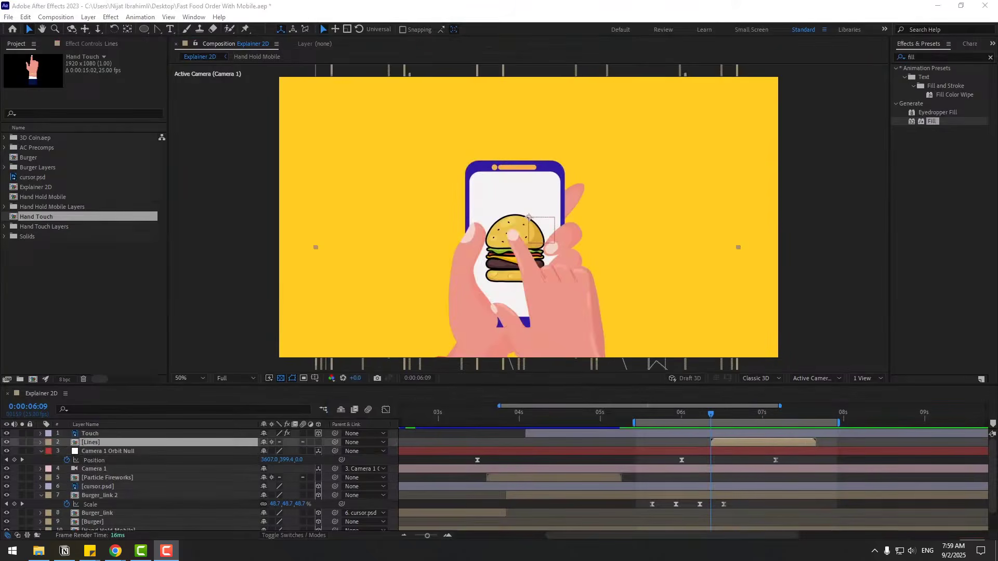
Save the project, shift the Lines layer to start at about 0:00:06:06 and check its timing against the camera move
click(718, 414)
key(ctrl+s)
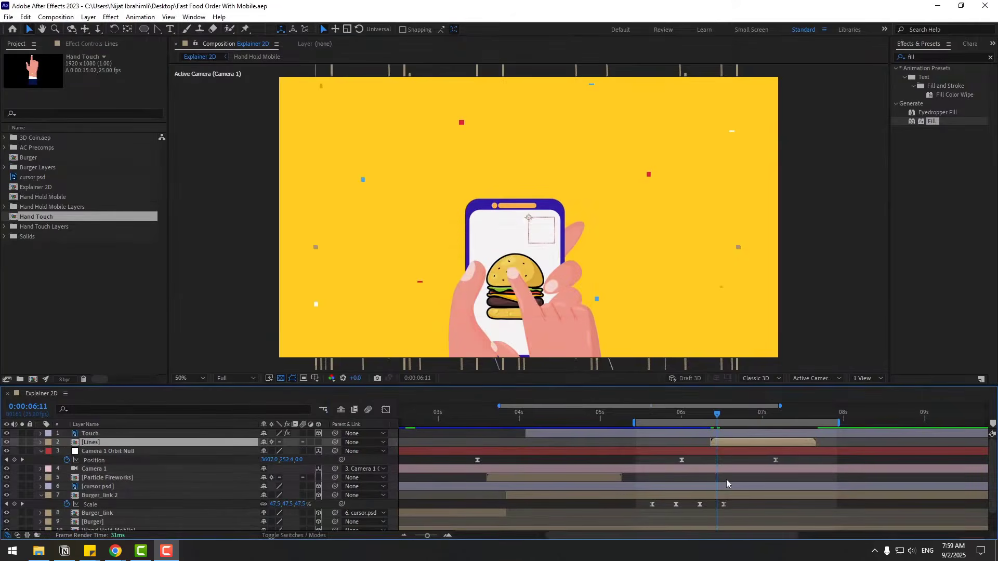
drag(697, 414, 707, 415)
drag(715, 417, 744, 415)
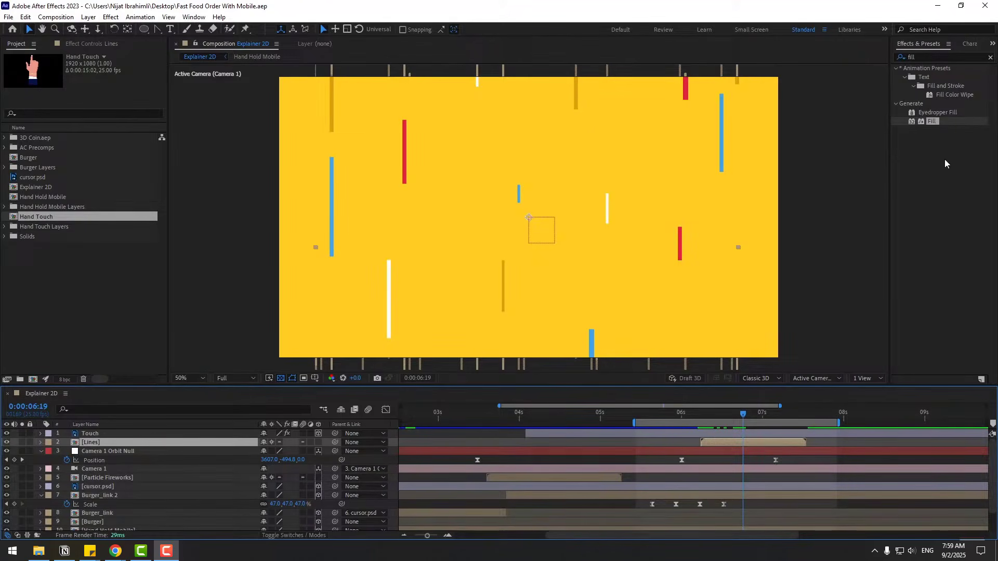
Apply the Fill effect to the Lines layer, set its color to white and preview the transition
drag(930, 123, 734, 440)
click(96, 93)
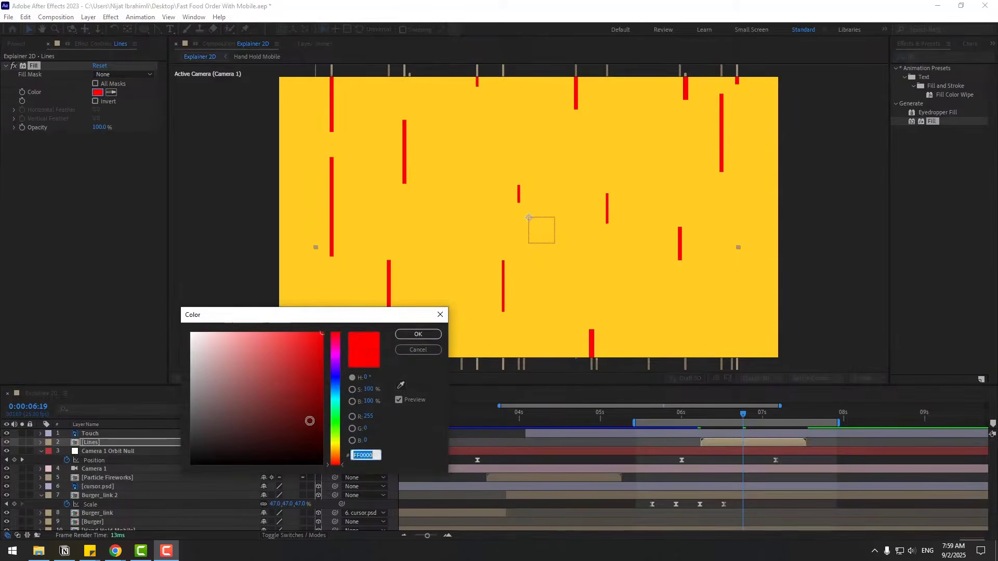
click(192, 334)
click(418, 335)
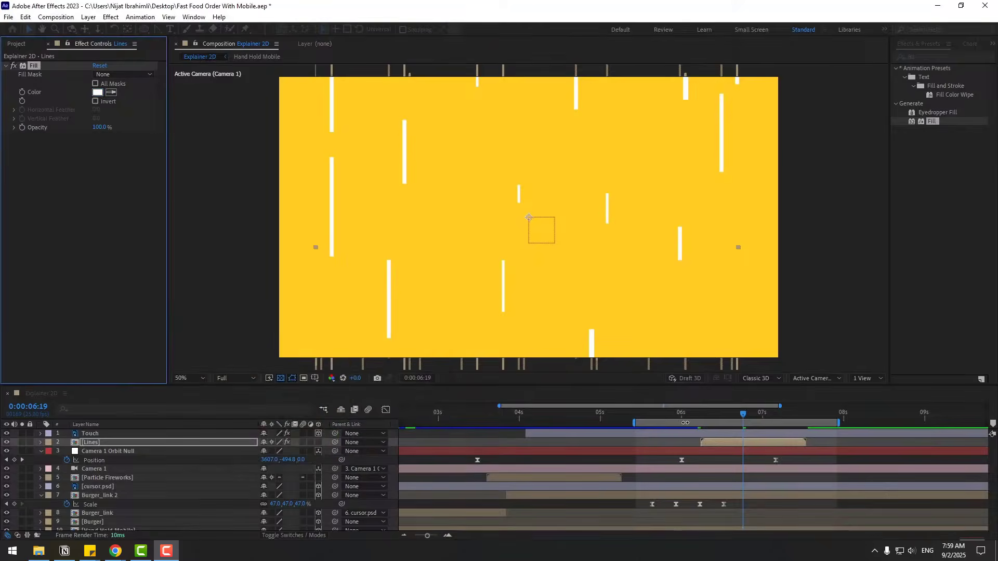
drag(697, 414, 781, 414)
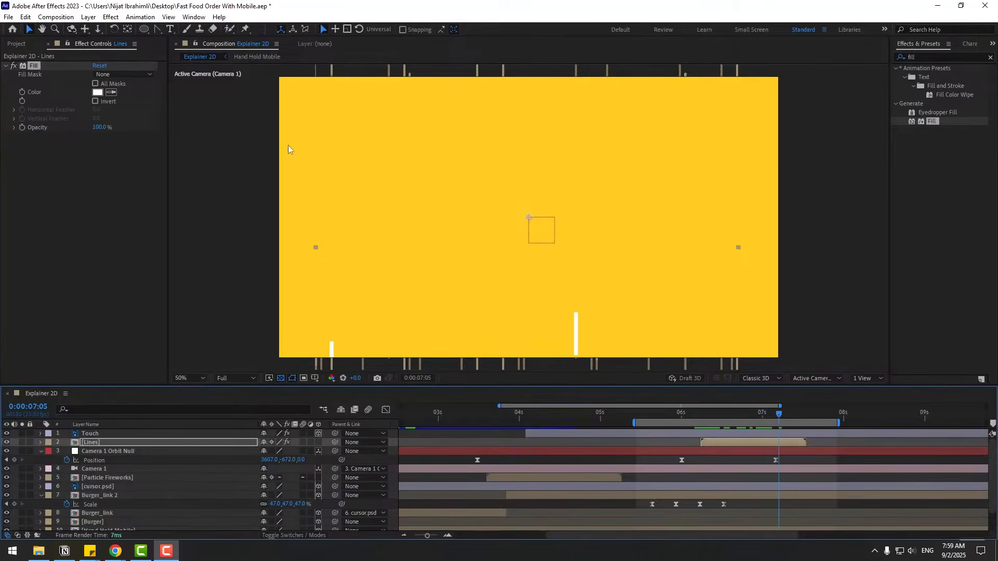
Add the Coin 3D composition as the top layer, start it at about 0:00:07:01 and save the project
click(16, 44)
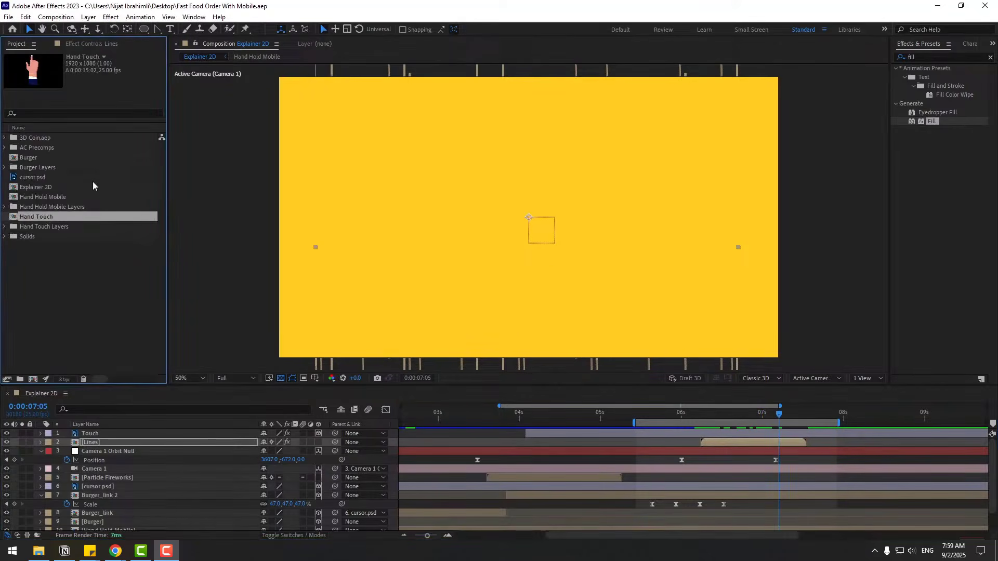
click(5, 138)
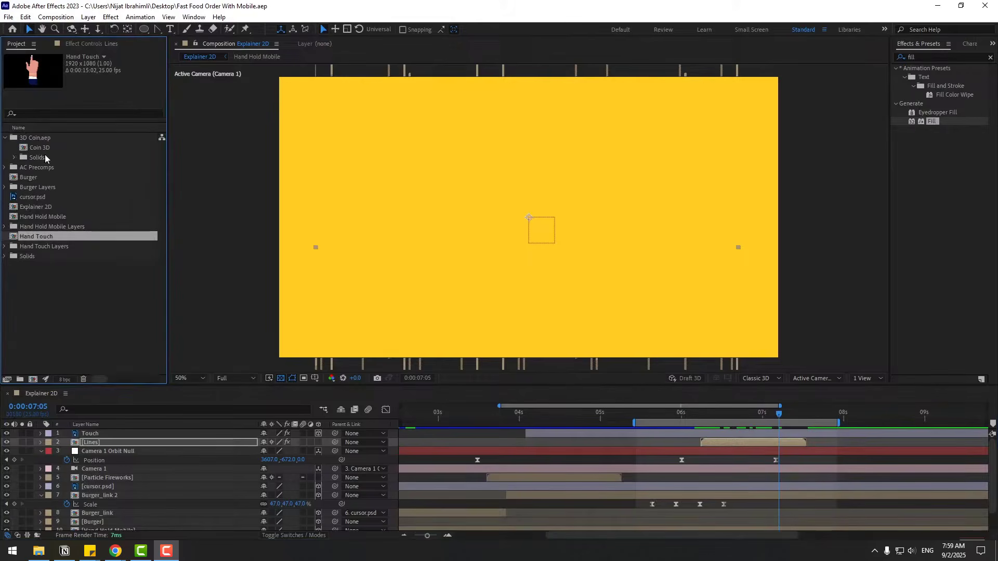
click(44, 149)
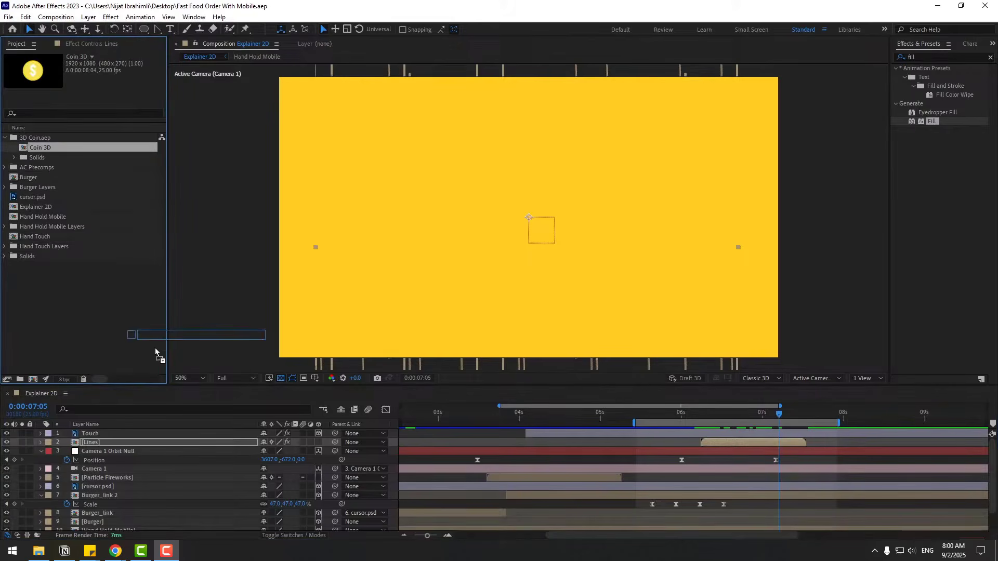
drag(155, 353, 127, 432)
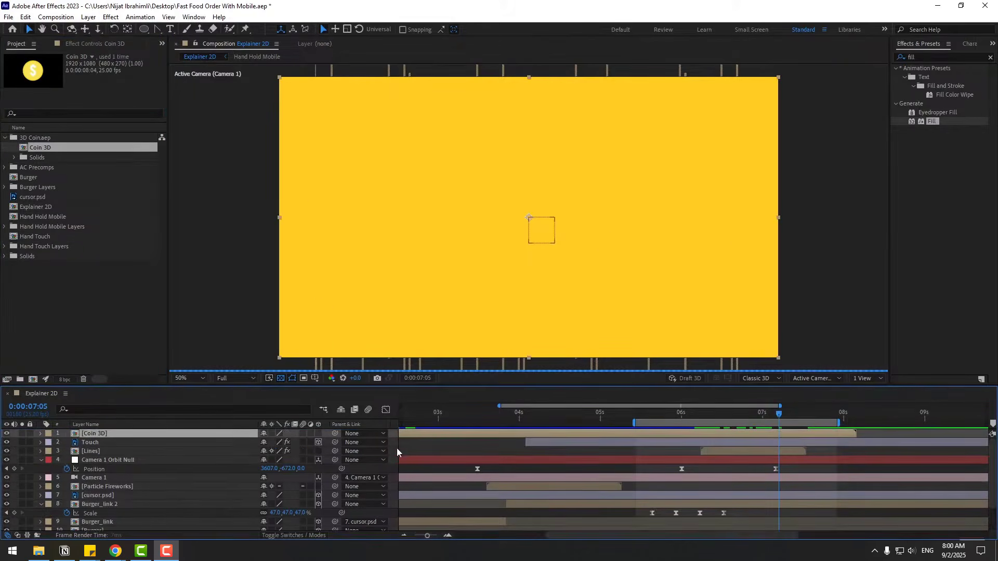
drag(407, 437, 856, 438)
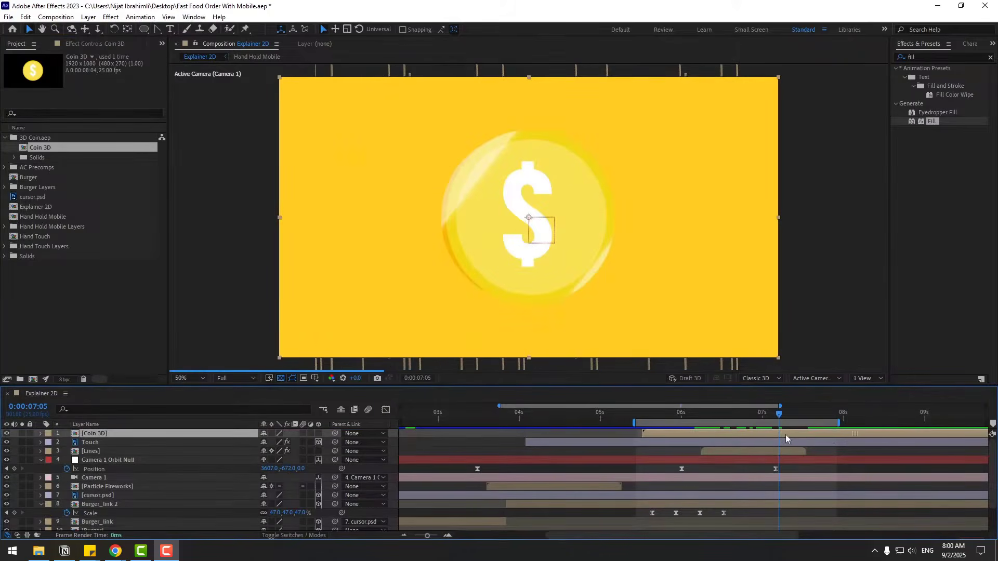
drag(668, 438, 784, 432)
click(737, 415)
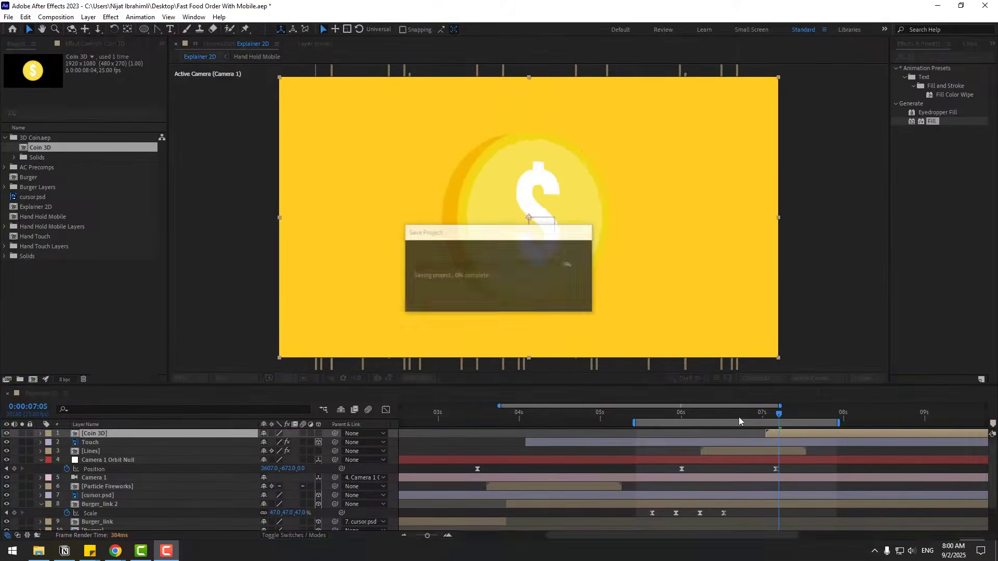
Lower the preview resolution to Quarter and shift the Coin 3D layer to start at about 0:00:06:07
click(237, 378)
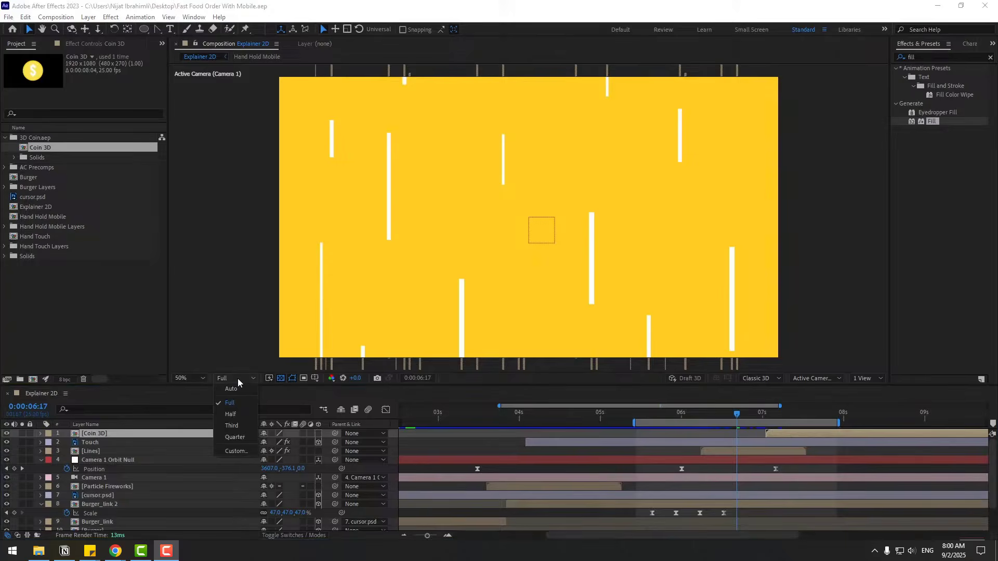
click(236, 446)
drag(708, 416, 726, 434)
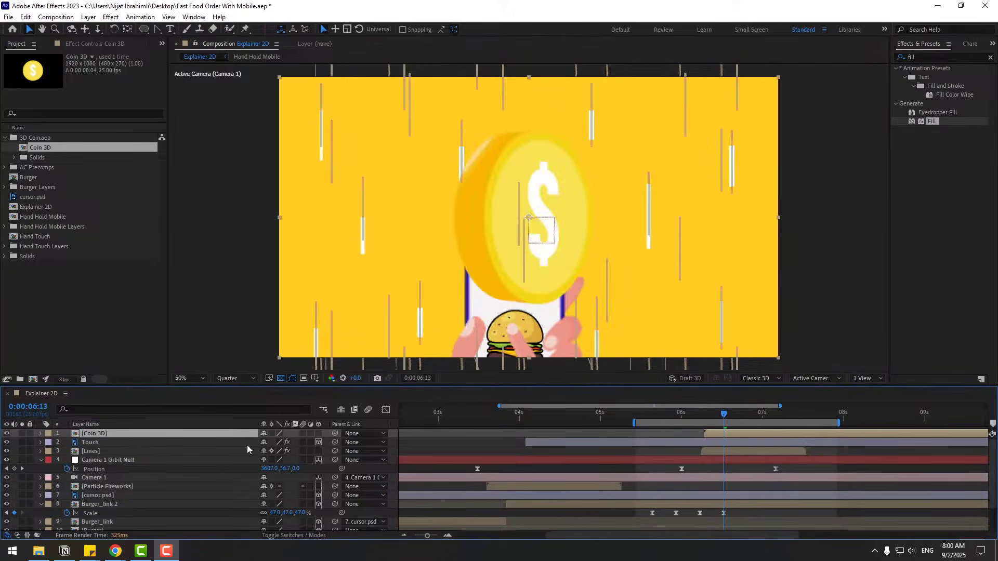
Make Coin 3D a 3D layer with collapsed transformations, start it at about 0:00:06:03 and save the project
click(318, 434)
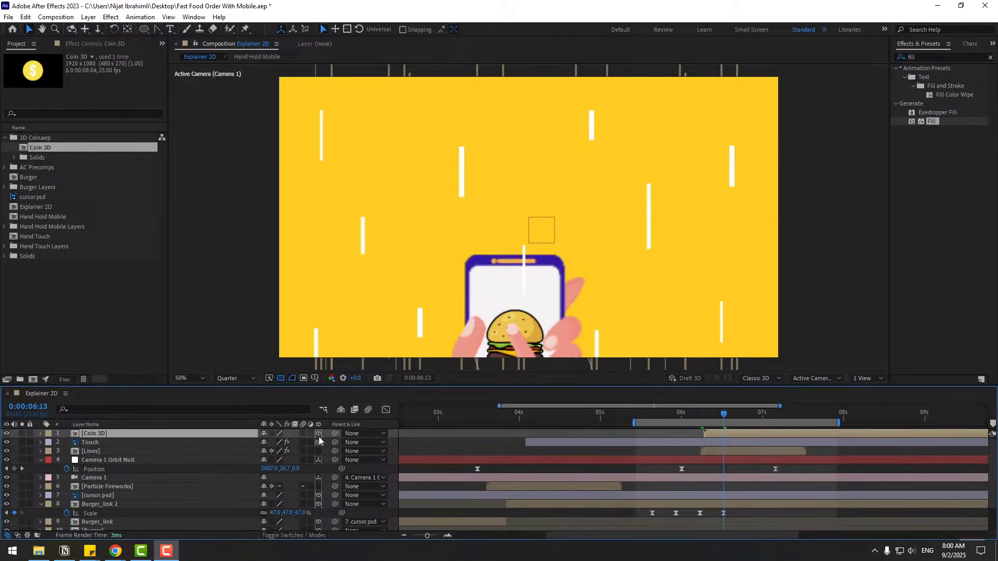
click(269, 436)
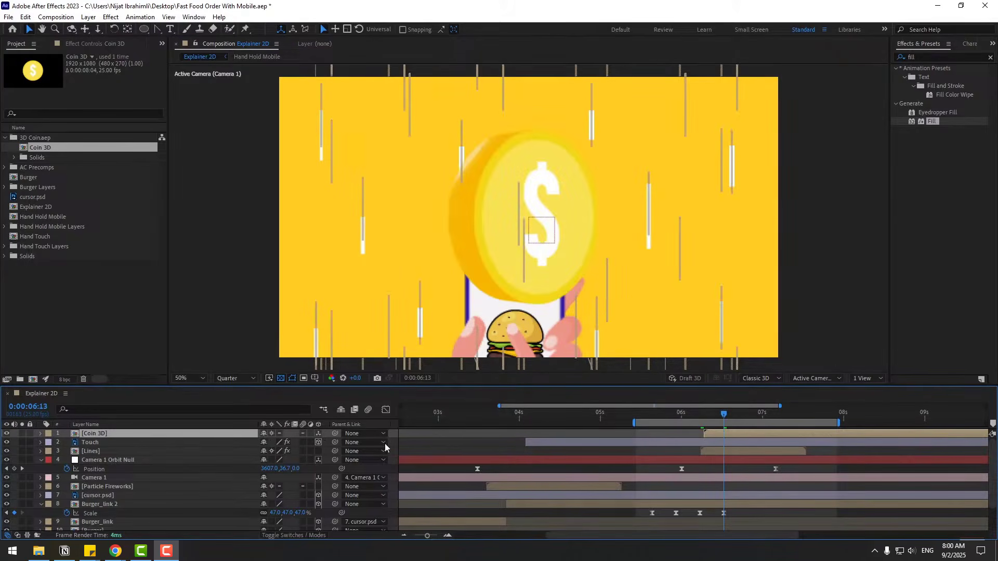
drag(699, 415, 726, 413)
key(ctrl+s)
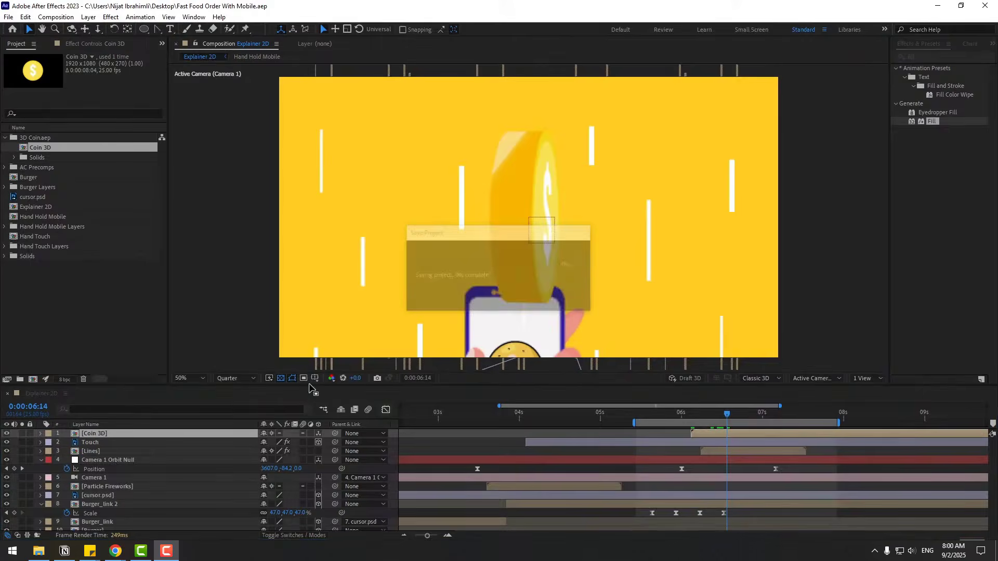
Open the Coin 3D composition, return to Explainer 2D and purge all memory and disk cache
key(comma)
key(comma)
key(comma)
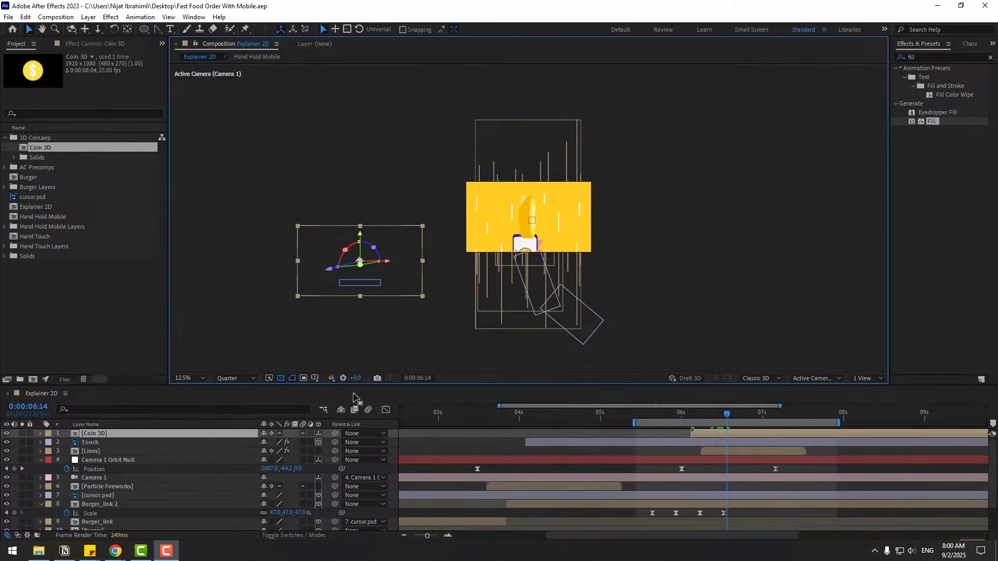
double_click(95, 433)
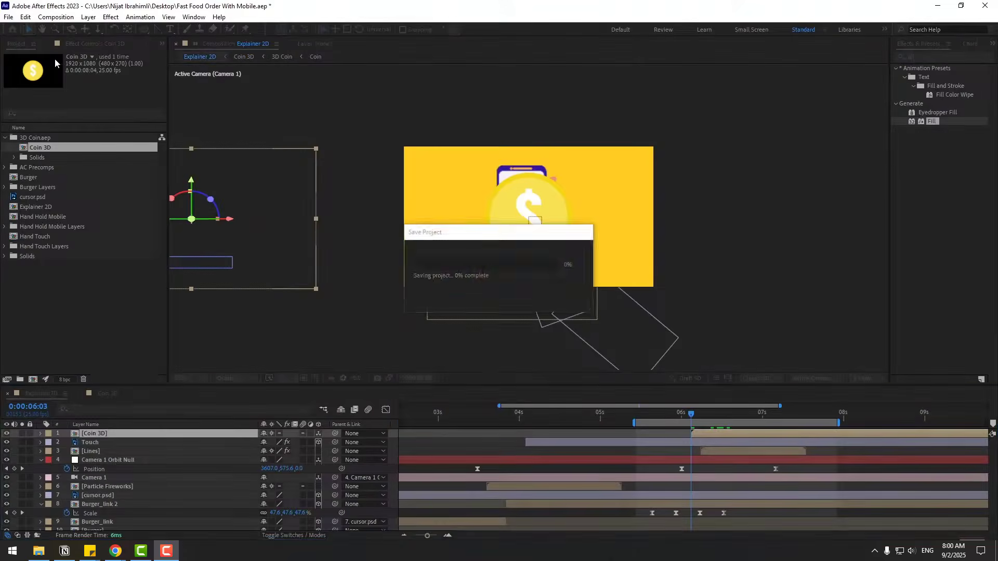
click(25, 17)
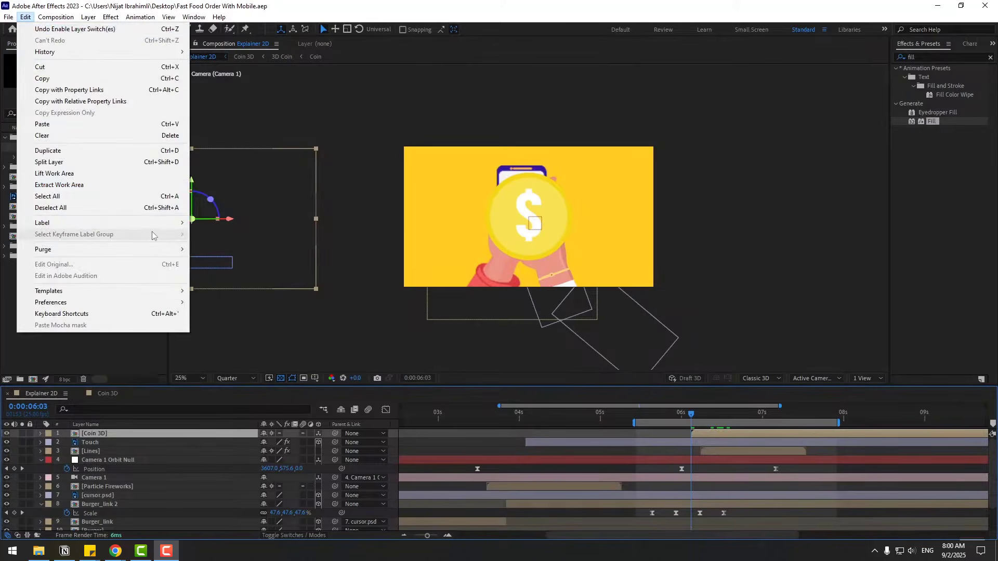
mouse_move(171, 250)
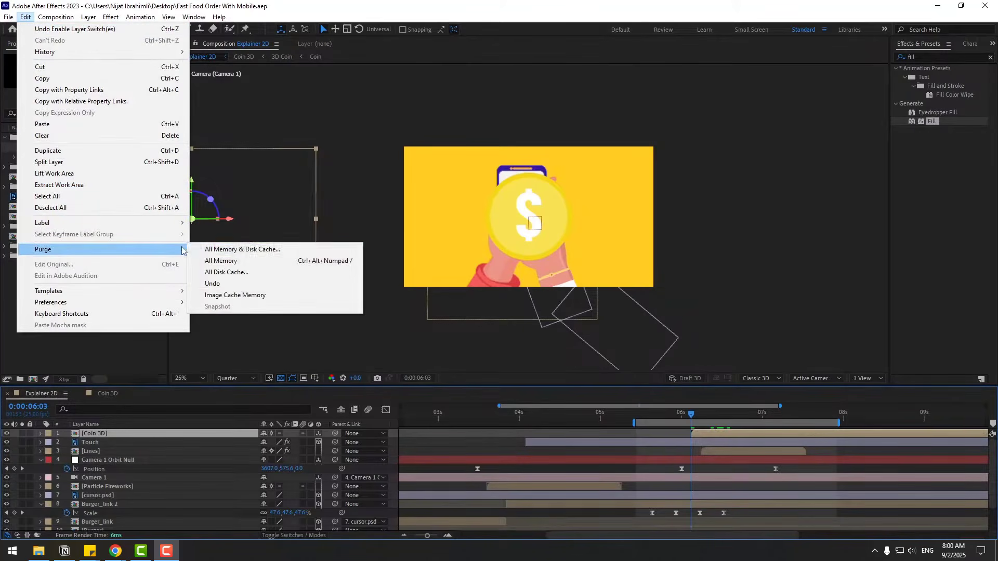
click(237, 250)
click(518, 295)
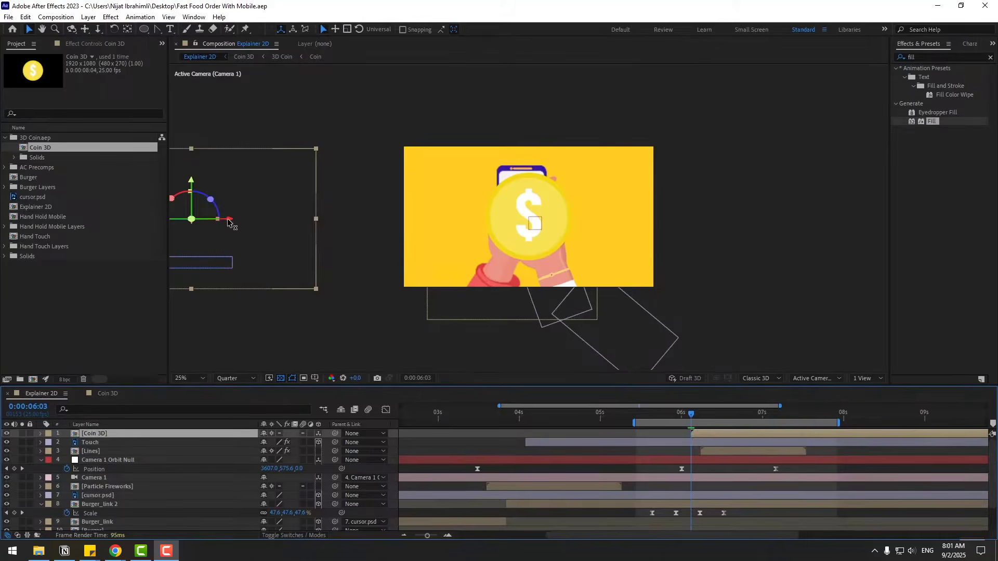
Turn off collapsed transformations for the Coin 3D layer and move it horizontally to the center of the frame
drag(228, 222, 262, 224)
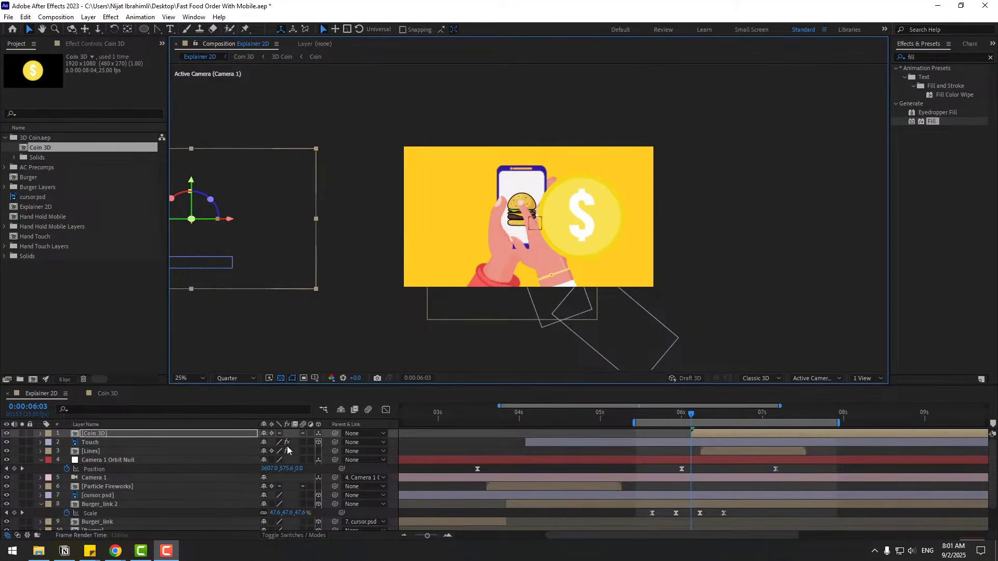
click(272, 433)
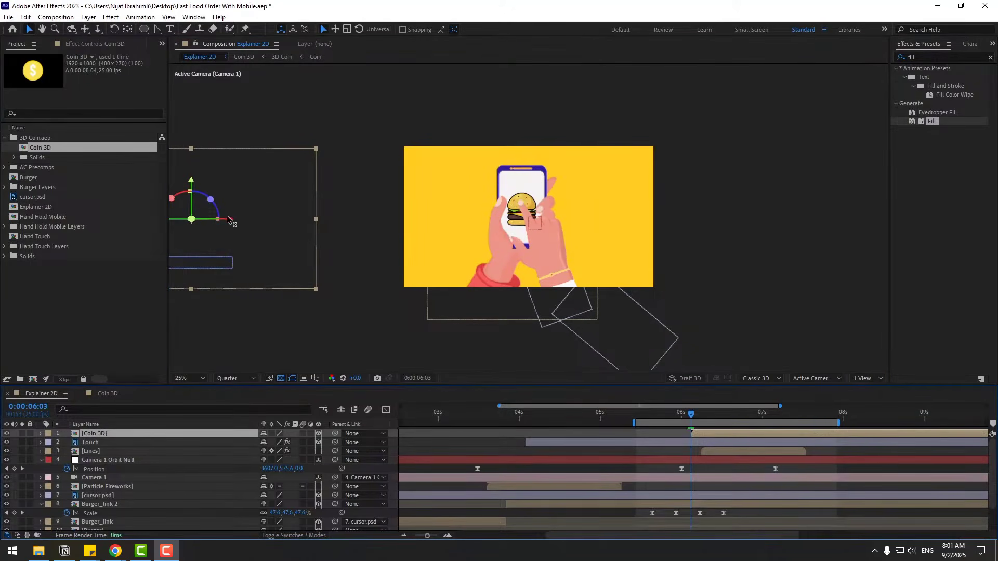
drag(228, 219, 563, 220)
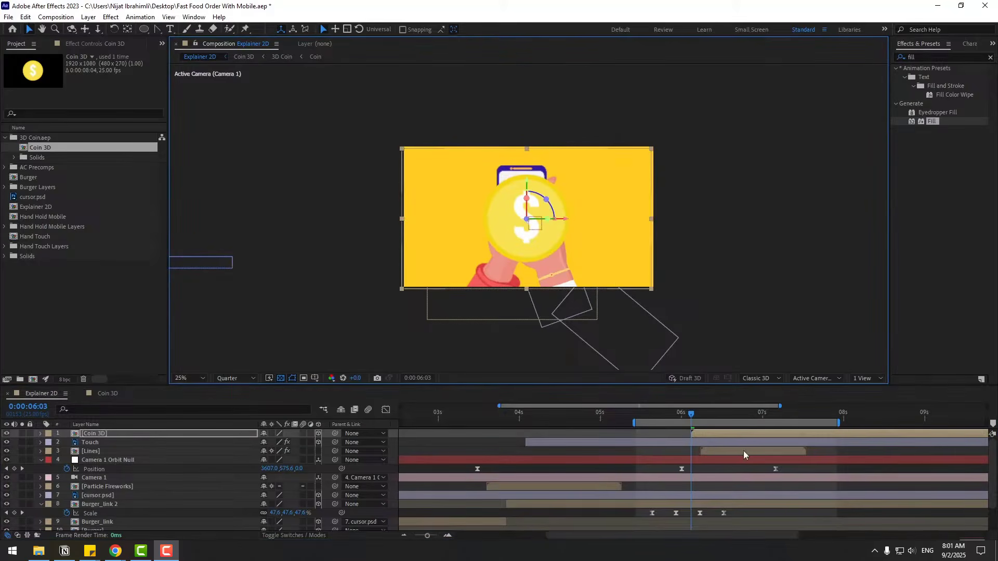
Raise the coin to the middle of the frame at 0:00:06:23 and start its layer at about 0:00:06:01
drag(675, 413, 753, 416)
click(665, 415)
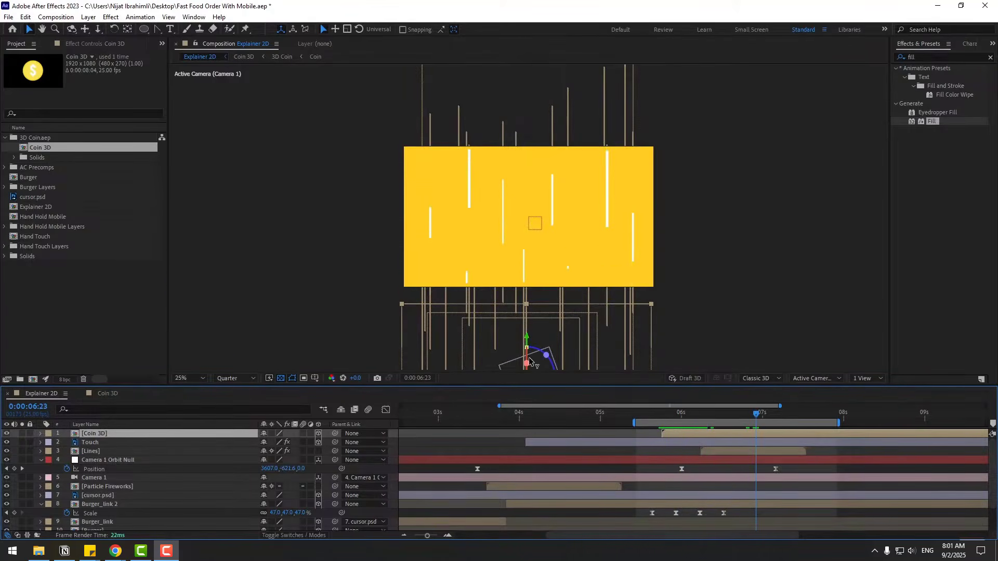
drag(527, 339, 522, 180)
click(645, 415)
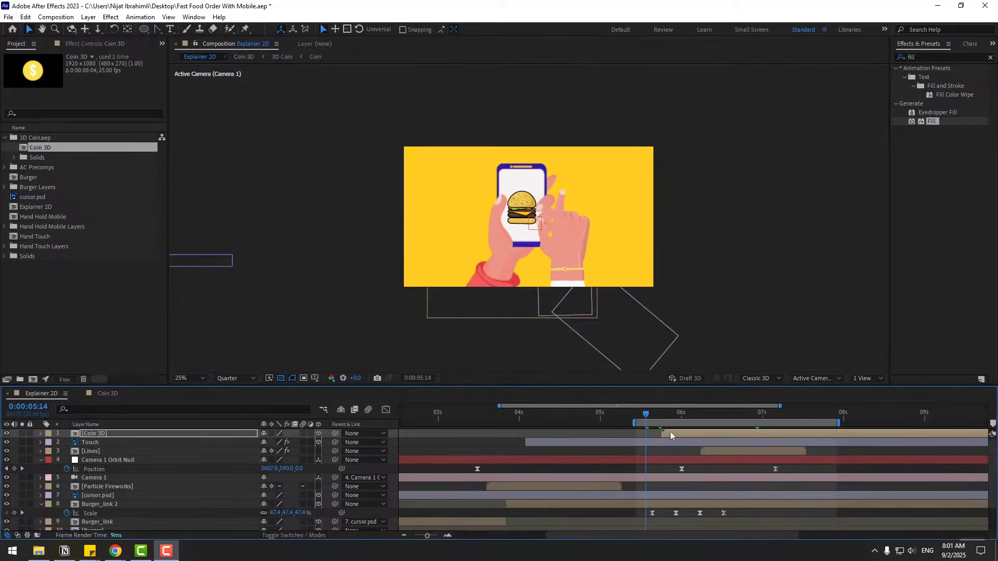
drag(672, 412, 756, 416)
Duplicate the BG layer and change the upper copy's Fill color to blue 21BEFF
click(41, 460)
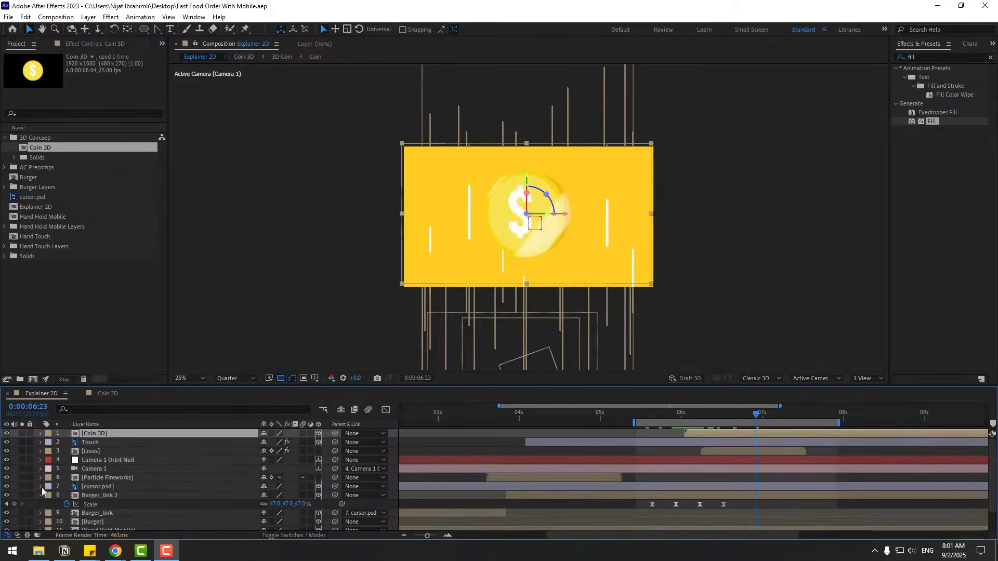
click(41, 495)
scroll(155, 482, down, 1)
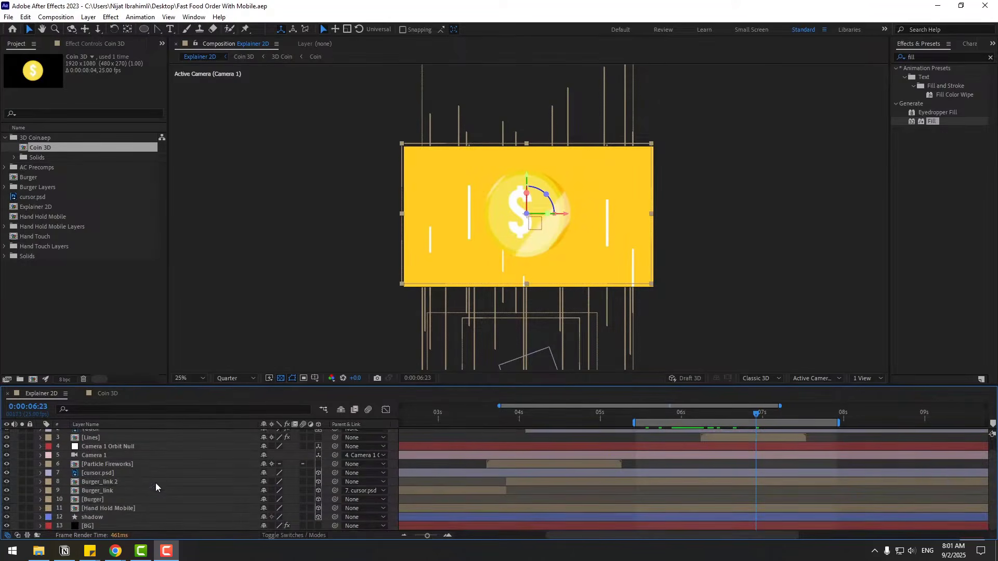
click(86, 527)
scroll(143, 498, down, 1)
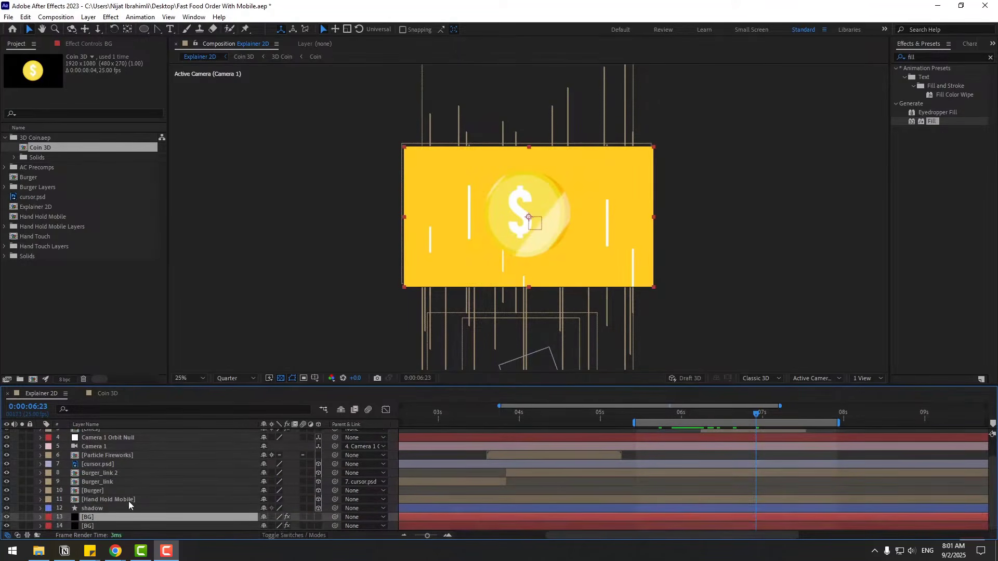
click(76, 45)
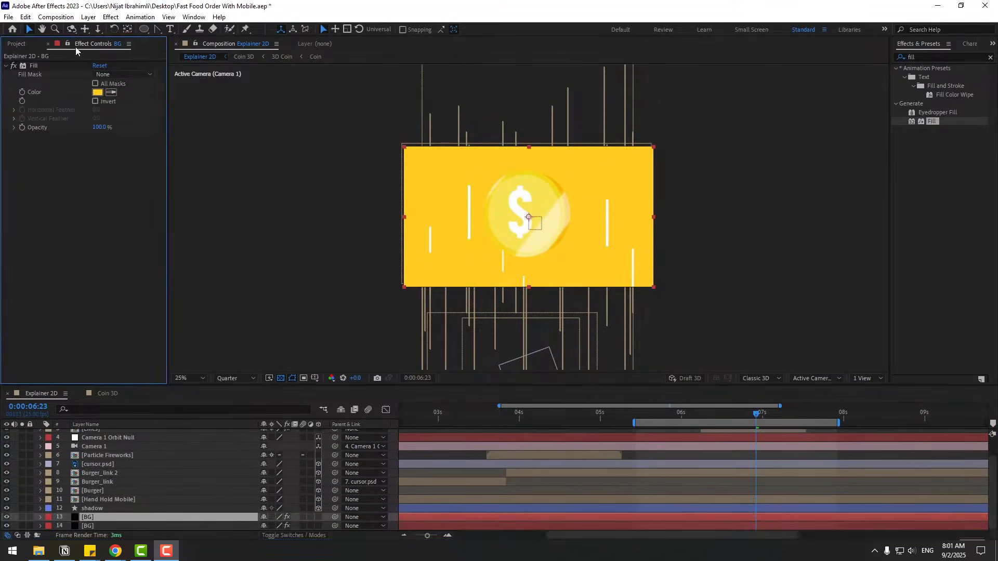
click(98, 93)
click(335, 397)
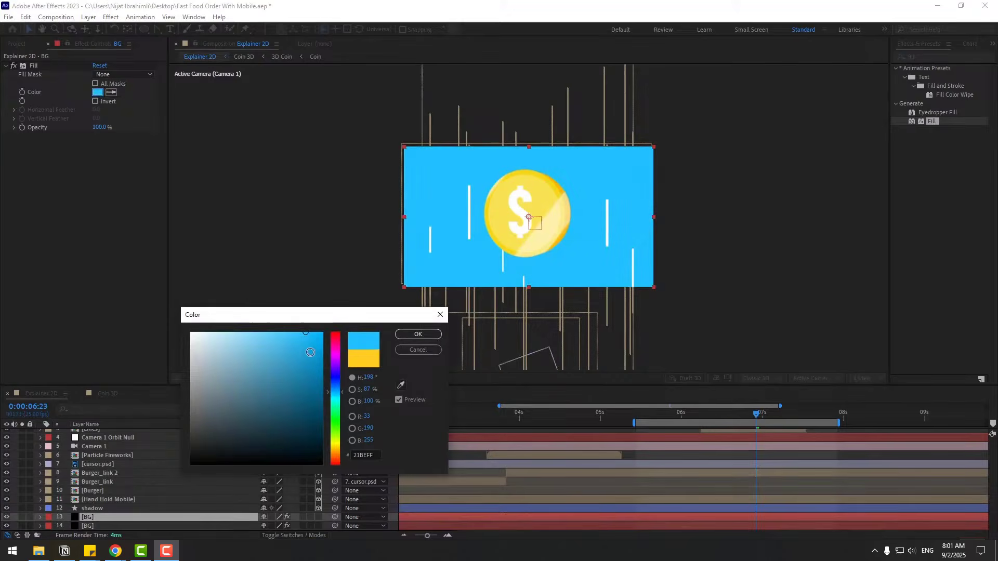
click(419, 336)
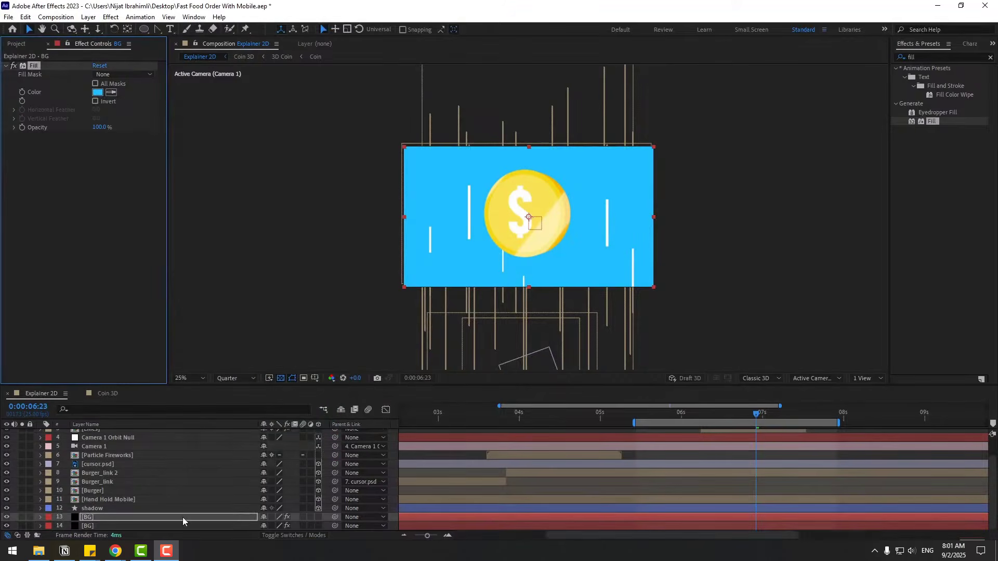
Animate the blue BG layer's opacity from 0% at about 0:00:06:06 to 100% at 0:00:06:13 with eased keyframes
click(110, 519)
key(t)
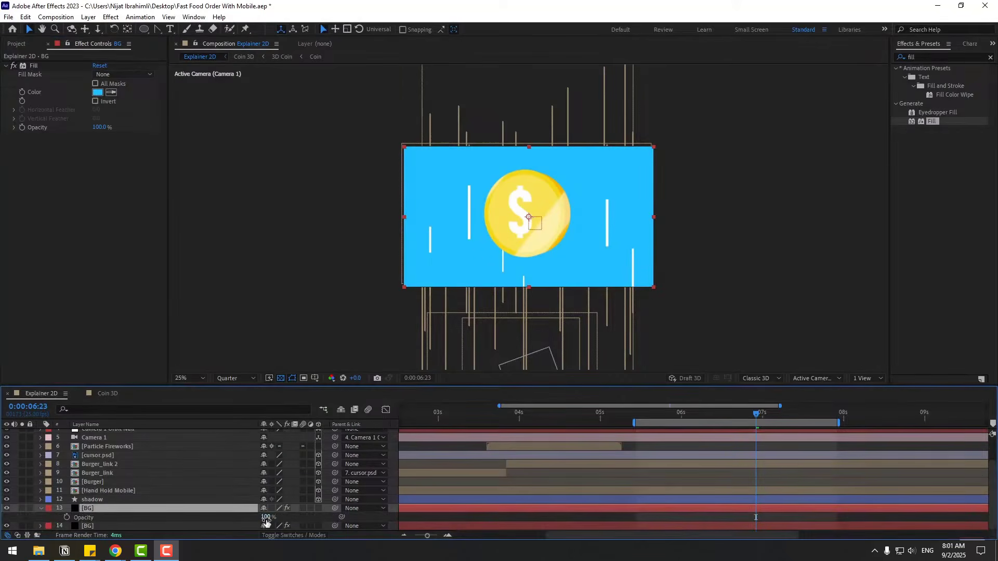
key(Return)
drag(731, 415, 708, 414)
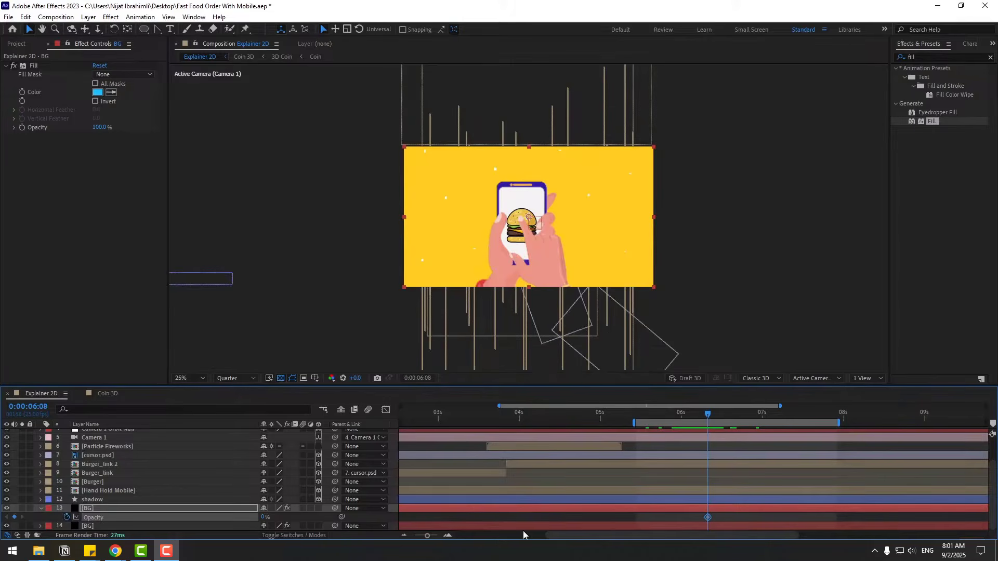
drag(703, 420, 724, 415)
click(264, 518)
text(100)
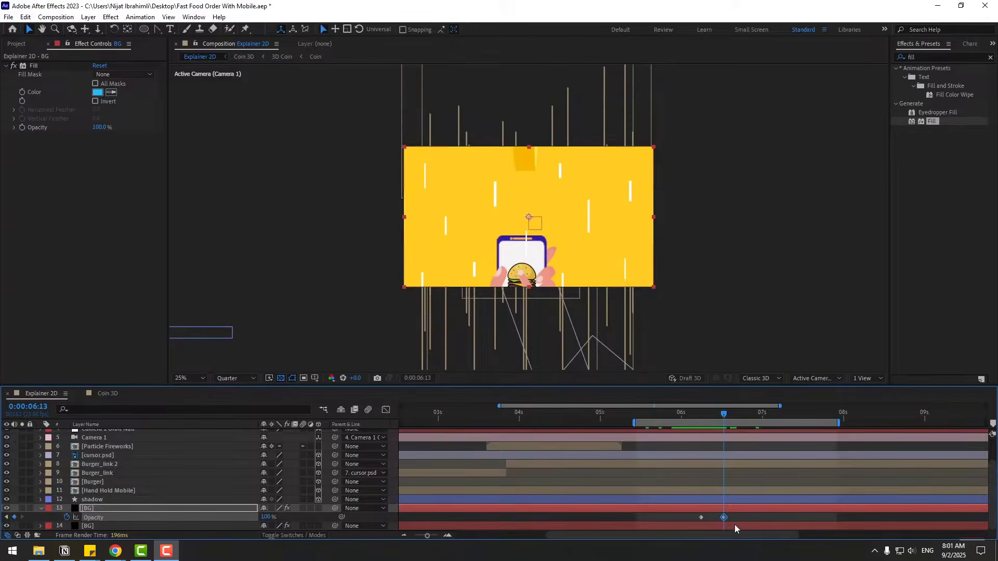
right_click(702, 518)
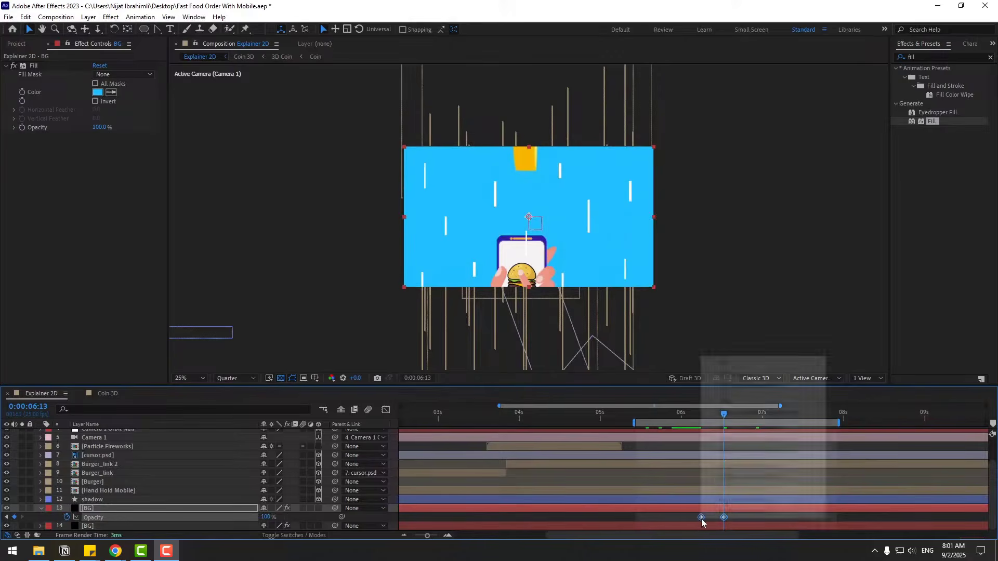
mouse_move(764, 512)
click(848, 455)
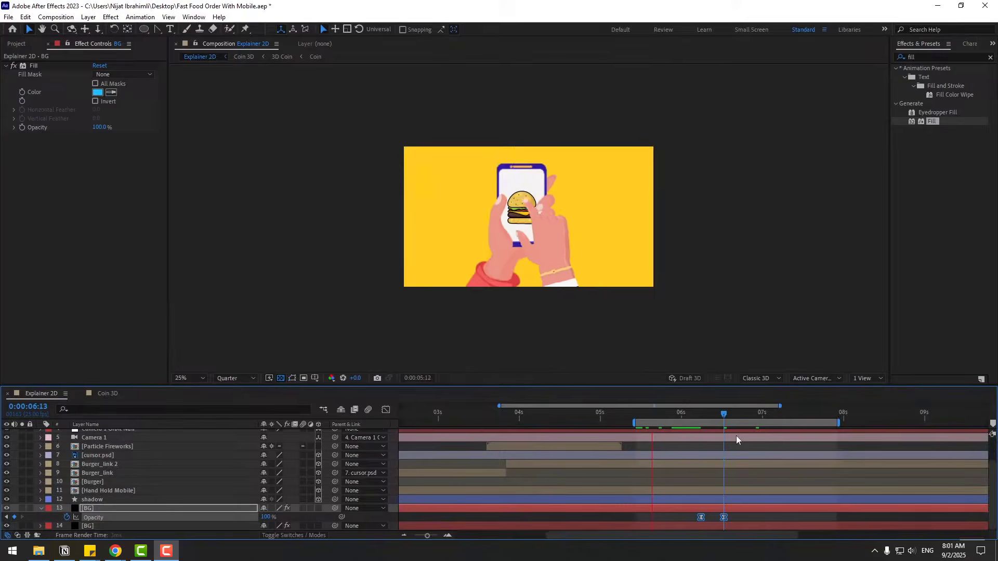
Move the blue BG layer's first opacity keyframe earlier, to about 0:00:06:04
click(707, 416)
double_click(701, 518)
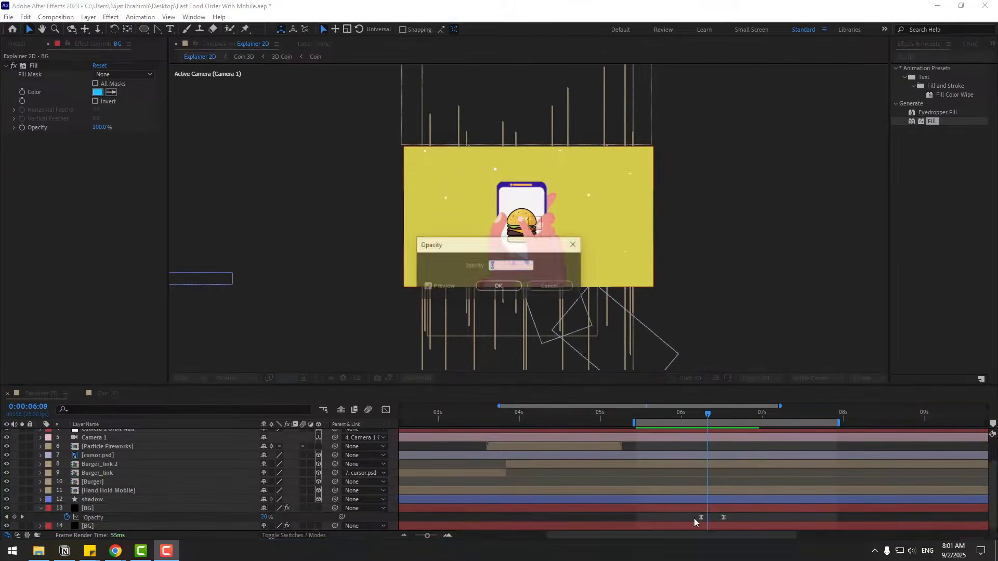
double_click(701, 518)
key(Escape)
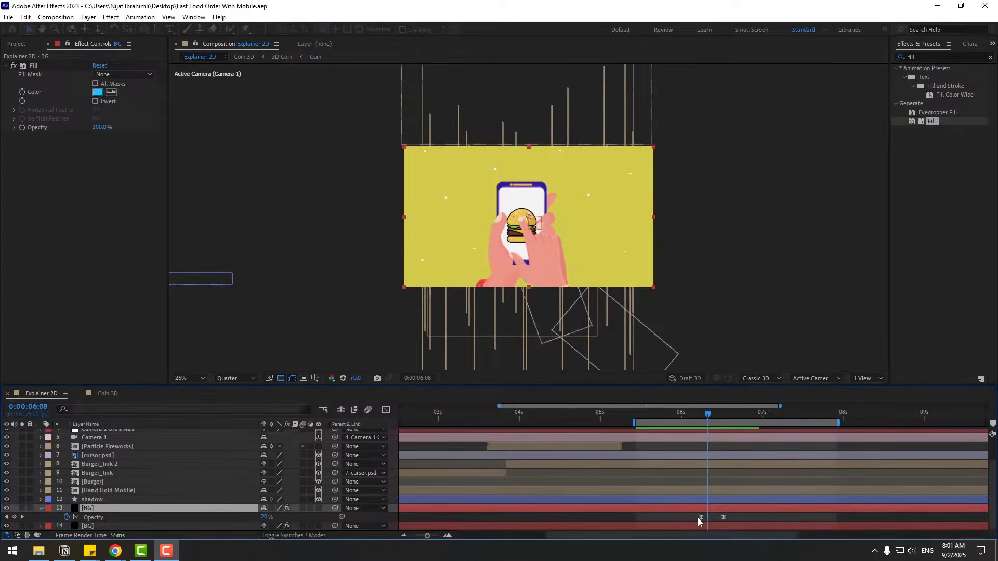
drag(701, 519, 694, 518)
Center the Coin 3D layer in the frame at 0:00:08:07 using the title/action safe guides, and save the project
click(679, 415)
drag(679, 414, 866, 415)
scroll(160, 456, up, 3)
scroll(160, 457, up, 1)
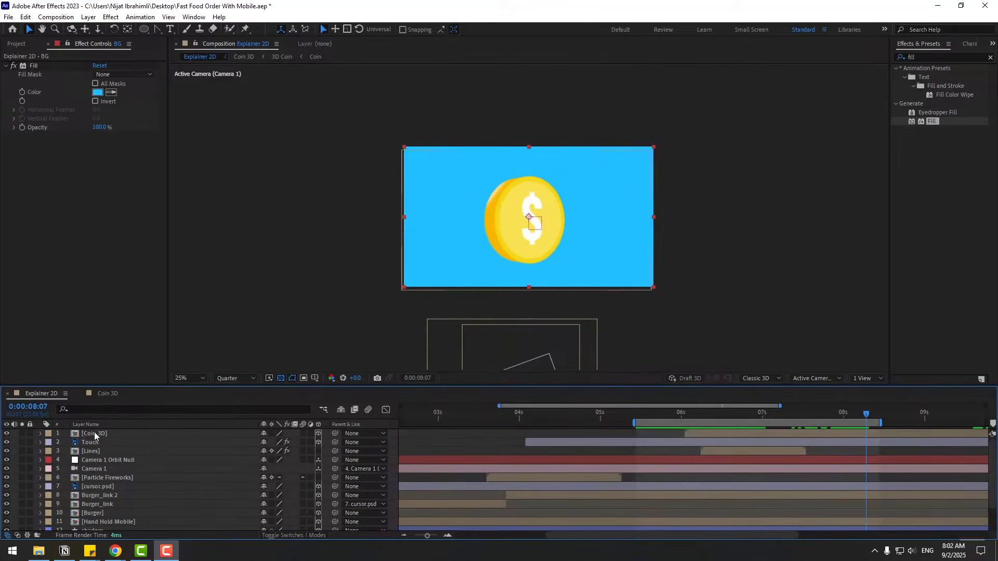
click(94, 434)
key(period)
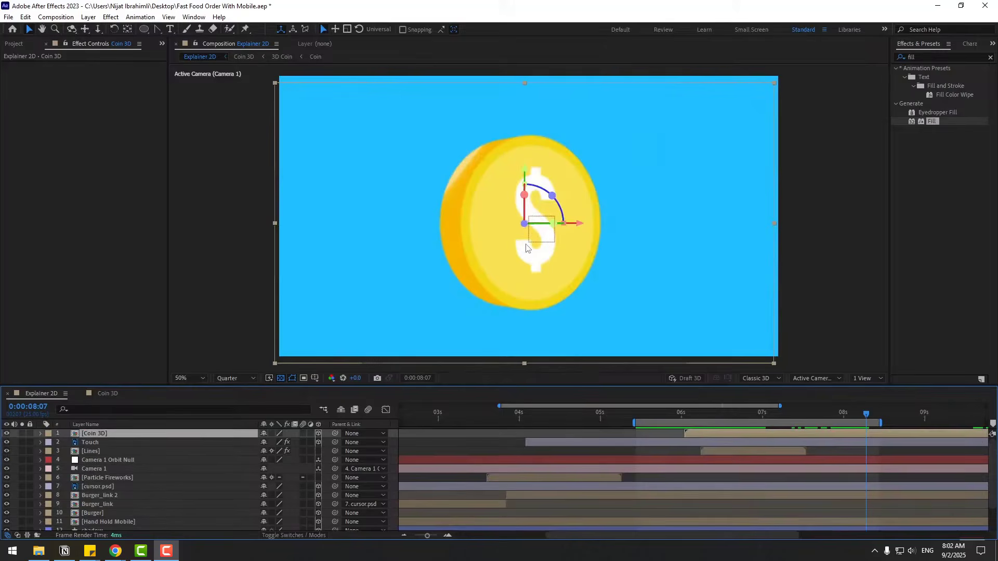
click(314, 379)
click(354, 389)
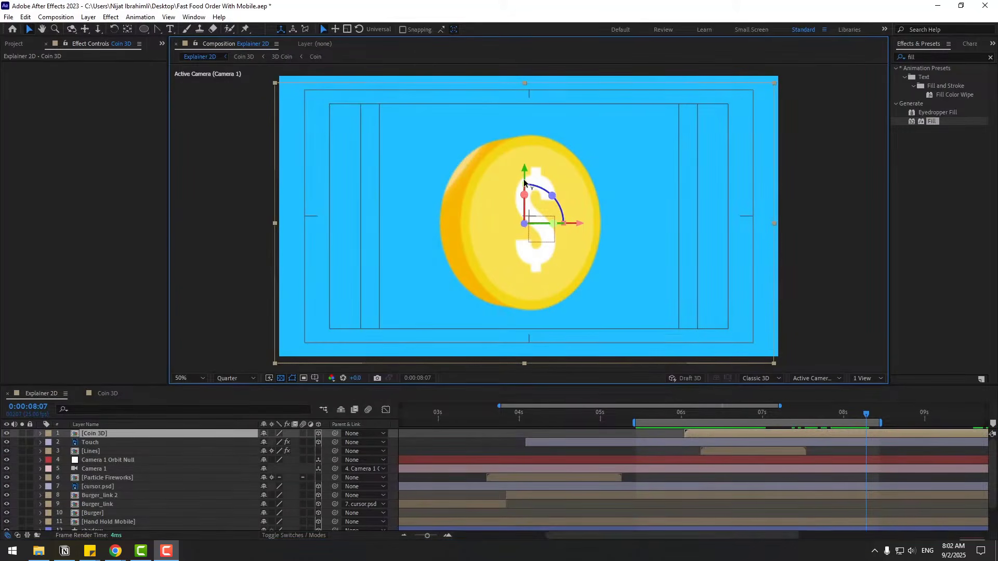
drag(523, 179, 525, 172)
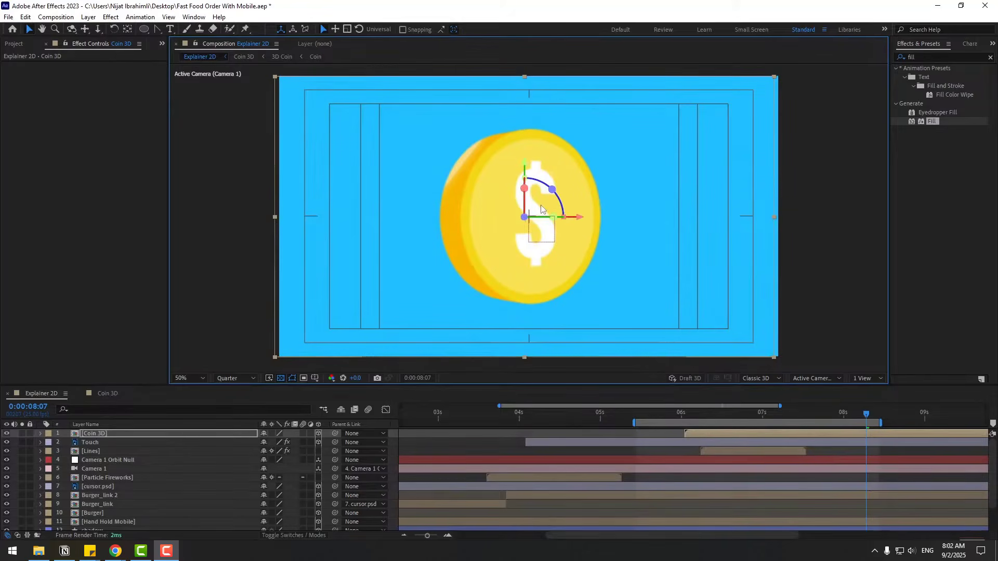
drag(576, 218, 582, 214)
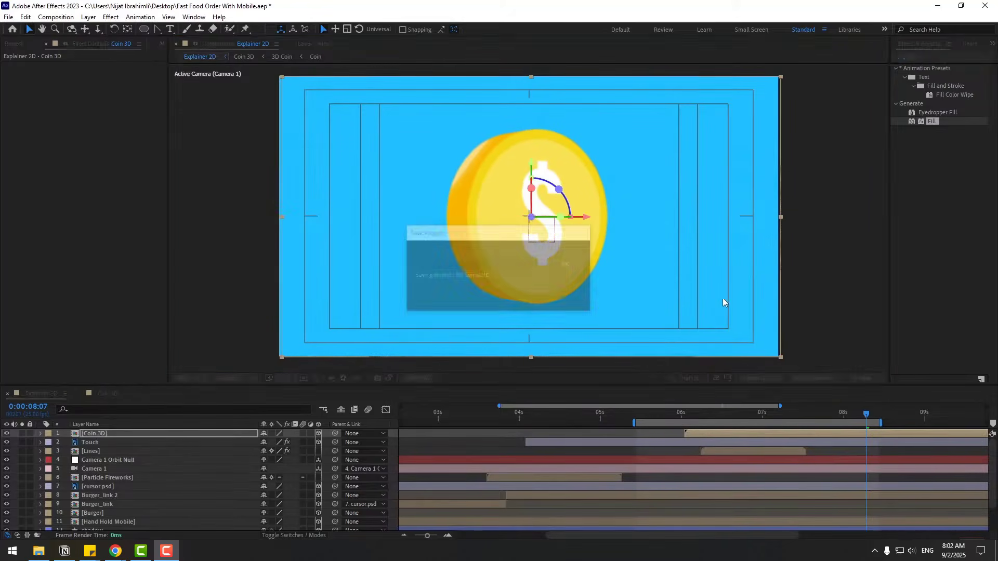
Preview the transition, move the blue BG layer's second opacity keyframe to about 0:00:06:20, and save the project
key(space)
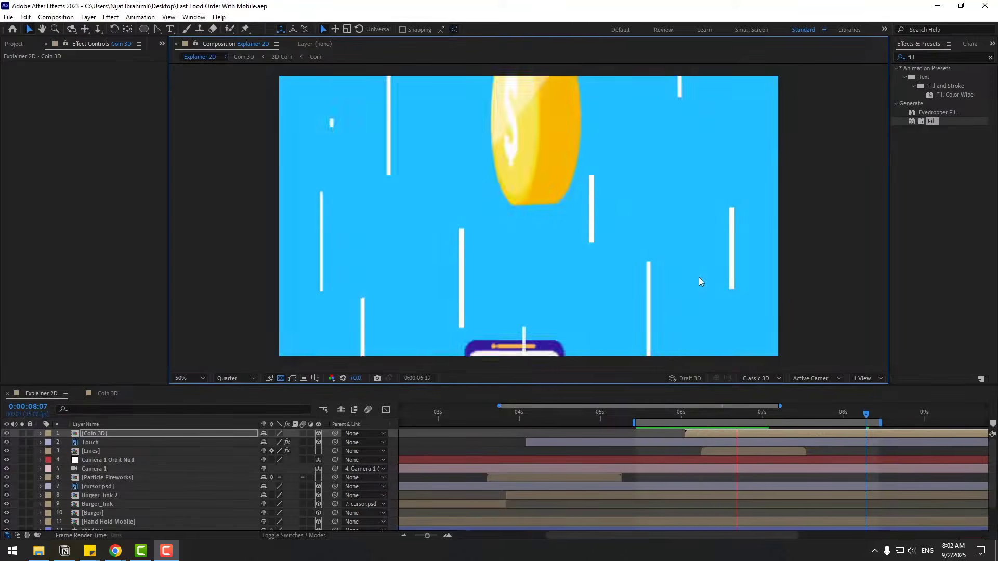
key(comma)
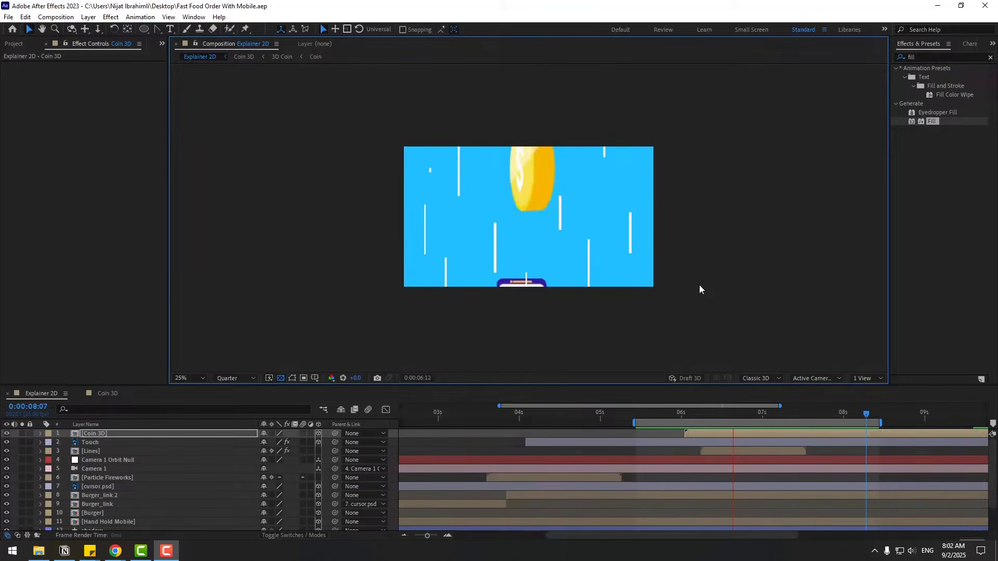
drag(714, 415, 739, 428)
scroll(774, 483, down, 2)
drag(723, 517, 751, 520)
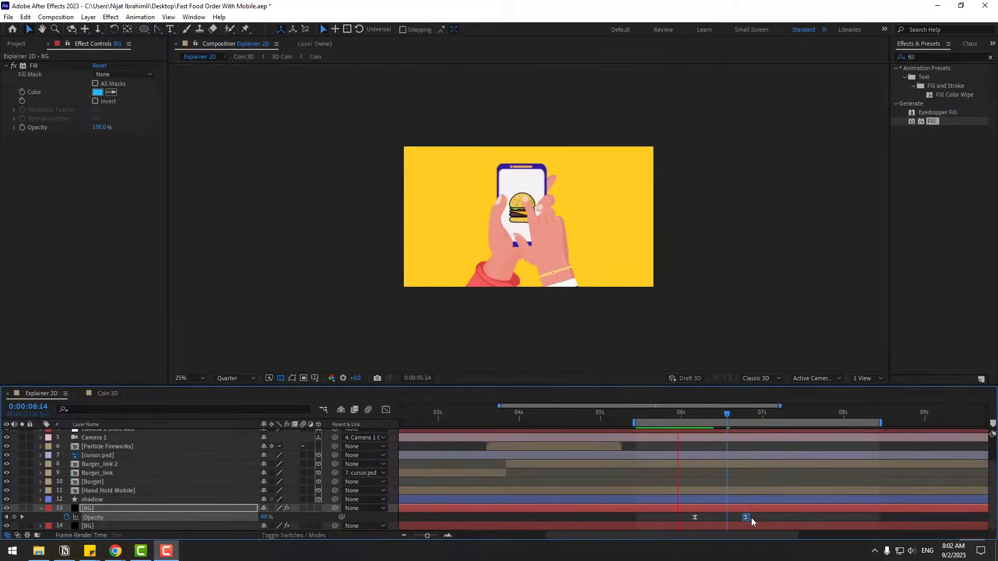
key(space)
key(space)
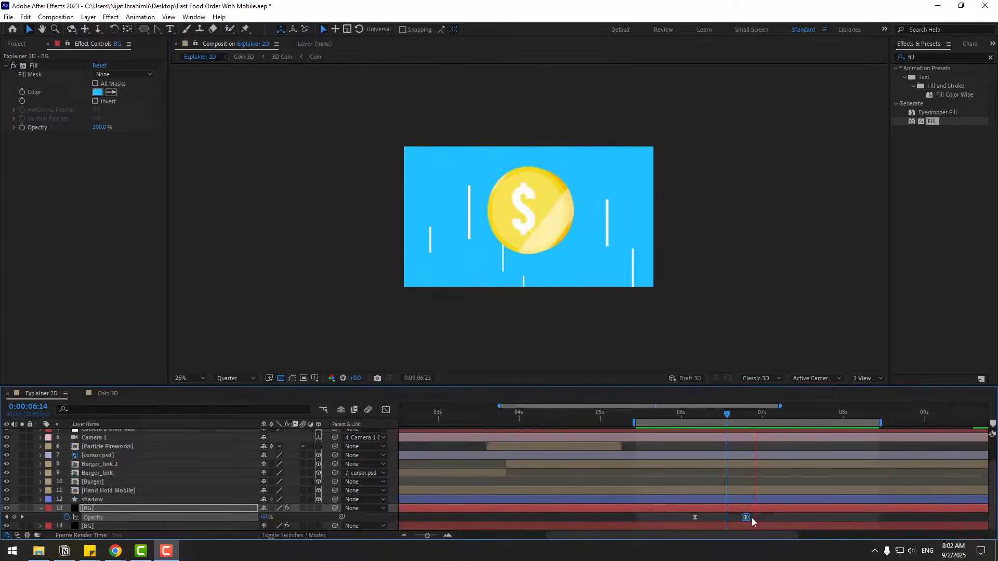
click(831, 412)
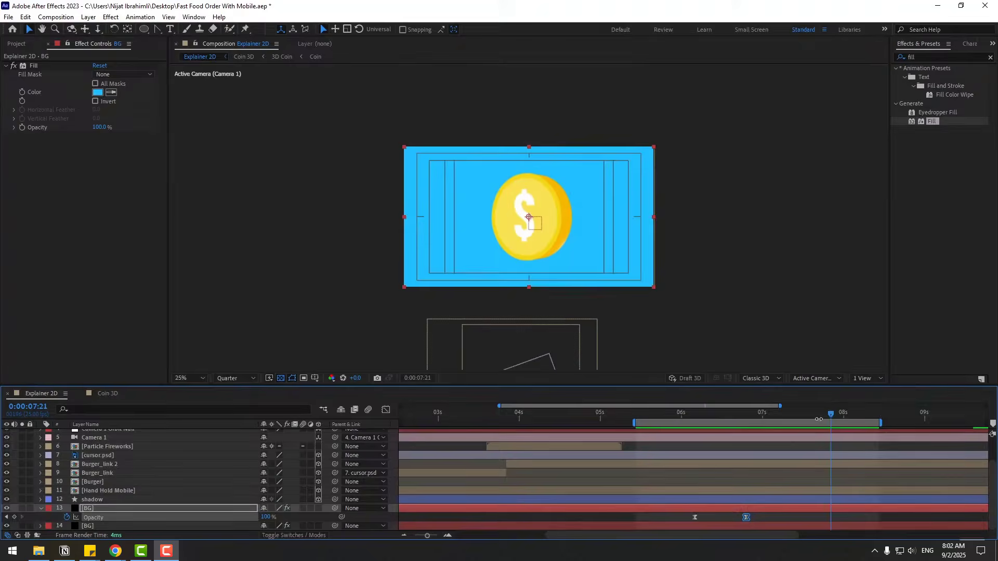
key(ctrl+s)
Create a black 1920 × 1080 px solid named grid above the blue BG layer
click(87, 17)
mouse_move(93, 30)
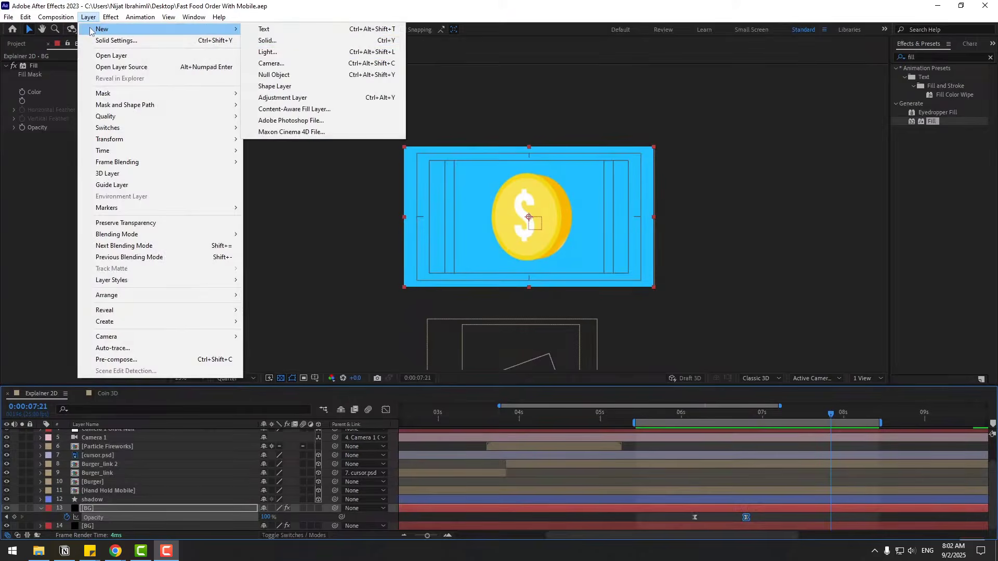
click(259, 37)
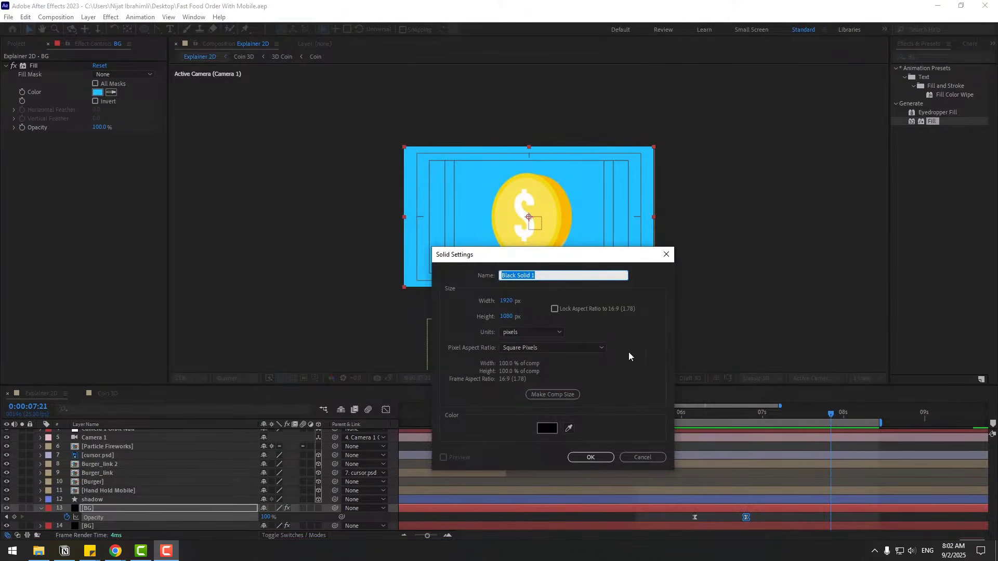
text(grid_)
click(591, 457)
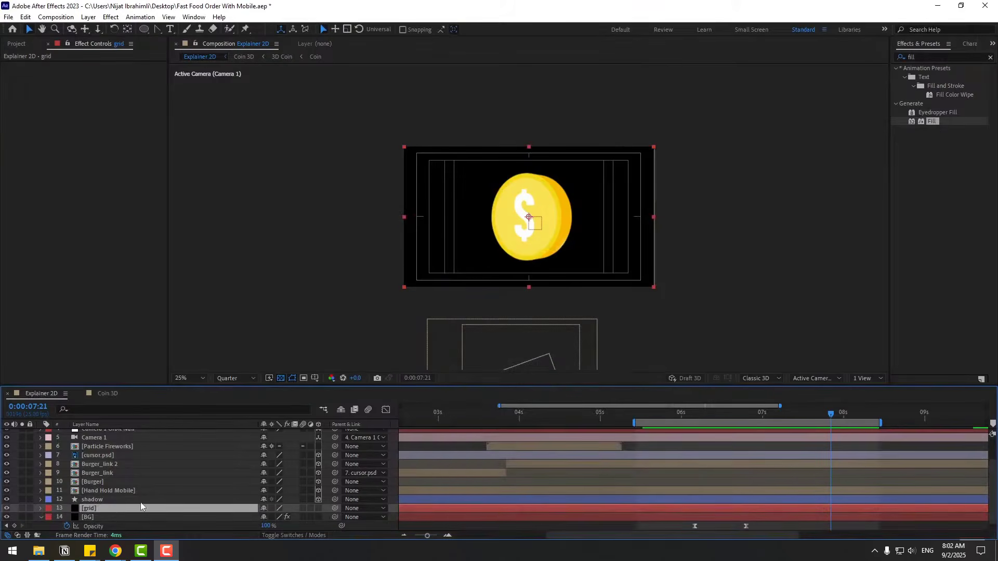
Find the Grid effect and apply it to the grid layer
scroll(141, 503, down, 1)
double_click(928, 56)
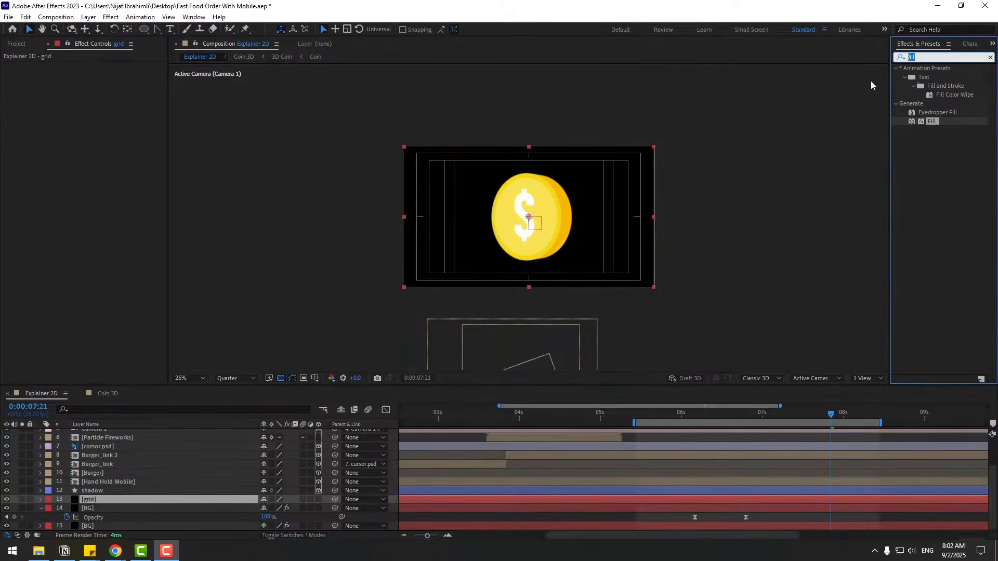
text(grid)
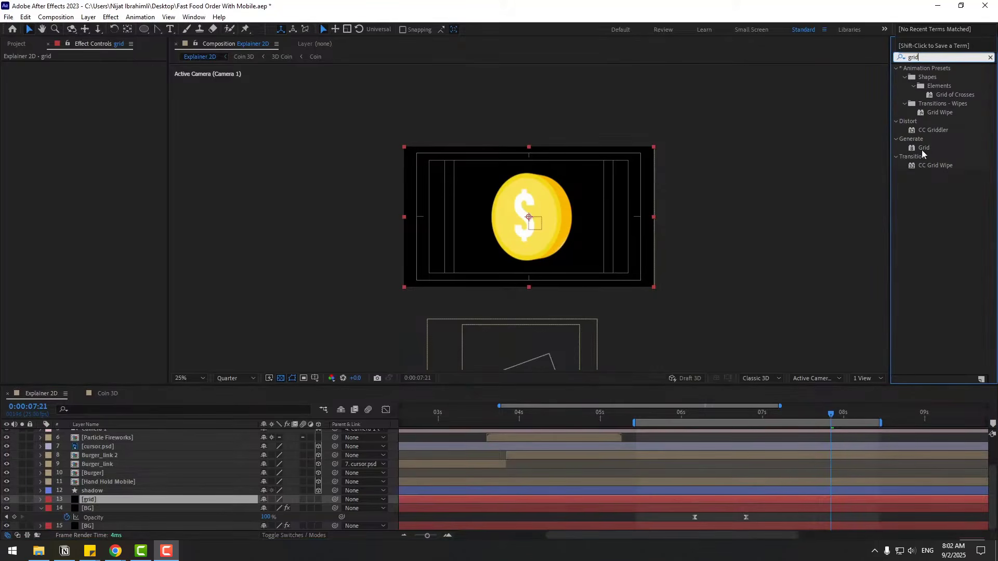
drag(925, 149, 88, 502)
key(period)
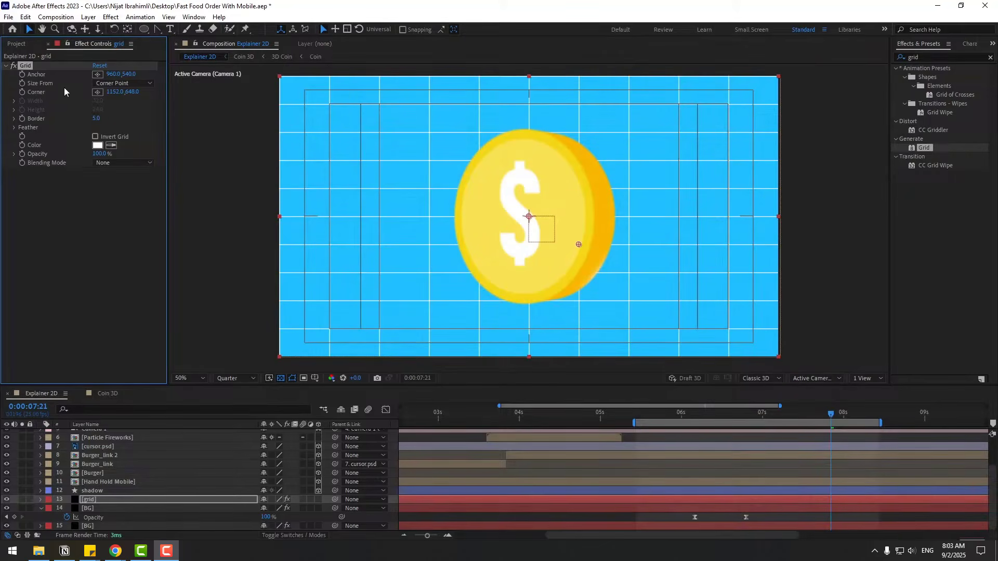
Size the Grid effect by Width Slider with width 97.3 and opacity 34%, hiding the title/action safe guides
click(105, 84)
click(112, 106)
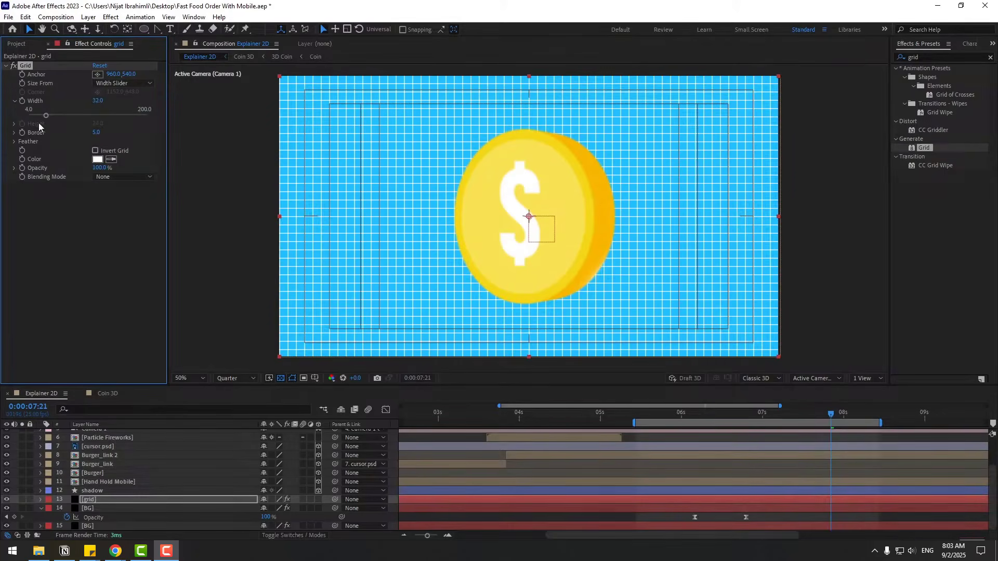
drag(46, 116, 77, 115)
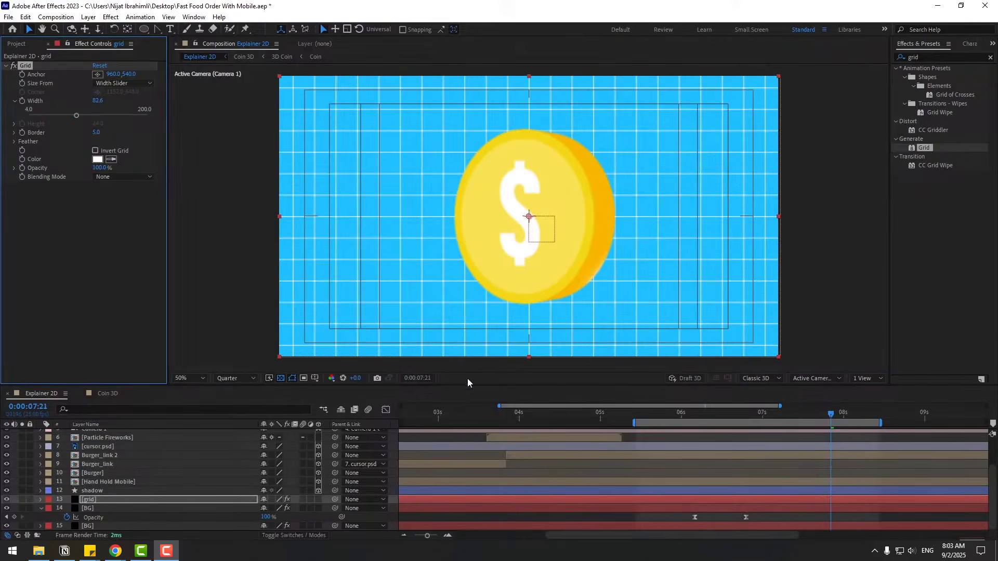
click(316, 378)
click(338, 393)
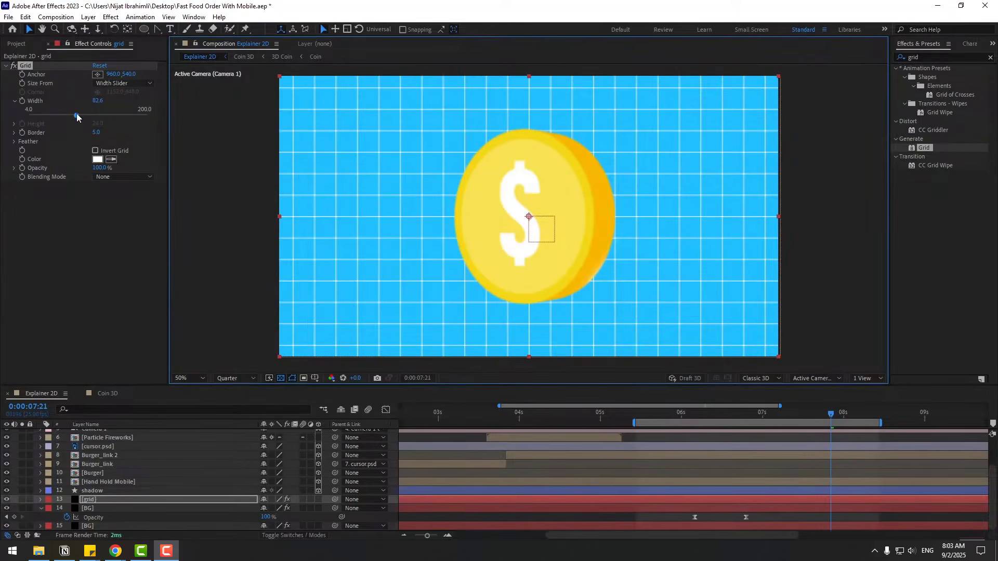
drag(77, 114, 86, 119)
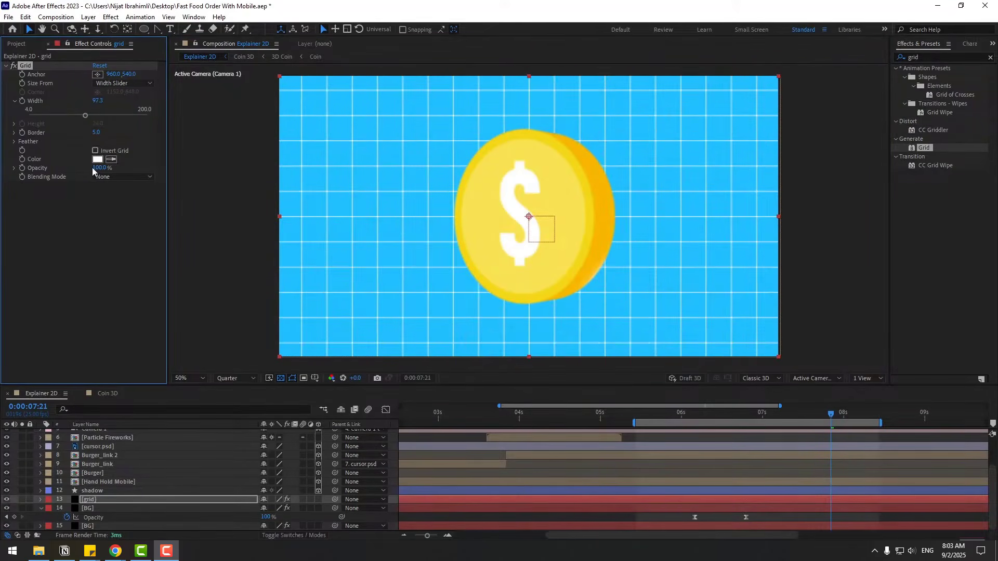
drag(99, 167, 56, 167)
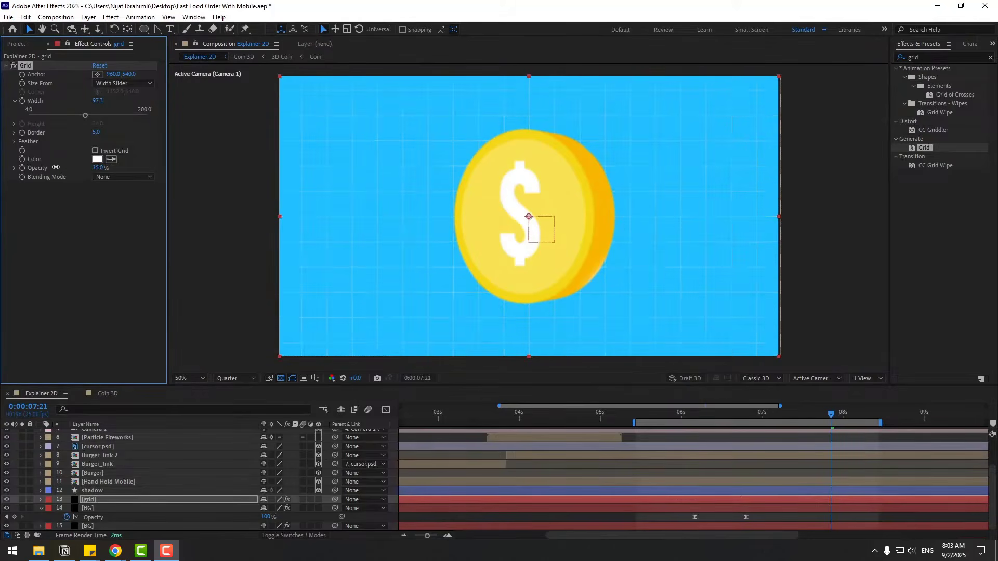
Find the CC Lens effect, apply it to the grid layer, and set its size to 255
click(917, 55)
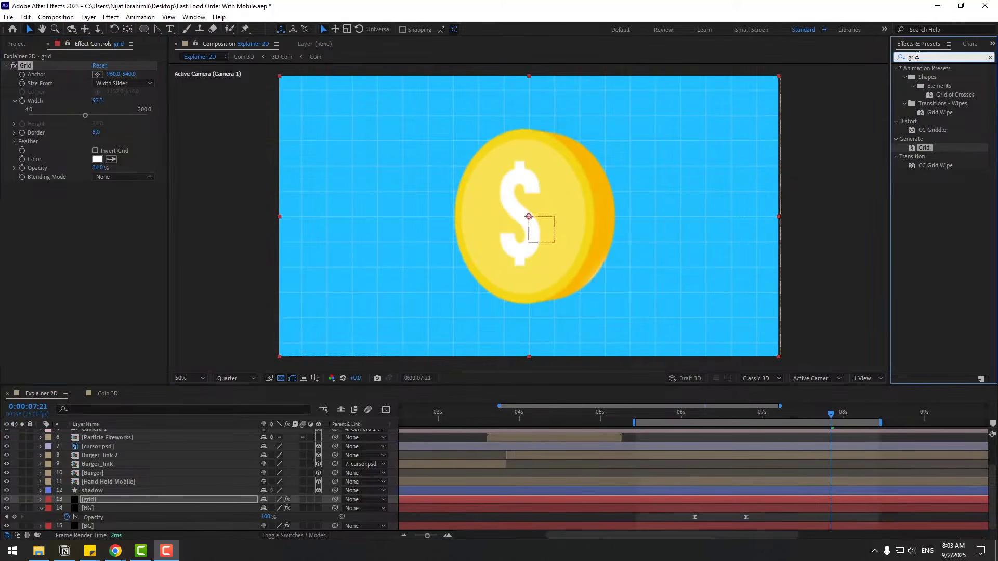
text(cc len)
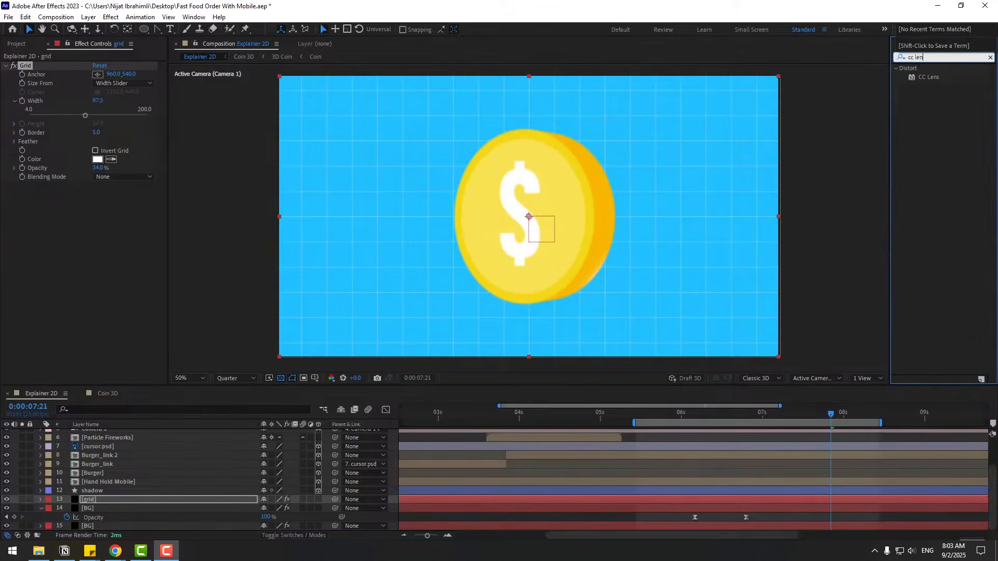
drag(929, 78, 944, 117)
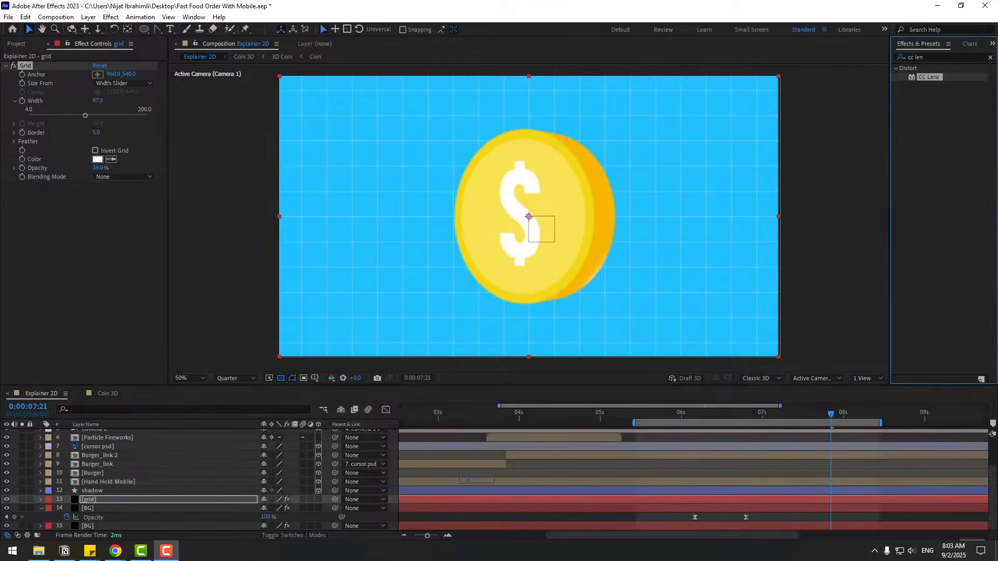
drag(481, 481, 90, 500)
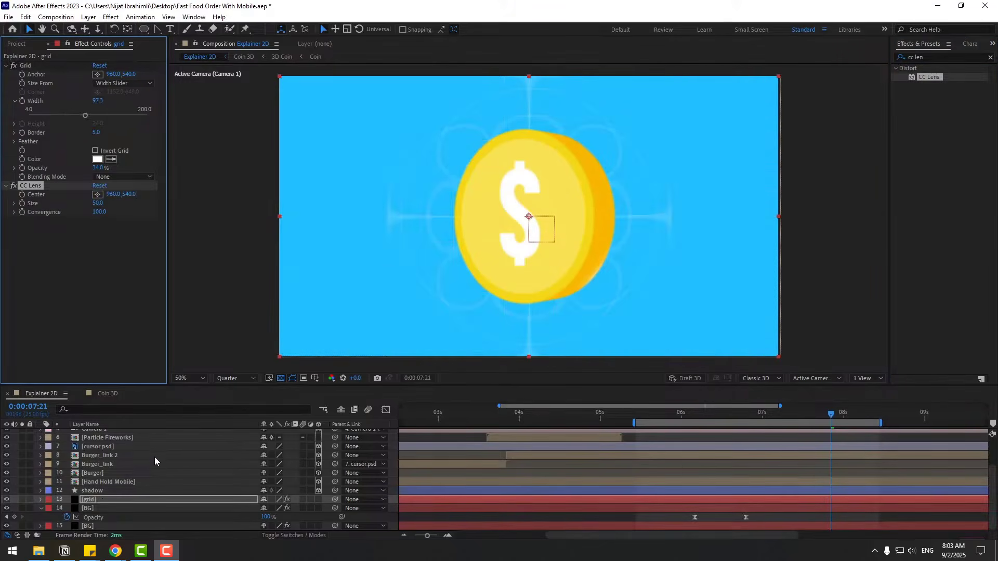
drag(679, 412, 789, 414)
drag(98, 203, 146, 201)
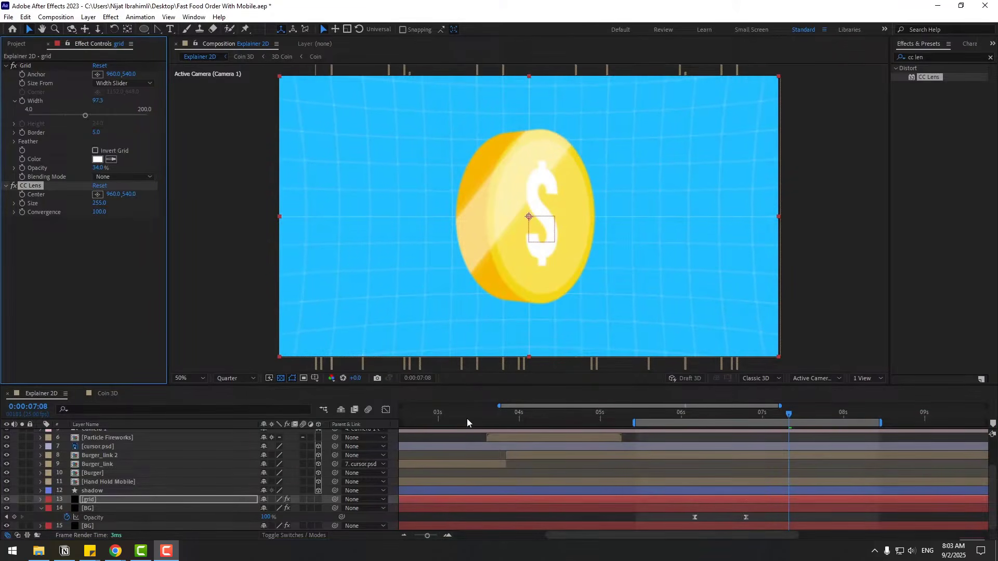
Save the project, extend the work area back to the composition's start, and preview the animation from the burger to the coin
click(480, 437)
scroll(494, 428, down, 3)
drag(427, 417, 539, 418)
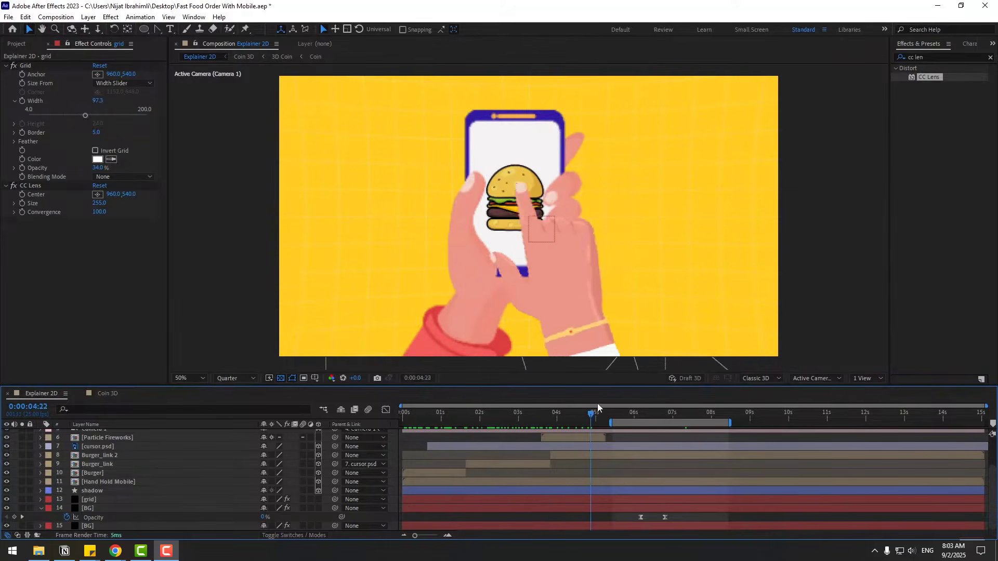
drag(598, 403, 722, 396)
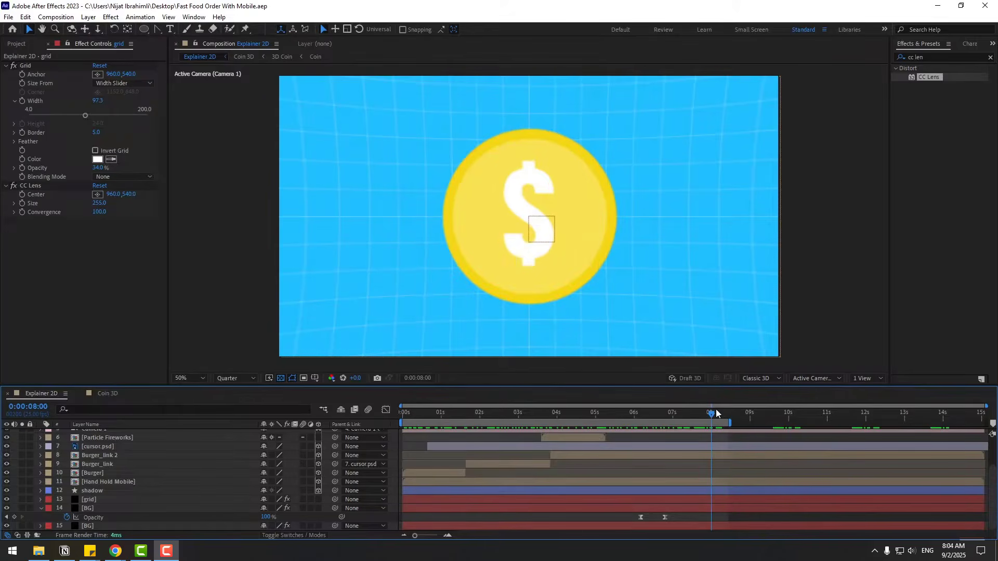
key(space)
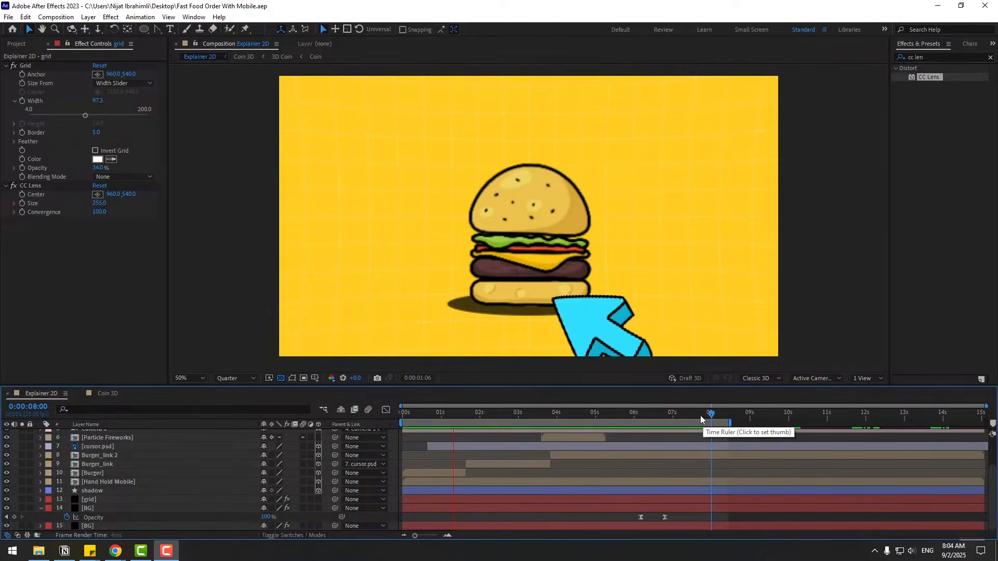